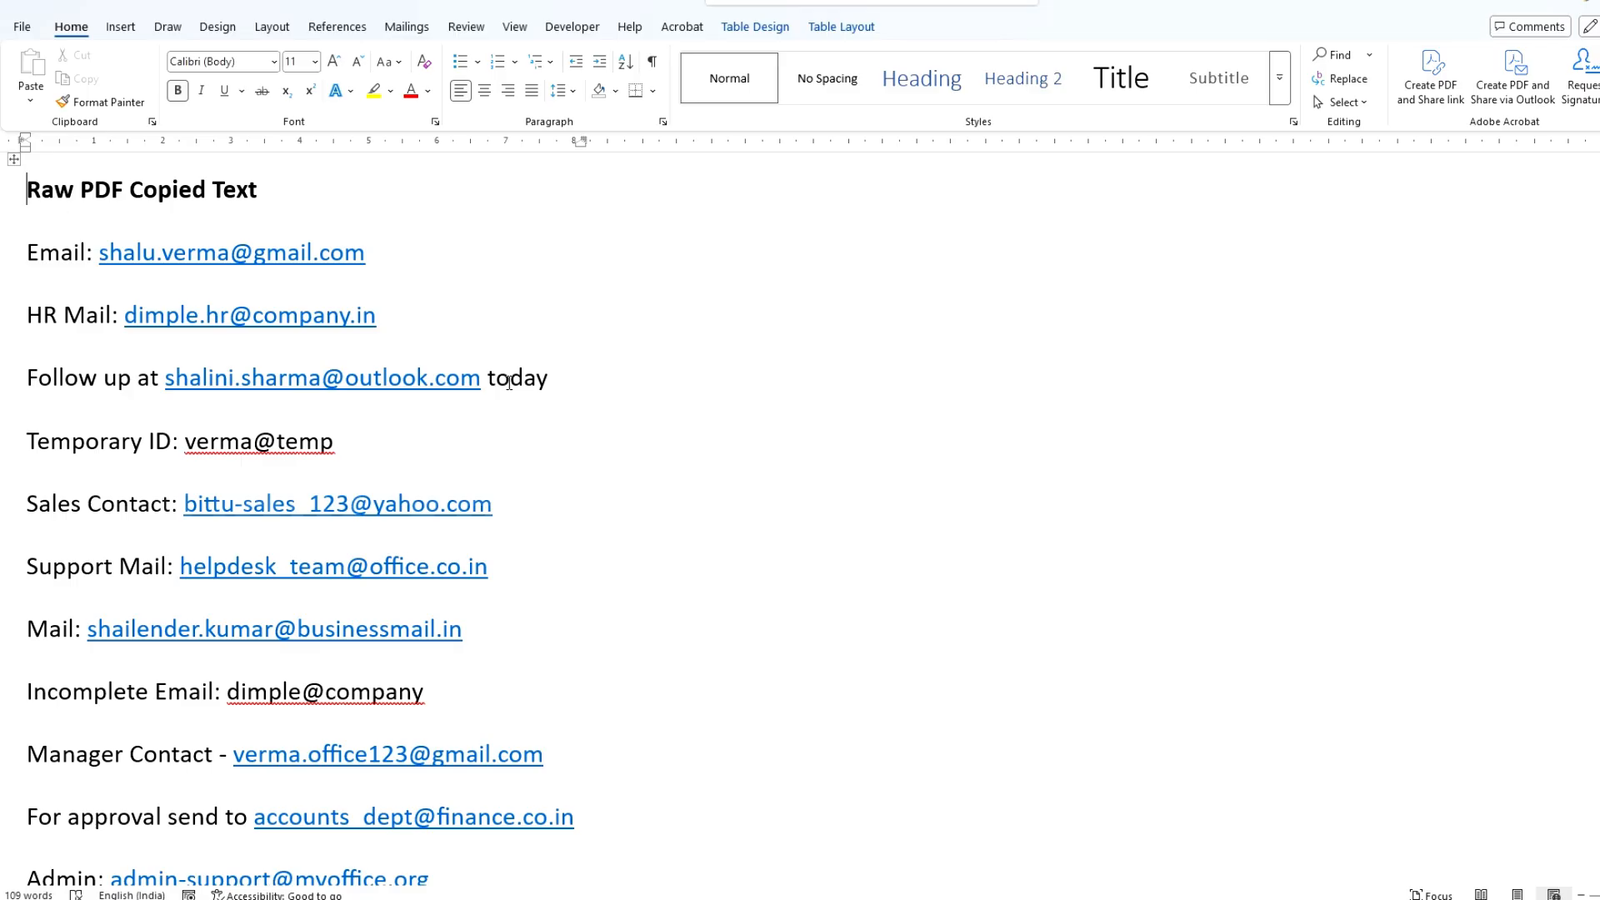
Step: Review the raw copied PDF text for valid and incomplete email addresses, phone numbers and lines without an email
{"action": "left_click_drag", "start_coordinate": [496, 382], "coordinate": [537, 378]}
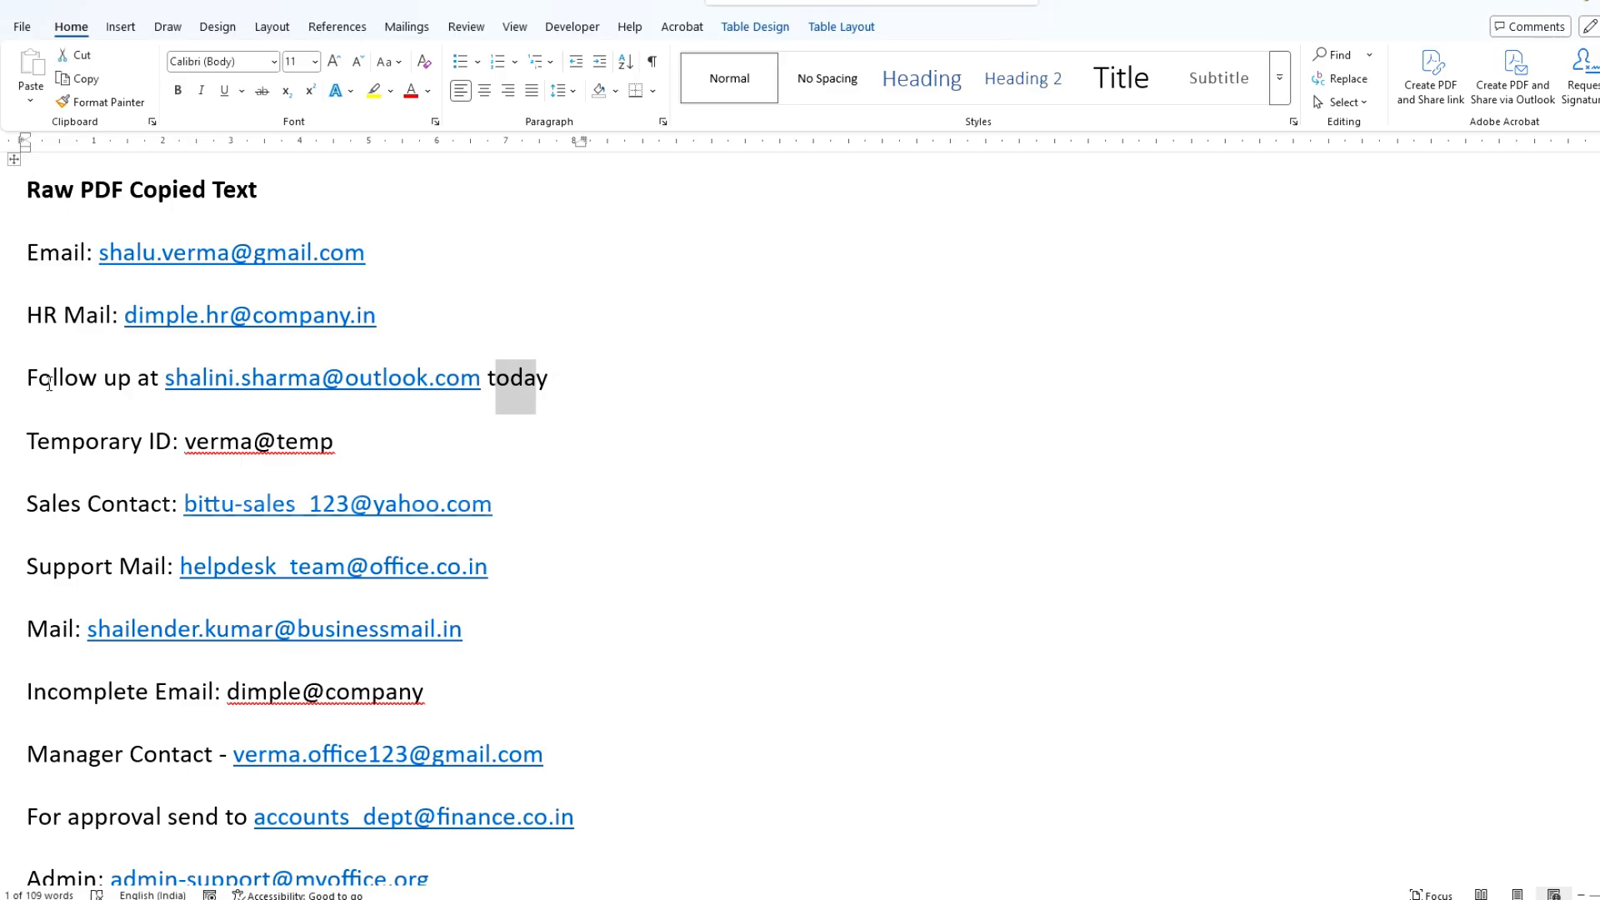
{"action": "left_click_drag", "start_coordinate": [51, 380], "coordinate": [70, 375]}
{"action": "scroll", "coordinate": [107, 454], "scroll_direction": "down", "scroll_amount": 3}
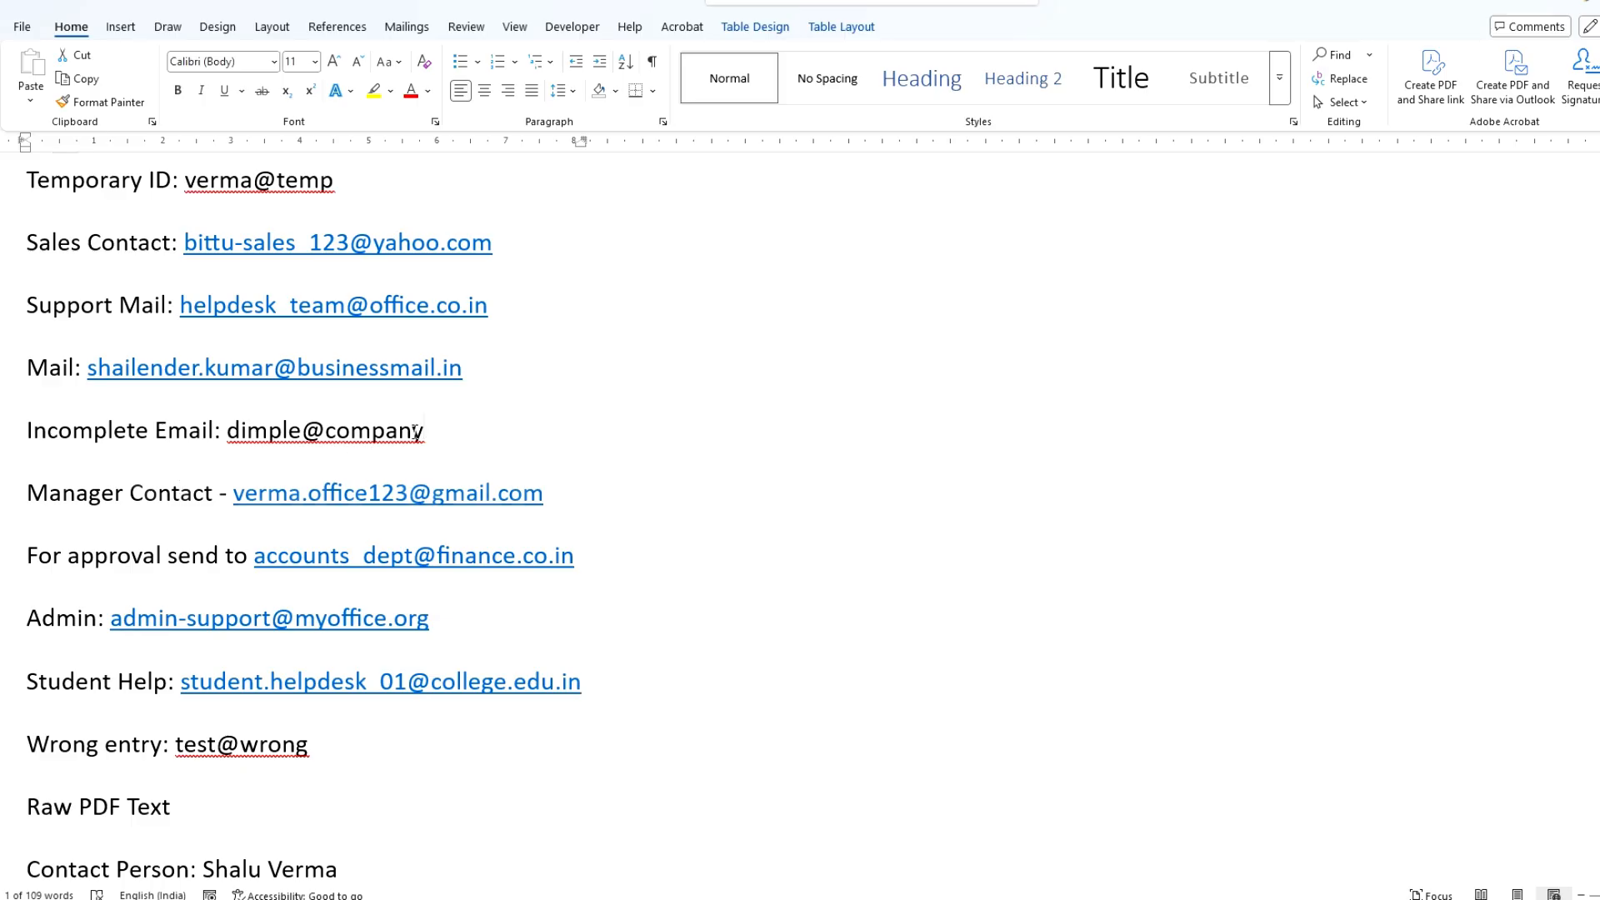
{"action": "left_click_drag", "start_coordinate": [415, 430], "coordinate": [230, 432]}
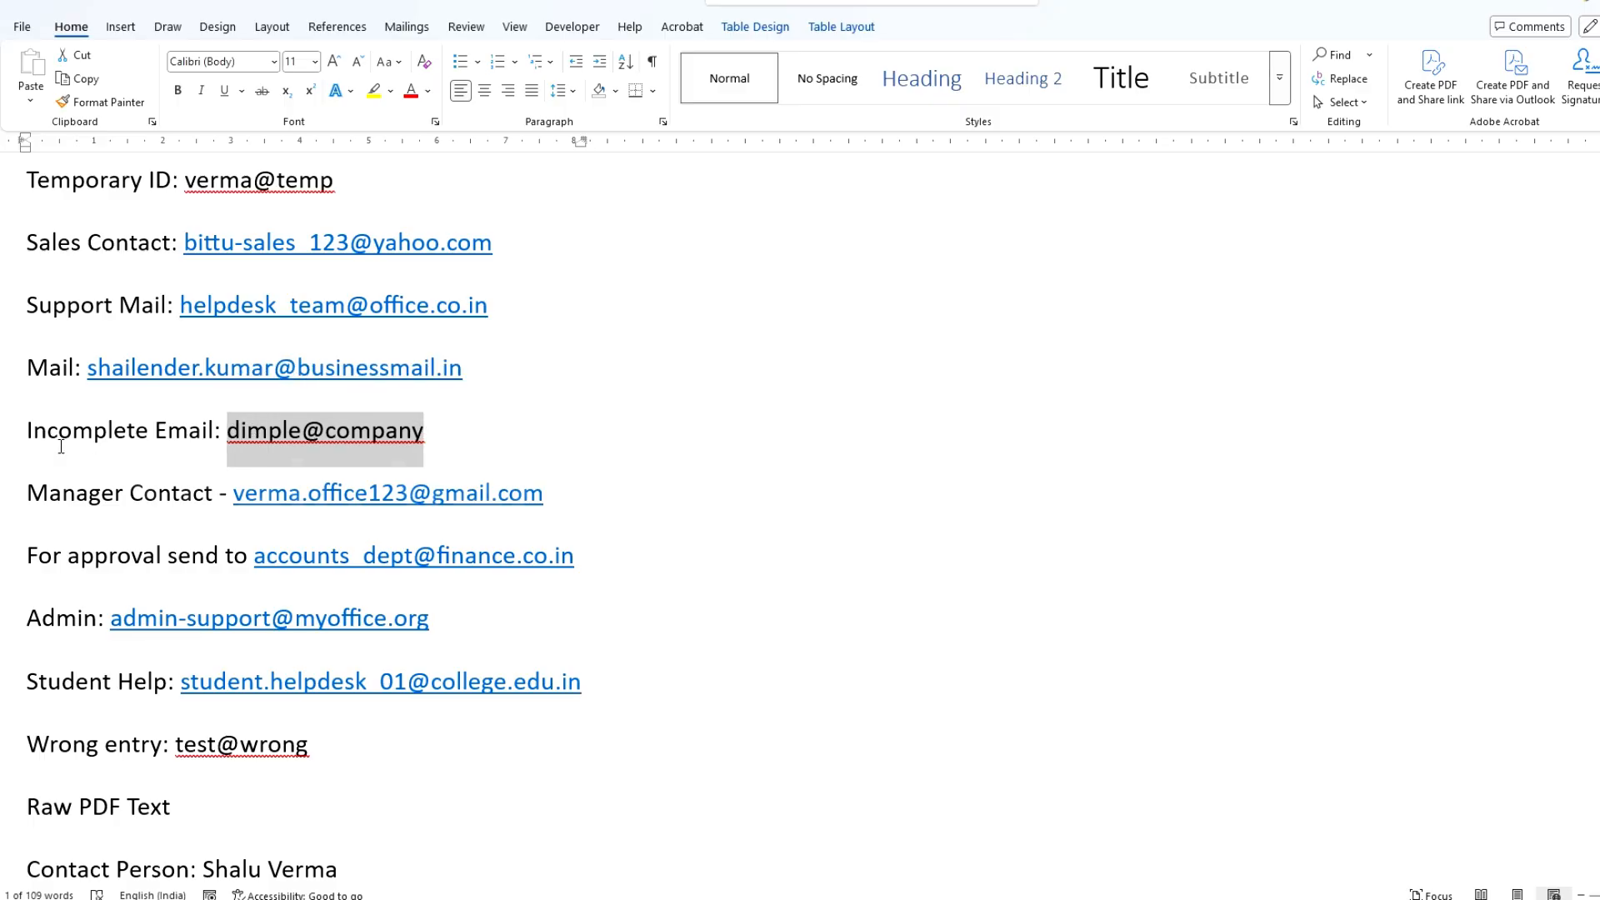
{"action": "left_click_drag", "start_coordinate": [61, 446], "coordinate": [125, 448]}
{"action": "scroll", "coordinate": [134, 449], "scroll_direction": "down", "scroll_amount": 1}
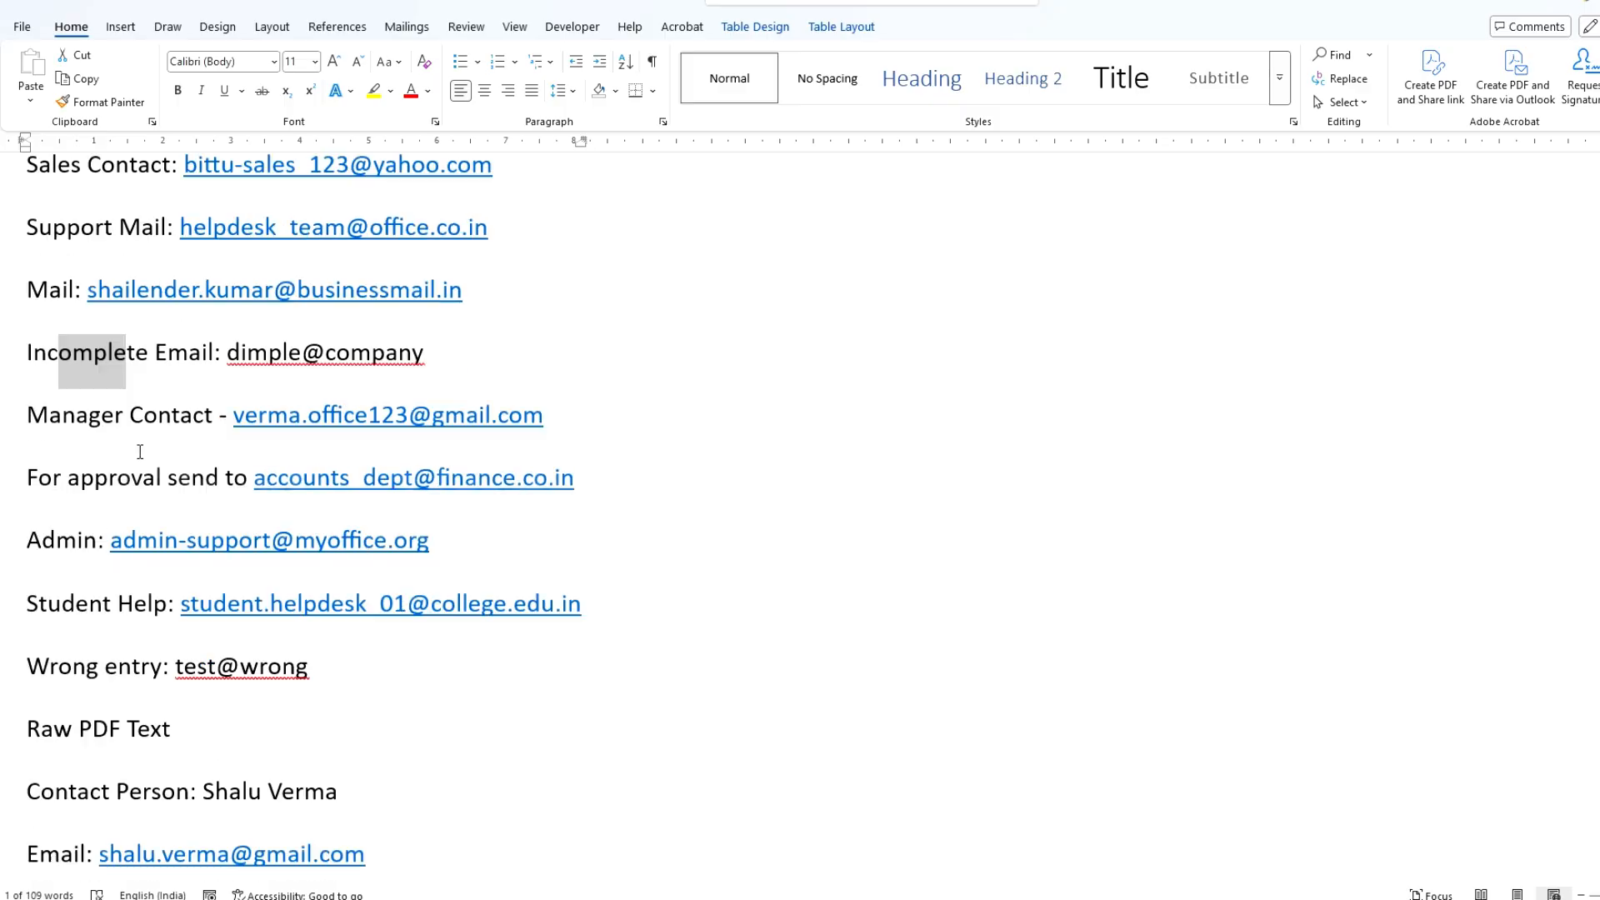
{"action": "scroll", "coordinate": [379, 454], "scroll_direction": "down", "scroll_amount": 3}
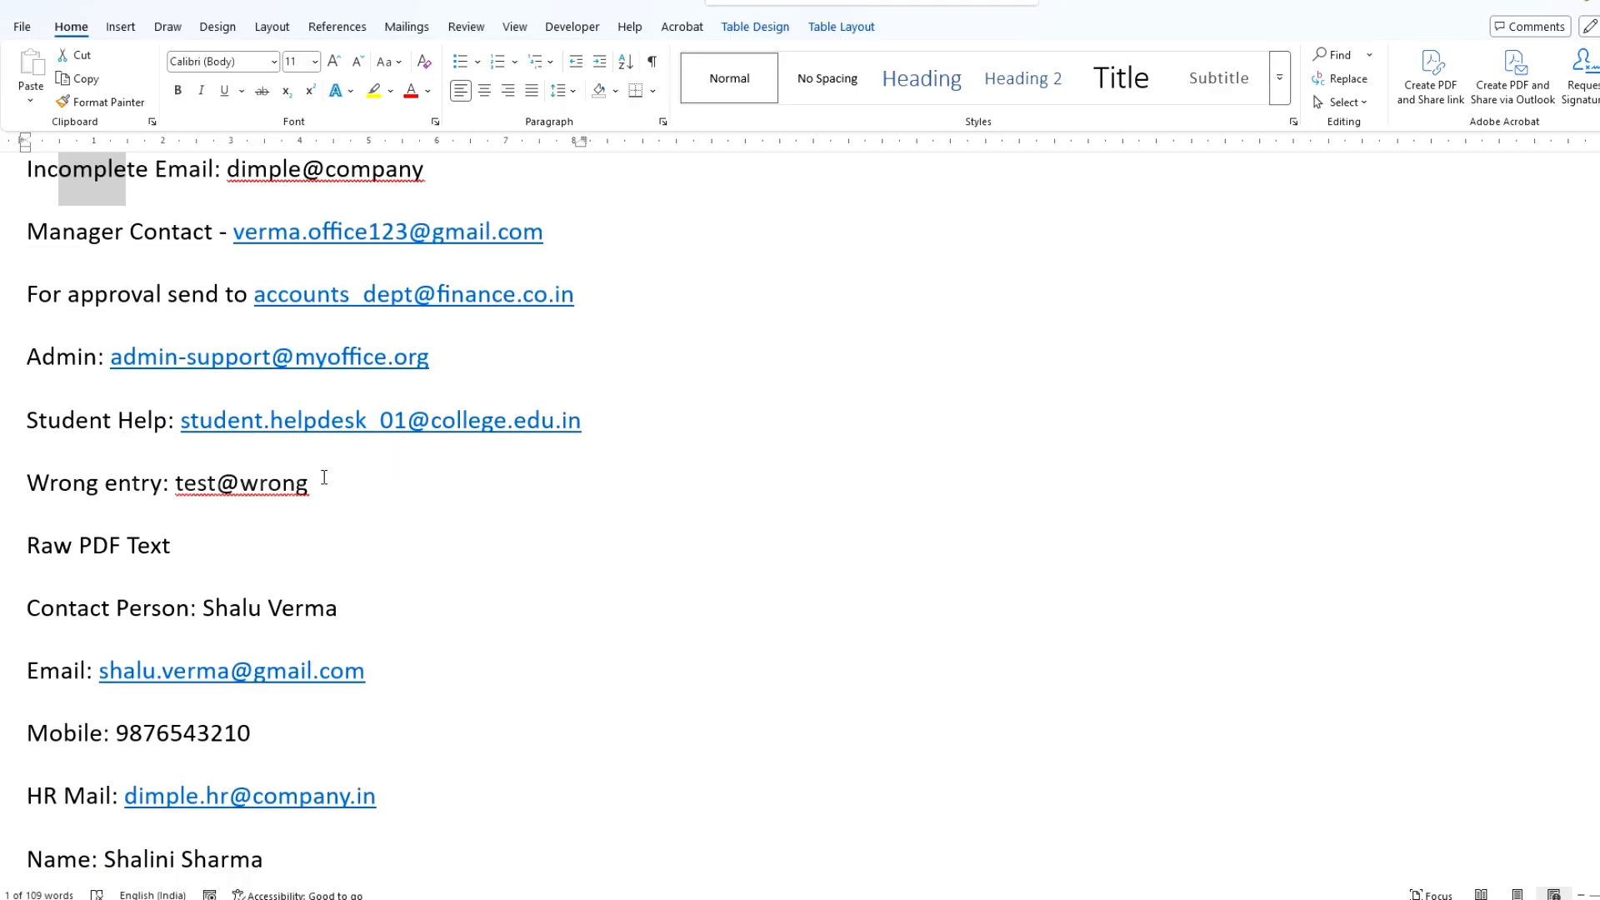
{"action": "left_click_drag", "start_coordinate": [325, 486], "coordinate": [185, 493]}
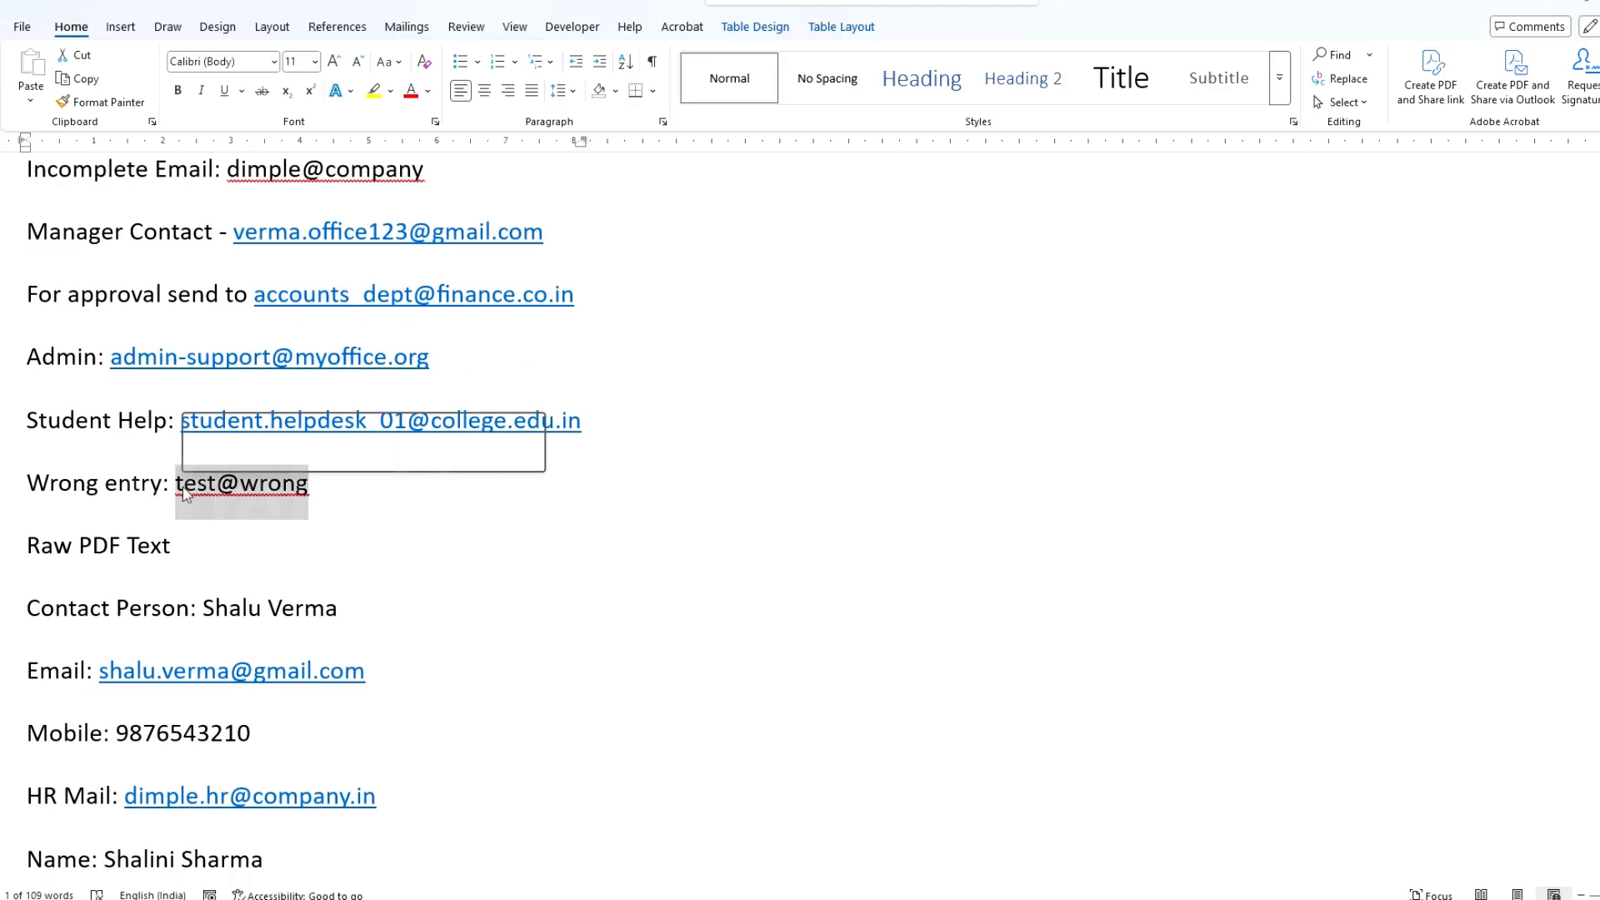
{"action": "scroll", "coordinate": [66, 575], "scroll_direction": "down", "scroll_amount": 4}
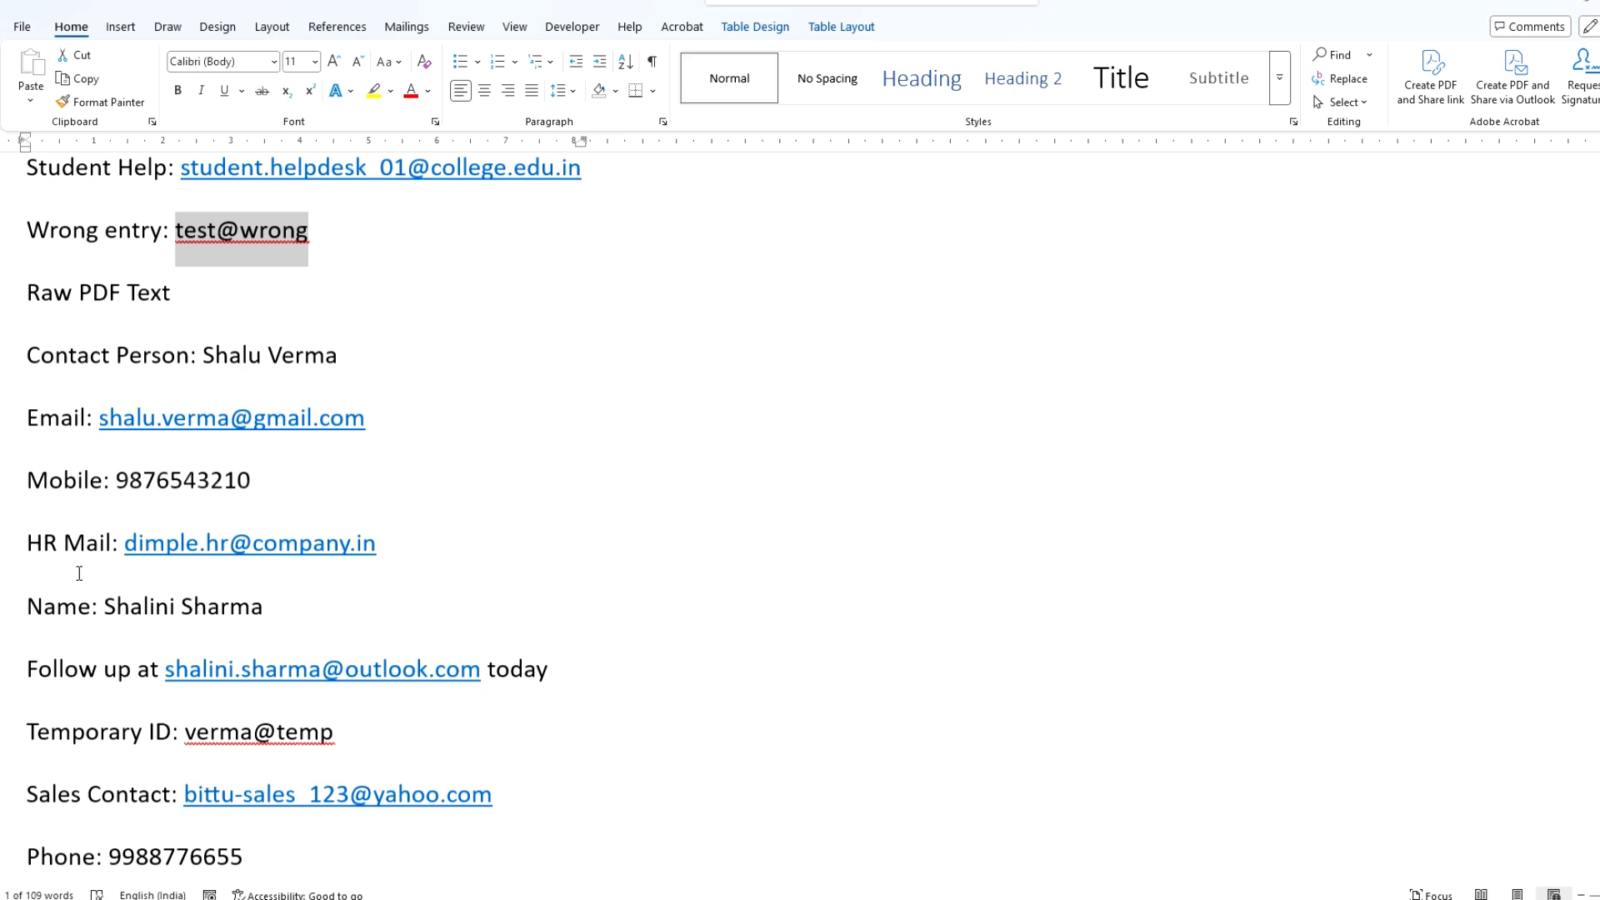
{"action": "scroll", "coordinate": [210, 533], "scroll_direction": "down", "scroll_amount": 3}
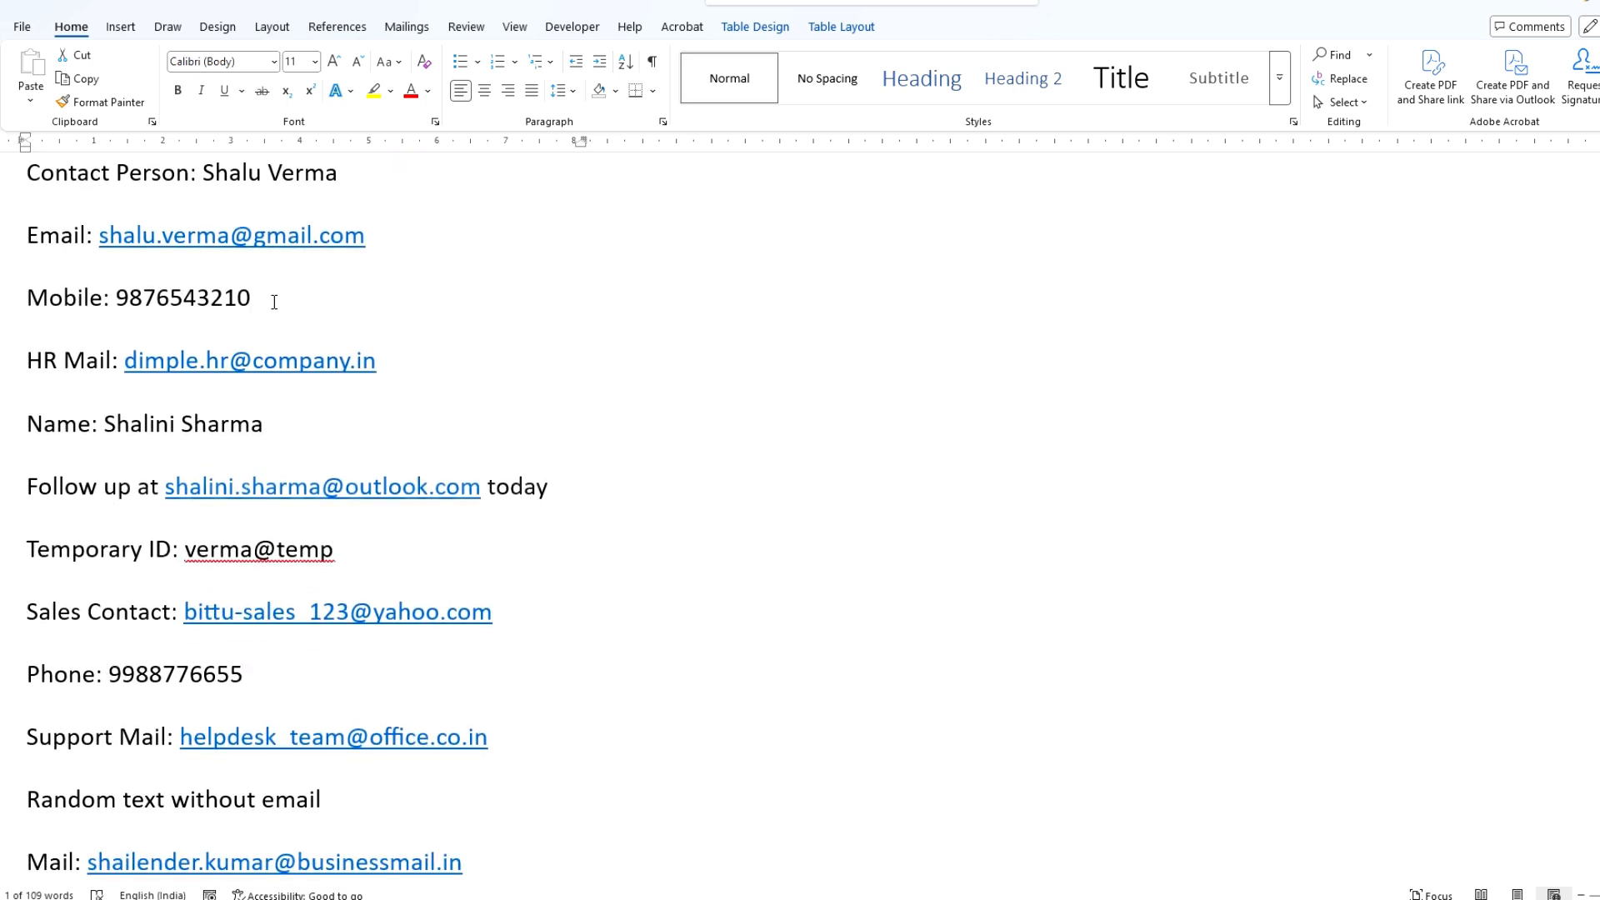
{"action": "left_click_drag", "start_coordinate": [274, 302], "coordinate": [143, 303]}
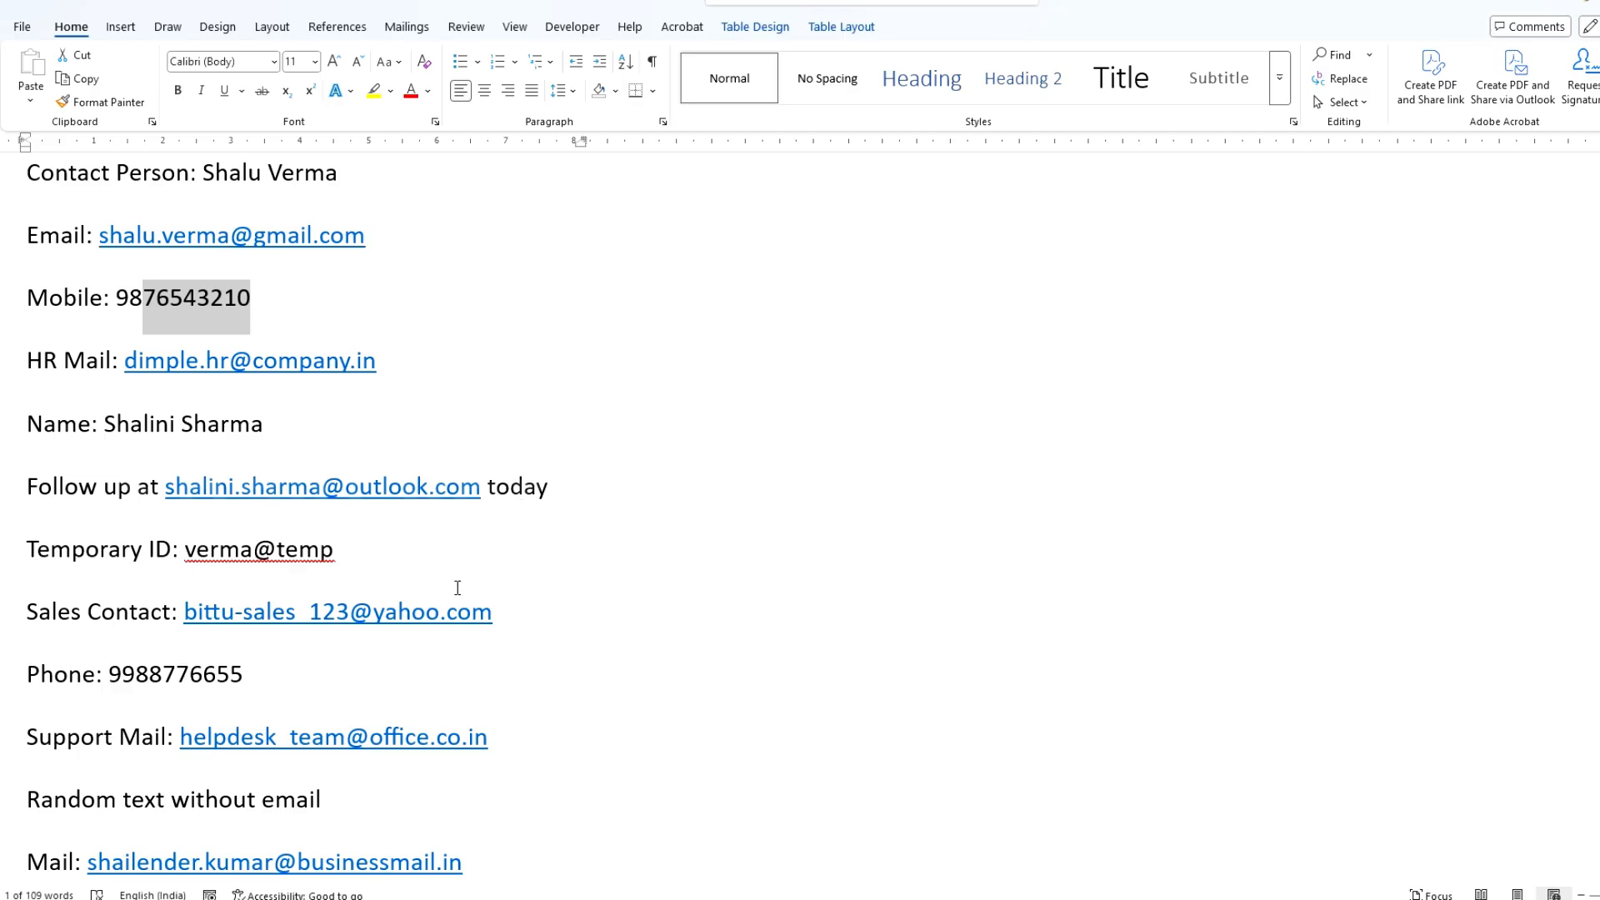
{"action": "left_click_drag", "start_coordinate": [340, 555], "coordinate": [185, 554]}
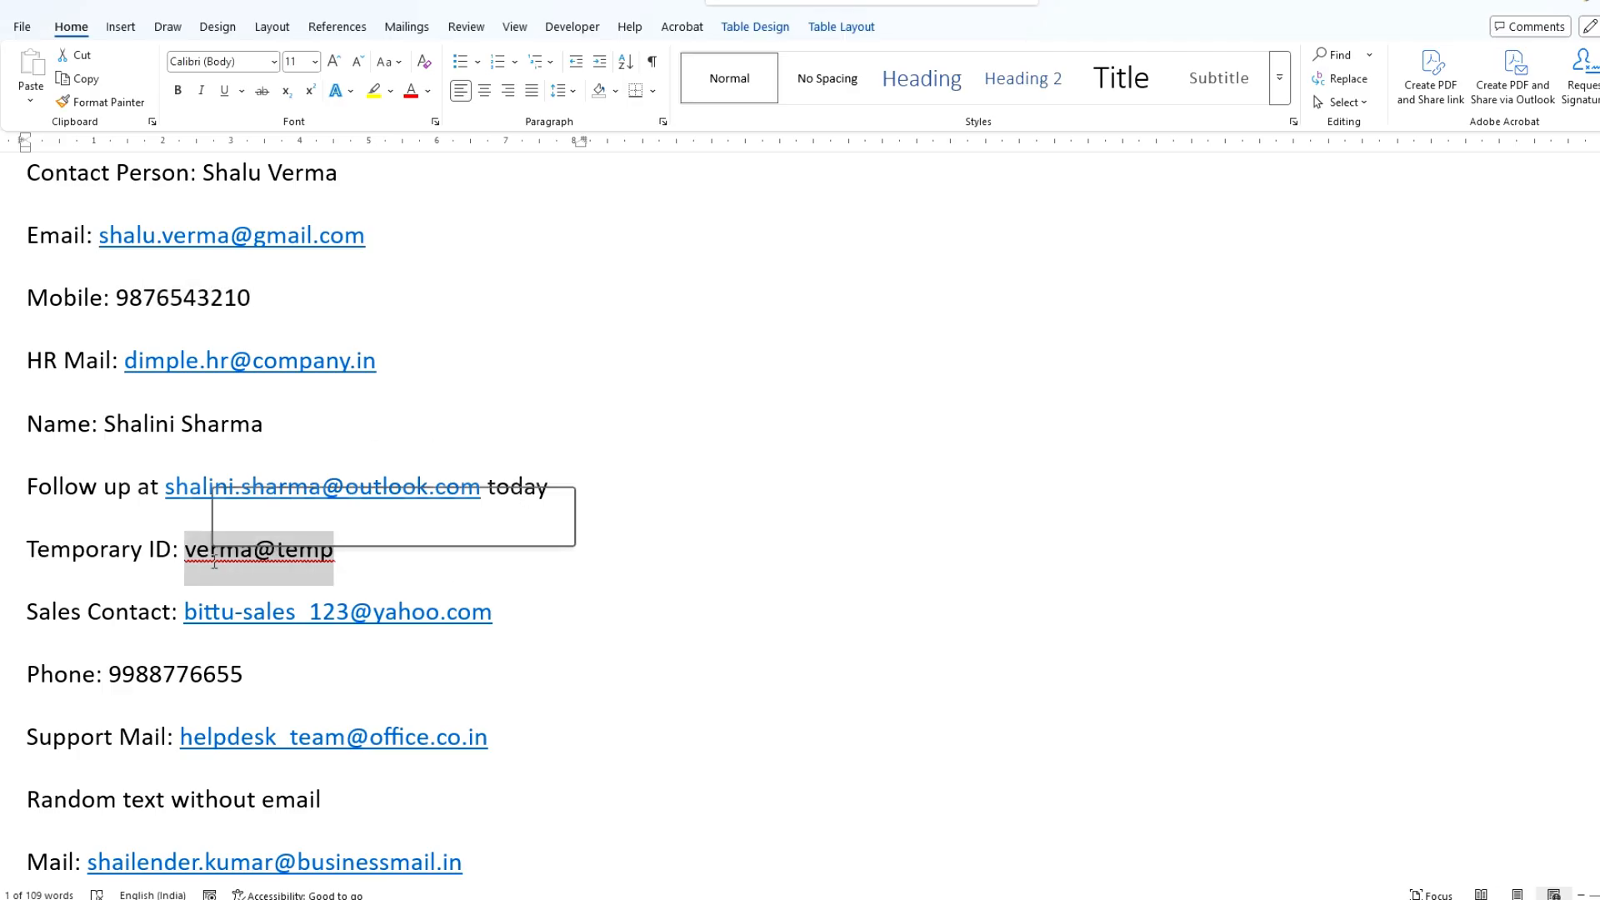
{"action": "scroll", "coordinate": [366, 666], "scroll_direction": "down", "scroll_amount": 5}
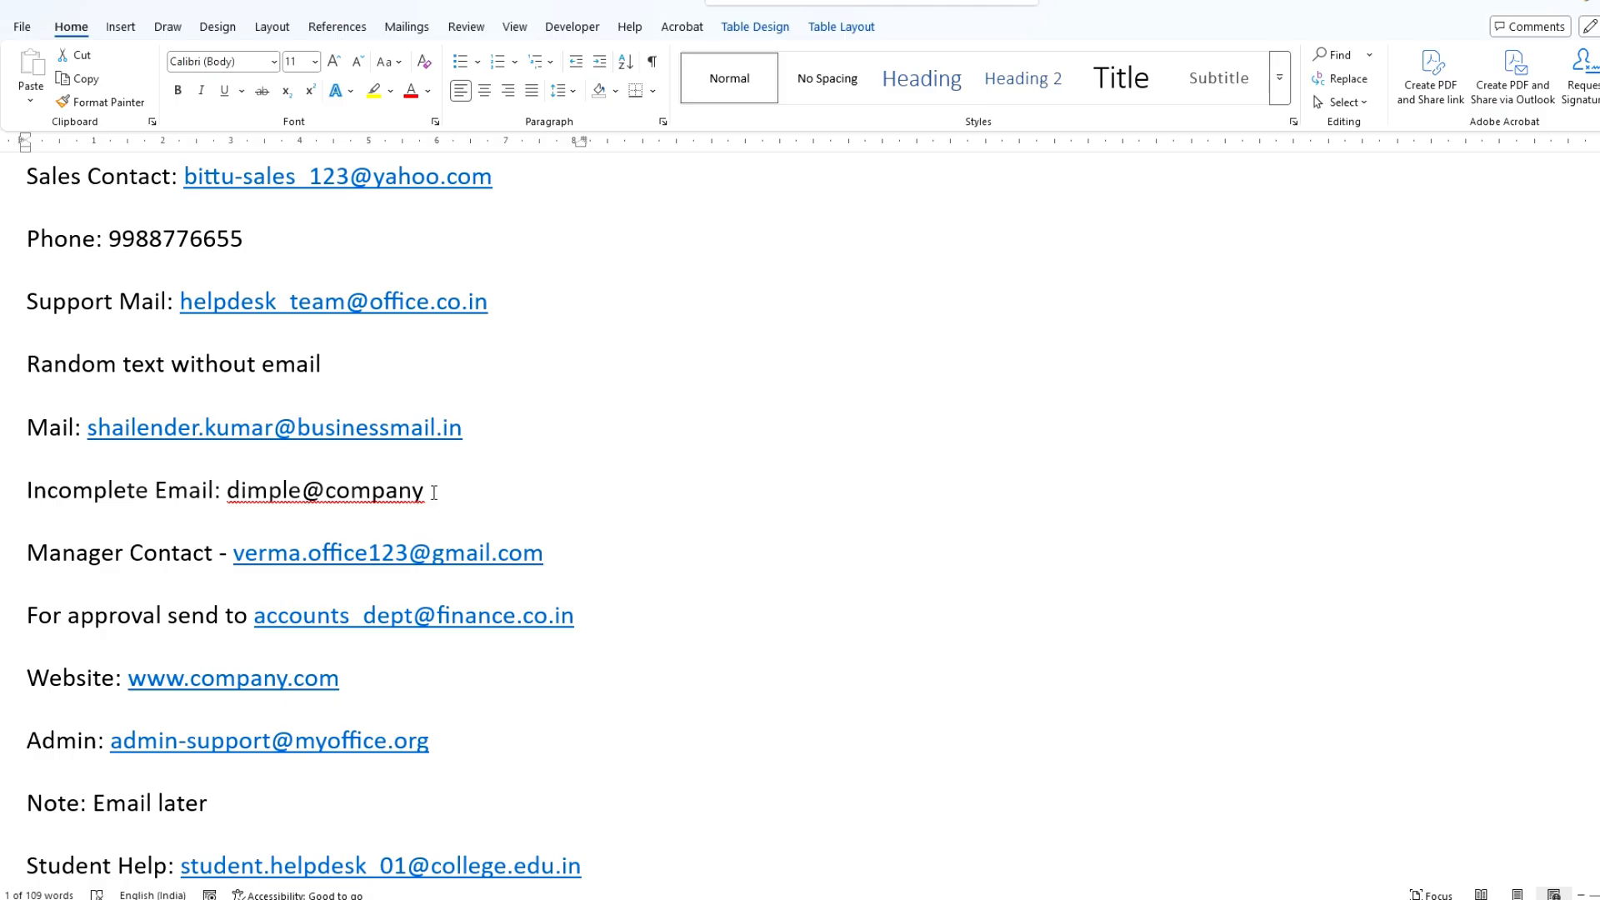
{"action": "left_click_drag", "start_coordinate": [432, 495], "coordinate": [227, 493]}
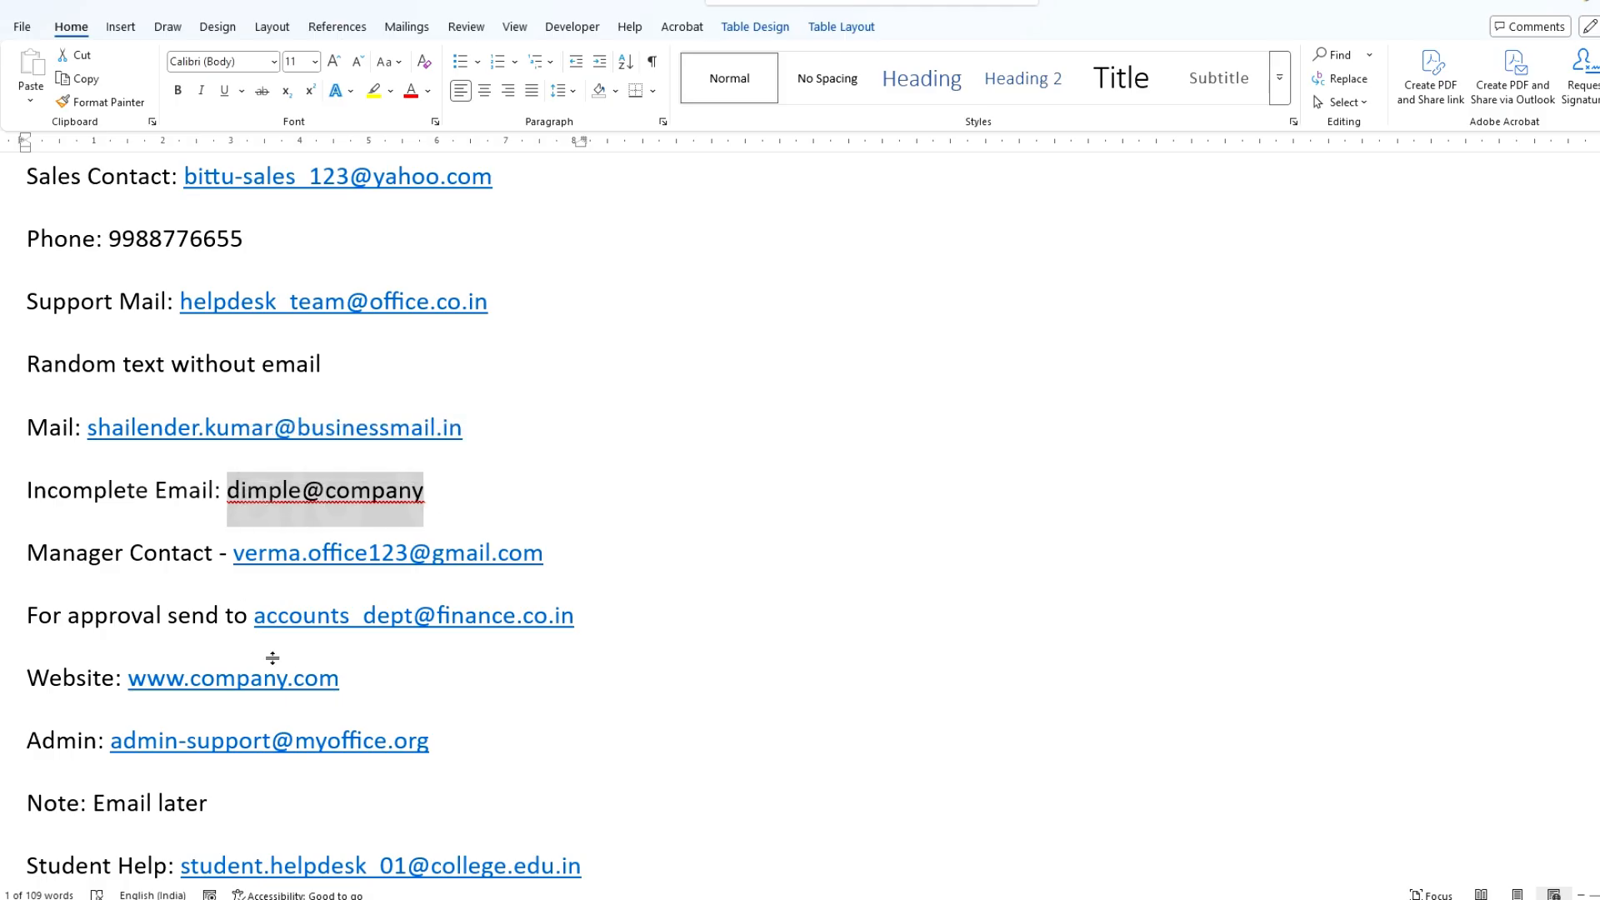
{"action": "scroll", "coordinate": [466, 500], "scroll_direction": "down", "scroll_amount": 2}
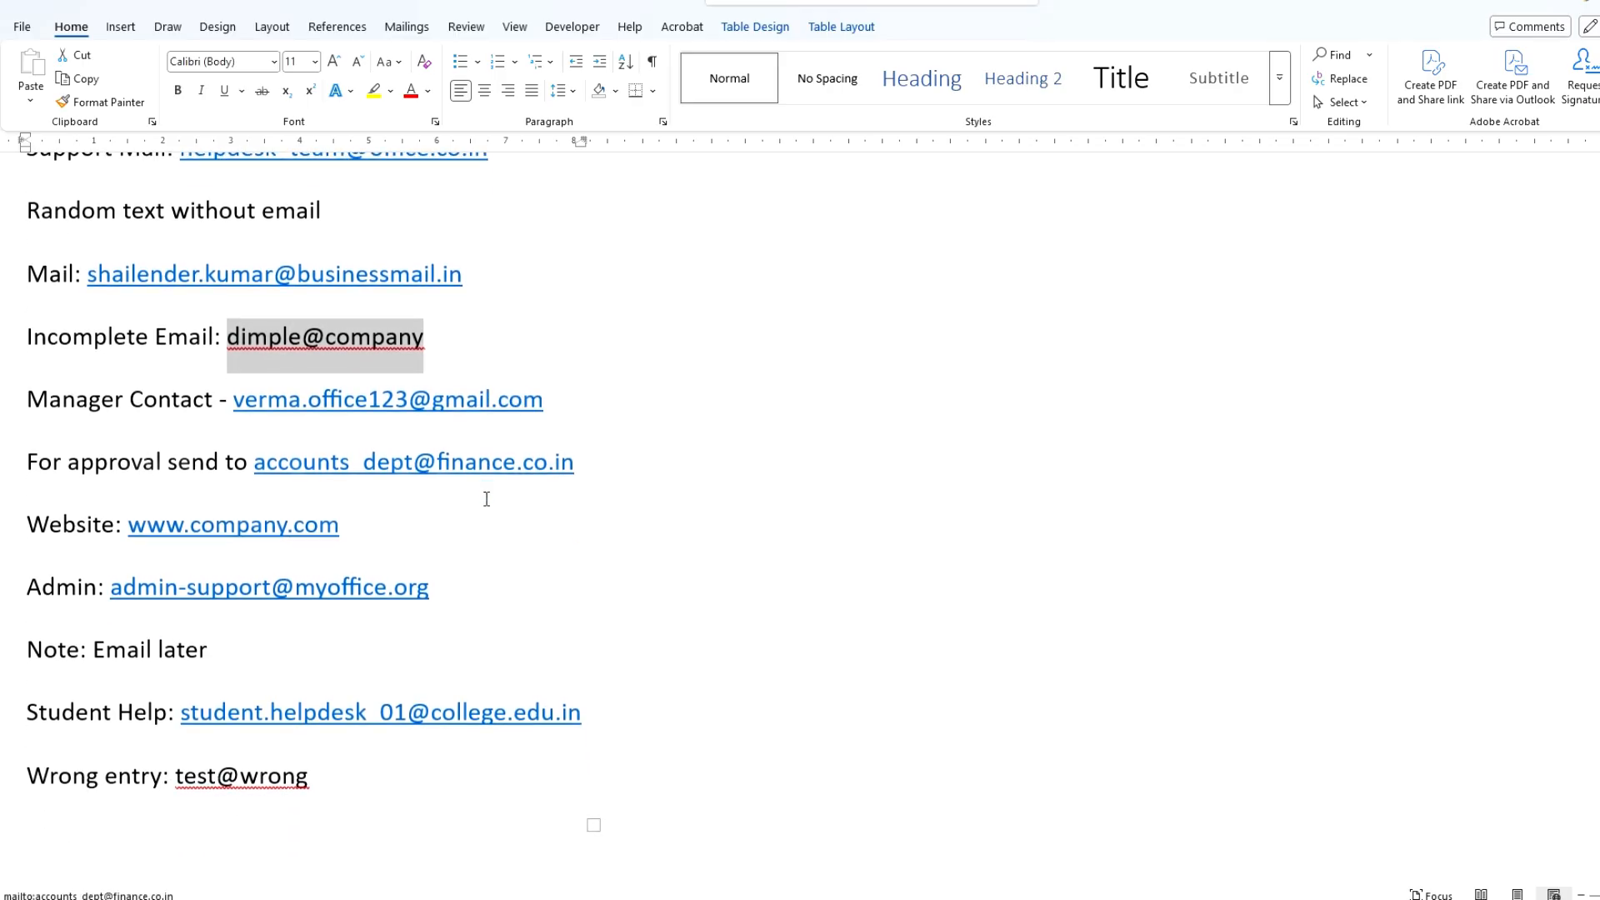
{"action": "left_click_drag", "start_coordinate": [247, 662], "coordinate": [95, 655]}
{"action": "left_click_drag", "start_coordinate": [364, 778], "coordinate": [217, 777]}
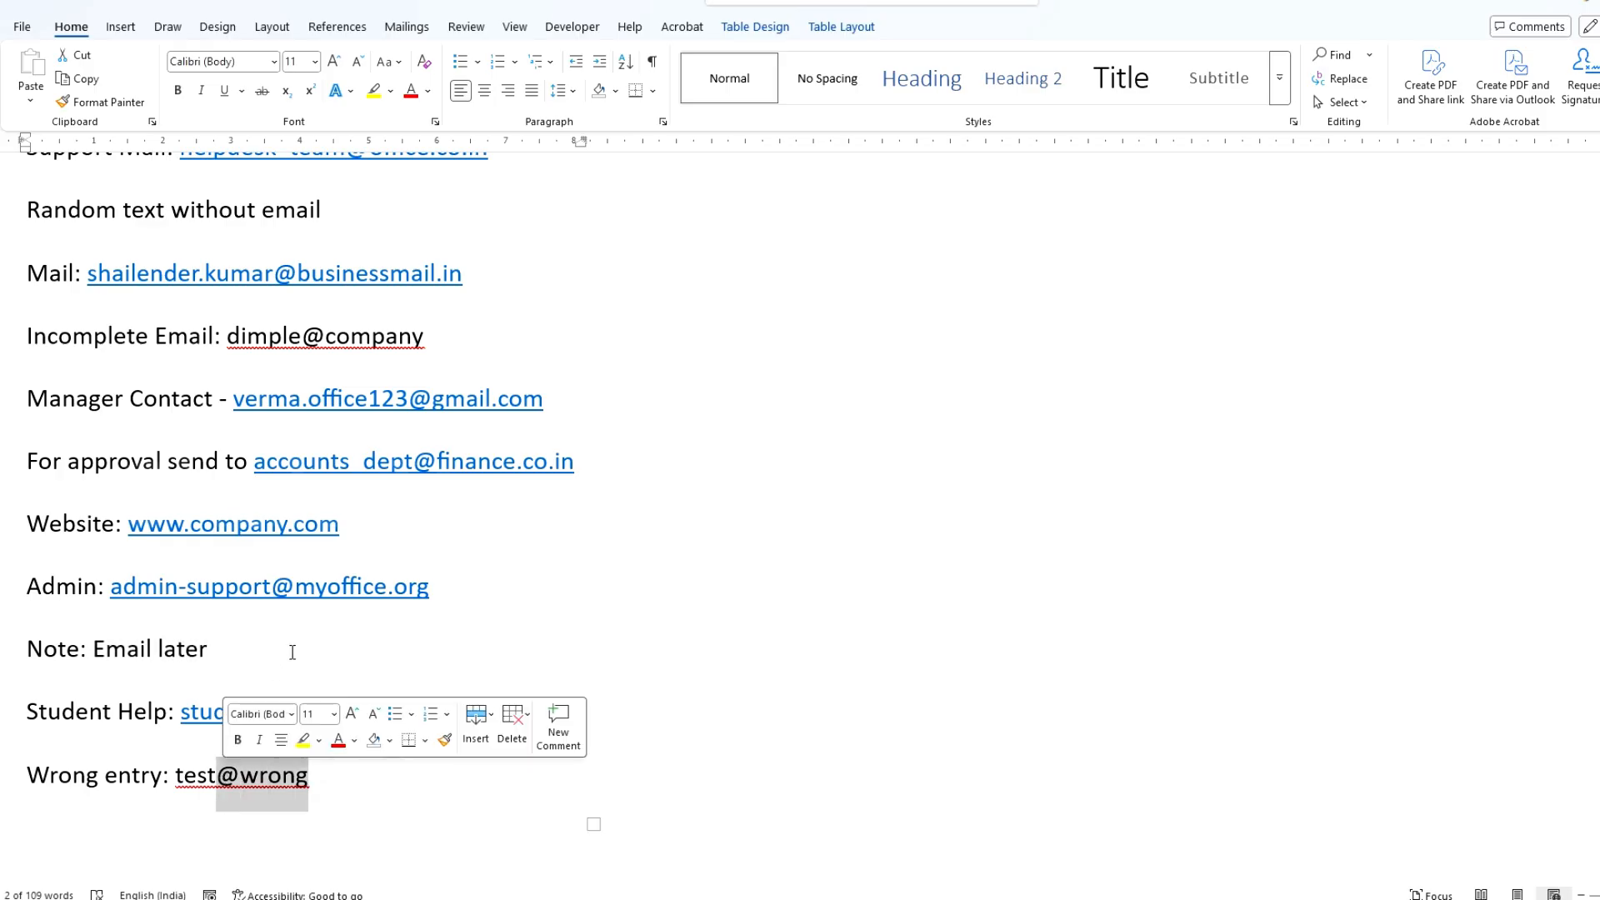
{"action": "left_click", "coordinate": [575, 501]}
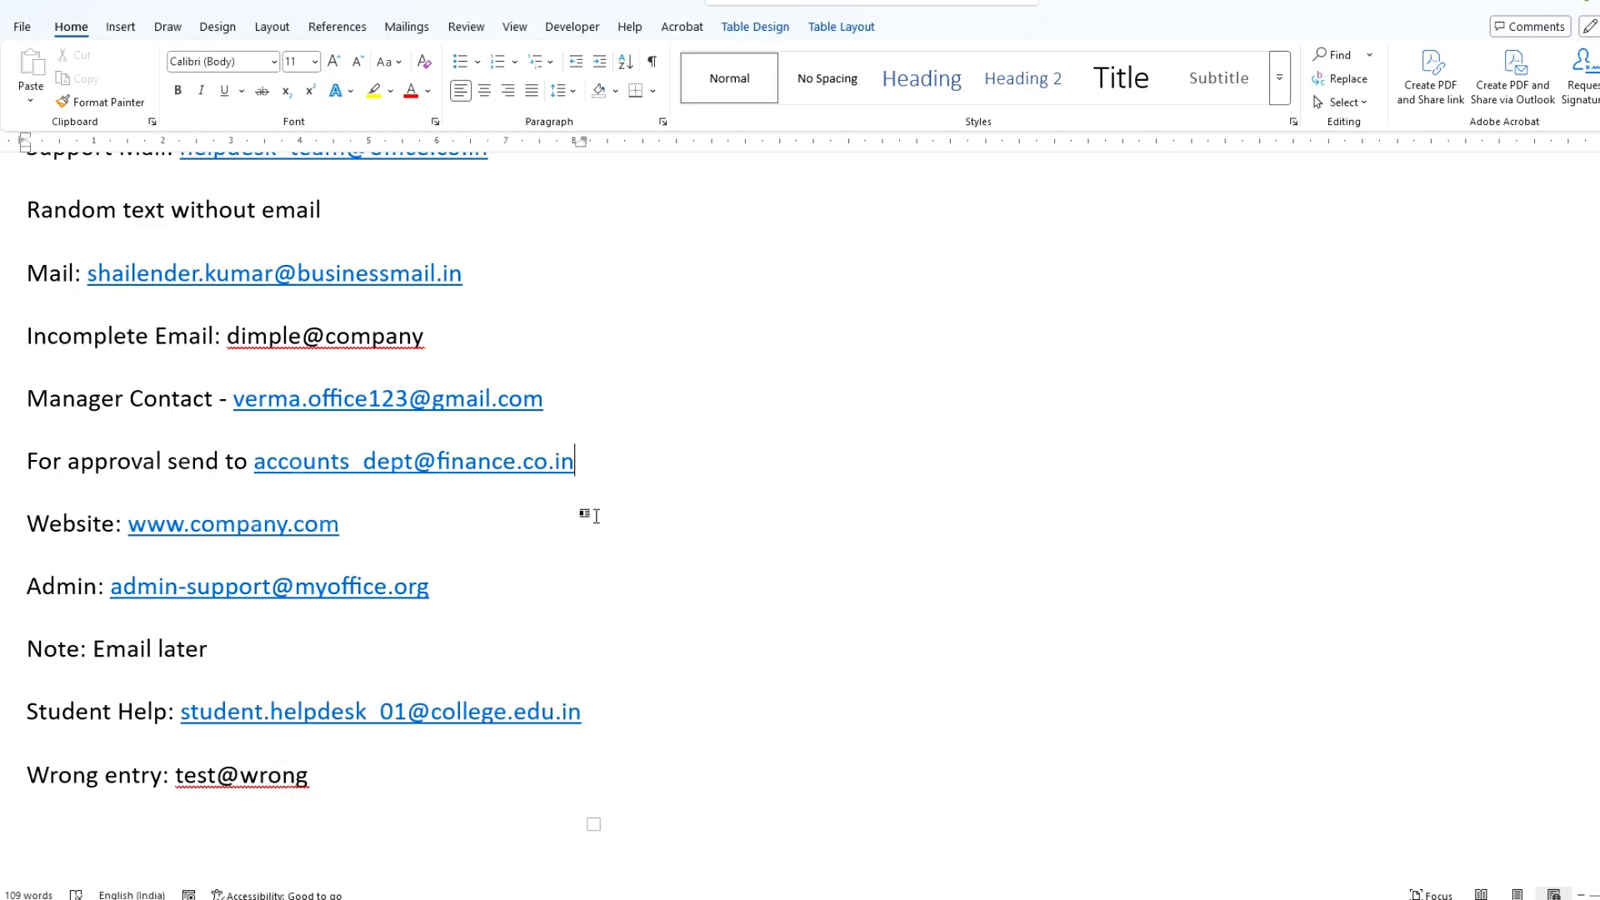
Step: Copy all text rows from the first Email line below the heading to the final Wrong entry line
{"action": "scroll", "coordinate": [597, 520], "scroll_direction": "up", "scroll_amount": 15}
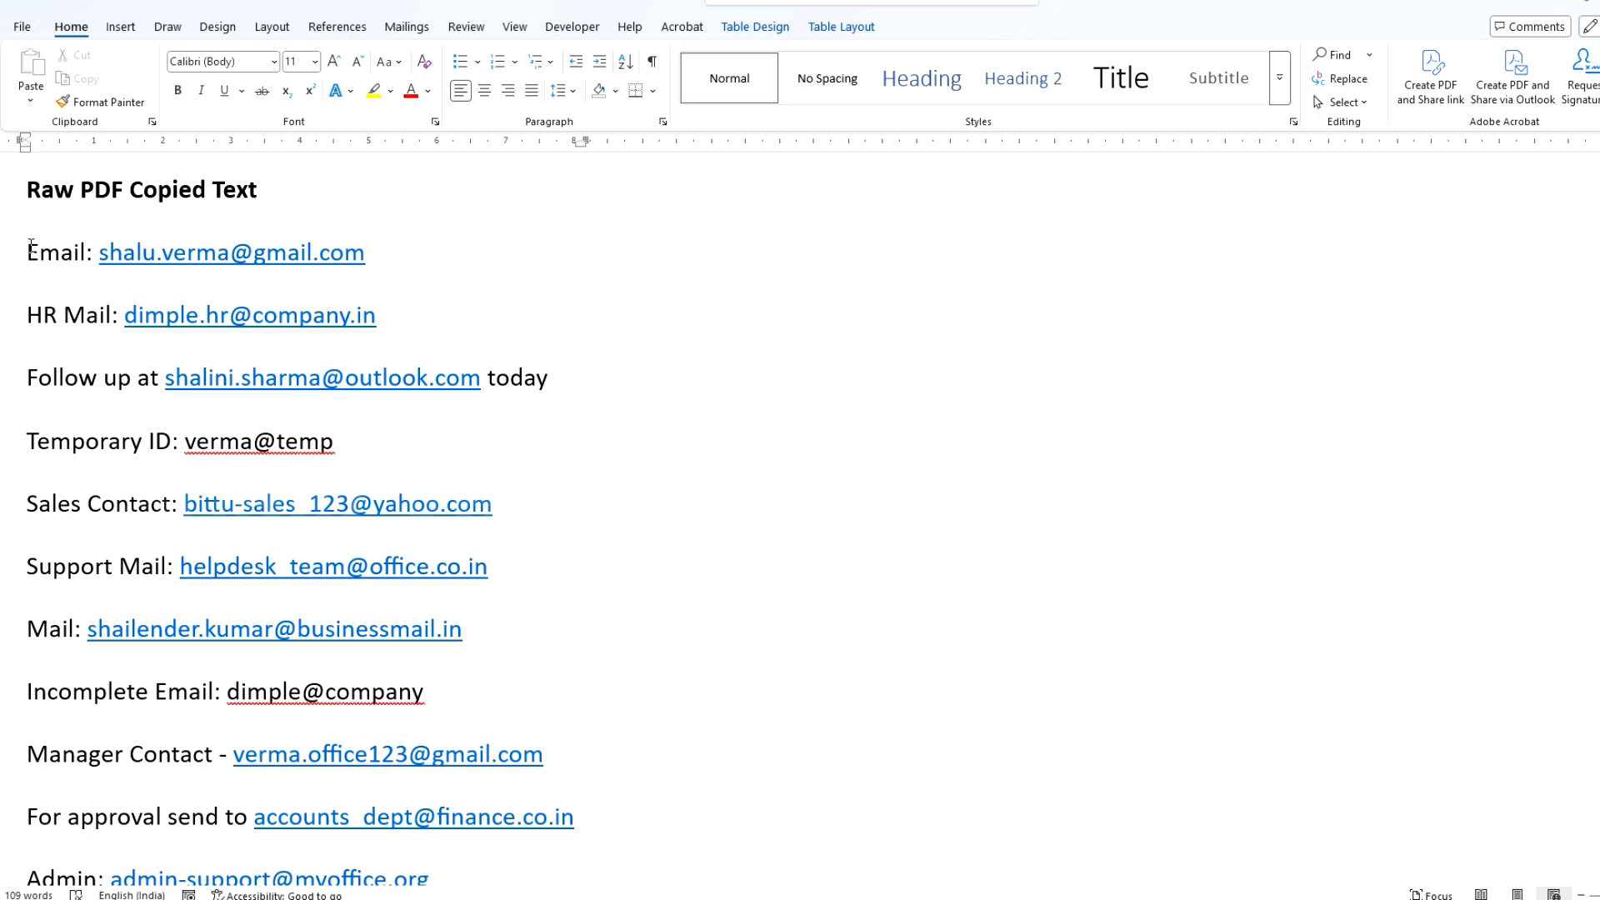
{"action": "left_click_drag", "start_coordinate": [32, 255], "coordinate": [167, 333]}
{"action": "scroll", "coordinate": [171, 481], "scroll_direction": "down", "scroll_amount": 15}
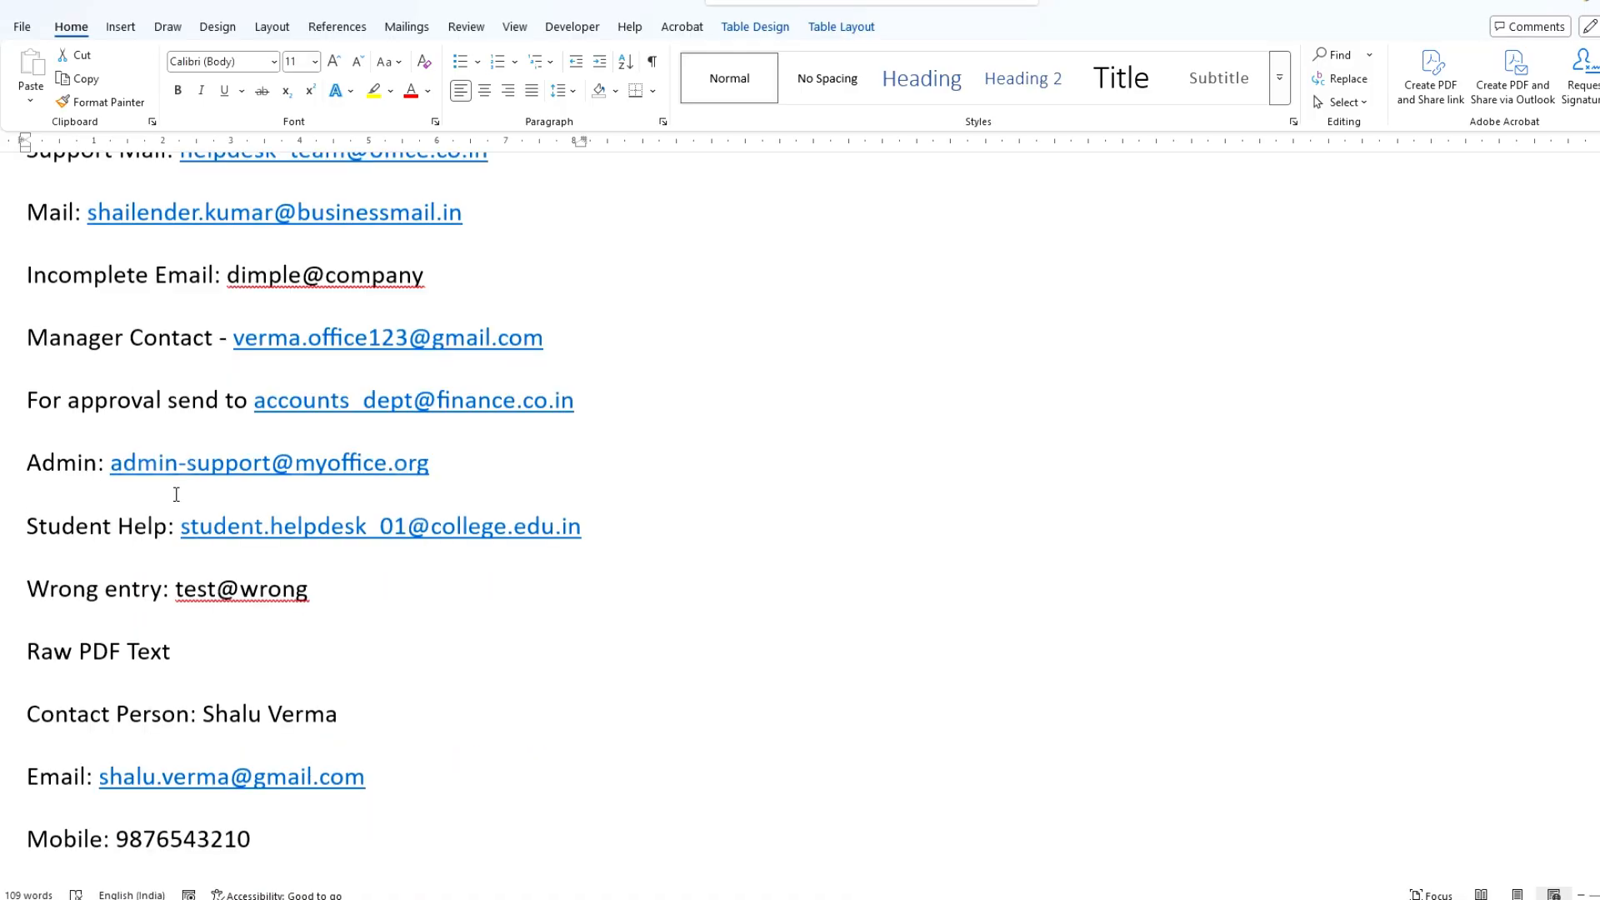
{"action": "scroll", "coordinate": [174, 567], "scroll_direction": "down", "scroll_amount": 1}
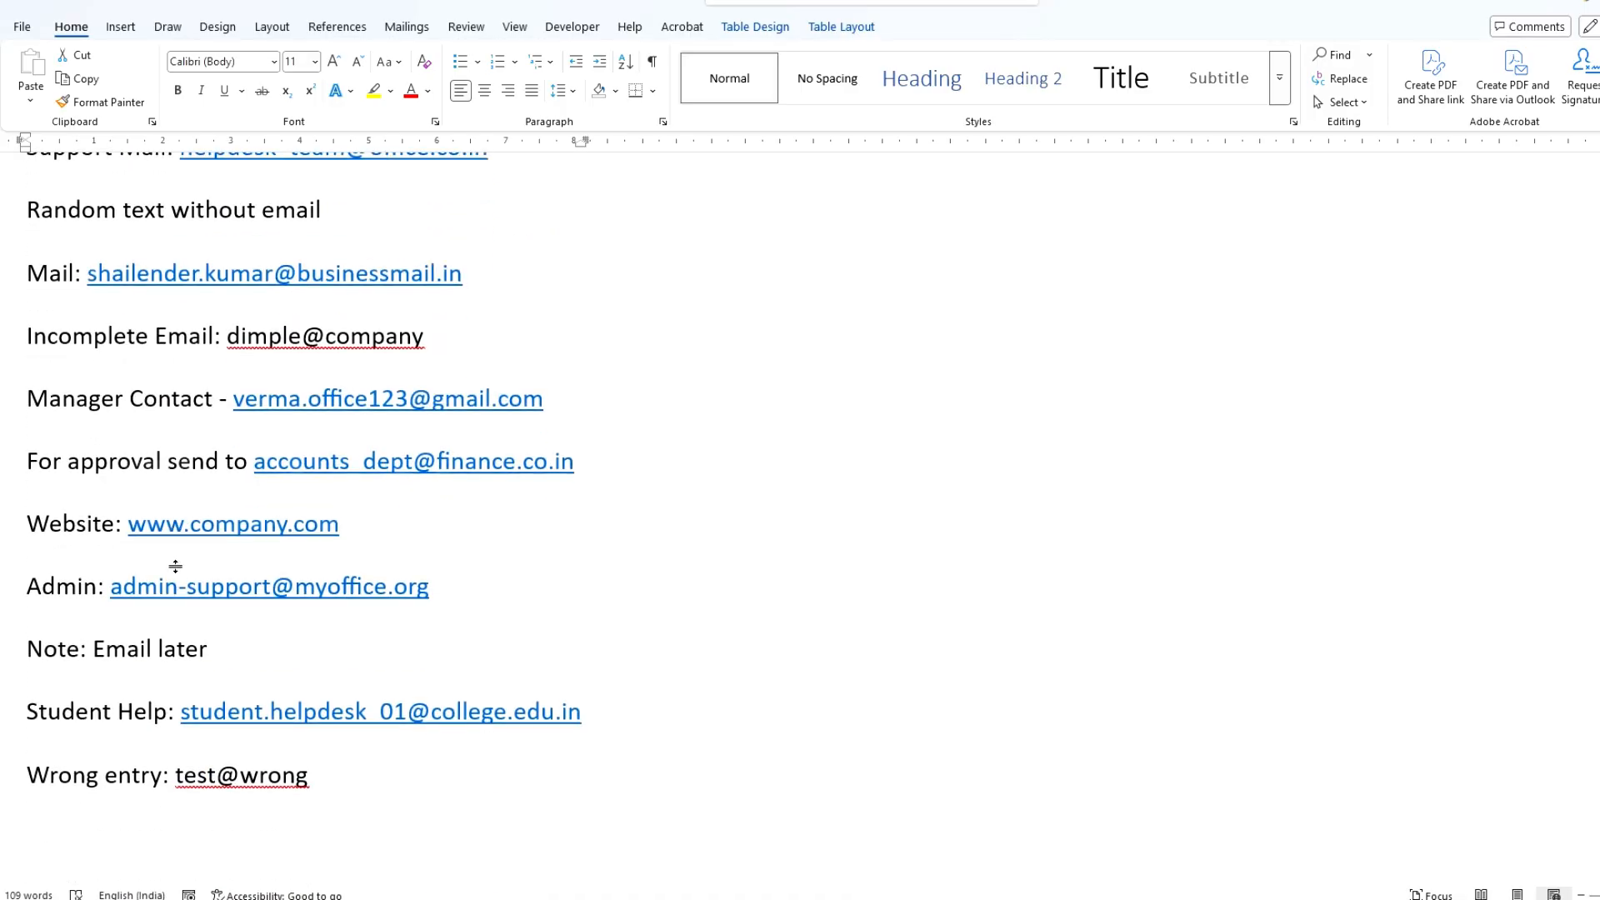
{"action": "left_click", "coordinate": [314, 775], "text": "shift"}
{"action": "key", "text": "ctrl+c"}
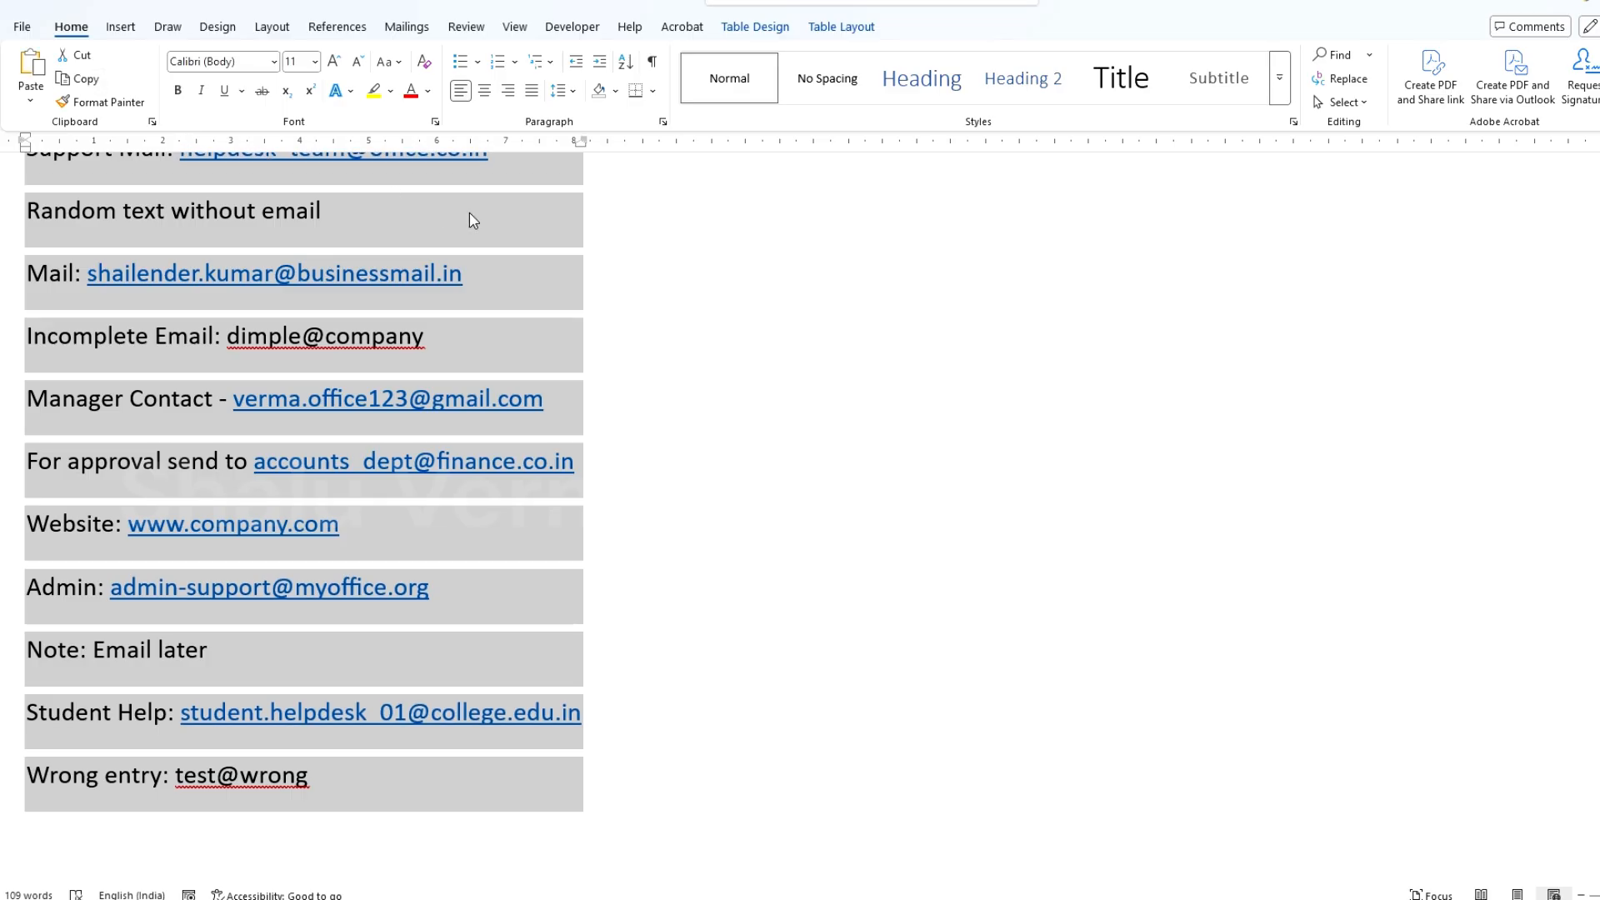
{"action": "left_click", "coordinate": [392, 390]}
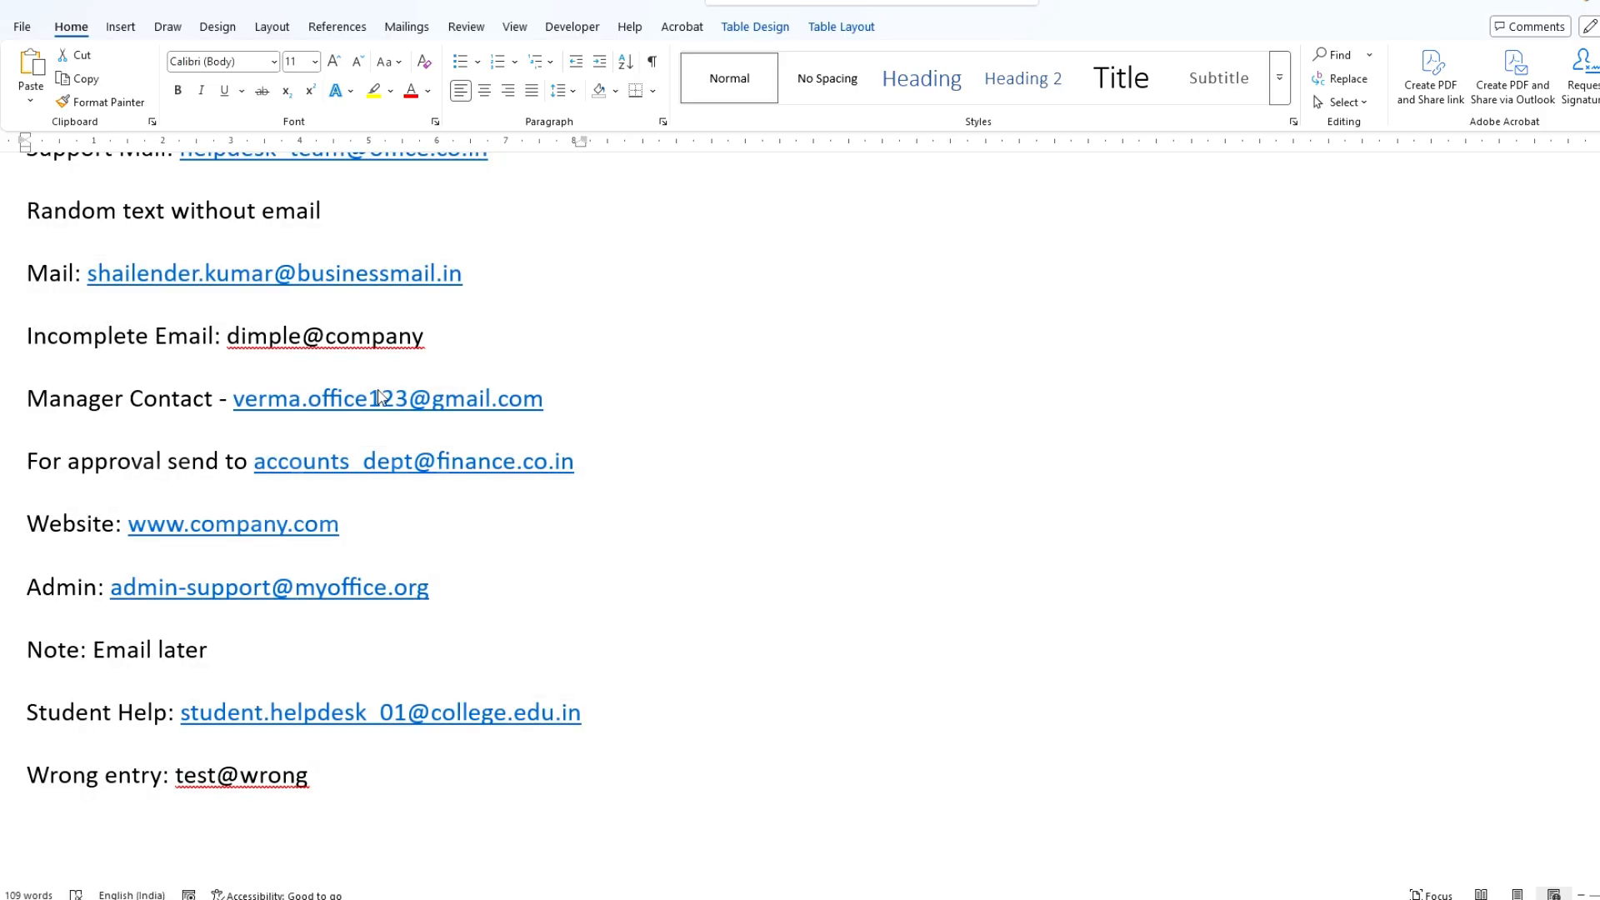
Step: Switch to Excel, paste the copied rows from cell A2 downward on Sheet28 and remove their hyperlinks
{"action": "key", "text": "alt+Tab"}
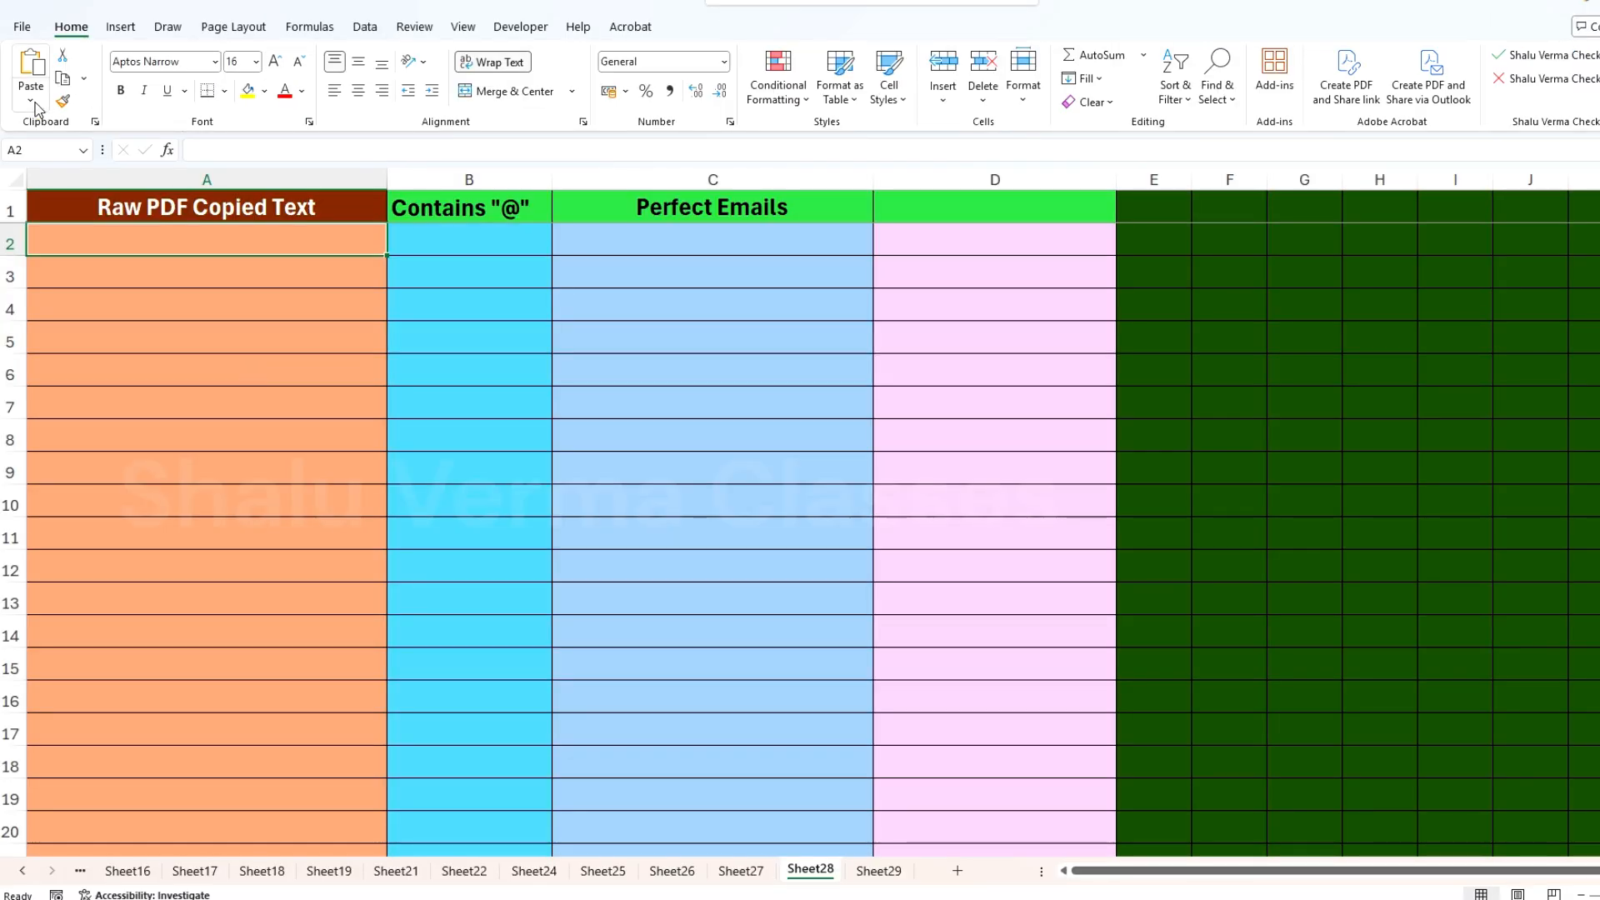
{"action": "left_click", "coordinate": [31, 71]}
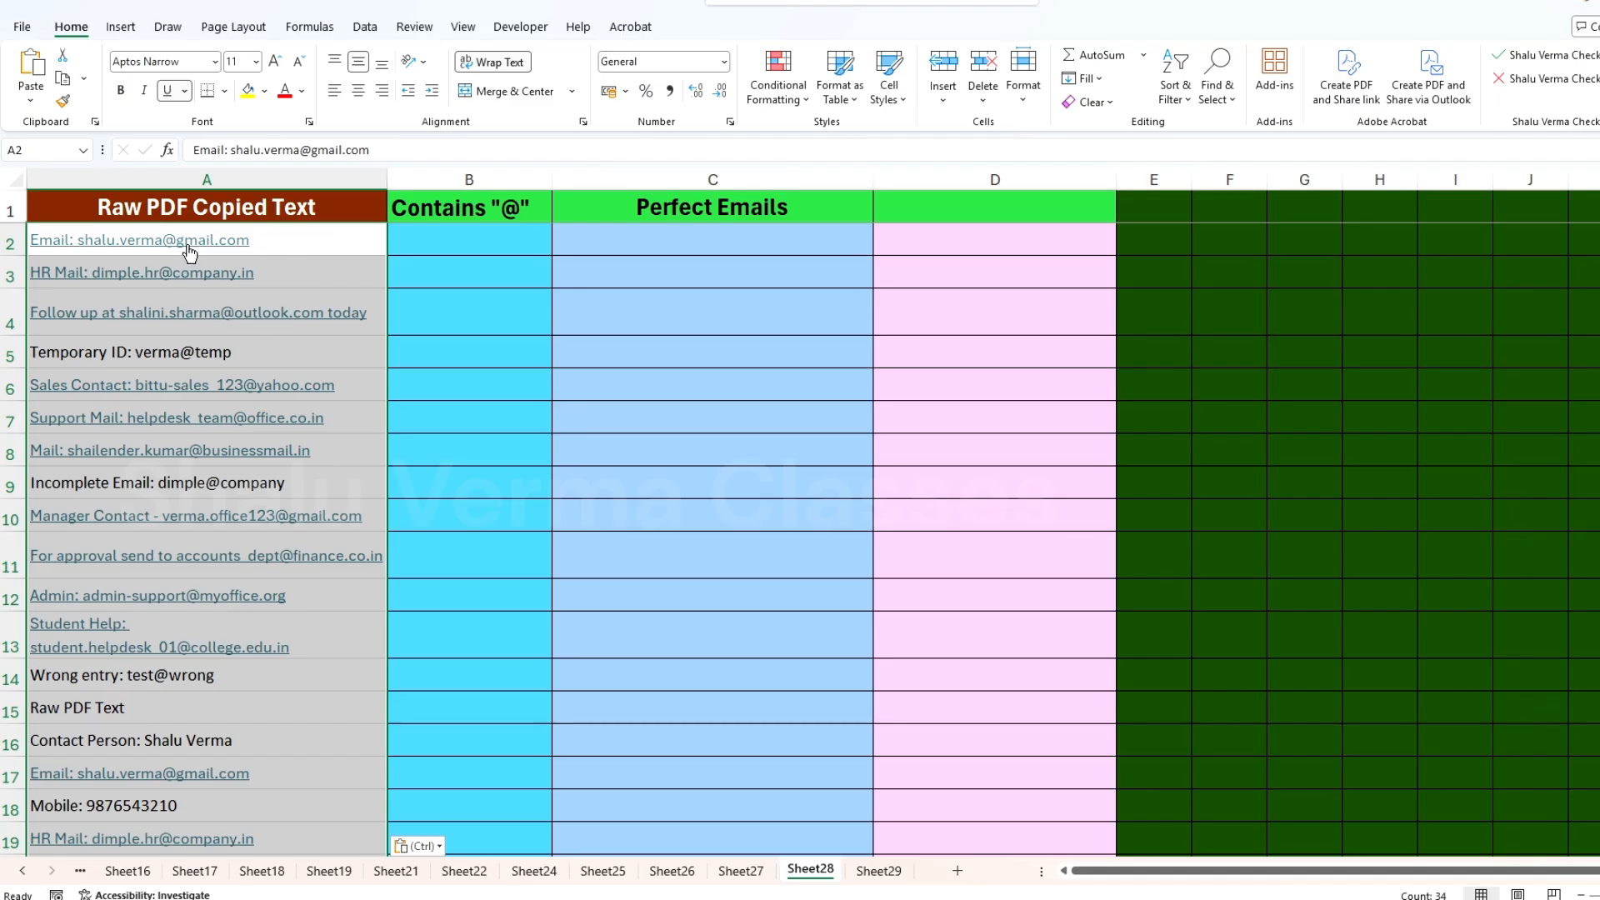
{"action": "right_click", "coordinate": [179, 282]}
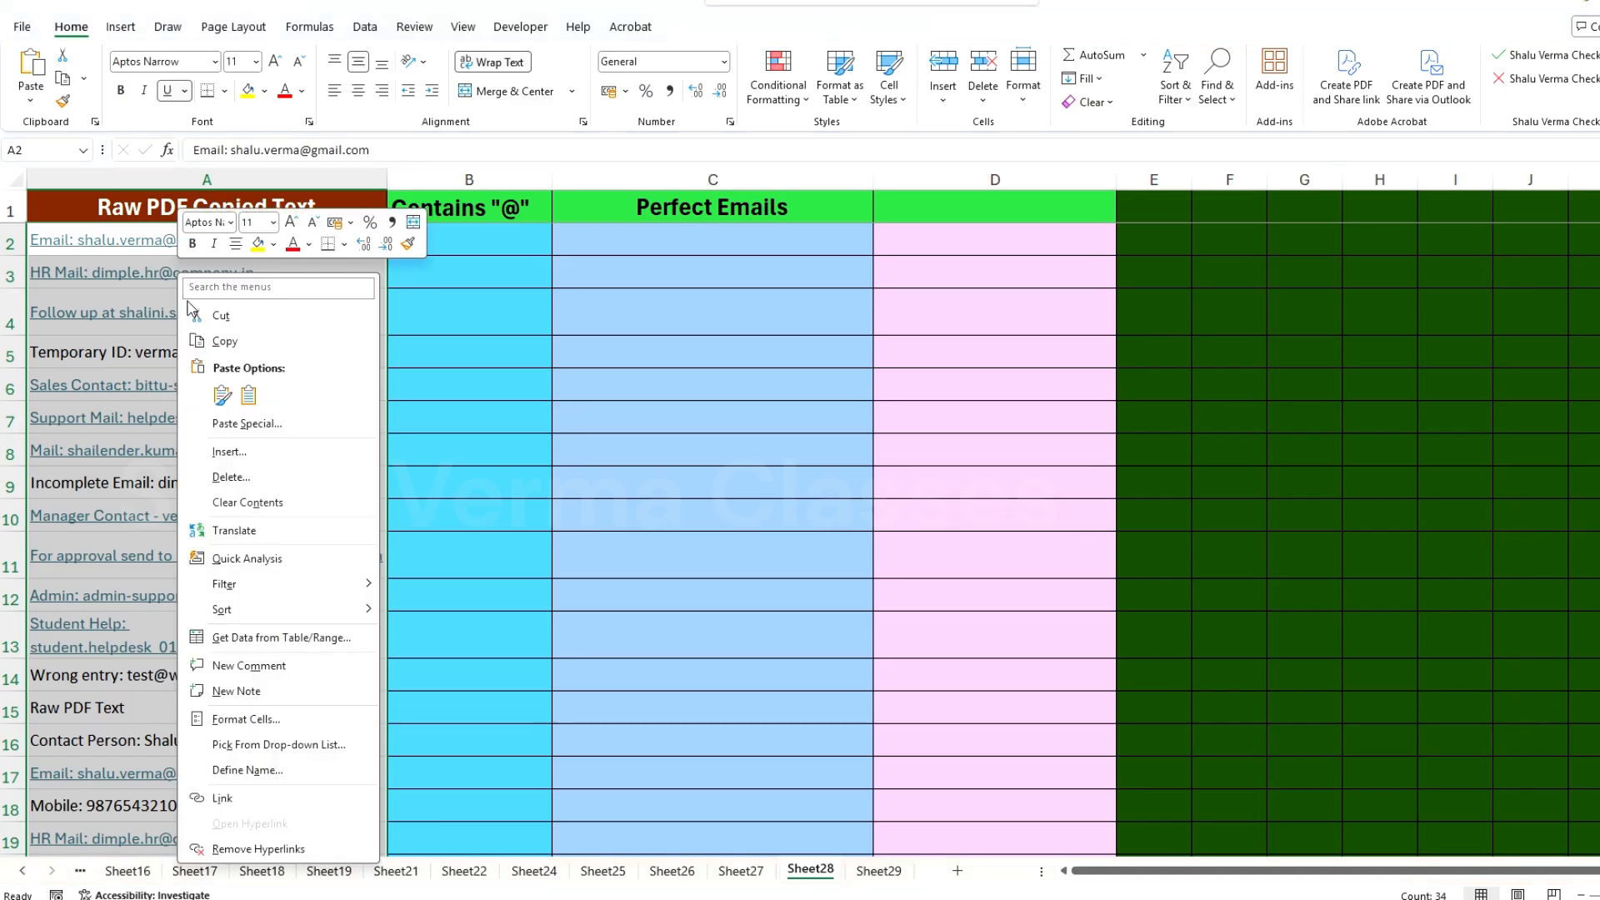
{"action": "left_click", "coordinate": [242, 848]}
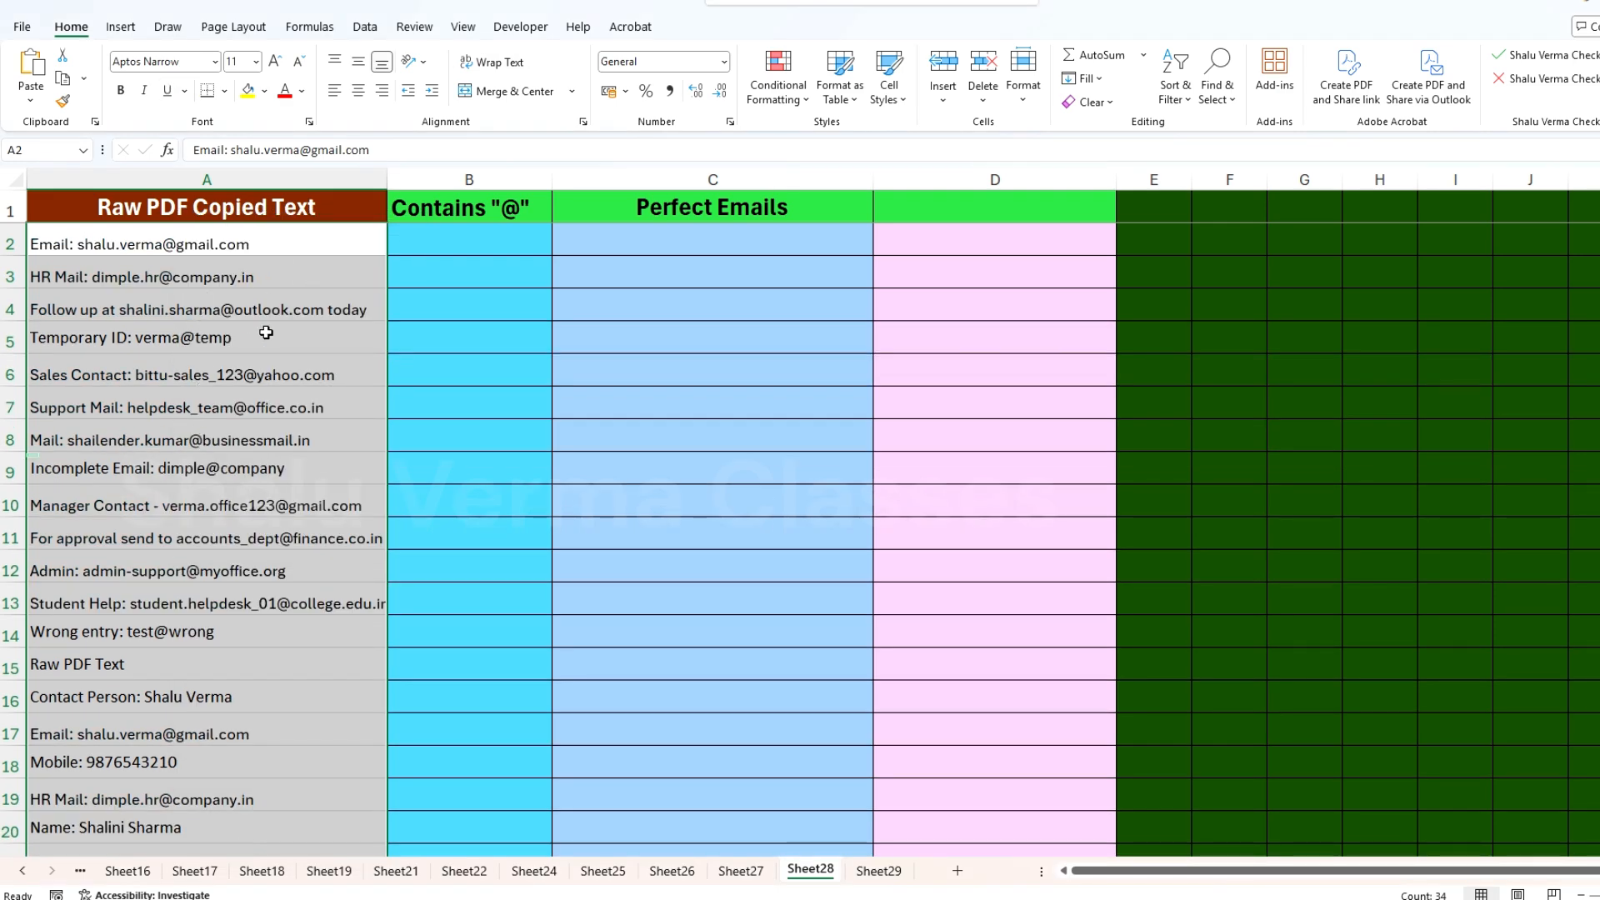
Step: Copy the formatting of empty cell A36 onto the pasted text in A2:A35
{"action": "scroll", "coordinate": [330, 438], "scroll_direction": "down", "scroll_amount": 9}
{"action": "left_click", "coordinate": [311, 467]}
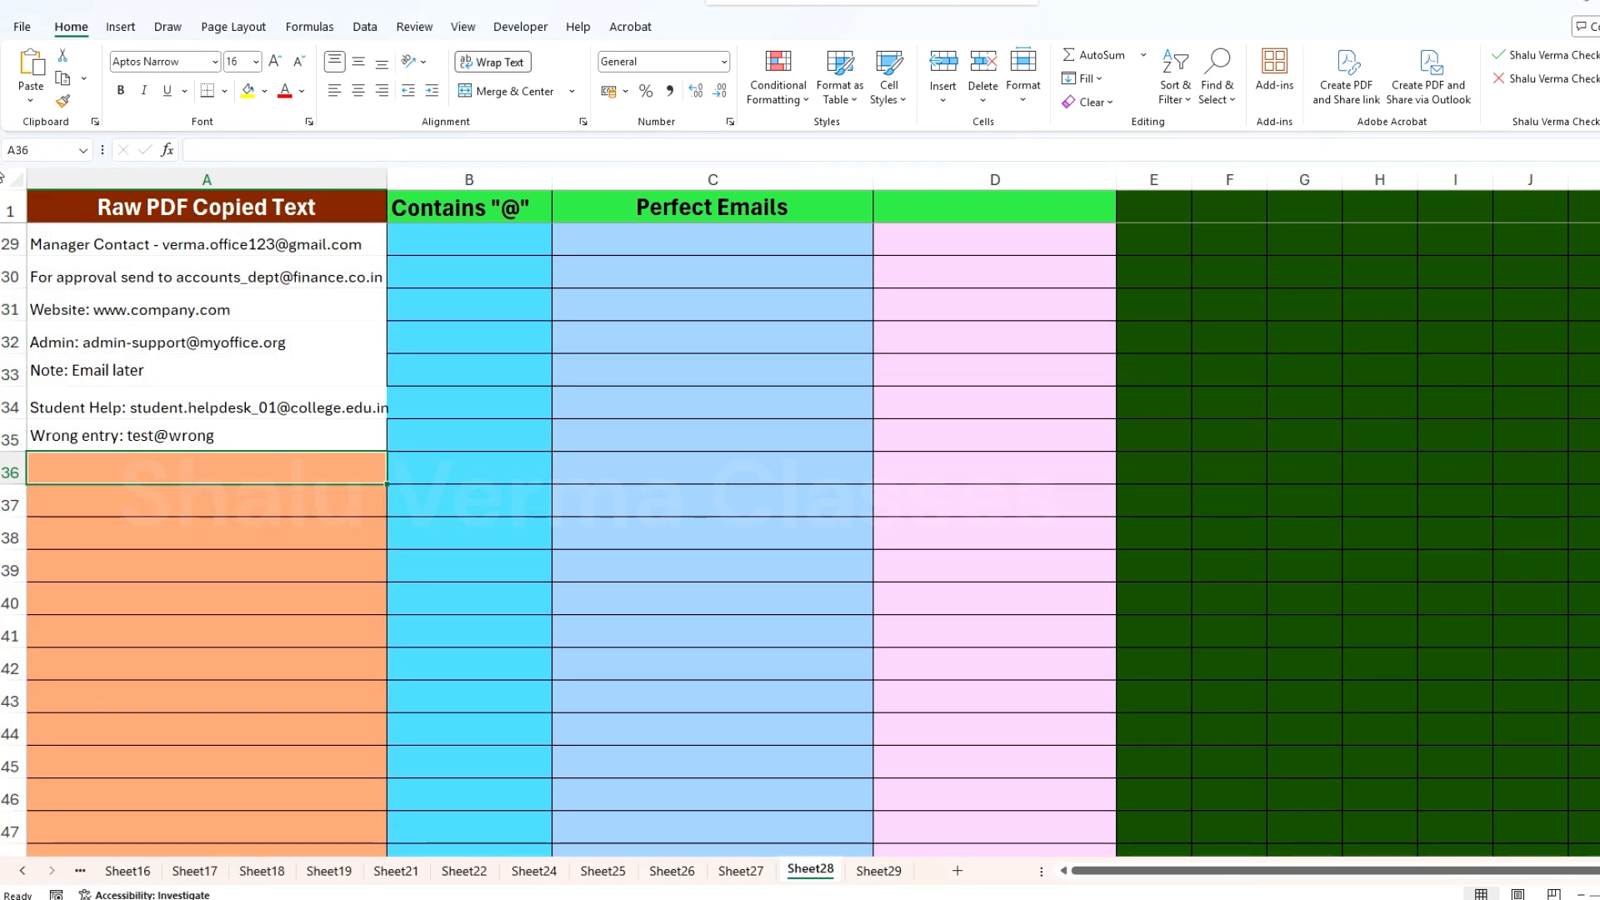
{"action": "left_click", "coordinate": [63, 102]}
{"action": "mouse_move", "coordinate": [213, 430]}
{"action": "left_mouse_down"}
{"action": "mouse_move", "coordinate": [204, 175]}
{"action": "mouse_move", "coordinate": [229, 245]}
{"action": "left_mouse_up"}
{"action": "left_click", "coordinate": [231, 250]}
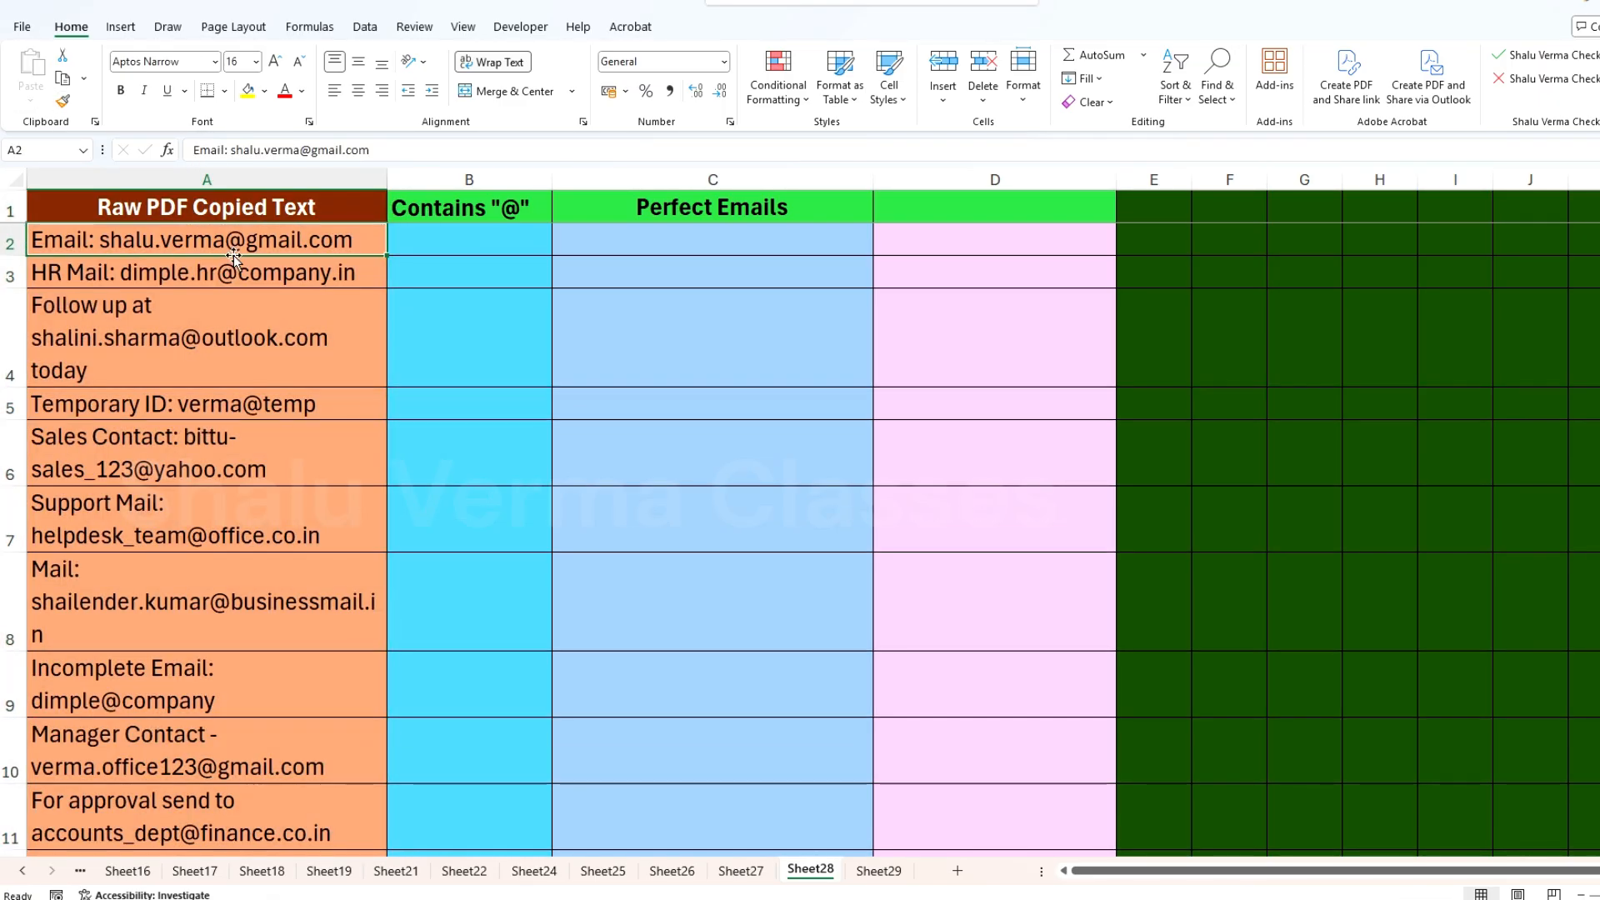
{"action": "left_click", "coordinate": [254, 172]}
{"action": "left_click", "coordinate": [504, 60]}
{"action": "left_click", "coordinate": [504, 60]}
Step: Look through the pasted text in column A for complete emails, incomplete emails and lines without an email
{"action": "left_click", "coordinate": [204, 406]}
{"action": "scroll", "coordinate": [90, 597], "scroll_direction": "down", "scroll_amount": 1}
{"action": "scroll", "coordinate": [83, 549], "scroll_direction": "up", "scroll_amount": 2}
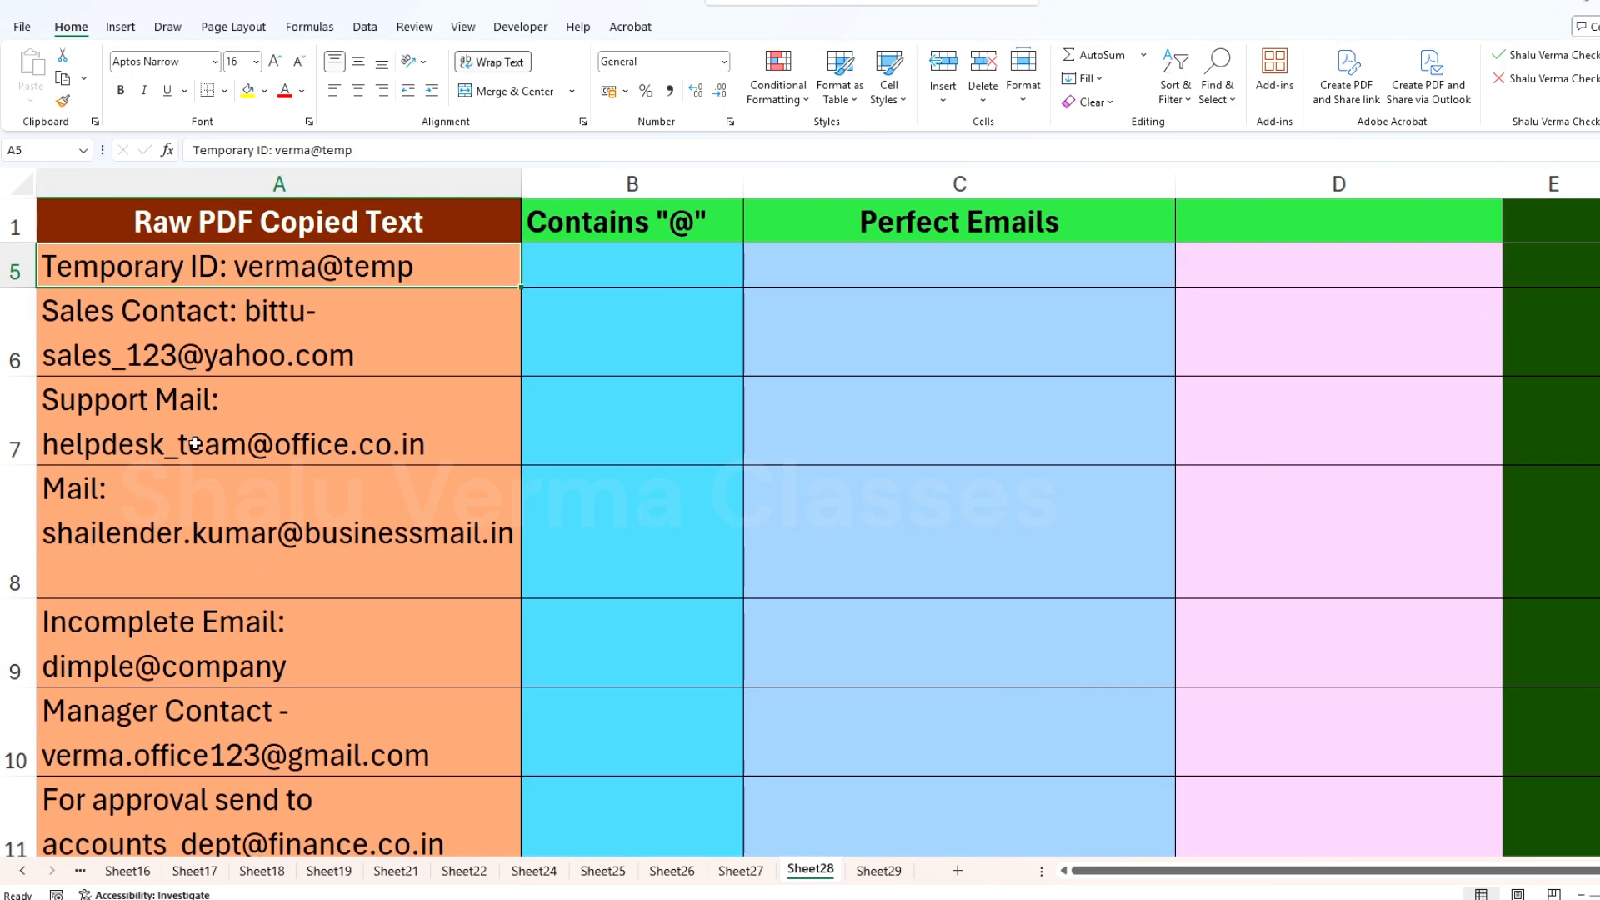
{"action": "left_click", "coordinate": [189, 446]}
{"action": "left_click", "coordinate": [158, 560]}
{"action": "scroll", "coordinate": [175, 608], "scroll_direction": "down", "scroll_amount": 9}
{"action": "scroll", "coordinate": [308, 593], "scroll_direction": "up", "scroll_amount": 2}
{"action": "left_click", "coordinate": [310, 594]}
{"action": "left_click", "coordinate": [200, 501]}
{"action": "left_click", "coordinate": [275, 723]}
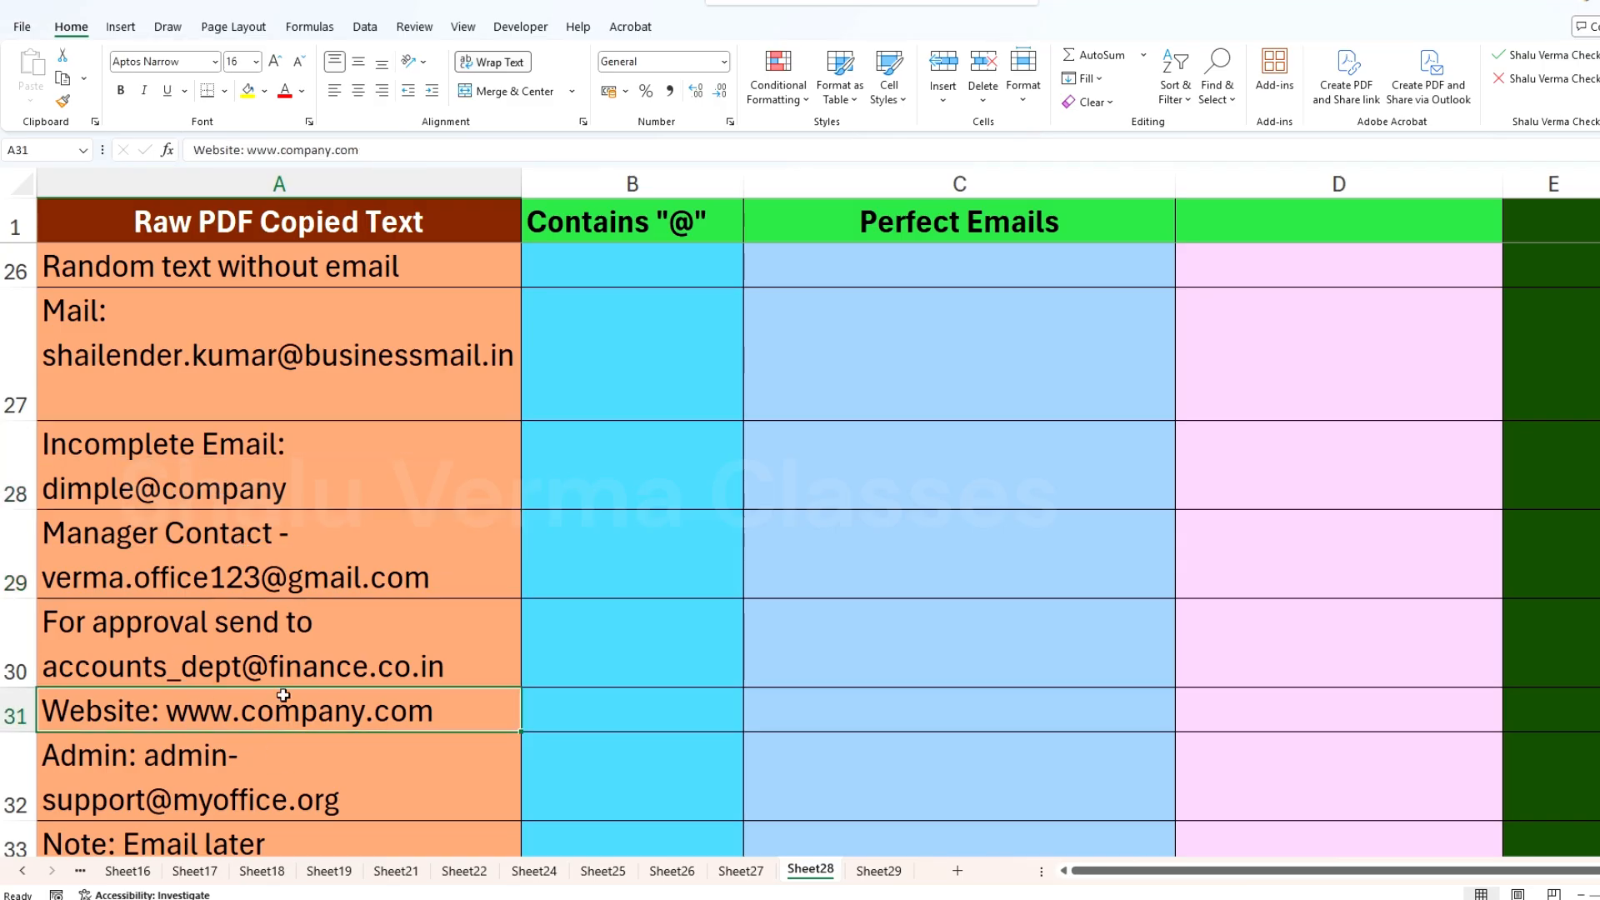
{"action": "scroll", "coordinate": [350, 500], "scroll_direction": "up", "scroll_amount": 5}
{"action": "scroll", "coordinate": [364, 475], "scroll_direction": "down", "scroll_amount": 3}
{"action": "left_click", "coordinate": [498, 265]}
{"action": "scroll", "coordinate": [536, 453], "scroll_direction": "up", "scroll_amount": 3}
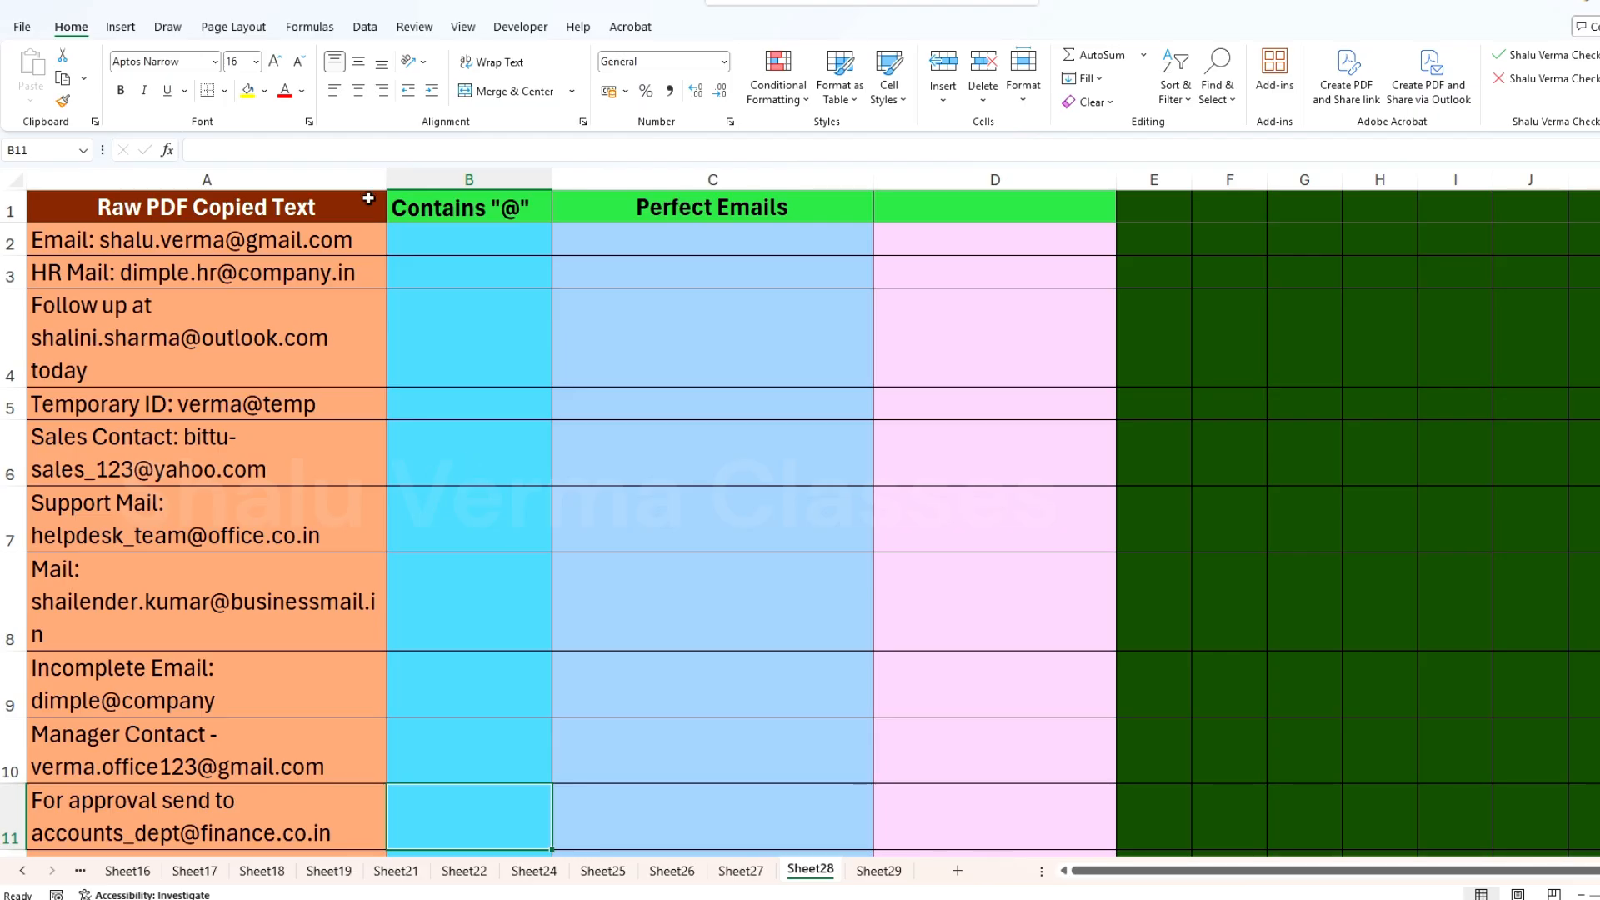
Step: Widen the Contains "@" column slightly
{"action": "left_click", "coordinate": [672, 207]}
{"action": "left_click", "coordinate": [447, 235]}
{"action": "left_click_drag", "start_coordinate": [552, 177], "coordinate": [561, 178]}
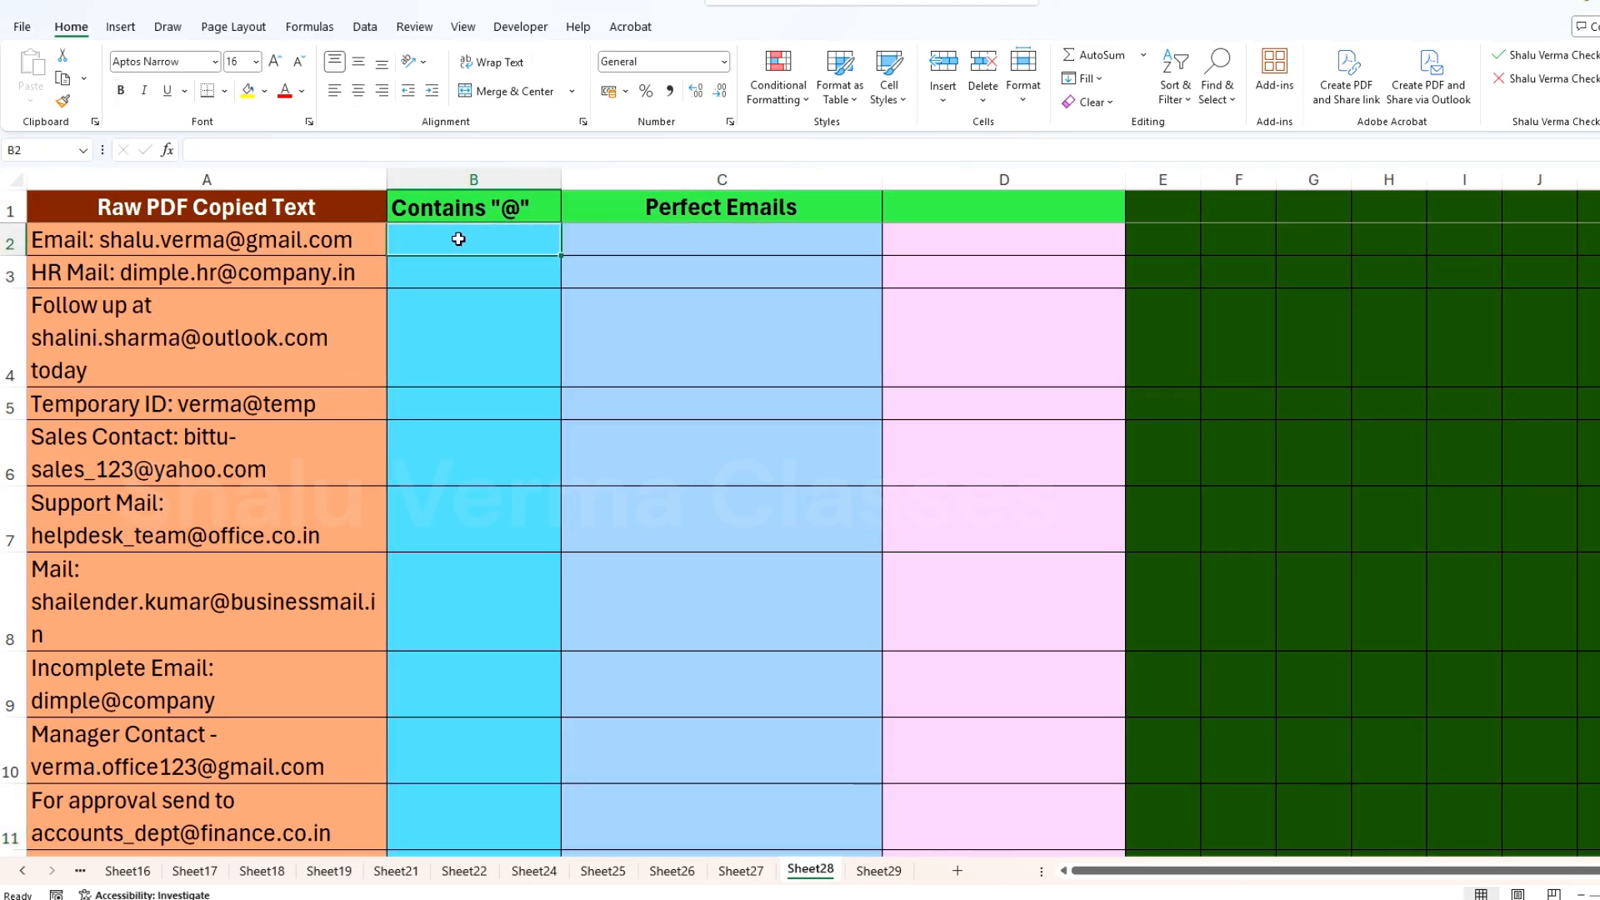
Step: Enter =ISNUMBER(SEARCH("@",A2)) in B2 and fill the formula down to B35
{"action": "type", "text": "=is"}
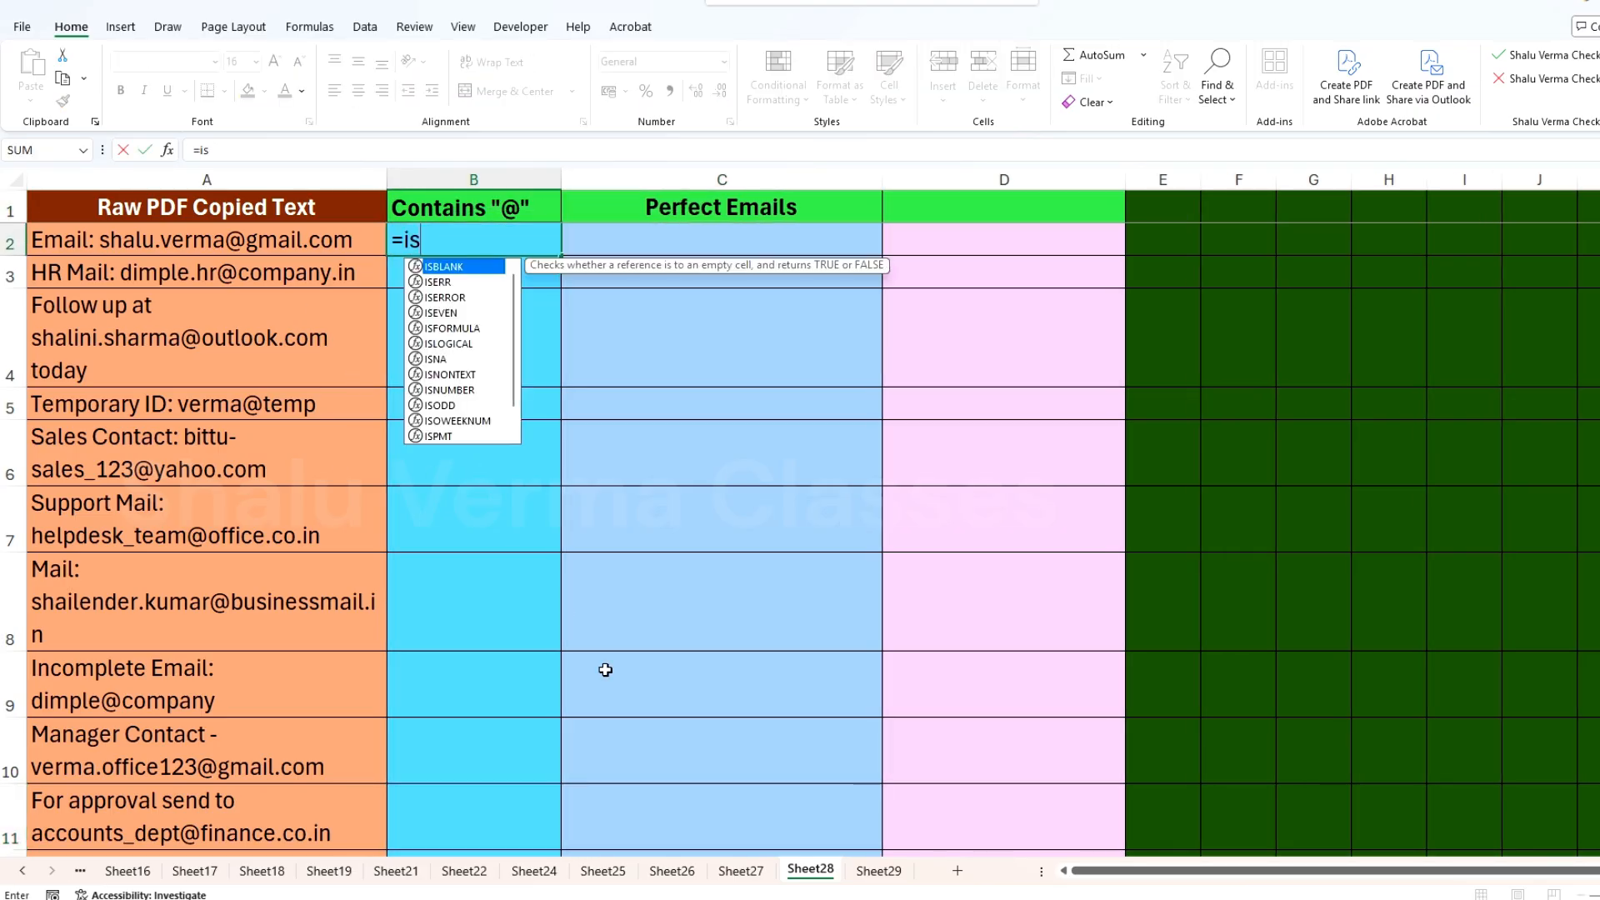
{"action": "key", "text": "Tab"}
{"action": "type", "text": "sear"}
{"action": "key", "text": "Tab"}
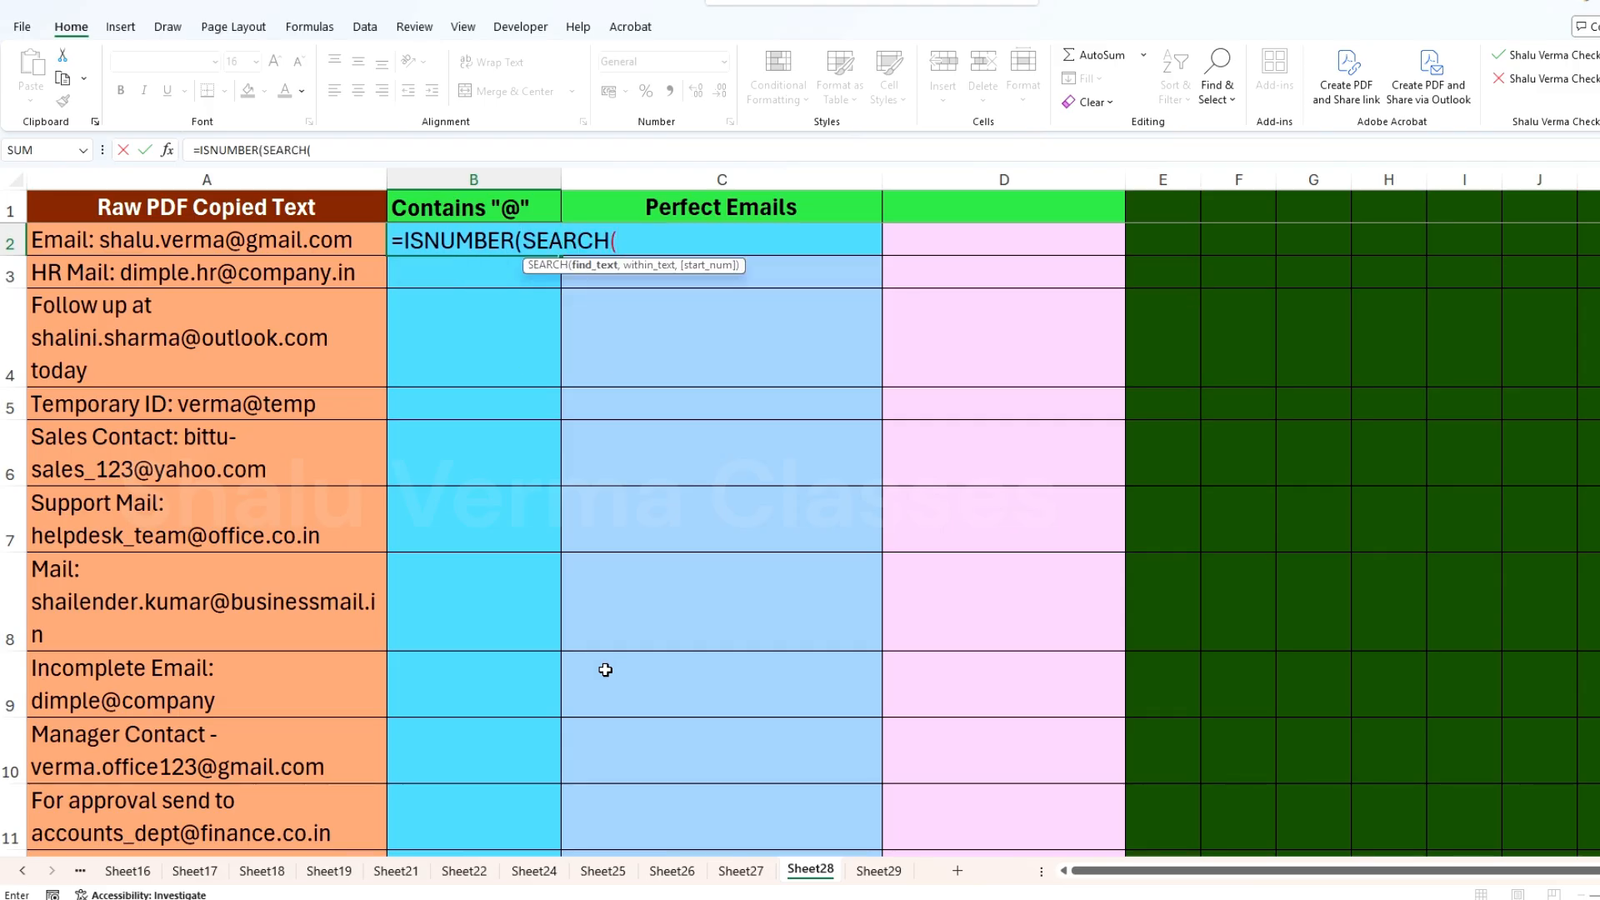
{"action": "type", "text": "\"@\","}
{"action": "left_click", "coordinate": [167, 247]}
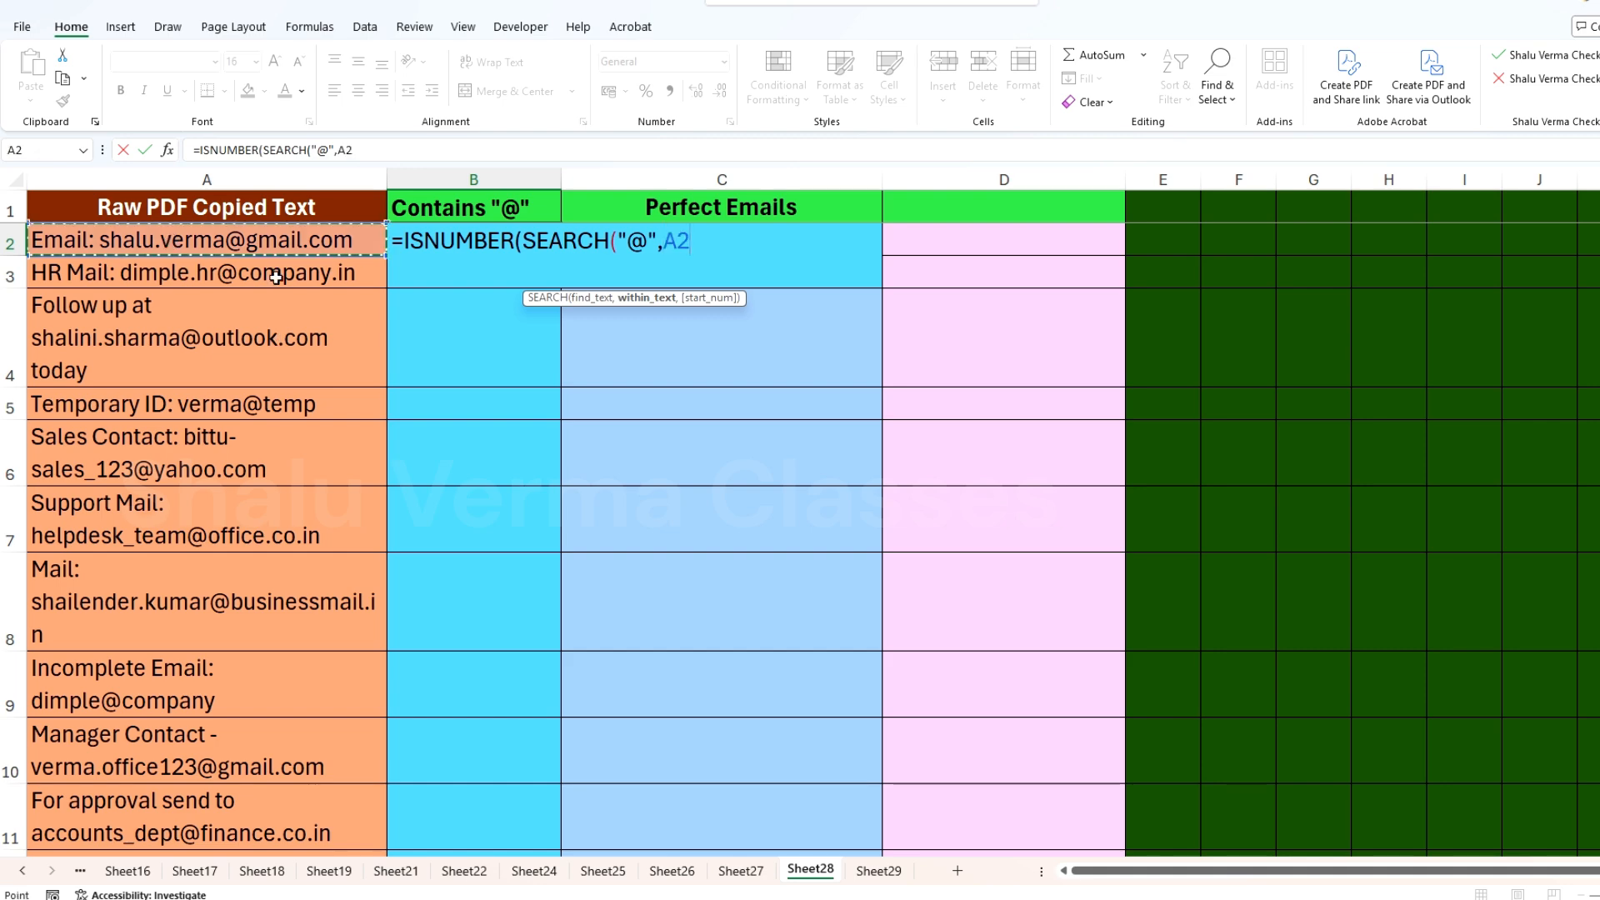
{"action": "type", "text": "))"}
{"action": "key", "text": "Return"}
{"action": "left_click", "coordinate": [467, 242]}
{"action": "left_click_drag", "start_coordinate": [560, 255], "coordinate": [526, 802]}
Step: Compare the TRUE and FALSE results in column B with the matching raw text in column A
{"action": "left_click_drag", "start_coordinate": [135, 671], "coordinate": [68, 669]}
{"action": "left_click_drag", "start_coordinate": [454, 615], "coordinate": [216, 618]}
{"action": "left_click_drag", "start_coordinate": [453, 571], "coordinate": [128, 575]}
{"action": "left_click", "coordinate": [146, 573]}
{"action": "left_click", "coordinate": [504, 512]}
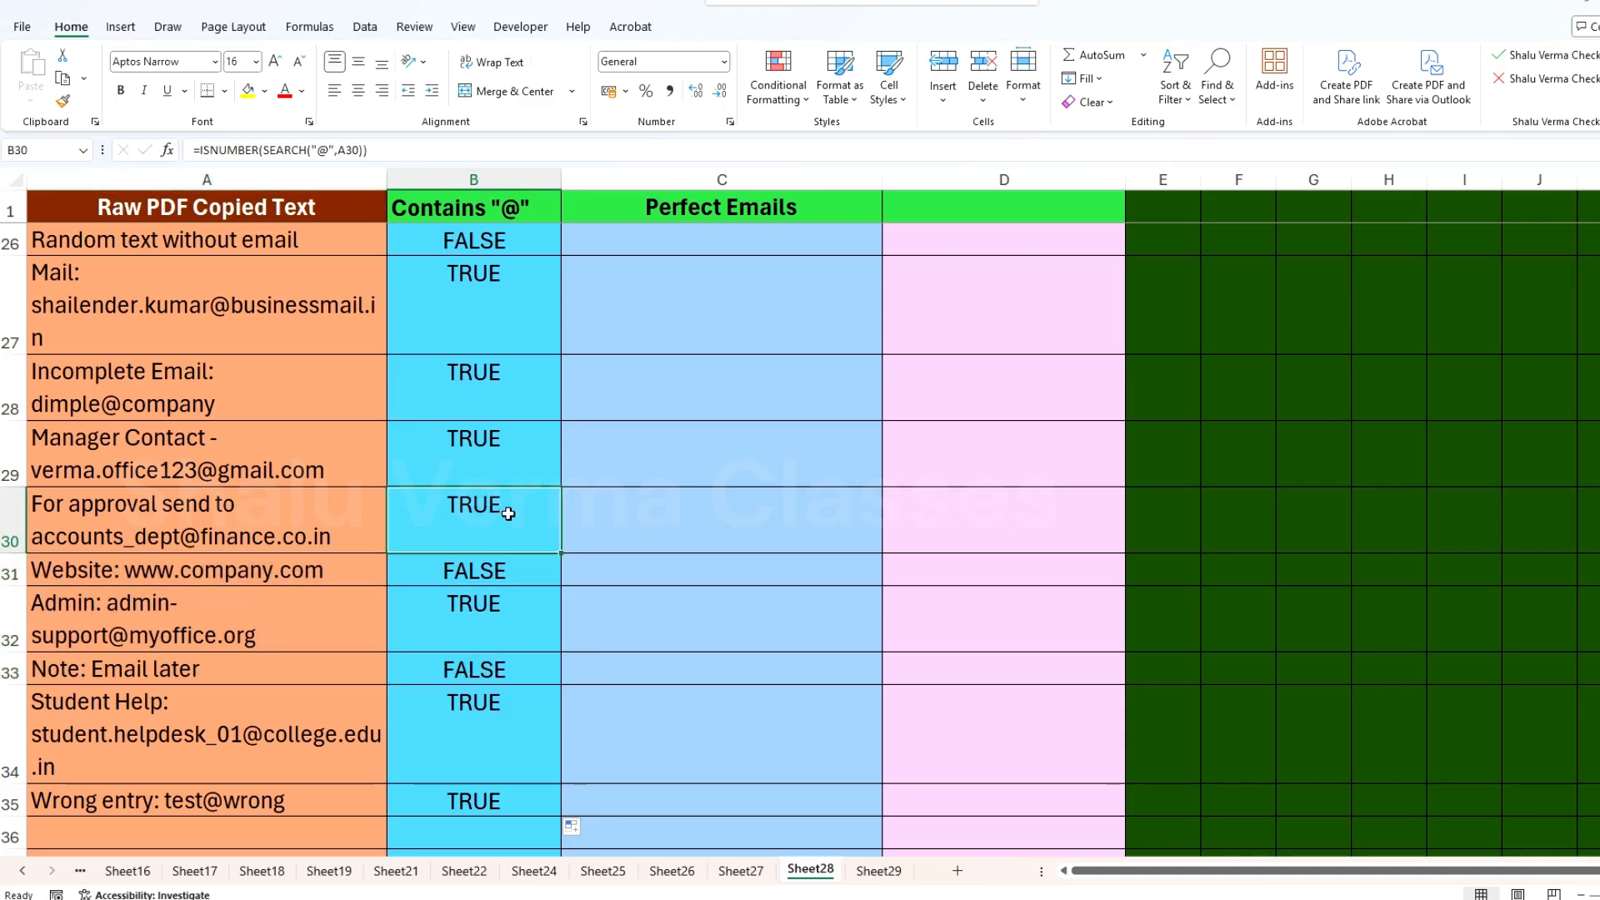
{"action": "scroll", "coordinate": [517, 518], "scroll_direction": "up", "scroll_amount": 1}
{"action": "left_click_drag", "start_coordinate": [456, 405], "coordinate": [136, 407]}
{"action": "left_click", "coordinate": [137, 406]}
{"action": "left_click", "coordinate": [241, 360]}
{"action": "scroll", "coordinate": [516, 363], "scroll_direction": "up", "scroll_amount": 7}
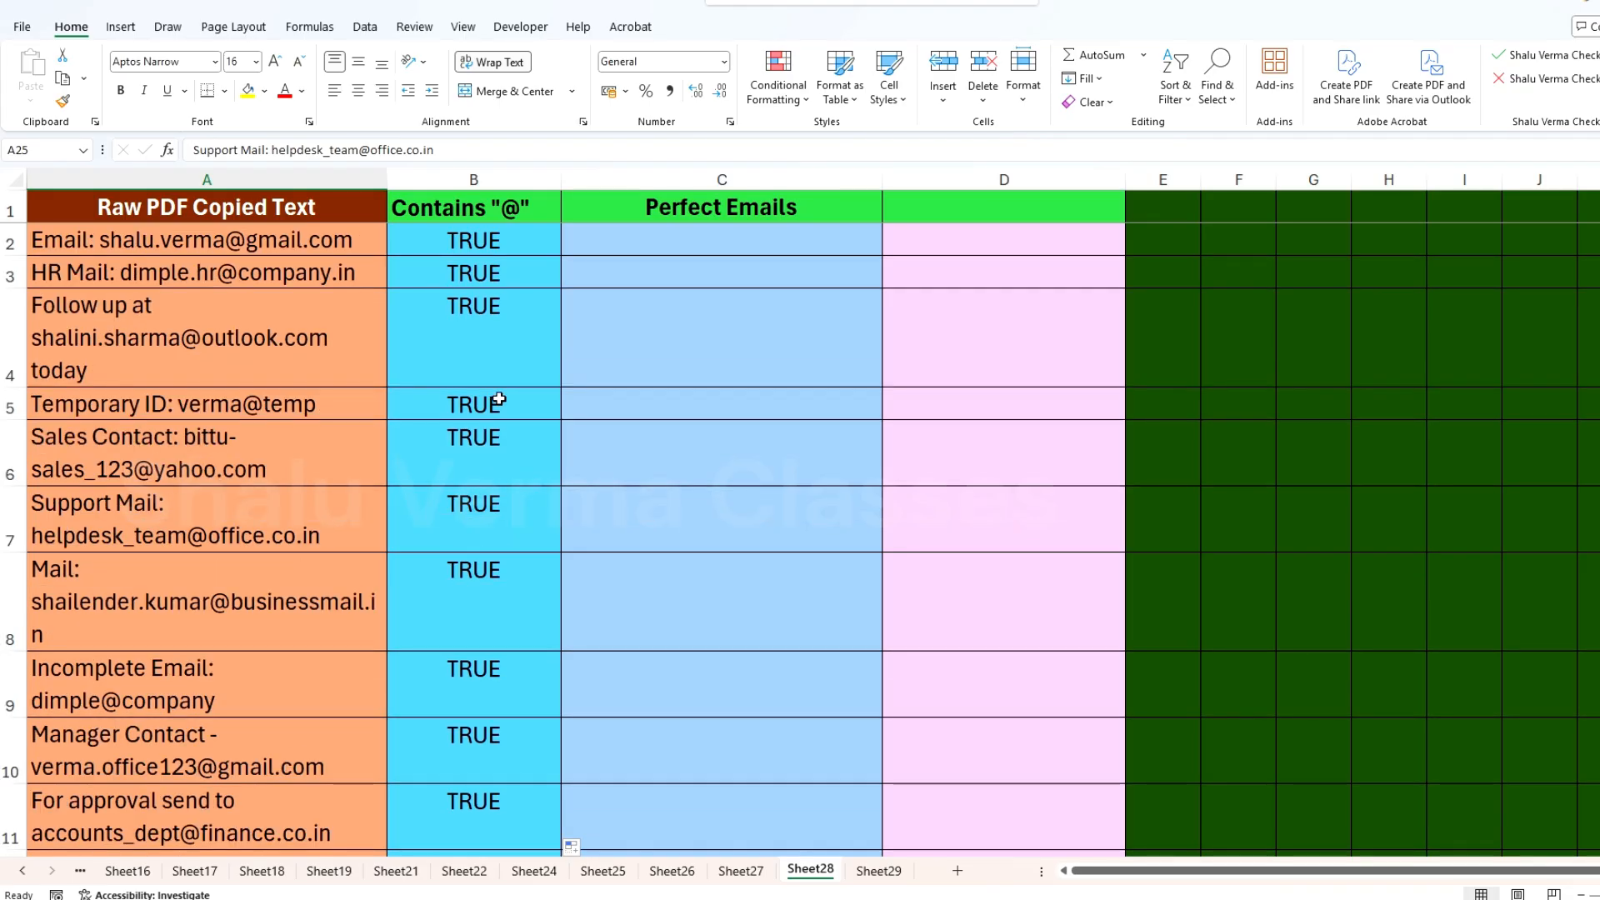
Step: Add filters to the header row and filter the Contains "@" column to show only TRUE rows
{"action": "left_click", "coordinate": [500, 208]}
{"action": "left_click", "coordinate": [1190, 104]}
{"action": "left_click", "coordinate": [1202, 209]}
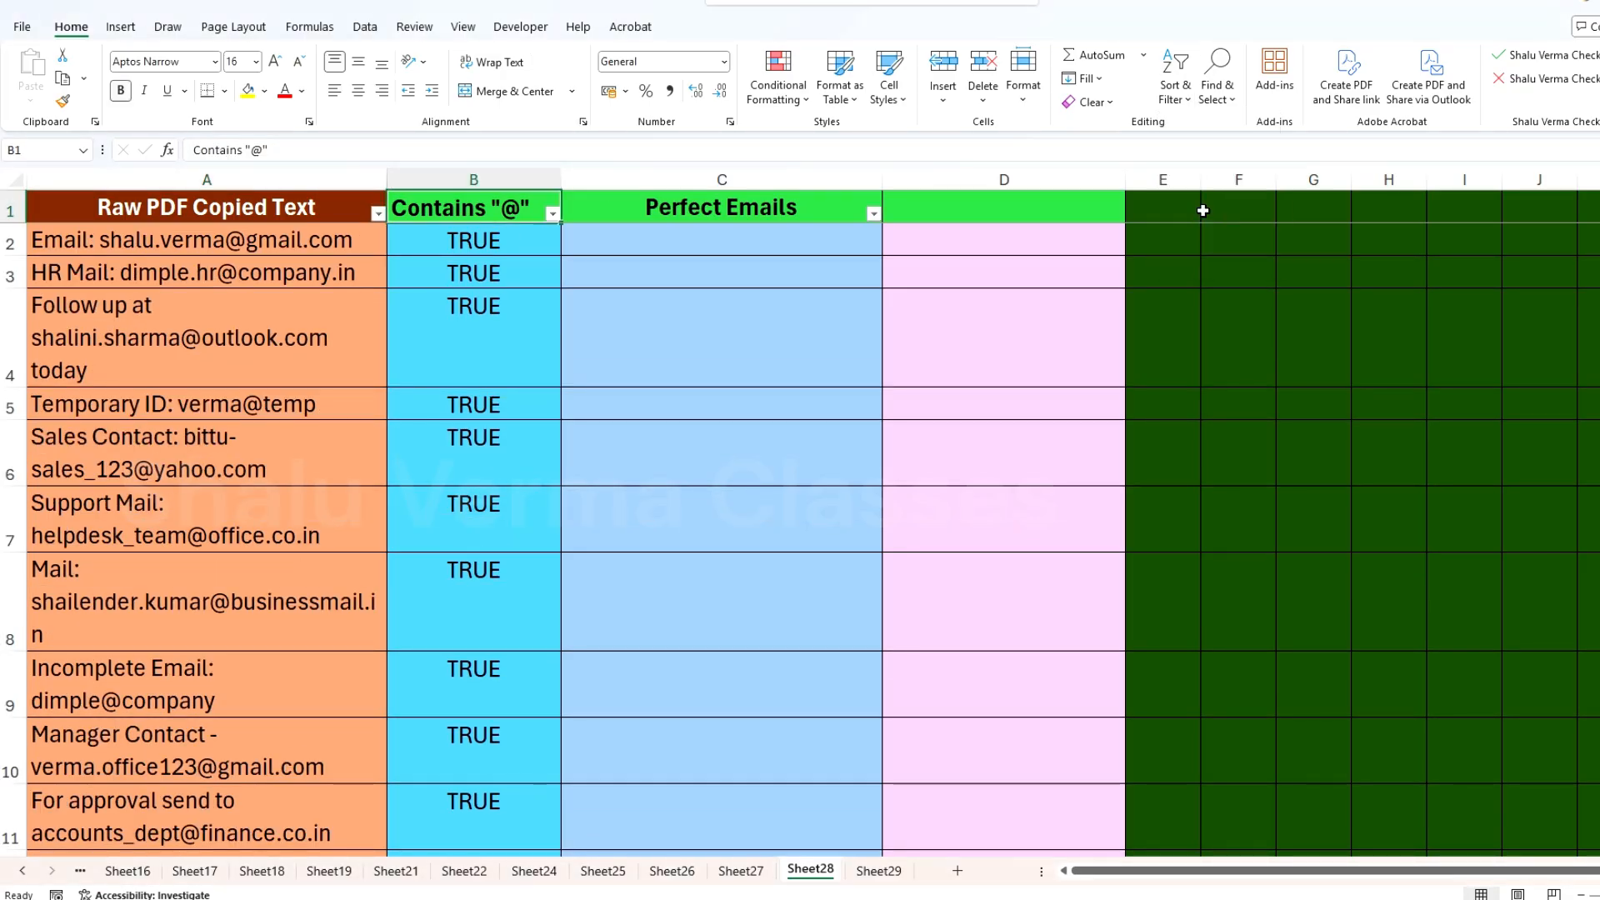
{"action": "left_click", "coordinate": [553, 214]}
{"action": "left_click", "coordinate": [372, 451]}
{"action": "left_click", "coordinate": [371, 484]}
{"action": "left_click", "coordinate": [482, 617]}
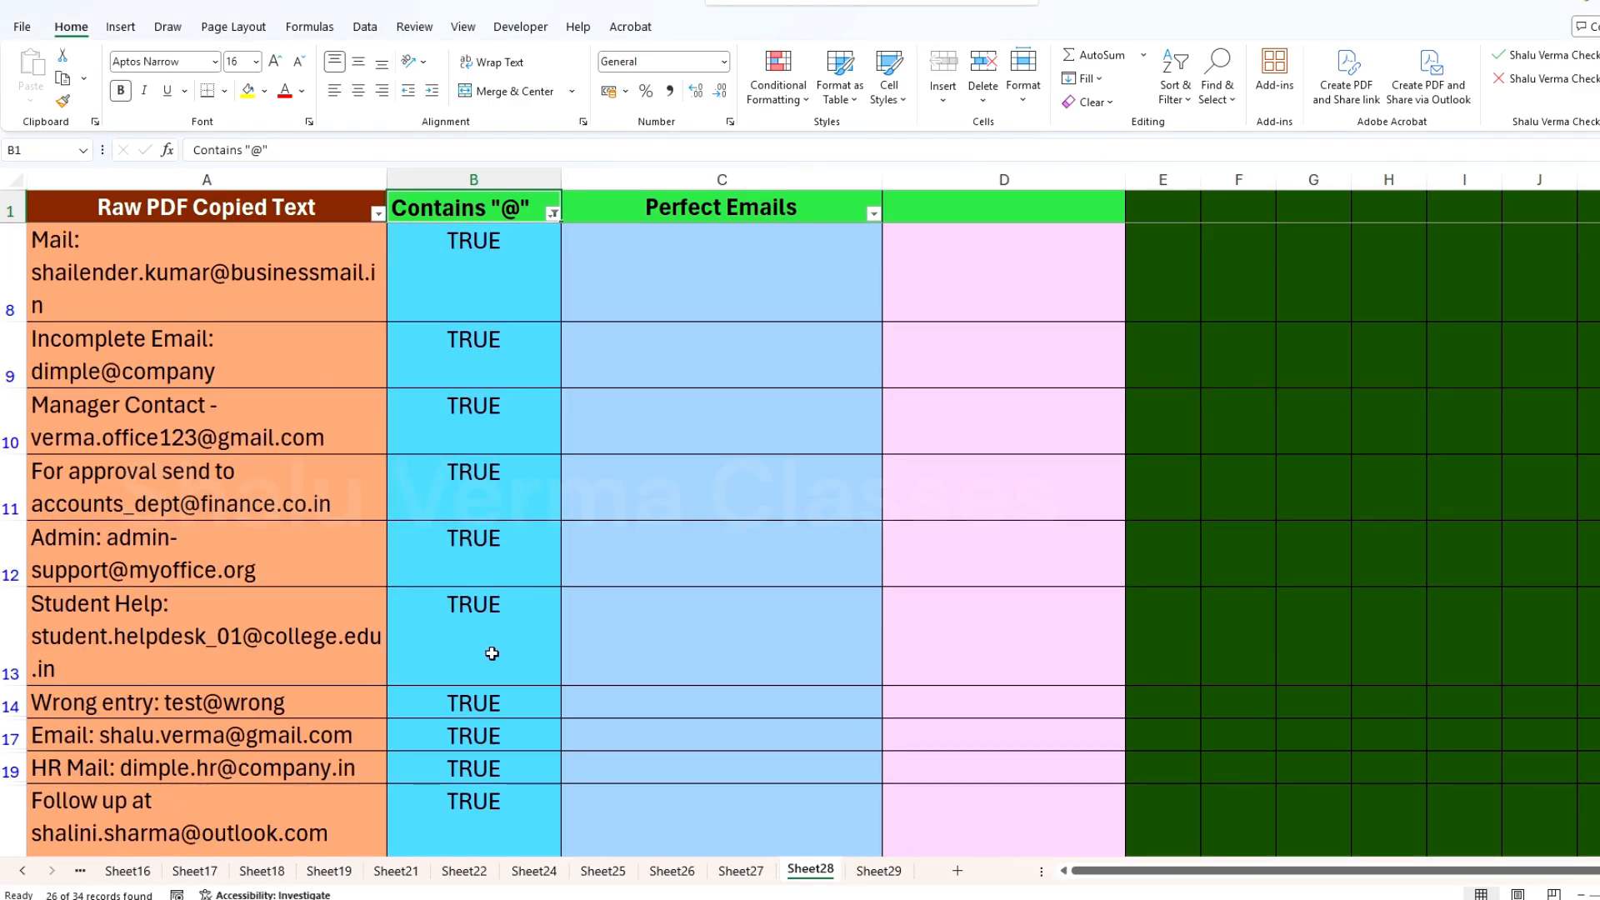
Step: Look through the filtered rows, comparing the raw text in column A with its TRUE flag in column B
{"action": "scroll", "coordinate": [492, 653], "scroll_direction": "down", "scroll_amount": 3}
{"action": "scroll", "coordinate": [357, 703], "scroll_direction": "down", "scroll_amount": 3}
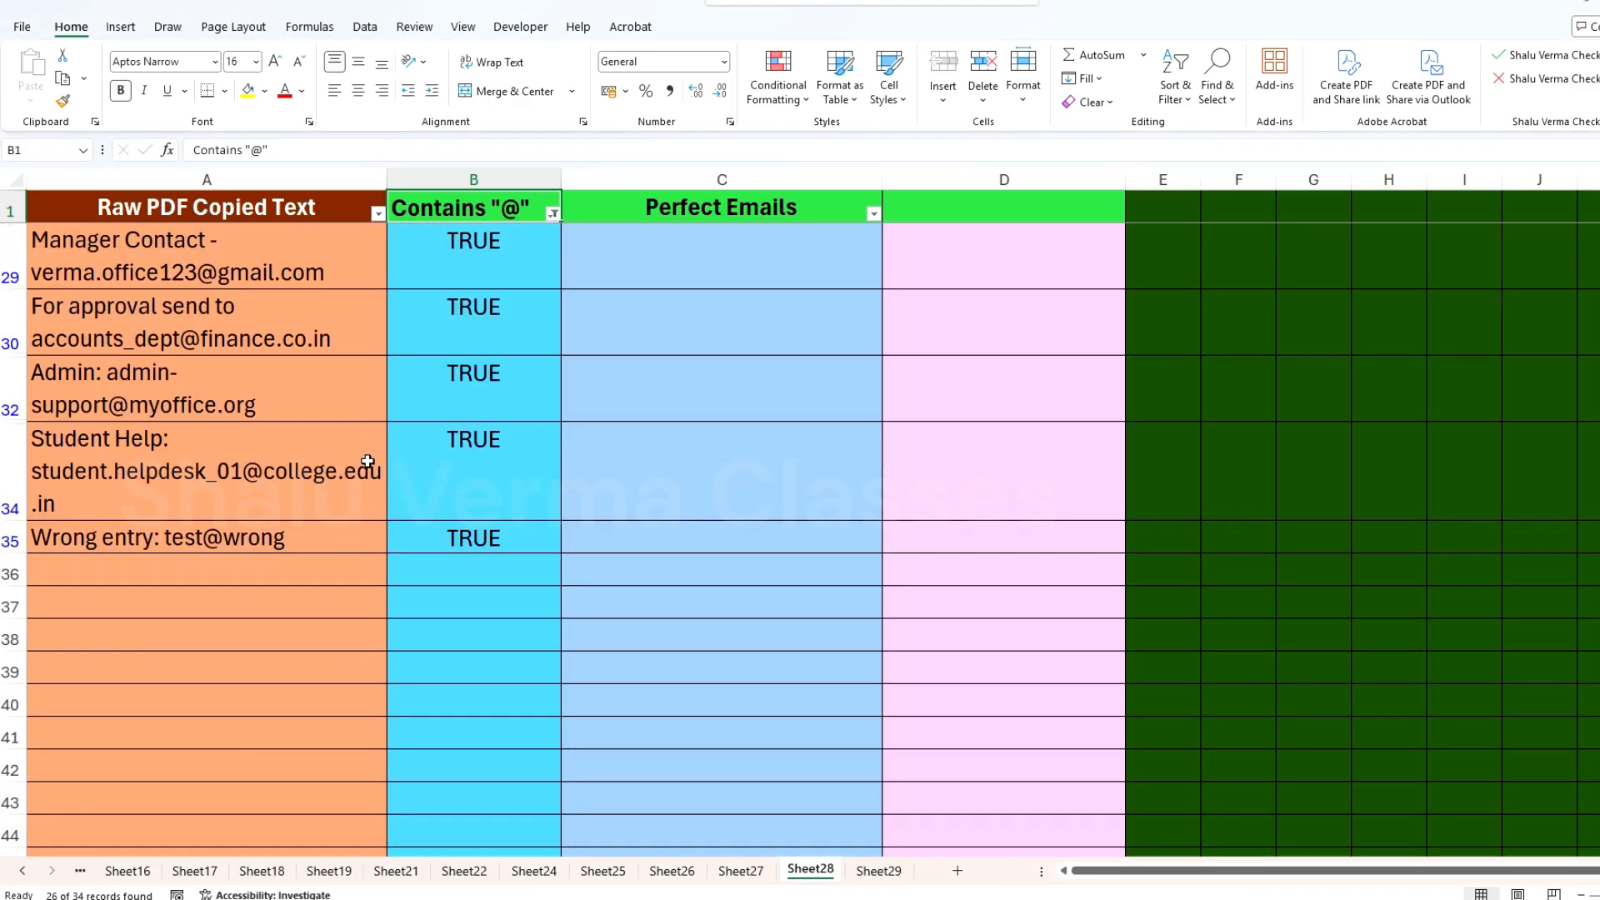
{"action": "left_click", "coordinate": [197, 447]}
{"action": "left_click", "coordinate": [441, 442]}
{"action": "left_click", "coordinate": [341, 366]}
{"action": "left_click", "coordinate": [450, 334]}
{"action": "left_click", "coordinate": [341, 325]}
{"action": "left_click", "coordinate": [447, 325]}
{"action": "scroll", "coordinate": [390, 367], "scroll_direction": "up", "scroll_amount": 3}
{"action": "left_click", "coordinate": [428, 417]}
{"action": "left_click", "coordinate": [525, 528]}
{"action": "scroll", "coordinate": [500, 347], "scroll_direction": "up", "scroll_amount": 3}
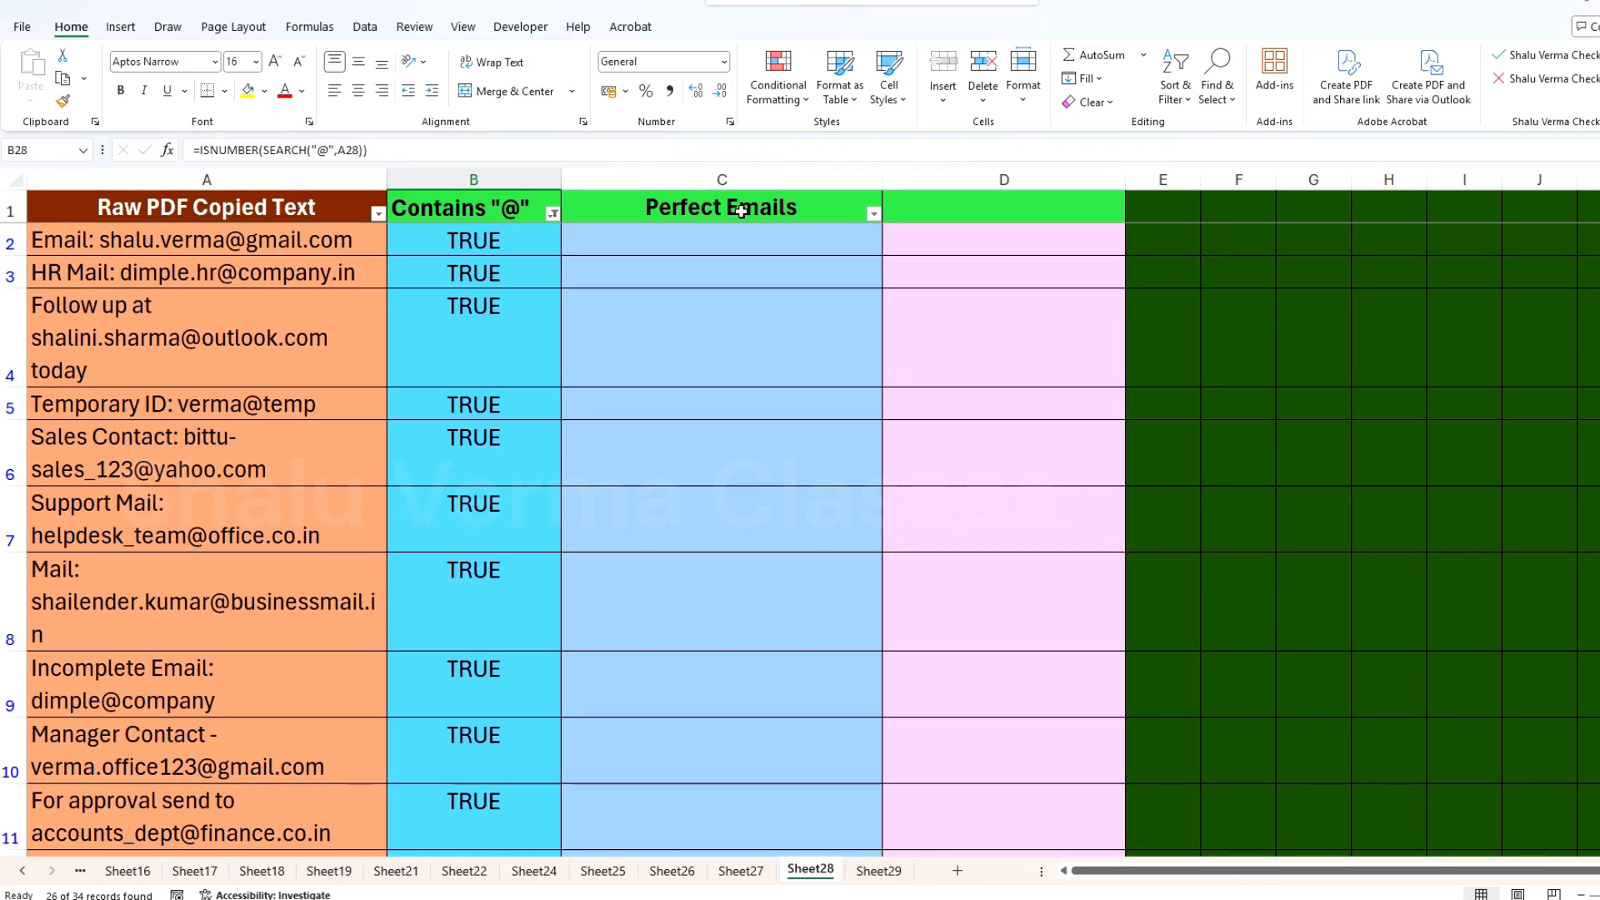
Step: Begin the extraction formula in C2 with =TRIM(MID(SUBSTITUTE(A2," ",REPT(" ",100))
{"action": "left_click", "coordinate": [691, 247]}
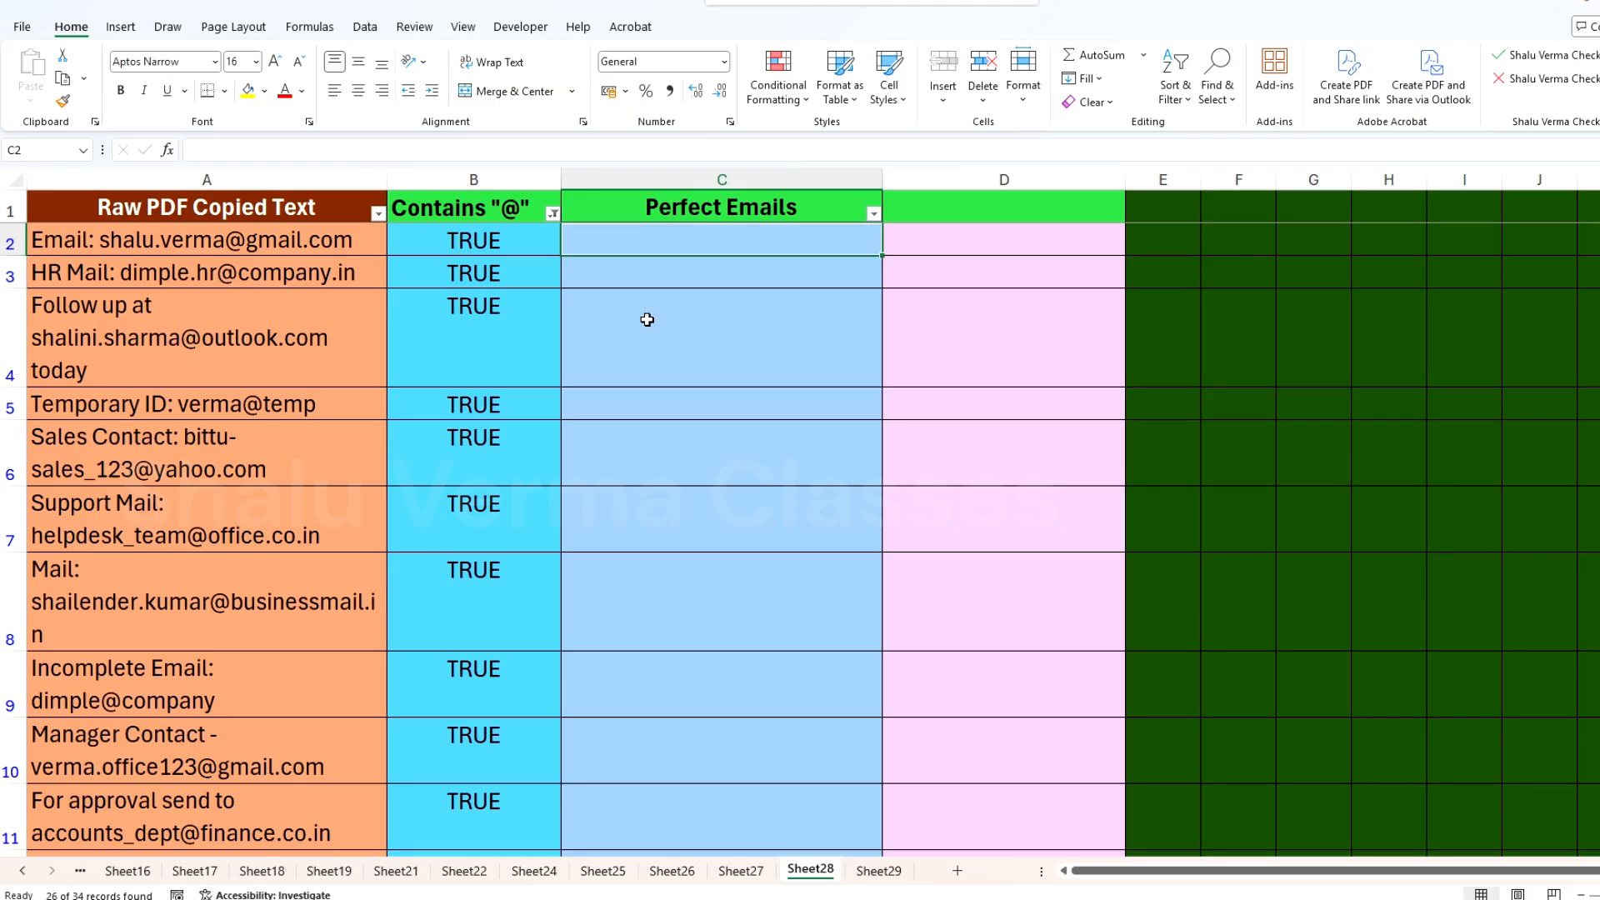
{"action": "type", "text": "=trim"}
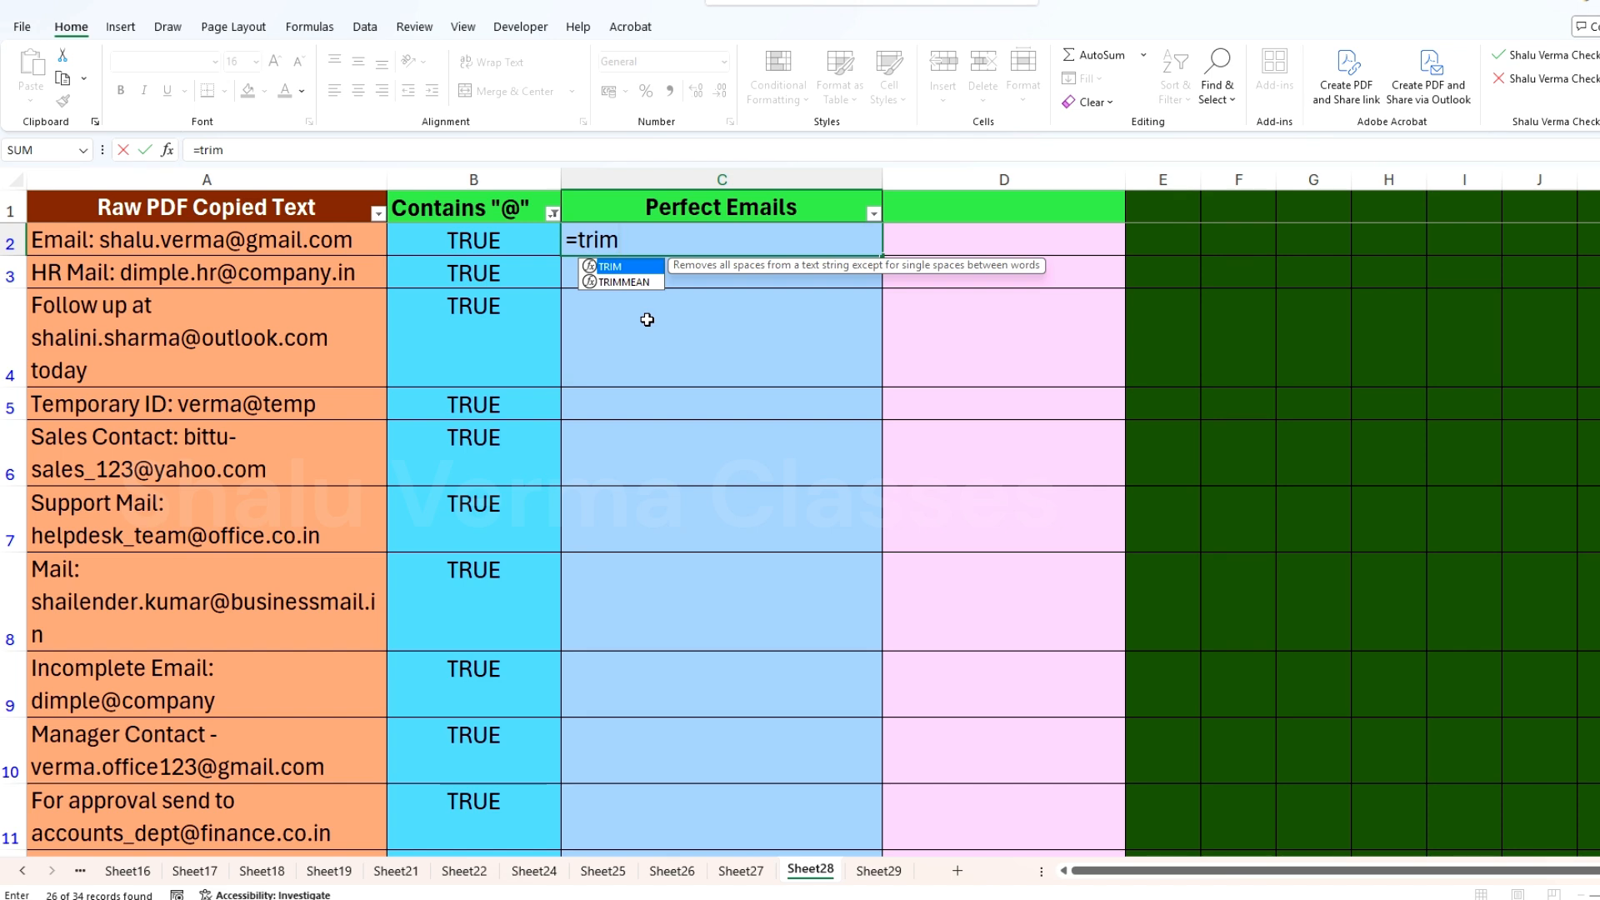
{"action": "key", "text": "Tab"}
{"action": "type", "text": "mid"}
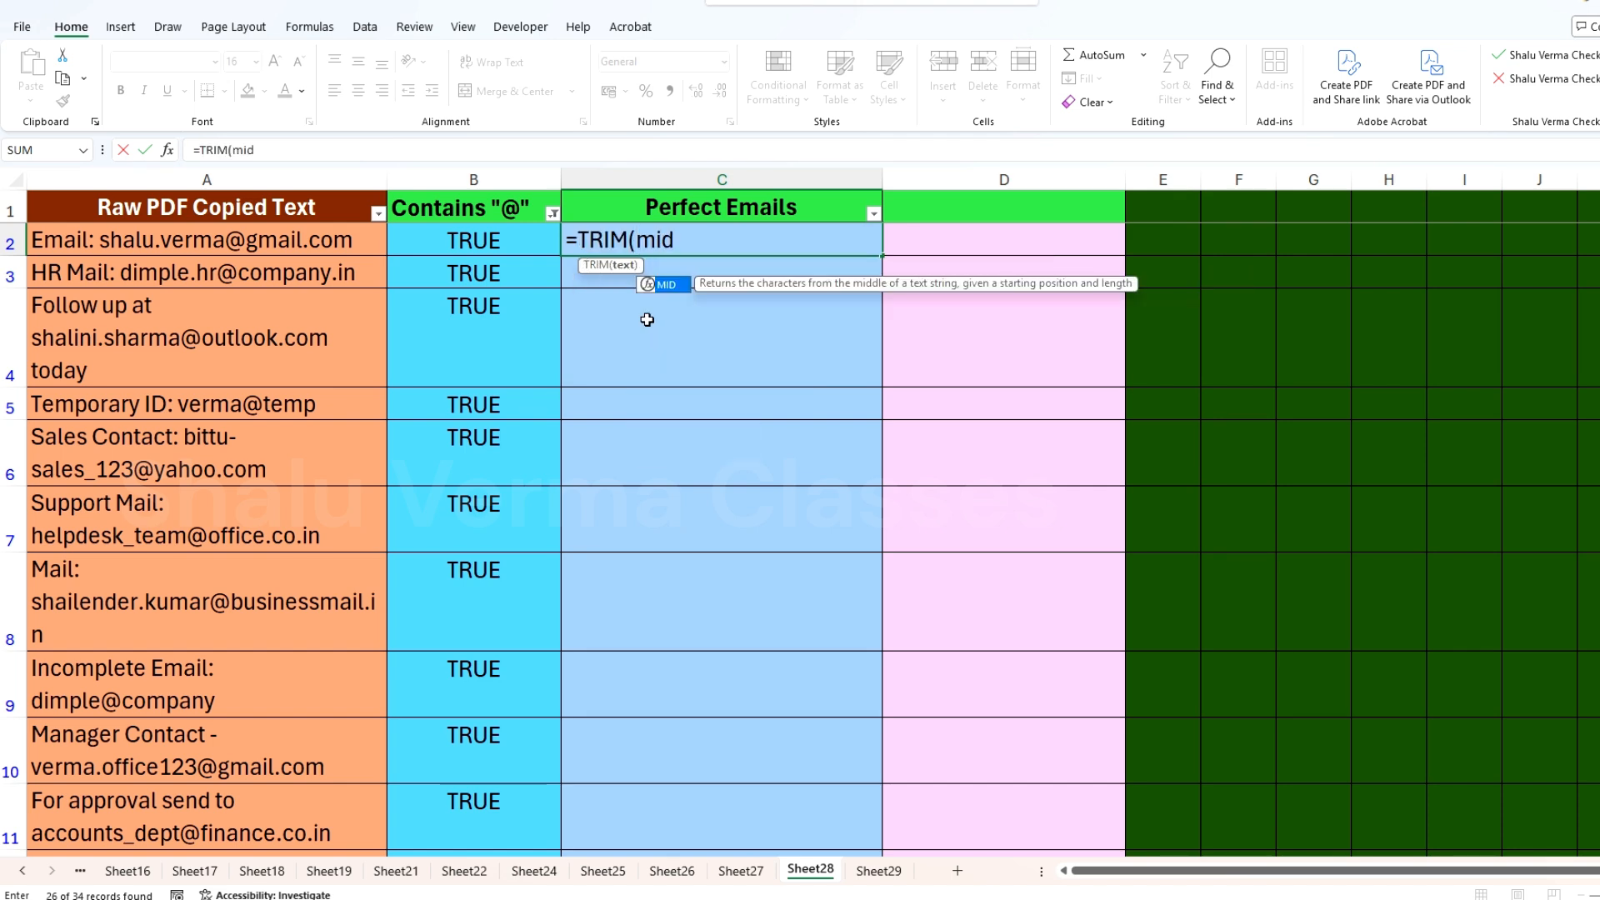
{"action": "key", "text": "Tab"}
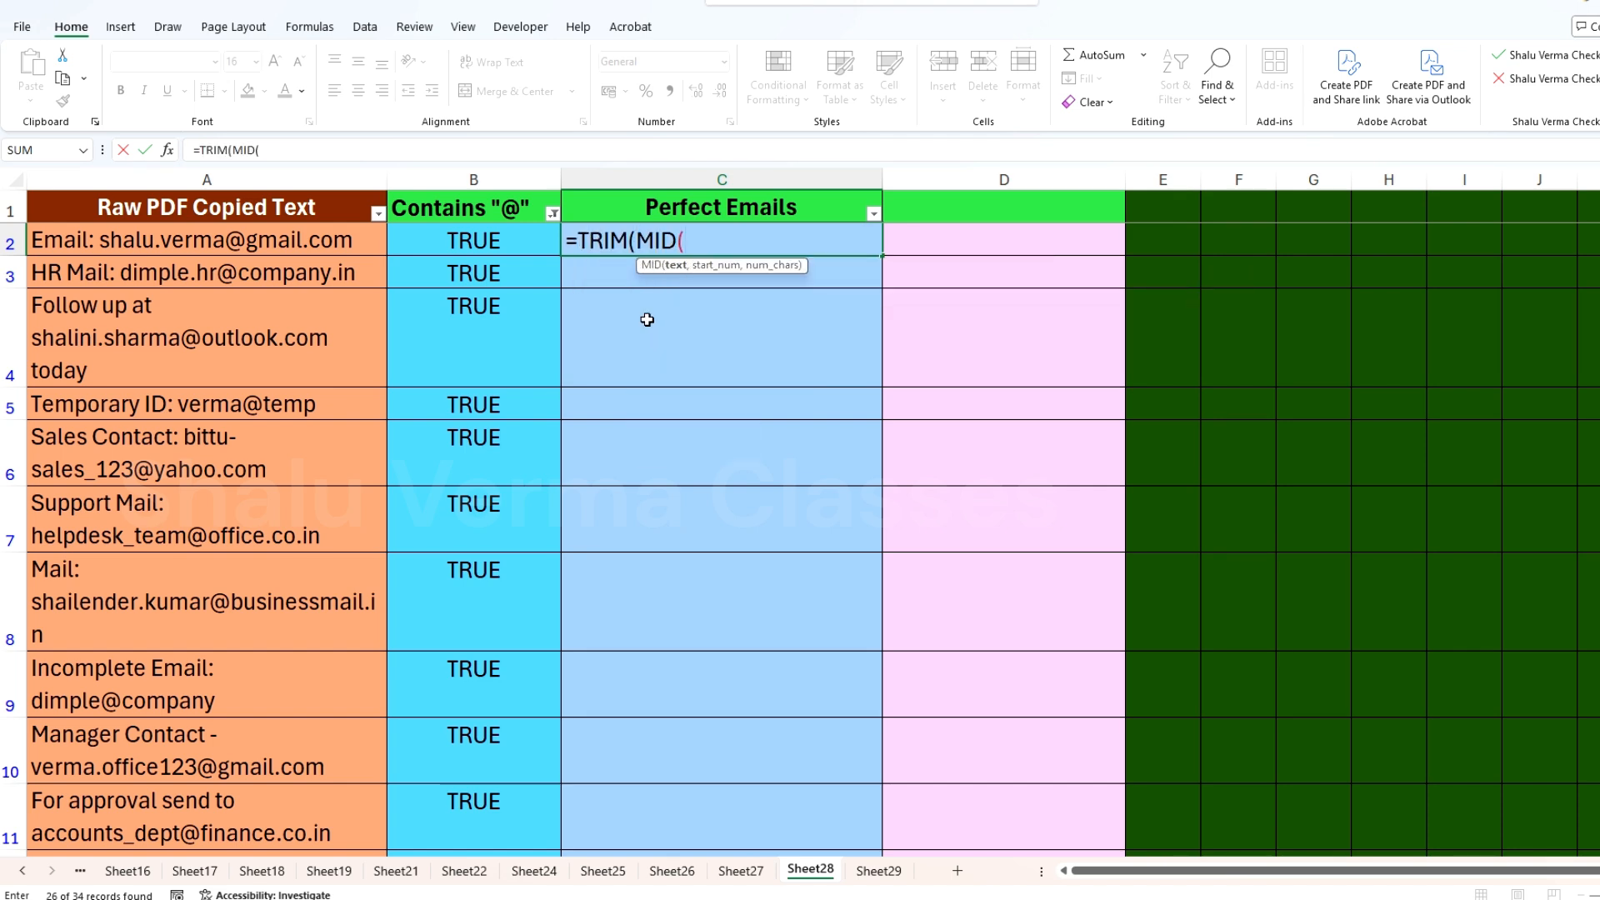
{"action": "type", "text": "sub"}
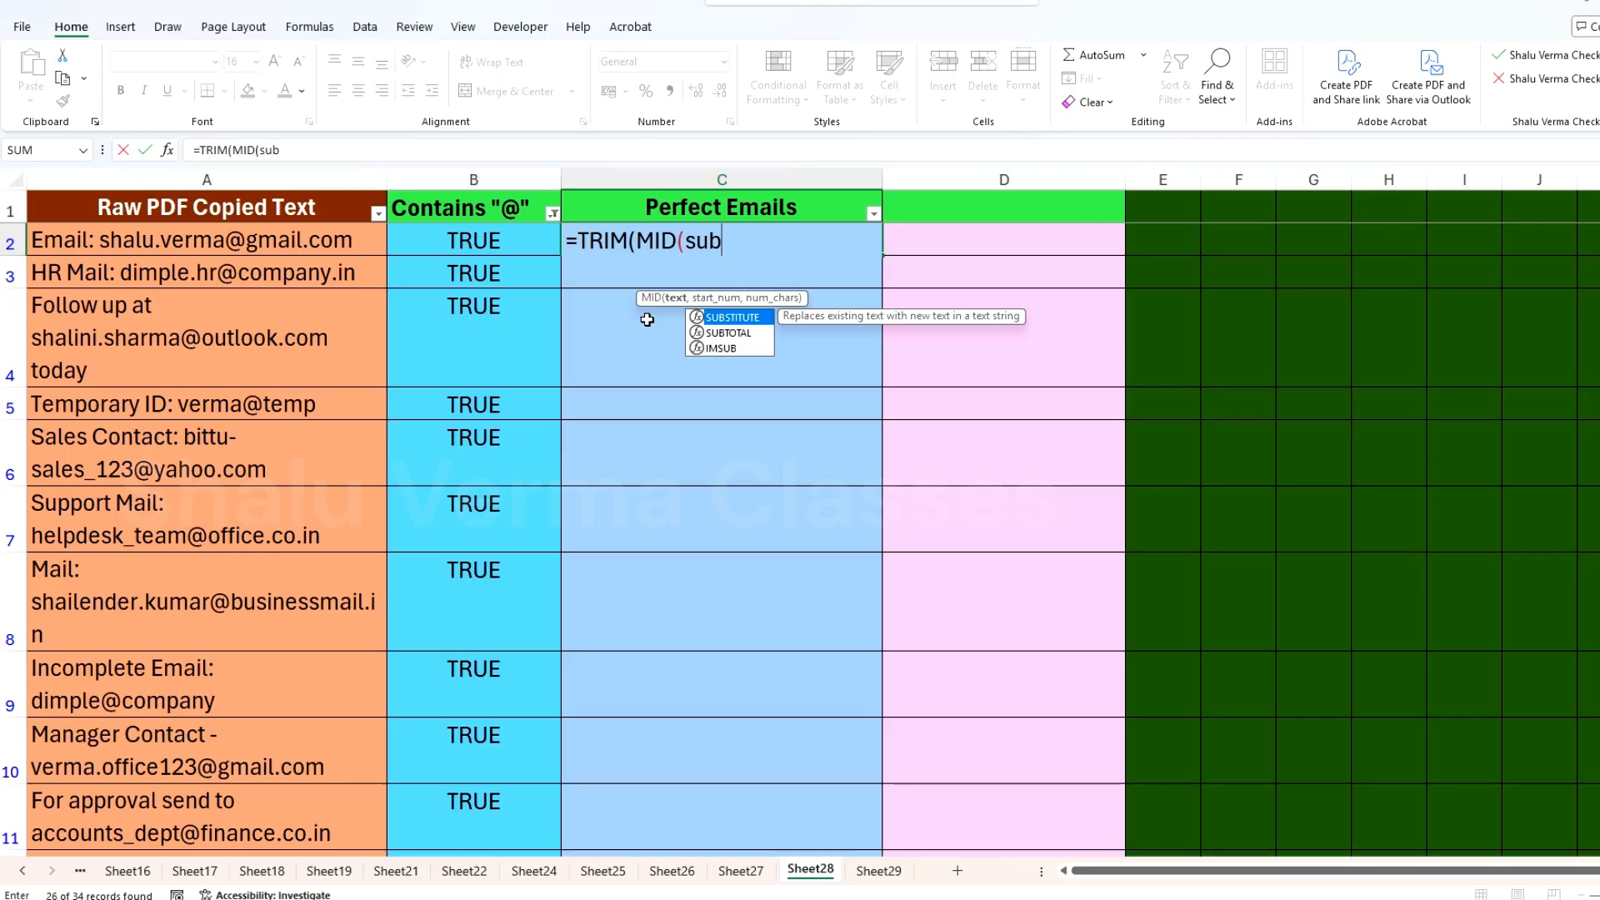
{"action": "key", "text": "Tab"}
{"action": "left_click", "coordinate": [234, 241]}
{"action": "type", "text": ",\" \","}
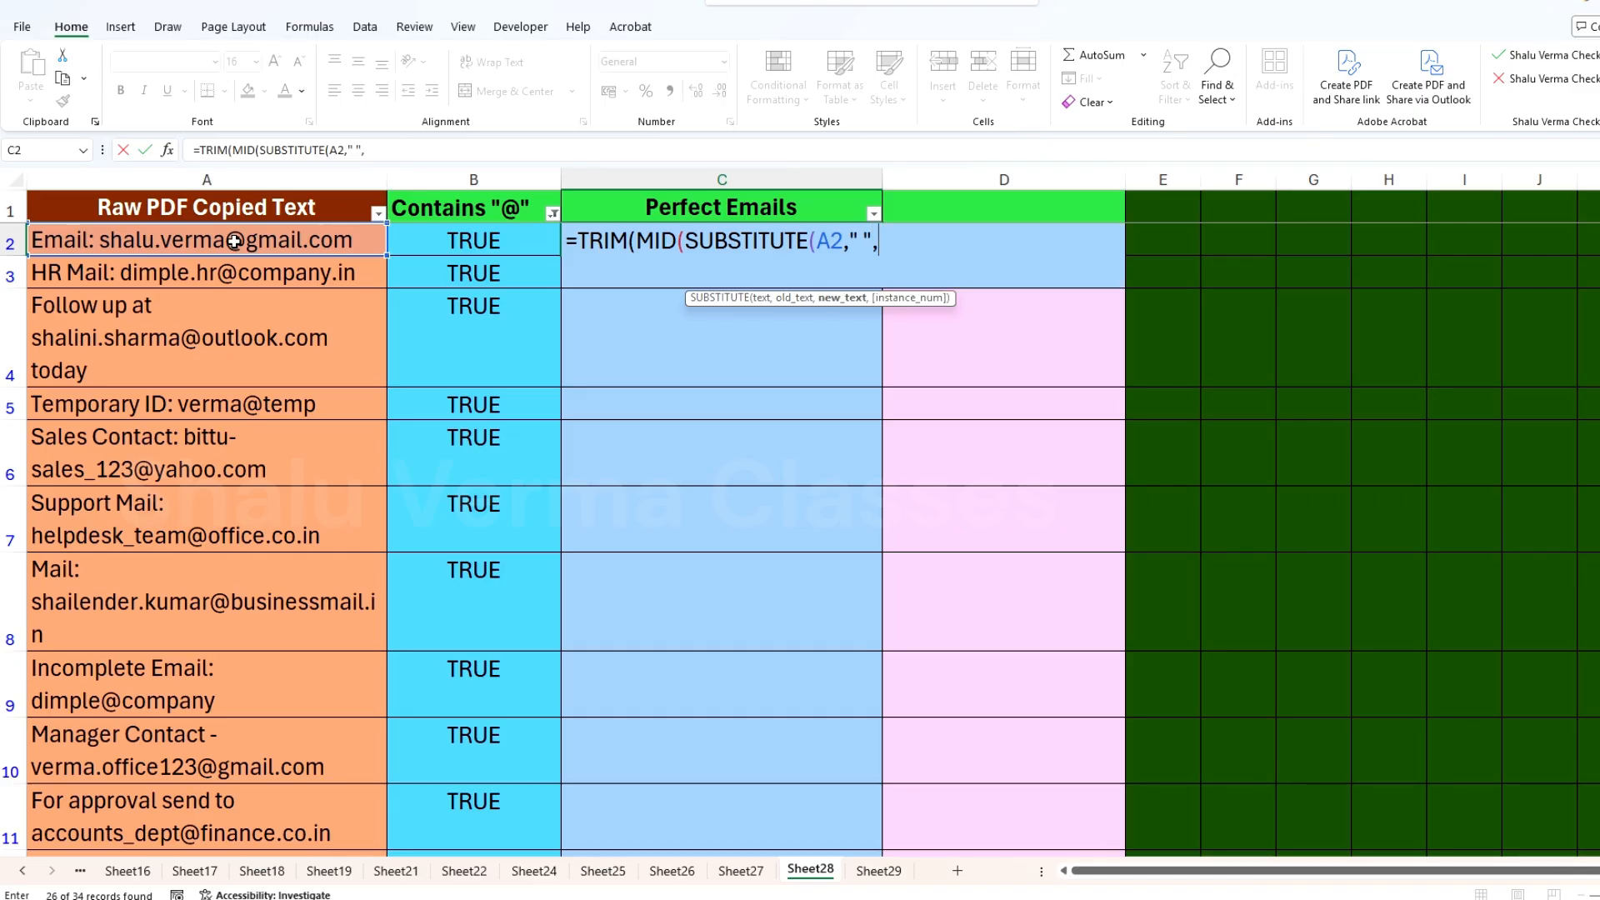
{"action": "type", "text": "rept"}
{"action": "key", "text": "Tab"}
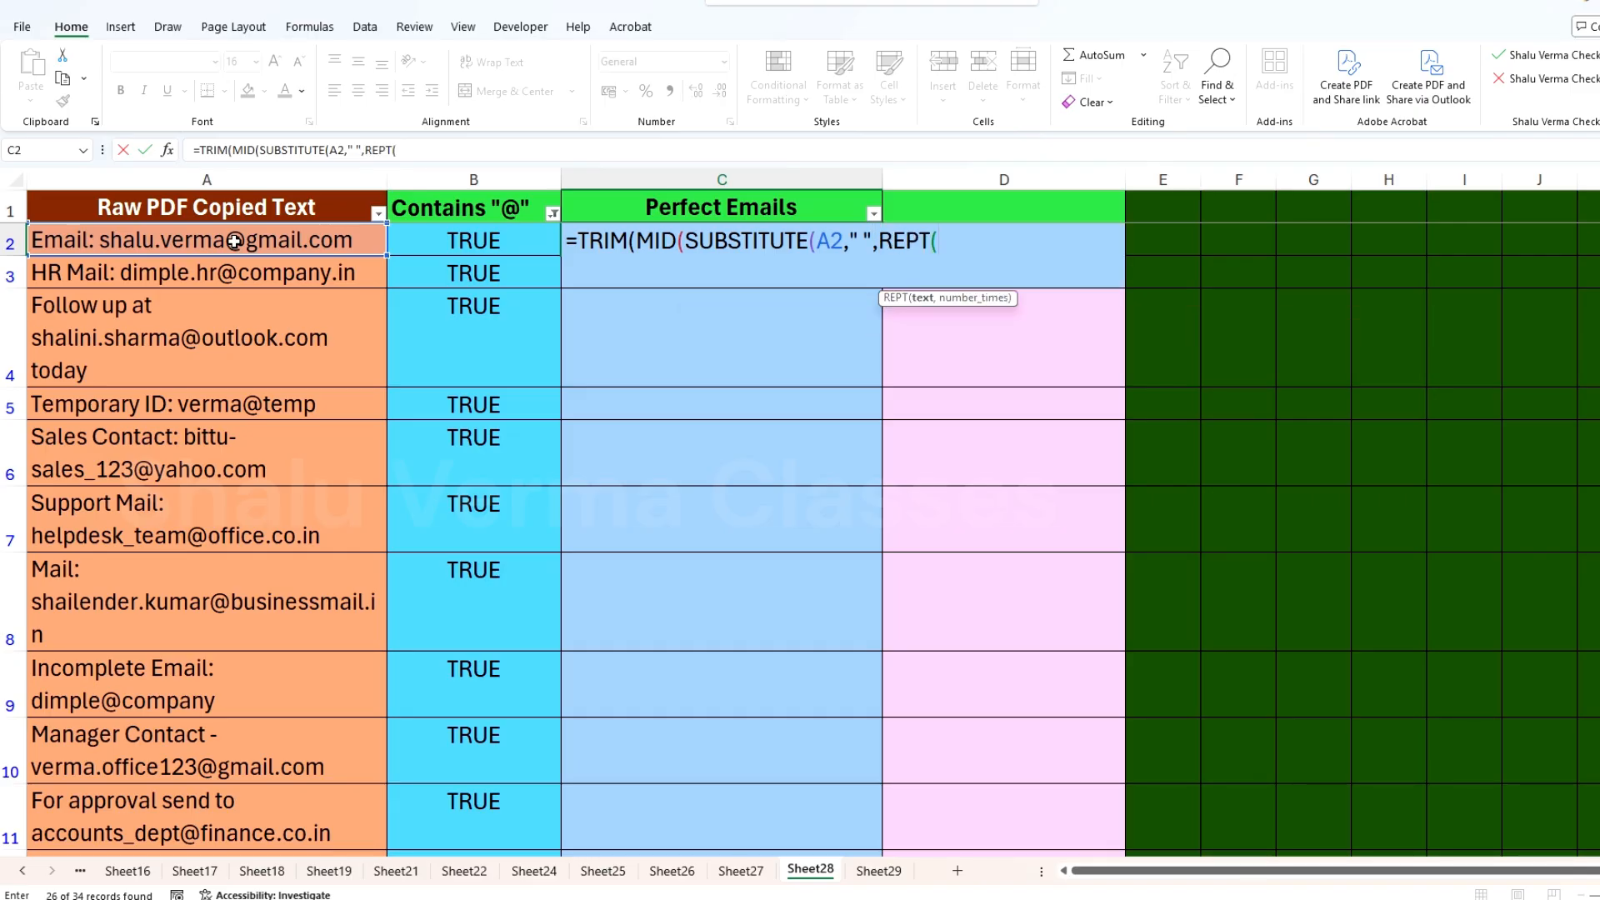
{"action": "type", "text": "\" \""}
{"action": "type", "text": ","}
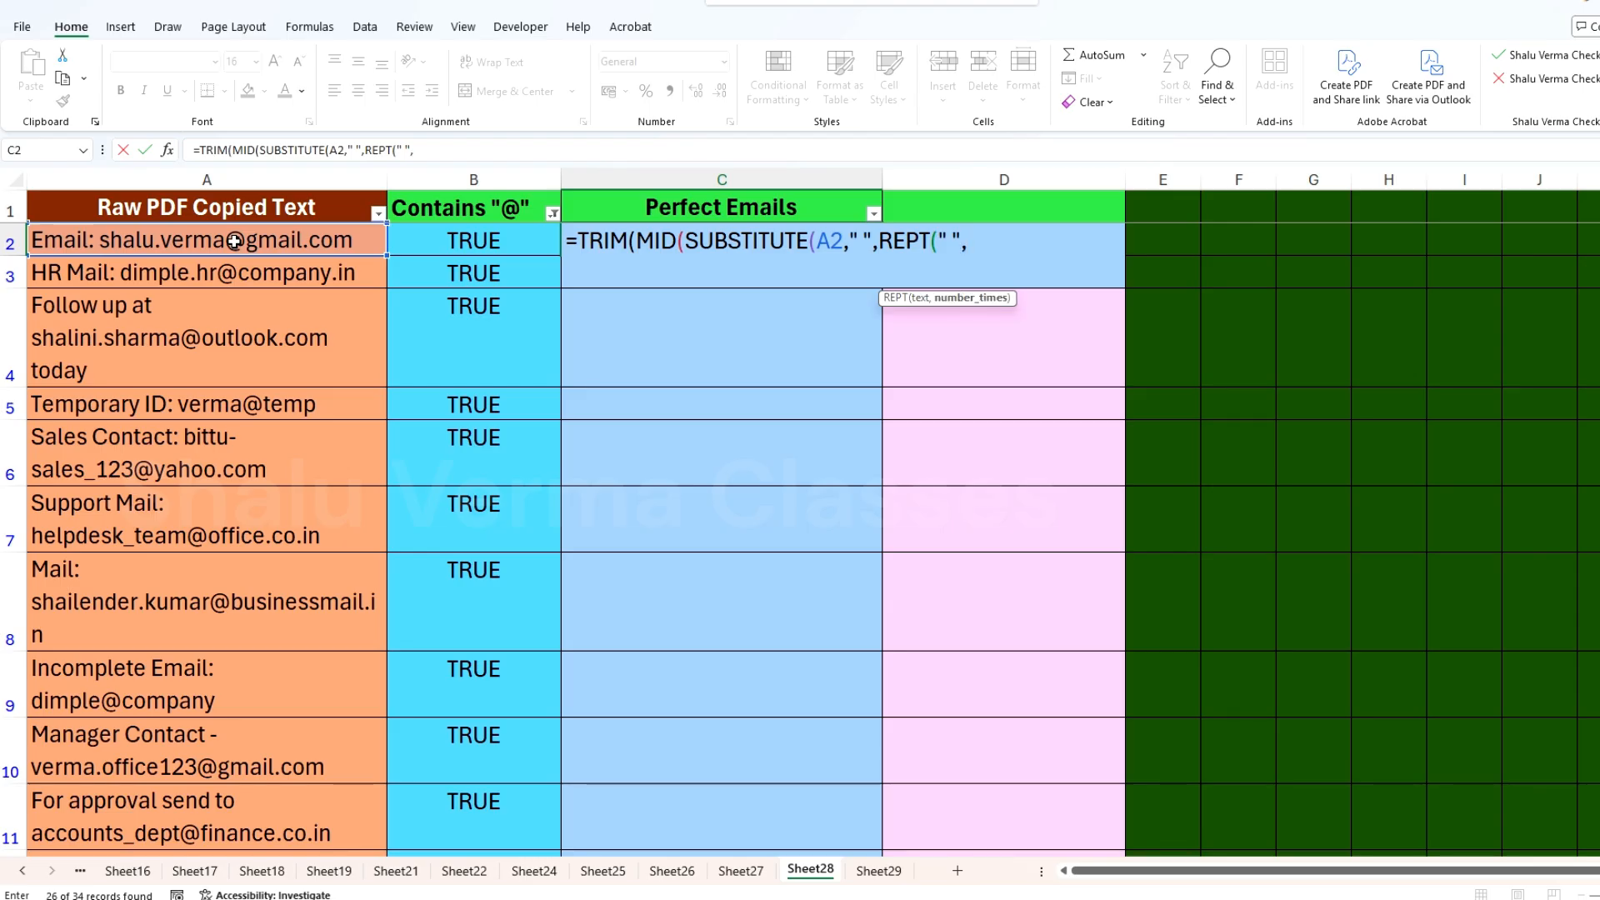
{"action": "type", "text": "100))"}
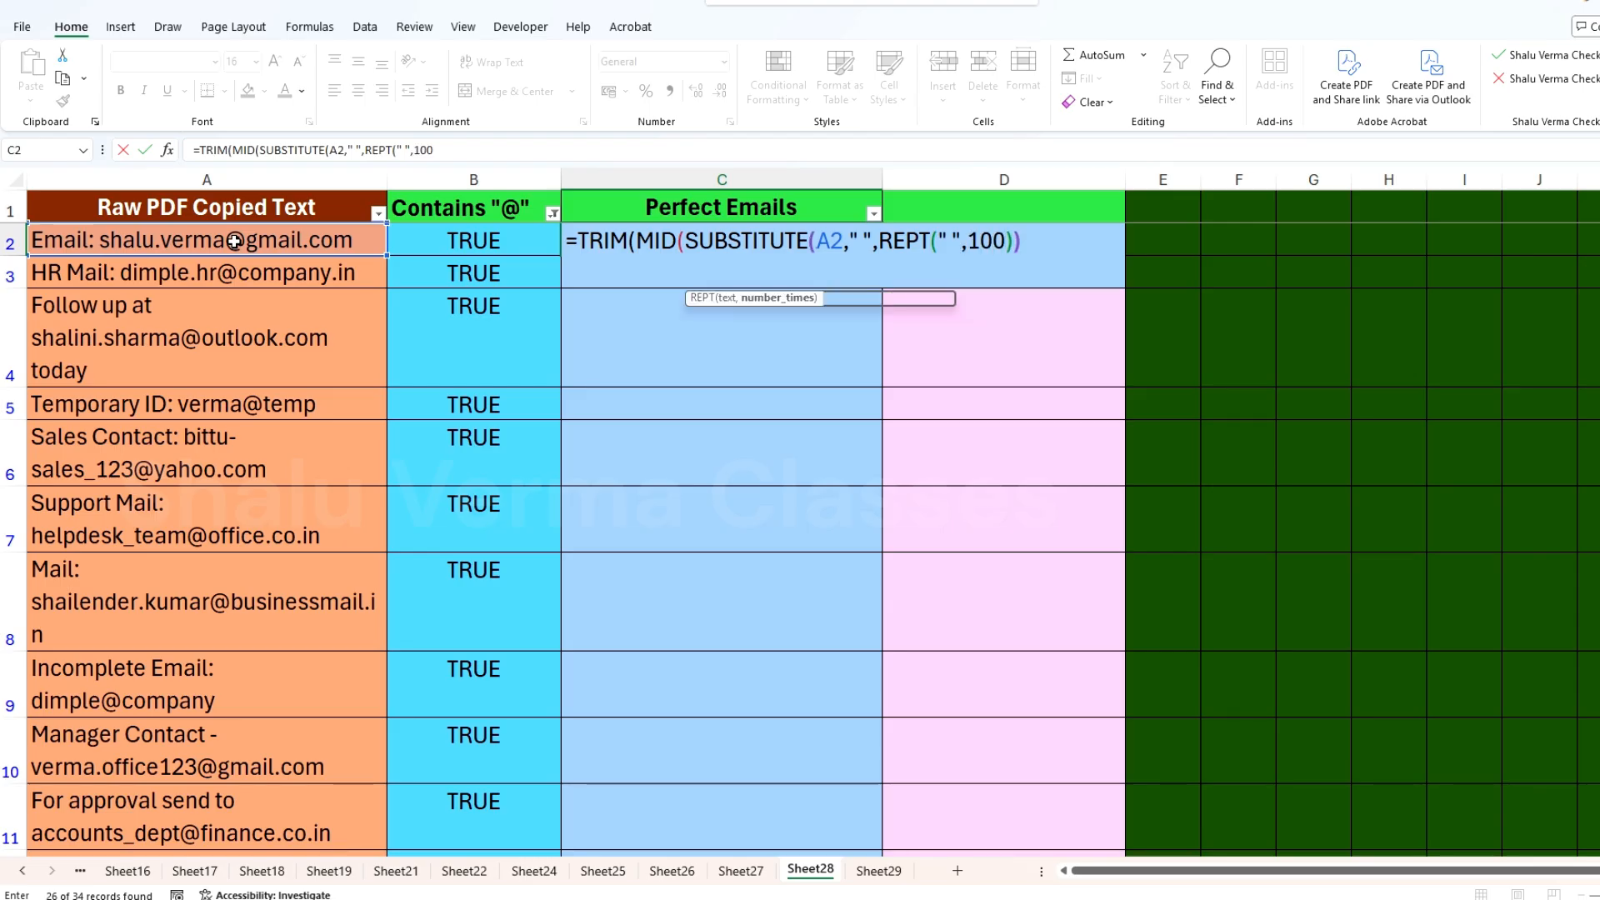
{"action": "type", "text": ",find"}
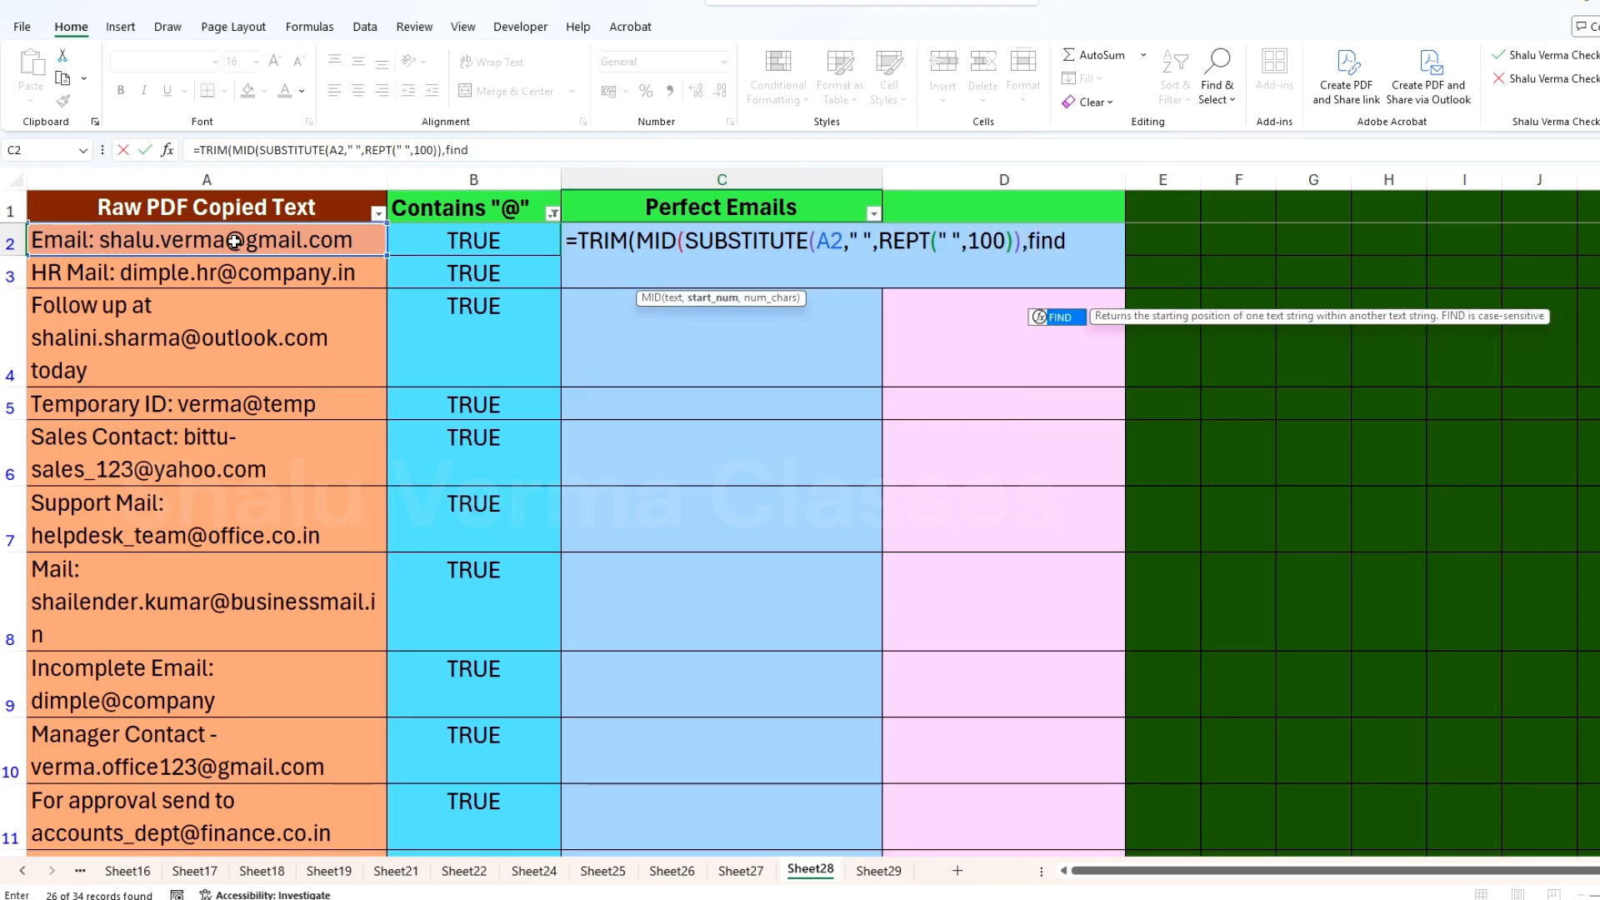
Step: Add FIND("@",SUBSTITUTE(A2," ",REPT(" ",100))) as the start position of the MID function in C2
{"action": "key", "text": "Tab"}
{"action": "type", "text": "\"@\","}
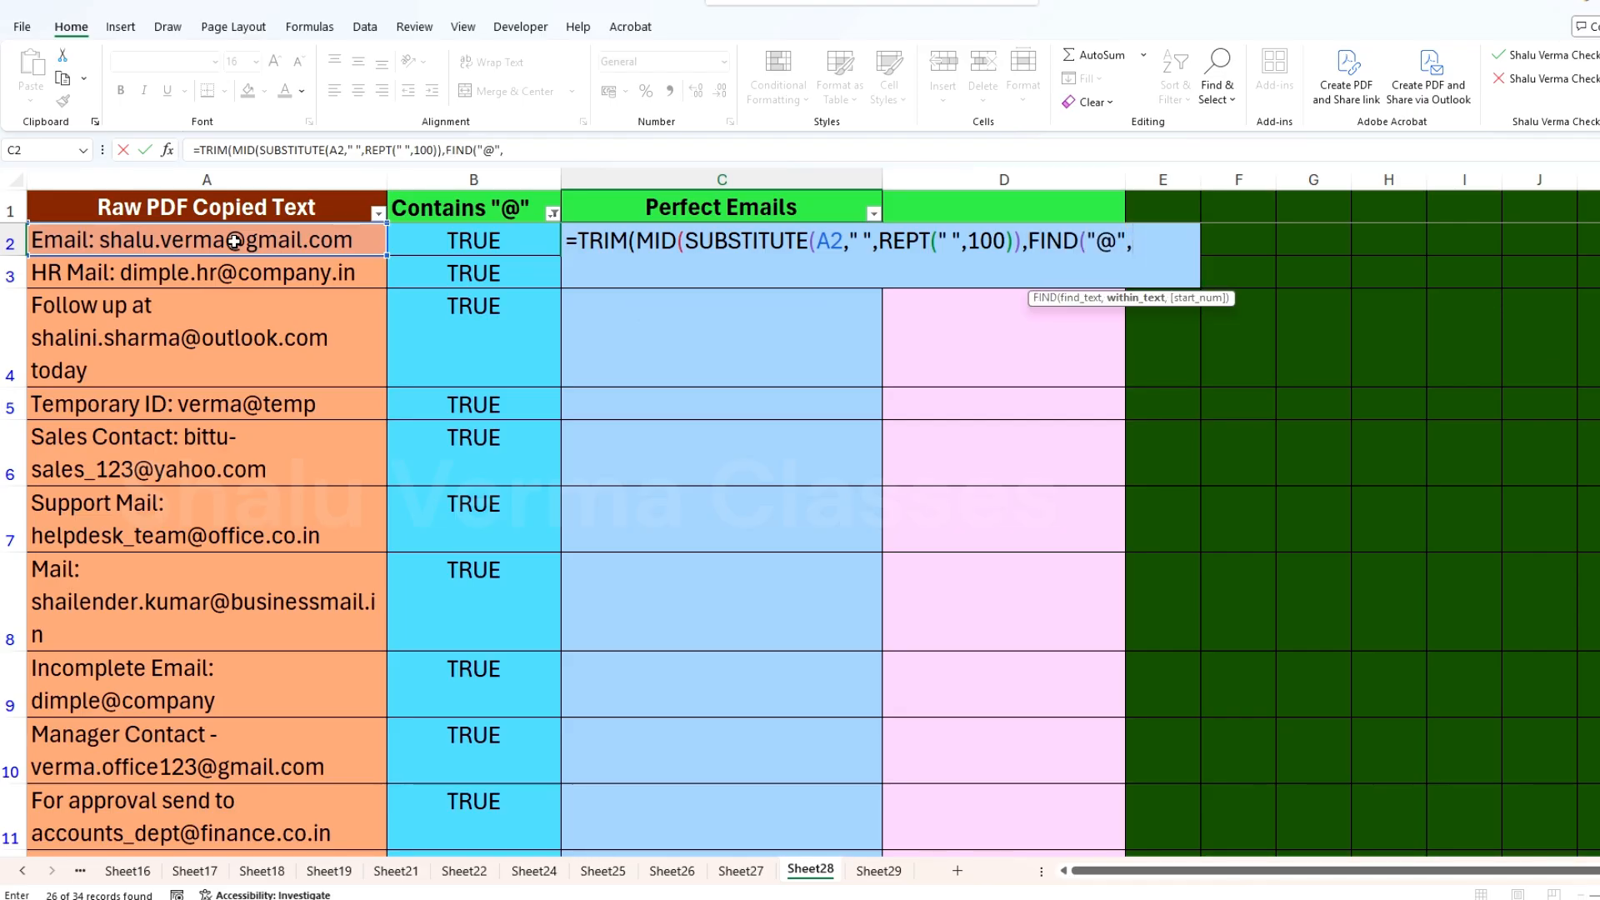
{"action": "type", "text": "subs"}
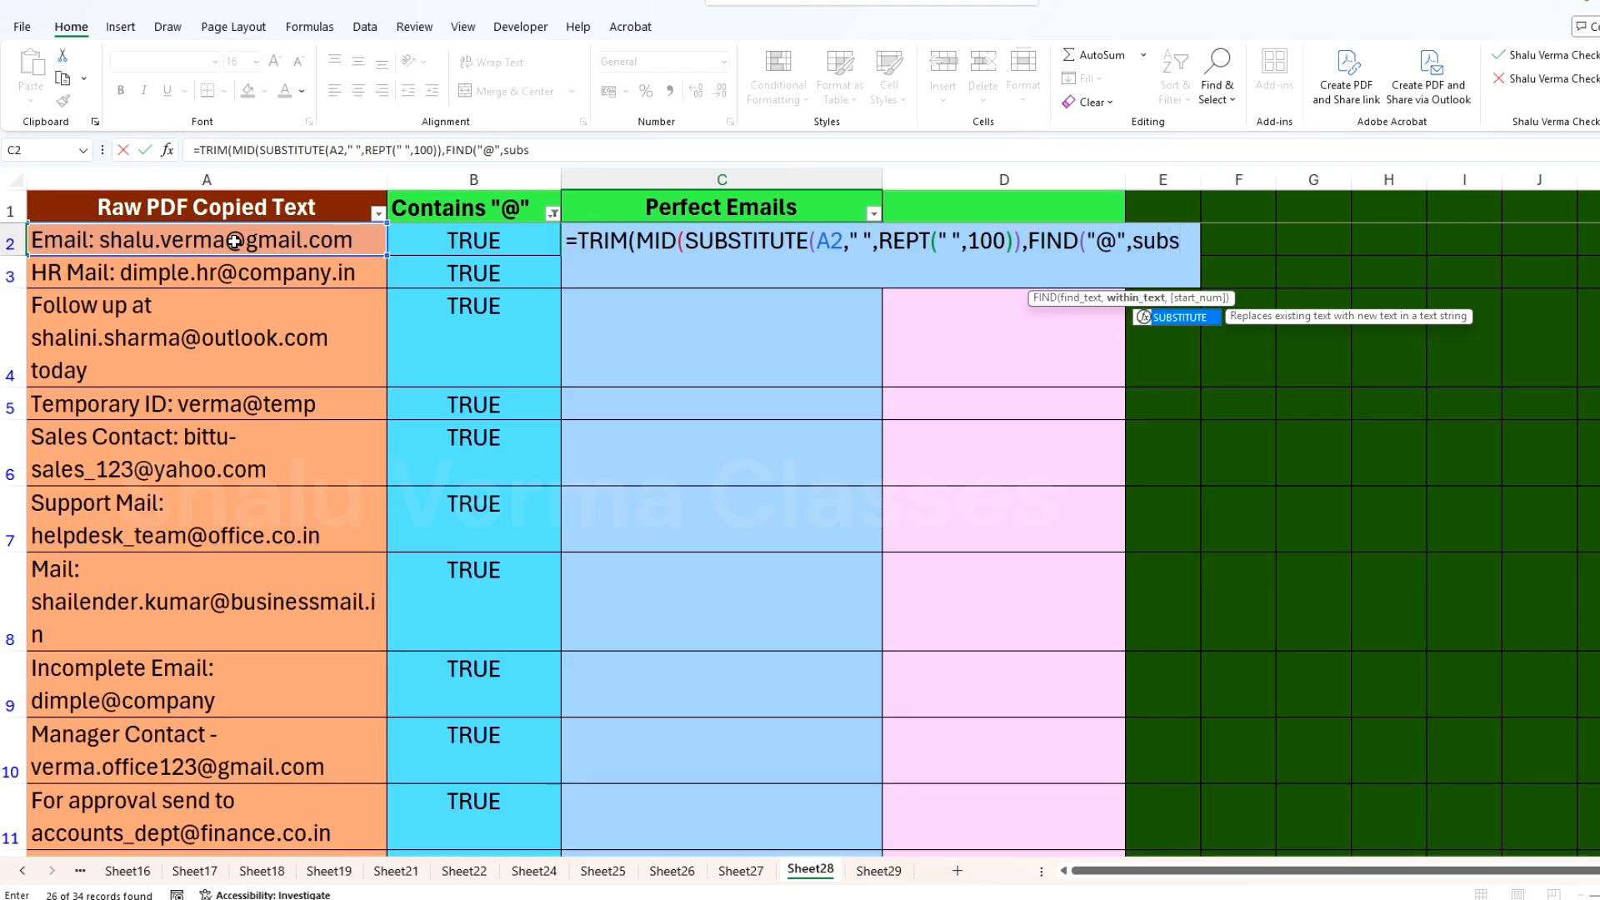
{"action": "key", "text": "Tab"}
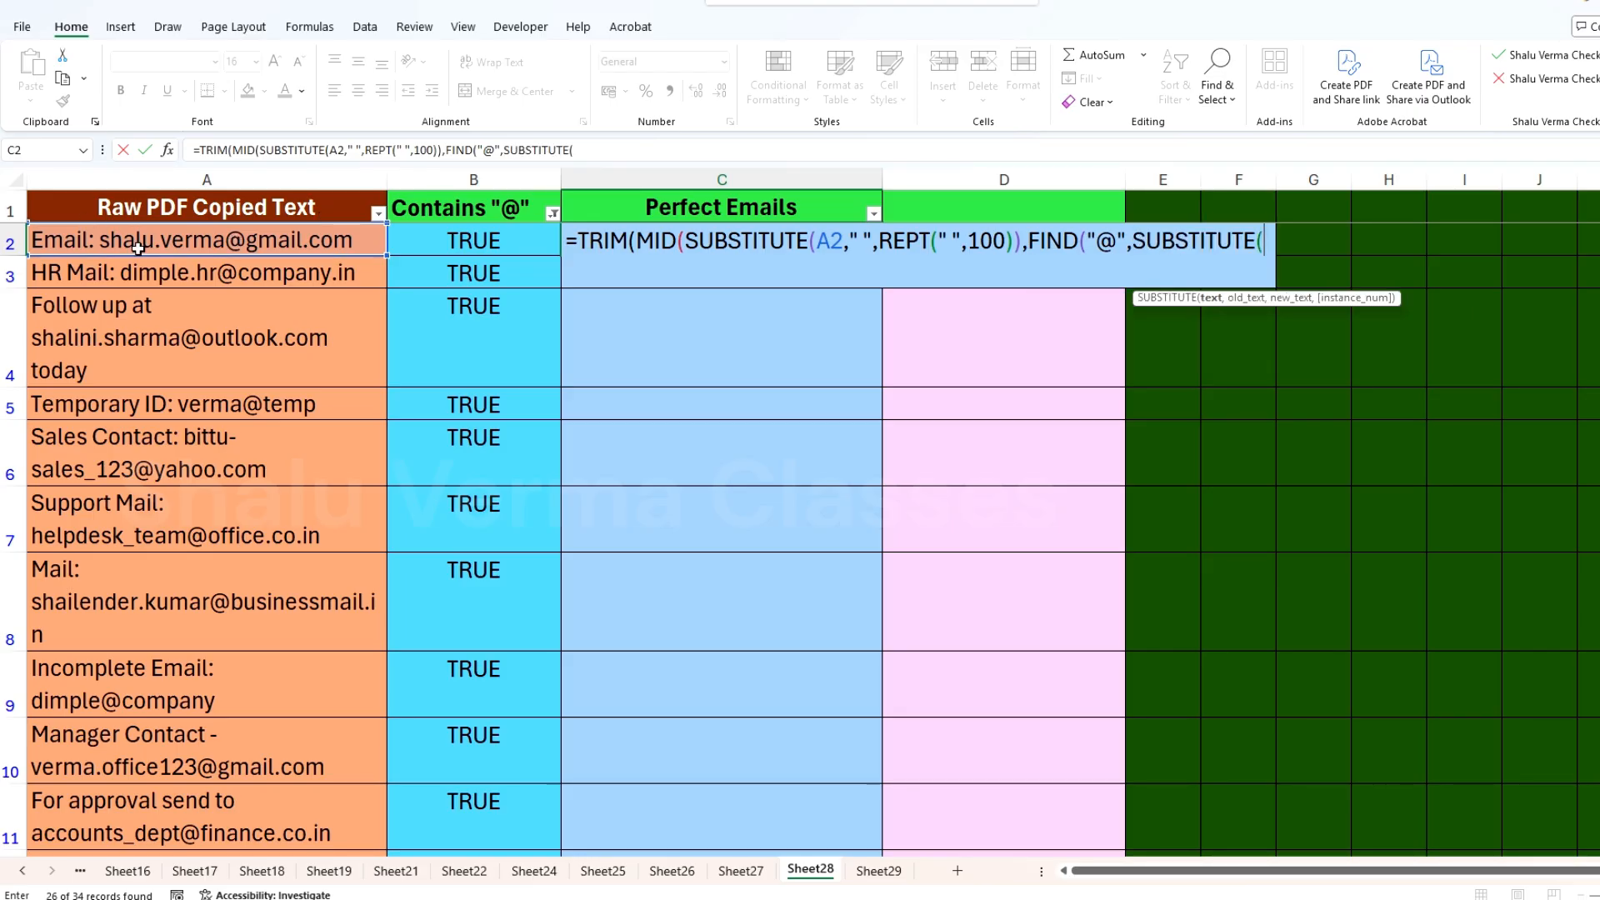
{"action": "left_click", "coordinate": [166, 241]}
{"action": "type", "text": ",\" \""}
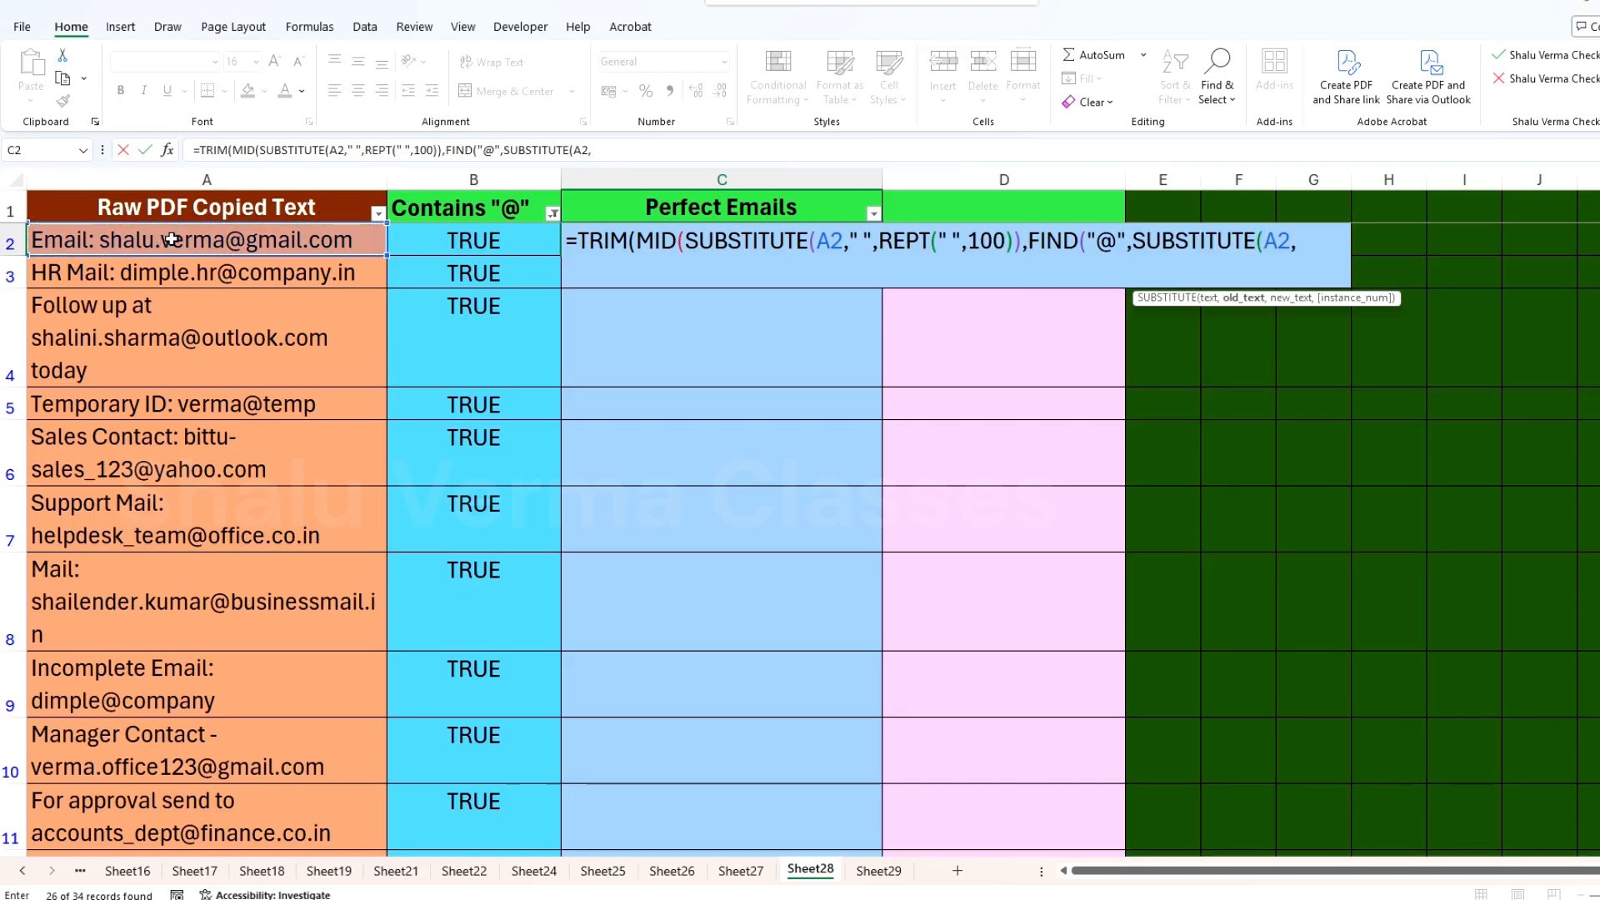
{"action": "type", "text": ",rept"}
{"action": "key", "text": "Tab"}
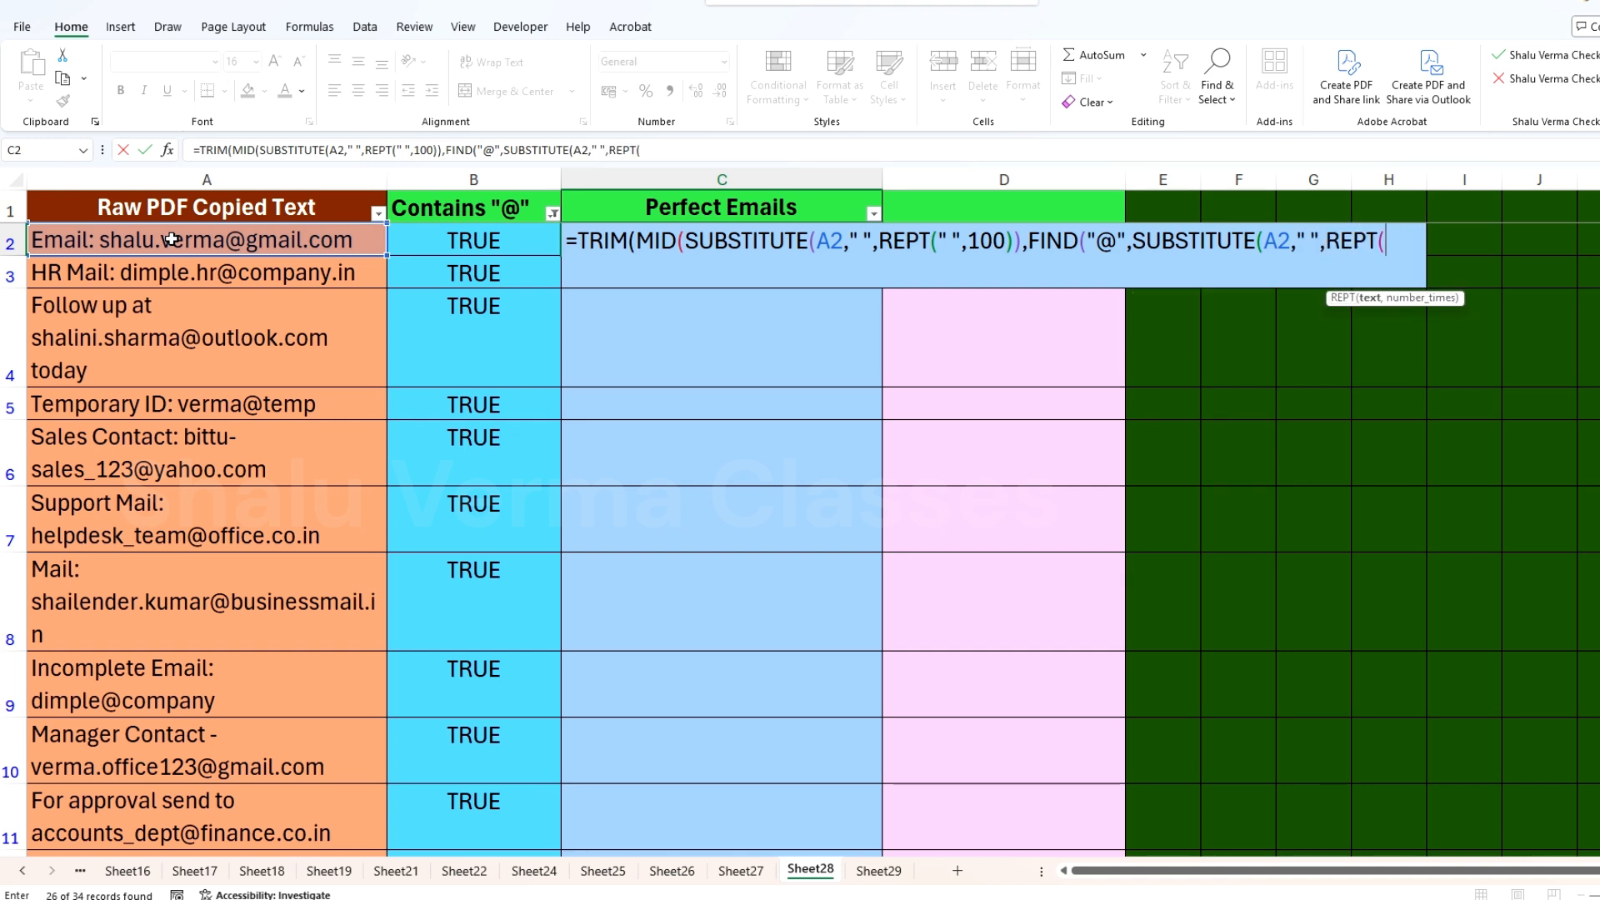
{"action": "type", "text": "\" \",100)))"}
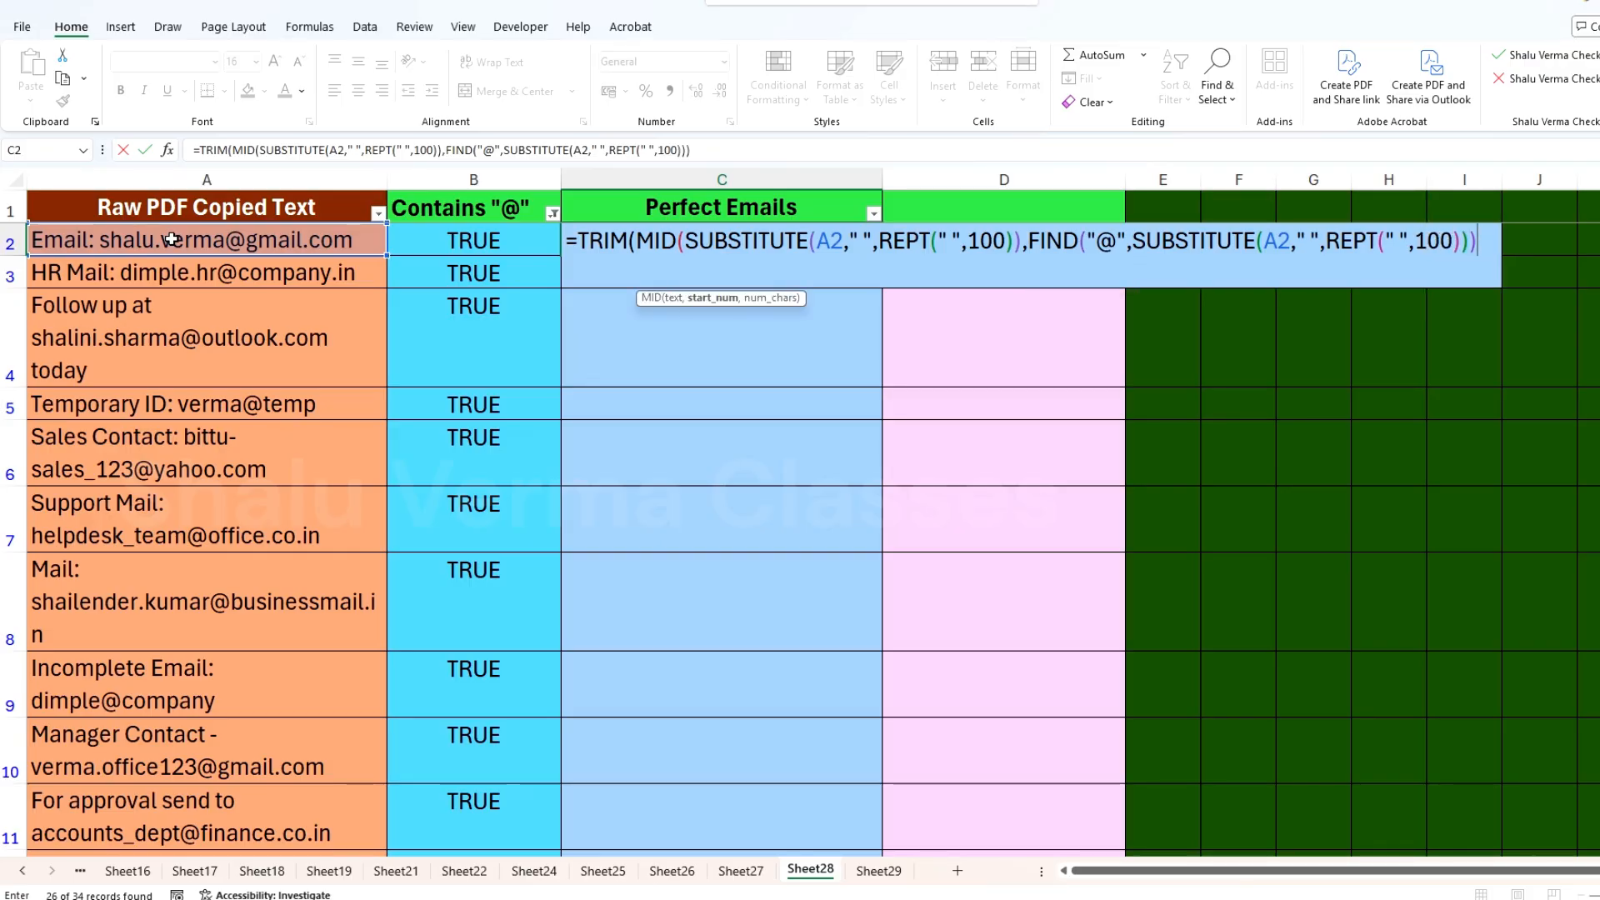
{"action": "type", "text": "-5"}
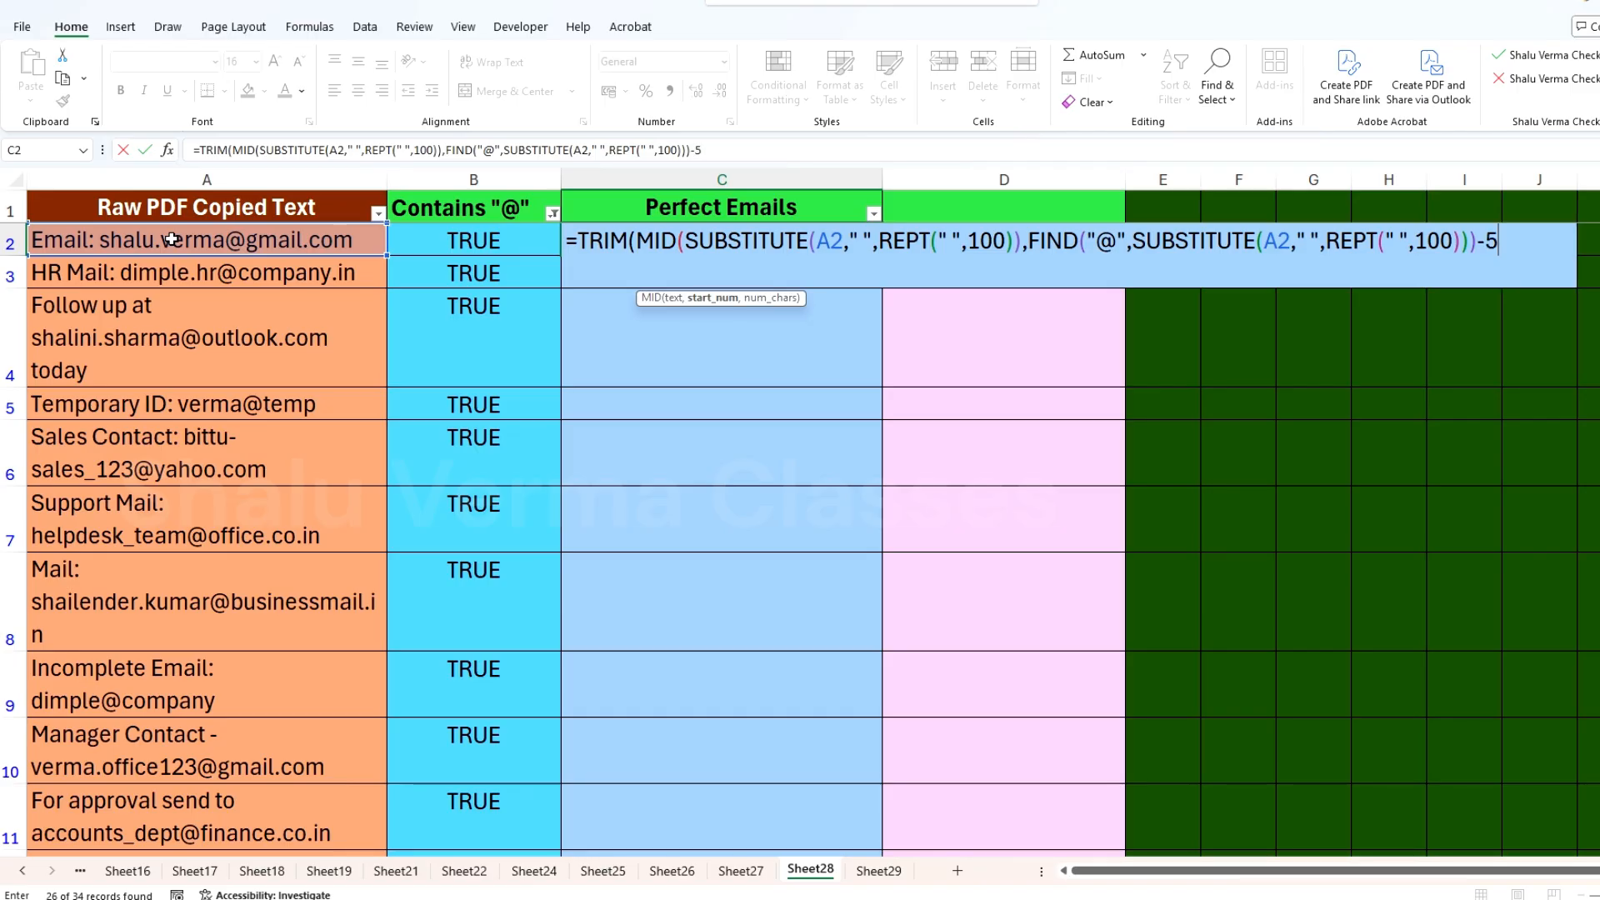
{"action": "type", "text": "0,100))"}
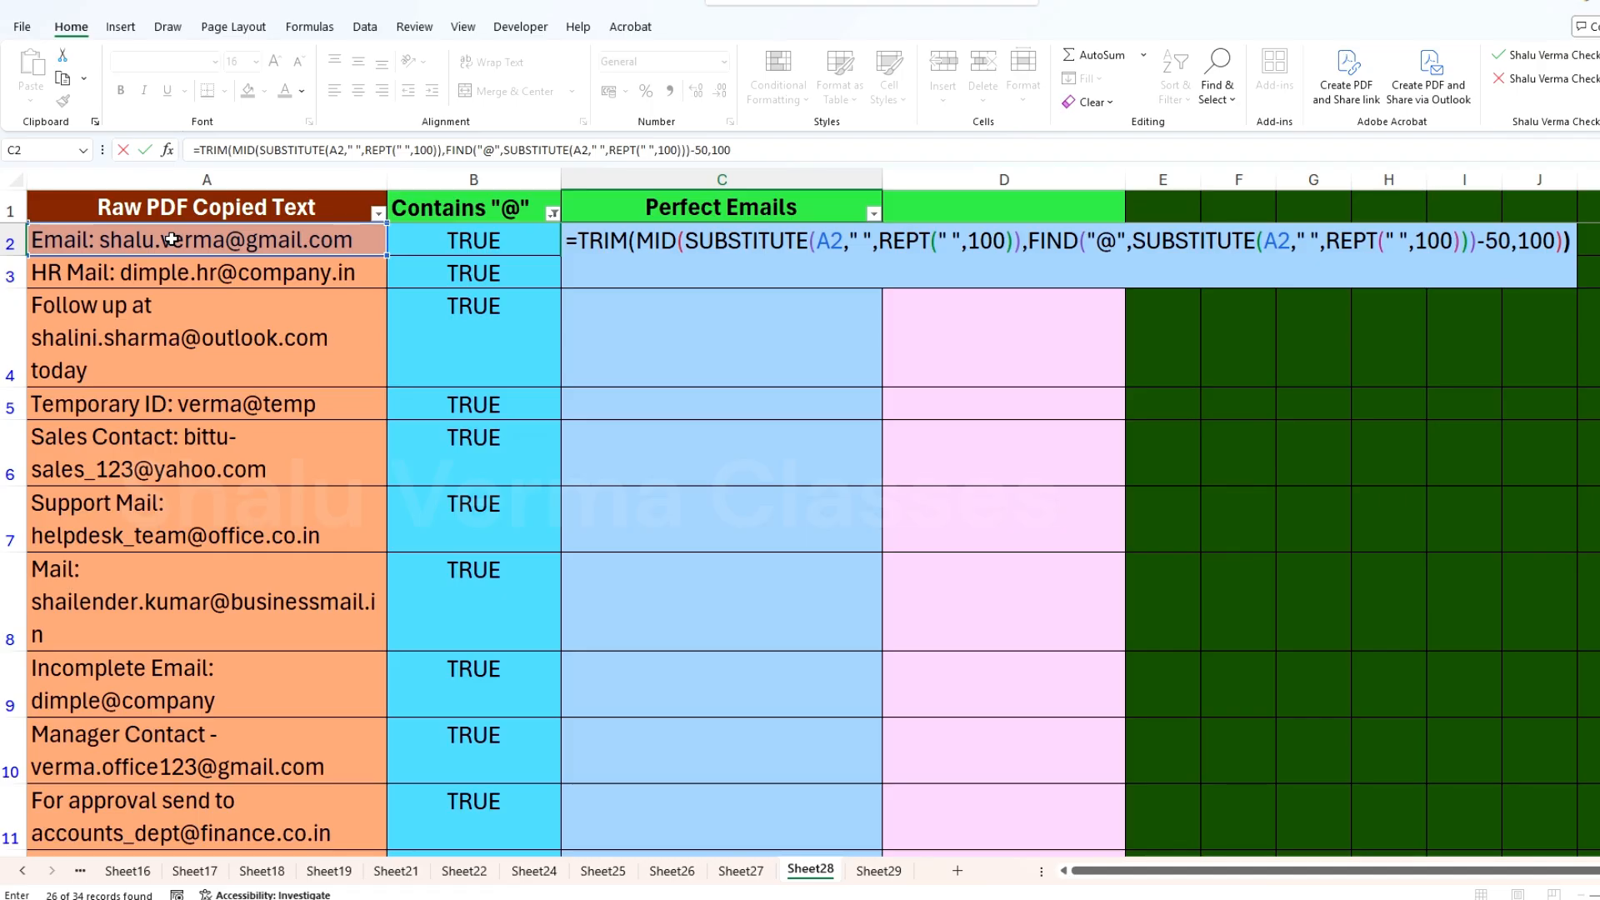
Step: Complete the C2 formula with -50,100)) and fill it down to C8
{"action": "left_click", "coordinate": [171, 240]}
{"action": "left_click", "coordinate": [848, 250]}
{"action": "left_click_drag", "start_coordinate": [882, 253], "coordinate": [869, 644]}
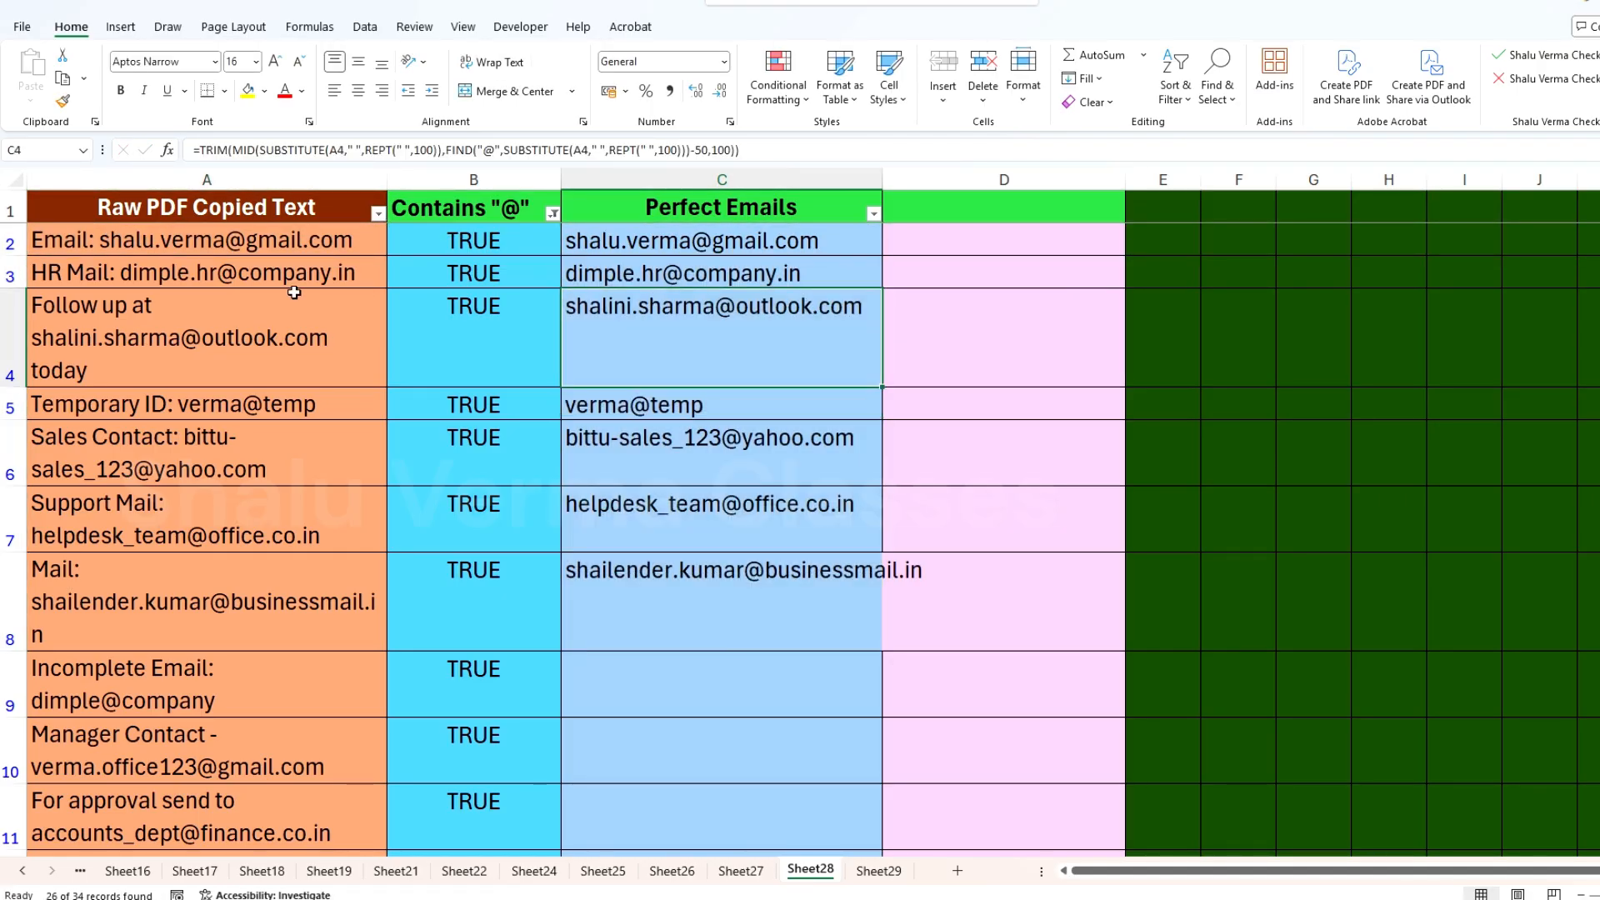
Step: Check the first extracted emails against the raw text and fill the formula from C8 down to C35
{"action": "left_click", "coordinate": [172, 330]}
{"action": "left_click", "coordinate": [299, 404]}
{"action": "left_click", "coordinate": [718, 502]}
{"action": "scroll", "coordinate": [714, 442], "scroll_direction": "down", "scroll_amount": 1}
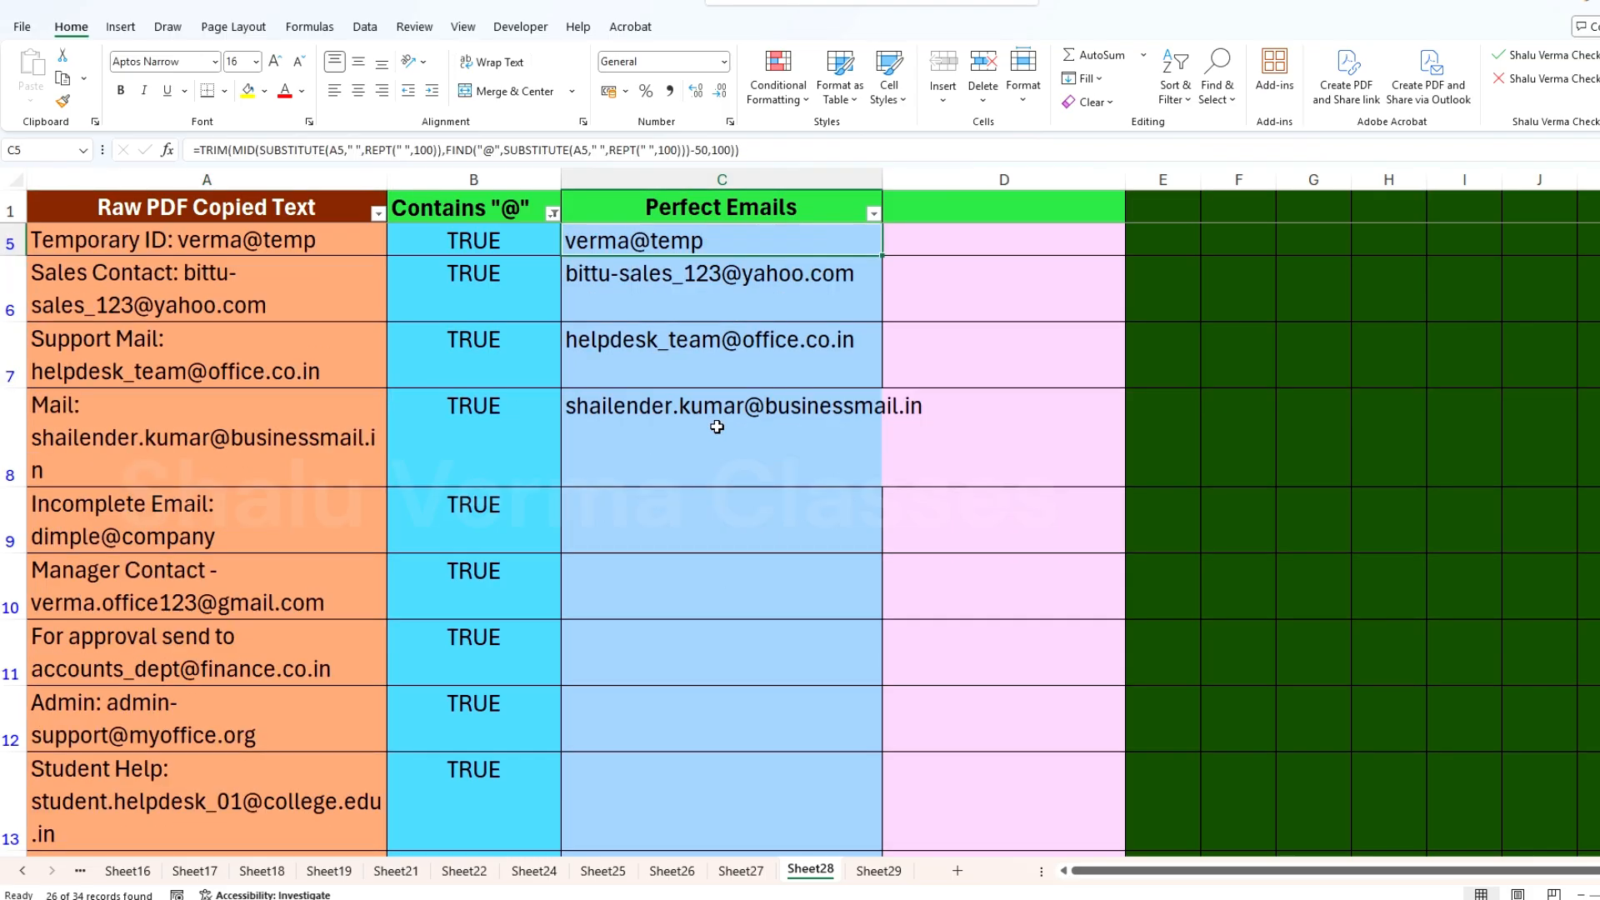
{"action": "left_click", "coordinate": [811, 408]}
{"action": "left_click_drag", "start_coordinate": [882, 489], "coordinate": [870, 792]}
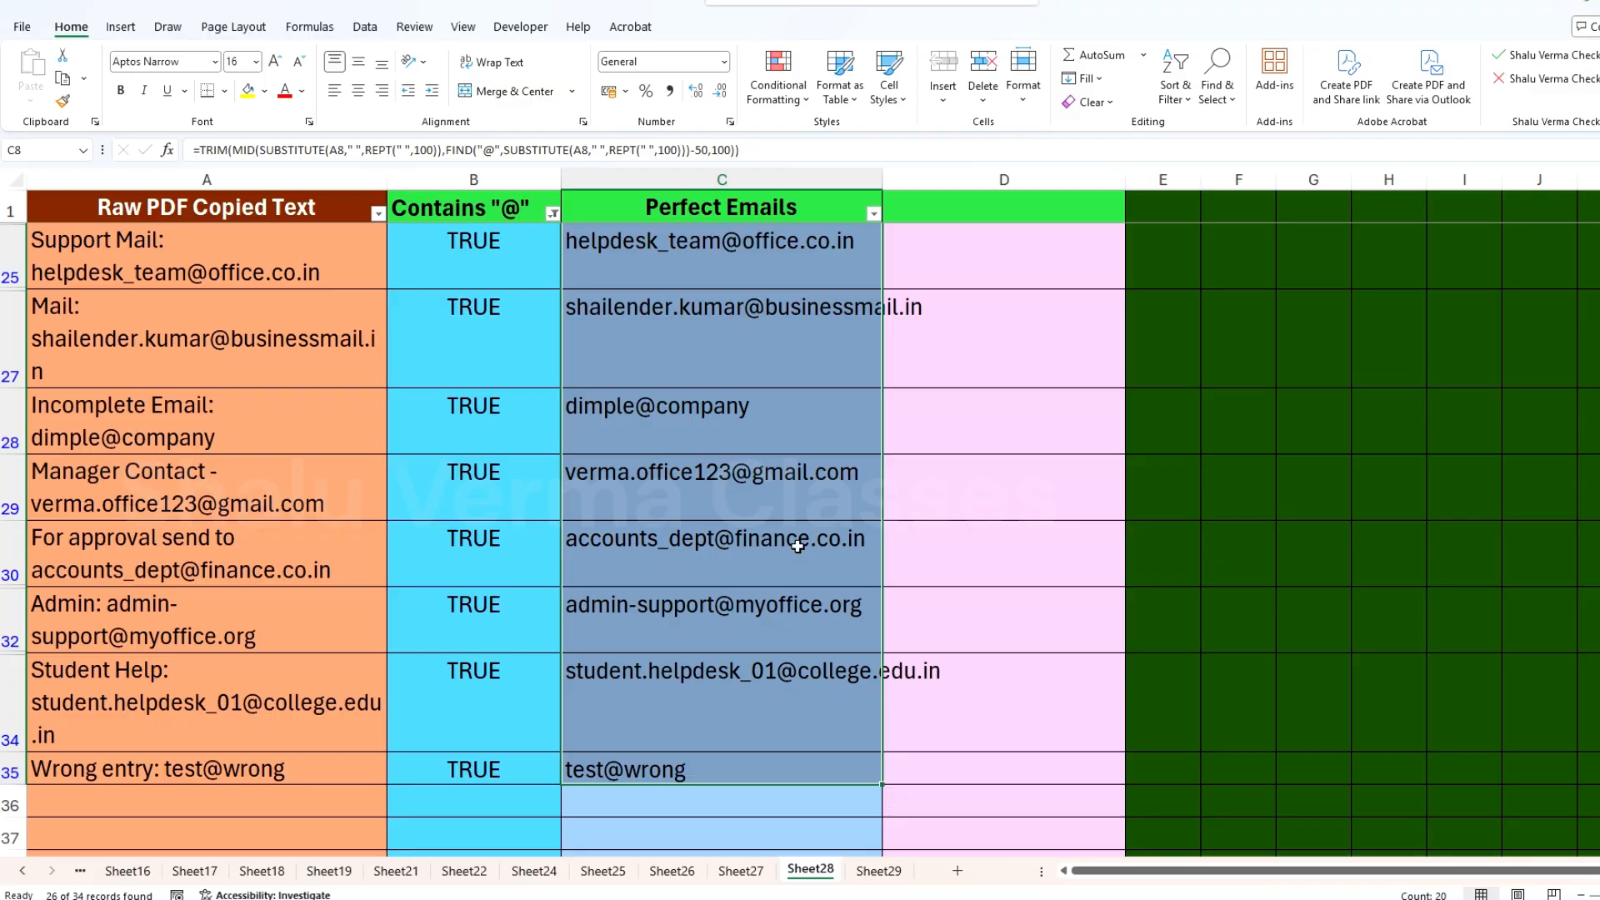
Step: Wrap the text in the whole Perfect Emails column
{"action": "scroll", "coordinate": [803, 572], "scroll_direction": "up", "scroll_amount": 7}
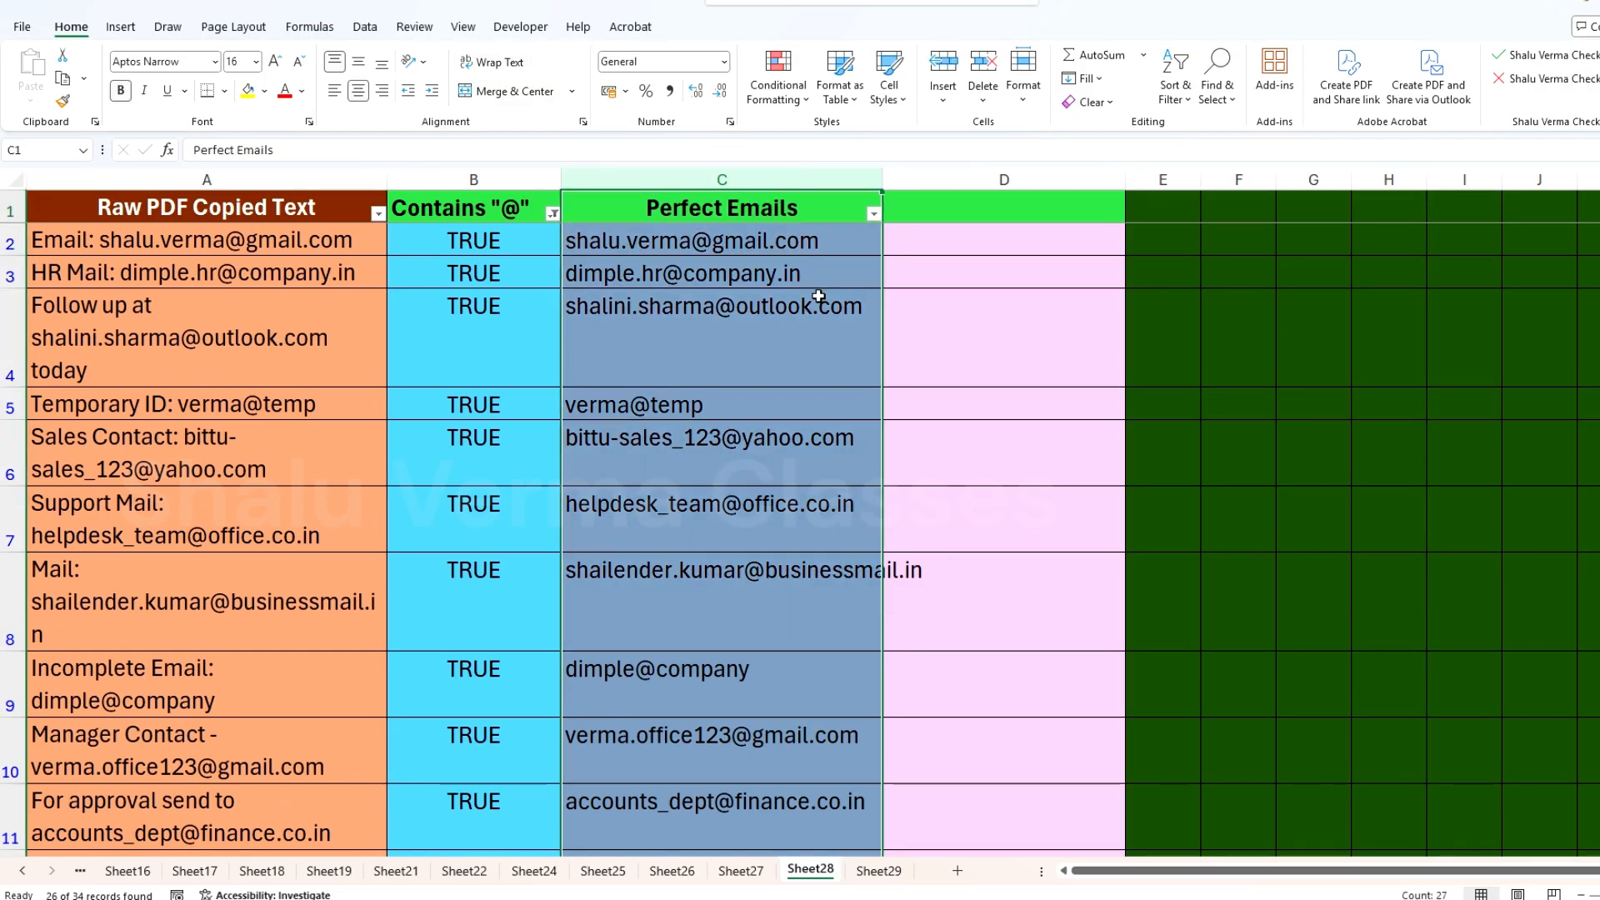
{"action": "left_click", "coordinate": [513, 67]}
{"action": "left_click", "coordinate": [790, 356]}
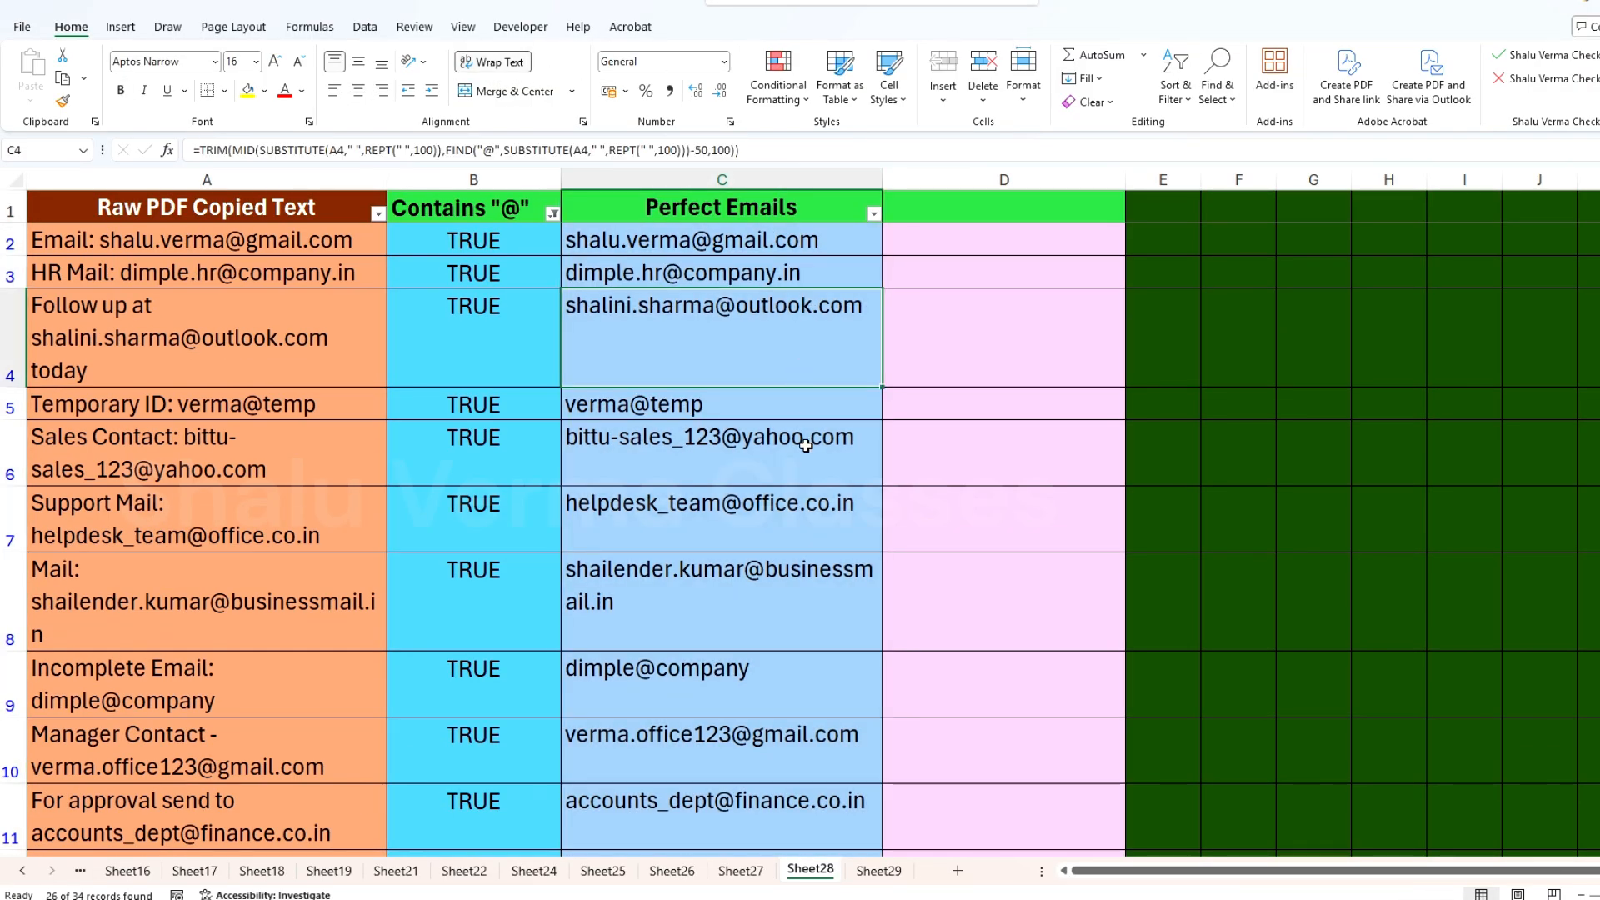
Step: Review the extracted emails in column C, checking incomplete addresses in rows 22, 28 and 35 against their column B flags
{"action": "left_click", "coordinate": [611, 598]}
{"action": "scroll", "coordinate": [652, 588], "scroll_direction": "down", "scroll_amount": 4}
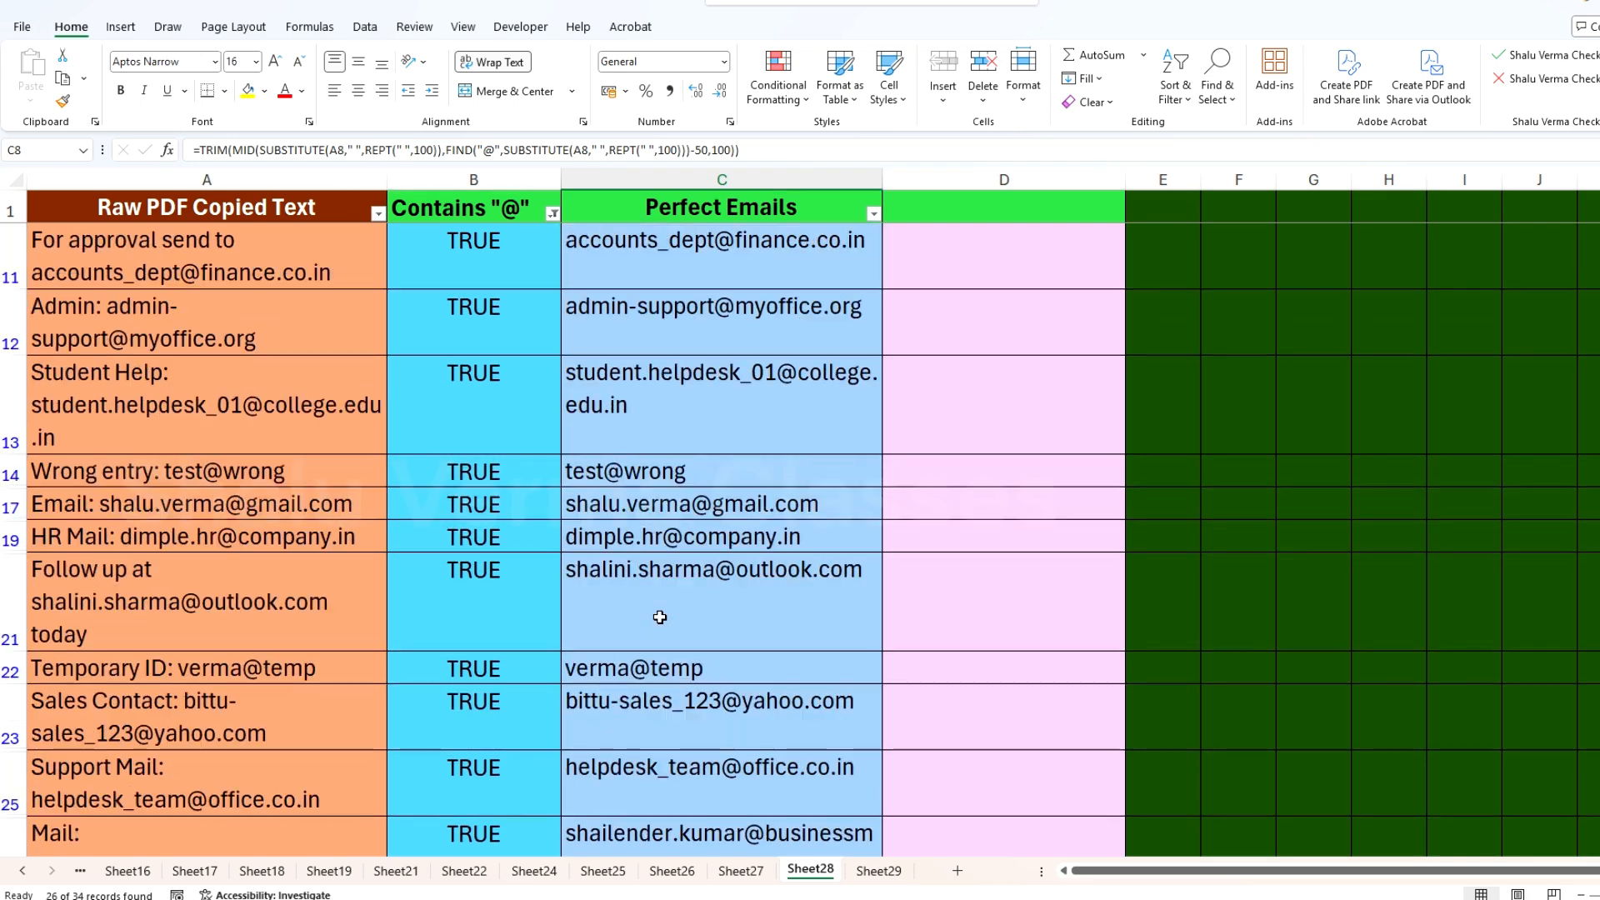
{"action": "left_click_drag", "start_coordinate": [718, 438], "coordinate": [441, 427]}
{"action": "left_click_drag", "start_coordinate": [438, 425], "coordinate": [499, 444]}
{"action": "left_click", "coordinate": [717, 439]}
{"action": "scroll", "coordinate": [878, 511], "scroll_direction": "up", "scroll_amount": 2}
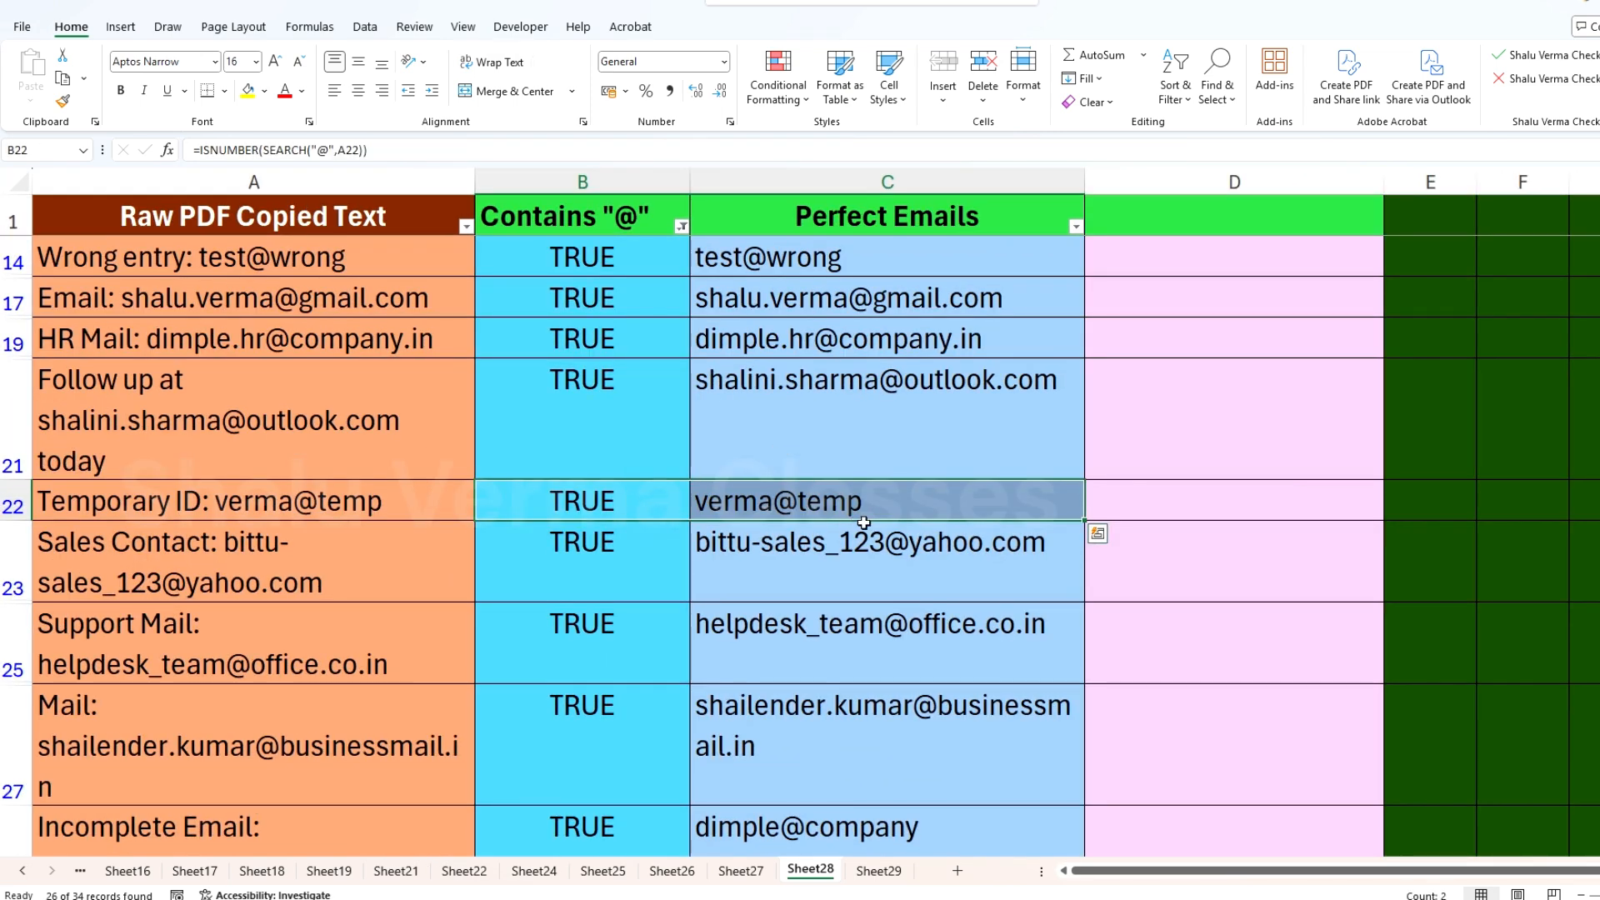
{"action": "scroll", "coordinate": [913, 552], "scroll_direction": "down", "scroll_amount": 2}
{"action": "scroll", "coordinate": [595, 625], "scroll_direction": "down", "scroll_amount": 1}
{"action": "left_click", "coordinate": [754, 643]}
{"action": "scroll", "coordinate": [846, 512], "scroll_direction": "up", "scroll_amount": 3}
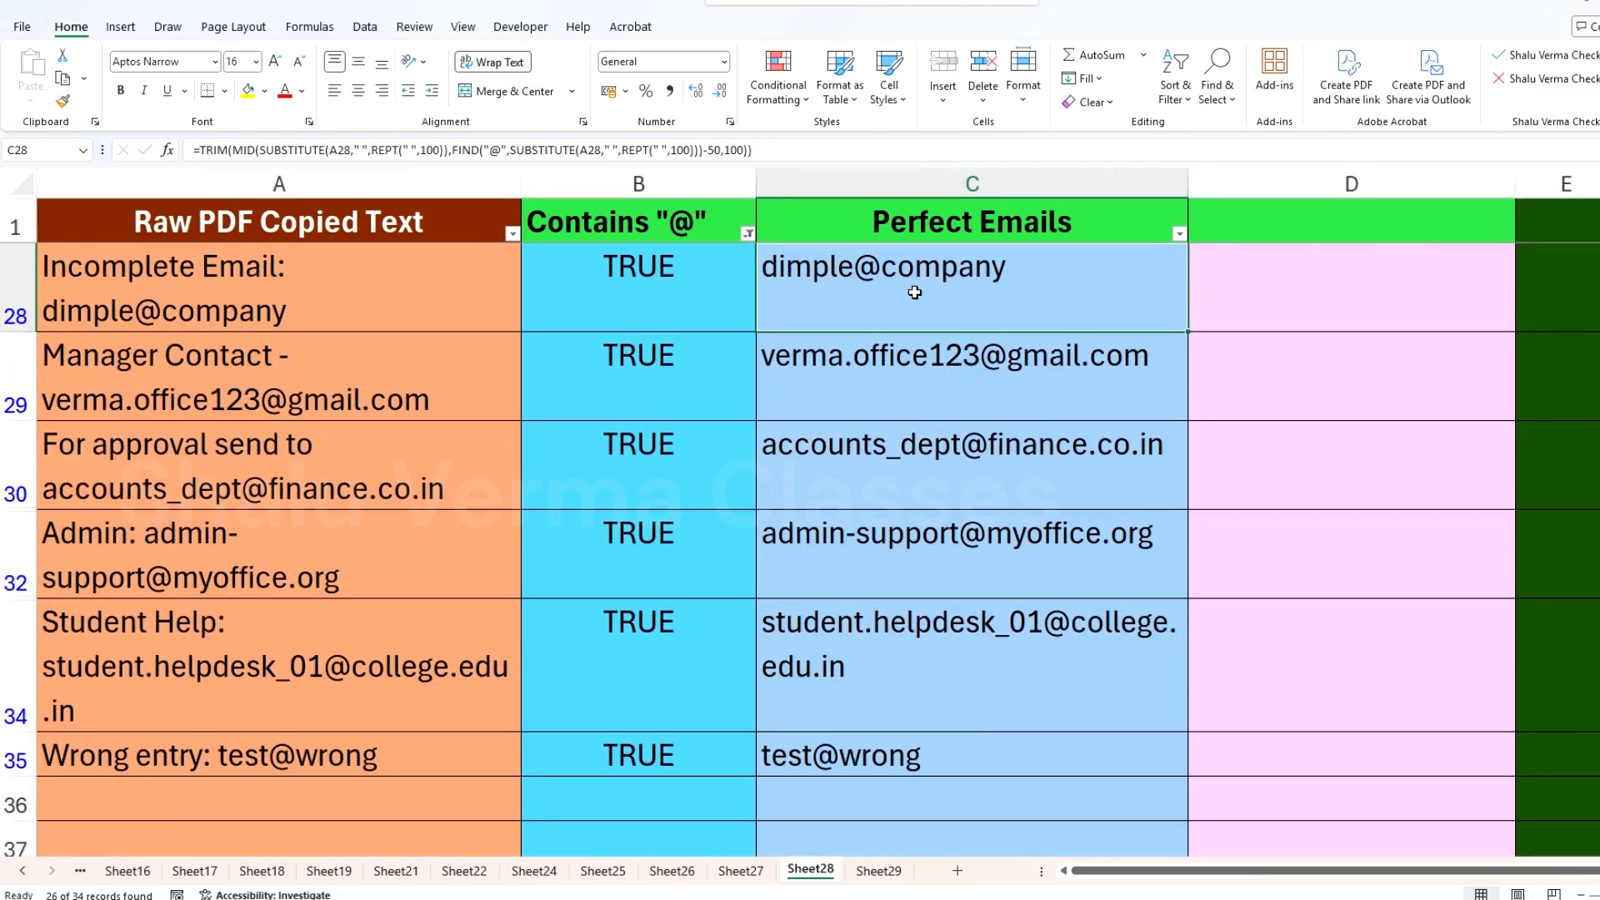
{"action": "left_click_drag", "start_coordinate": [647, 300], "coordinate": [913, 296]}
{"action": "scroll", "coordinate": [926, 406], "scroll_direction": "up", "scroll_amount": 1}
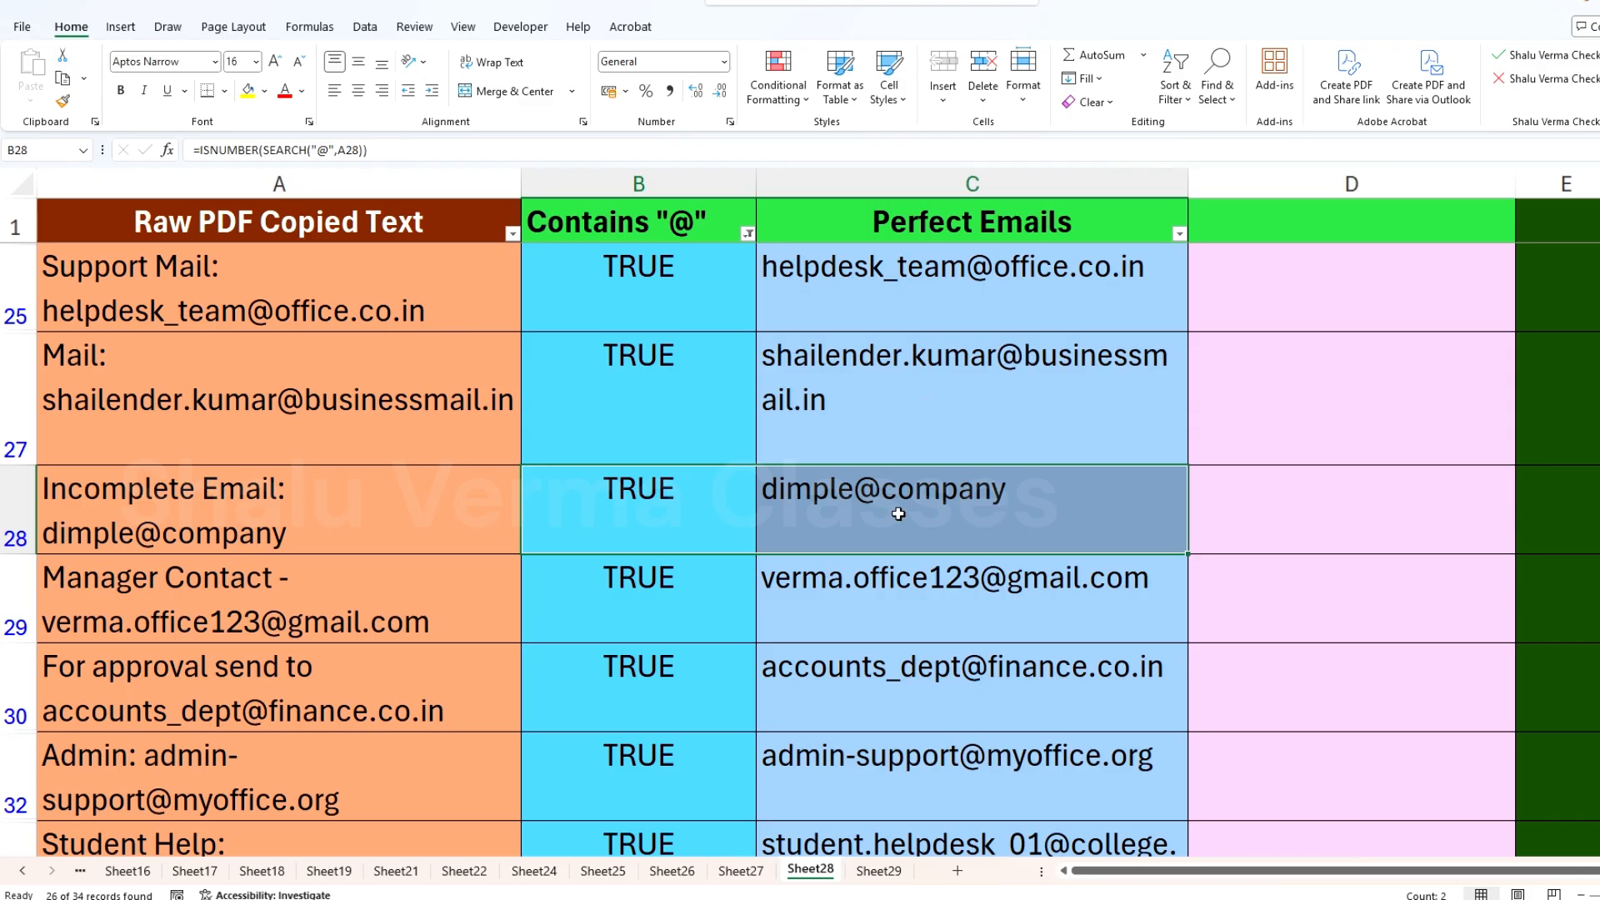
{"action": "scroll", "coordinate": [1200, 565], "scroll_direction": "down", "scroll_amount": 2}
{"action": "scroll", "coordinate": [601, 709], "scroll_direction": "down", "scroll_amount": 1}
{"action": "left_click", "coordinate": [667, 597]}
{"action": "left_click_drag", "start_coordinate": [514, 602], "coordinate": [664, 603]}
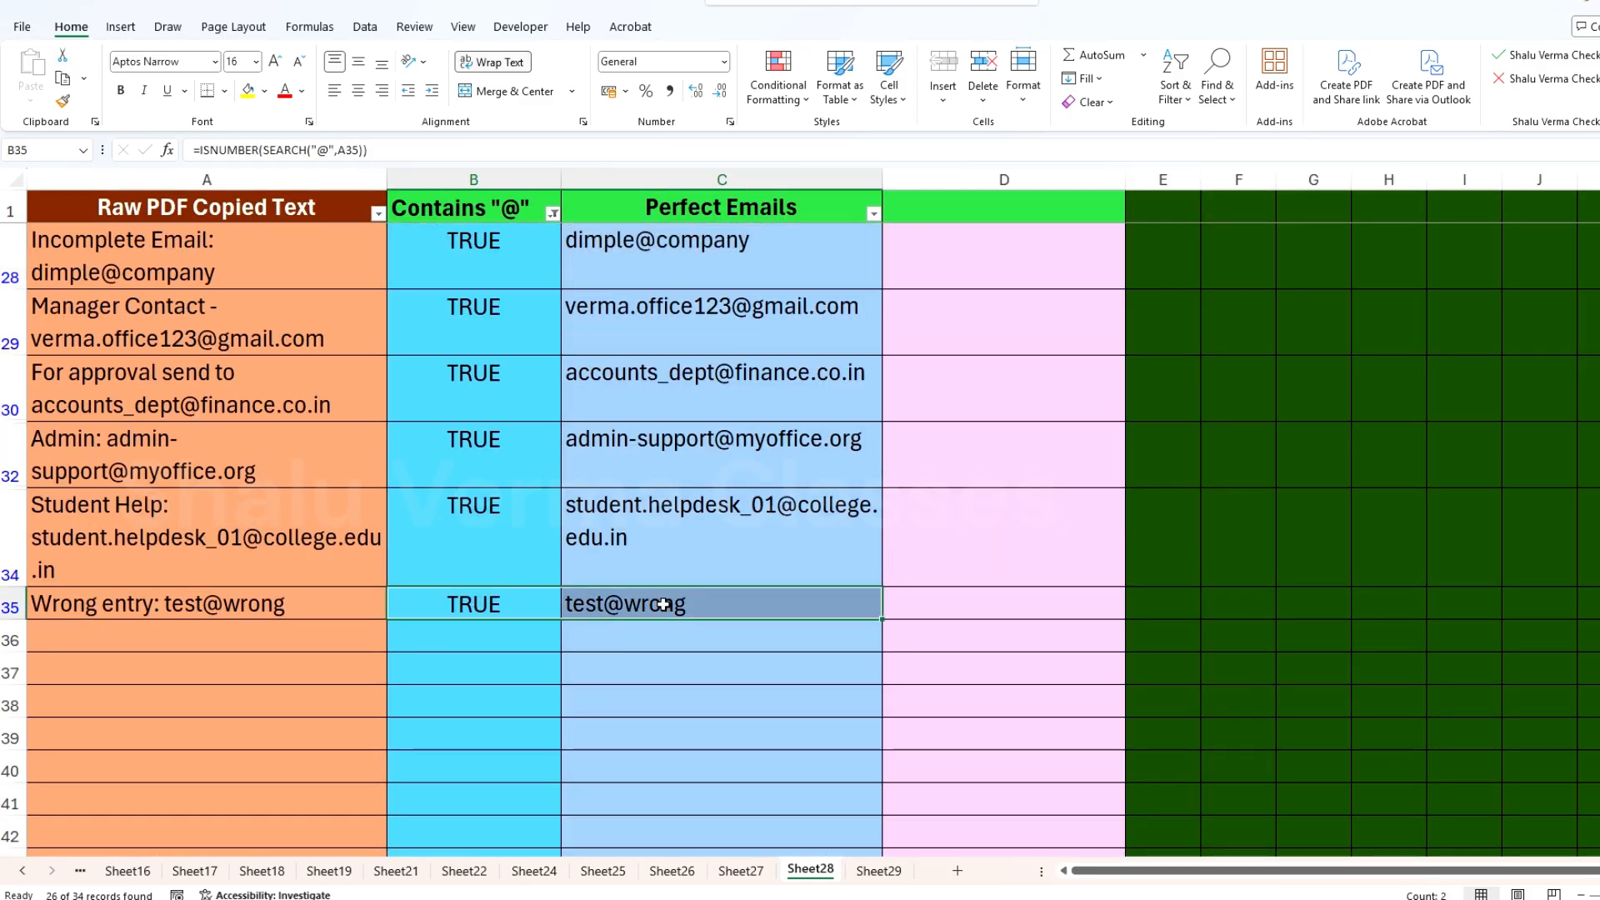
{"action": "scroll", "coordinate": [678, 688], "scroll_direction": "up", "scroll_amount": 2}
{"action": "scroll", "coordinate": [785, 693], "scroll_direction": "down", "scroll_amount": 3}
{"action": "scroll", "coordinate": [779, 689], "scroll_direction": "up", "scroll_amount": 1}
{"action": "scroll", "coordinate": [779, 689], "scroll_direction": "up", "scroll_amount": 7}
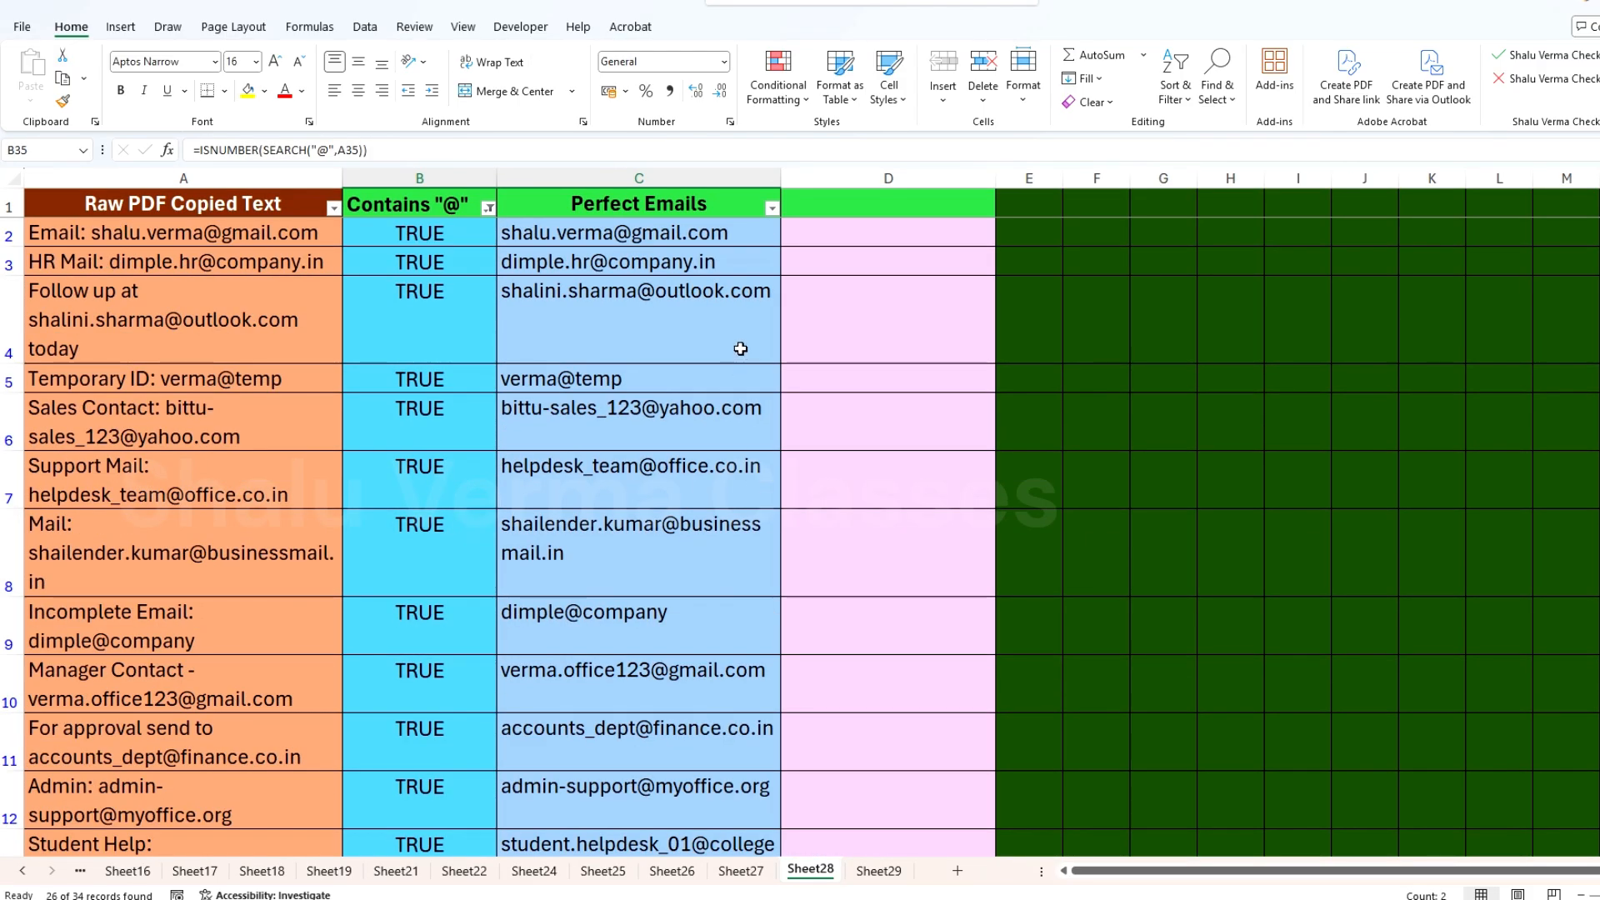
Step: Rename the header in C1 as Emails
{"action": "left_click", "coordinate": [631, 206]}
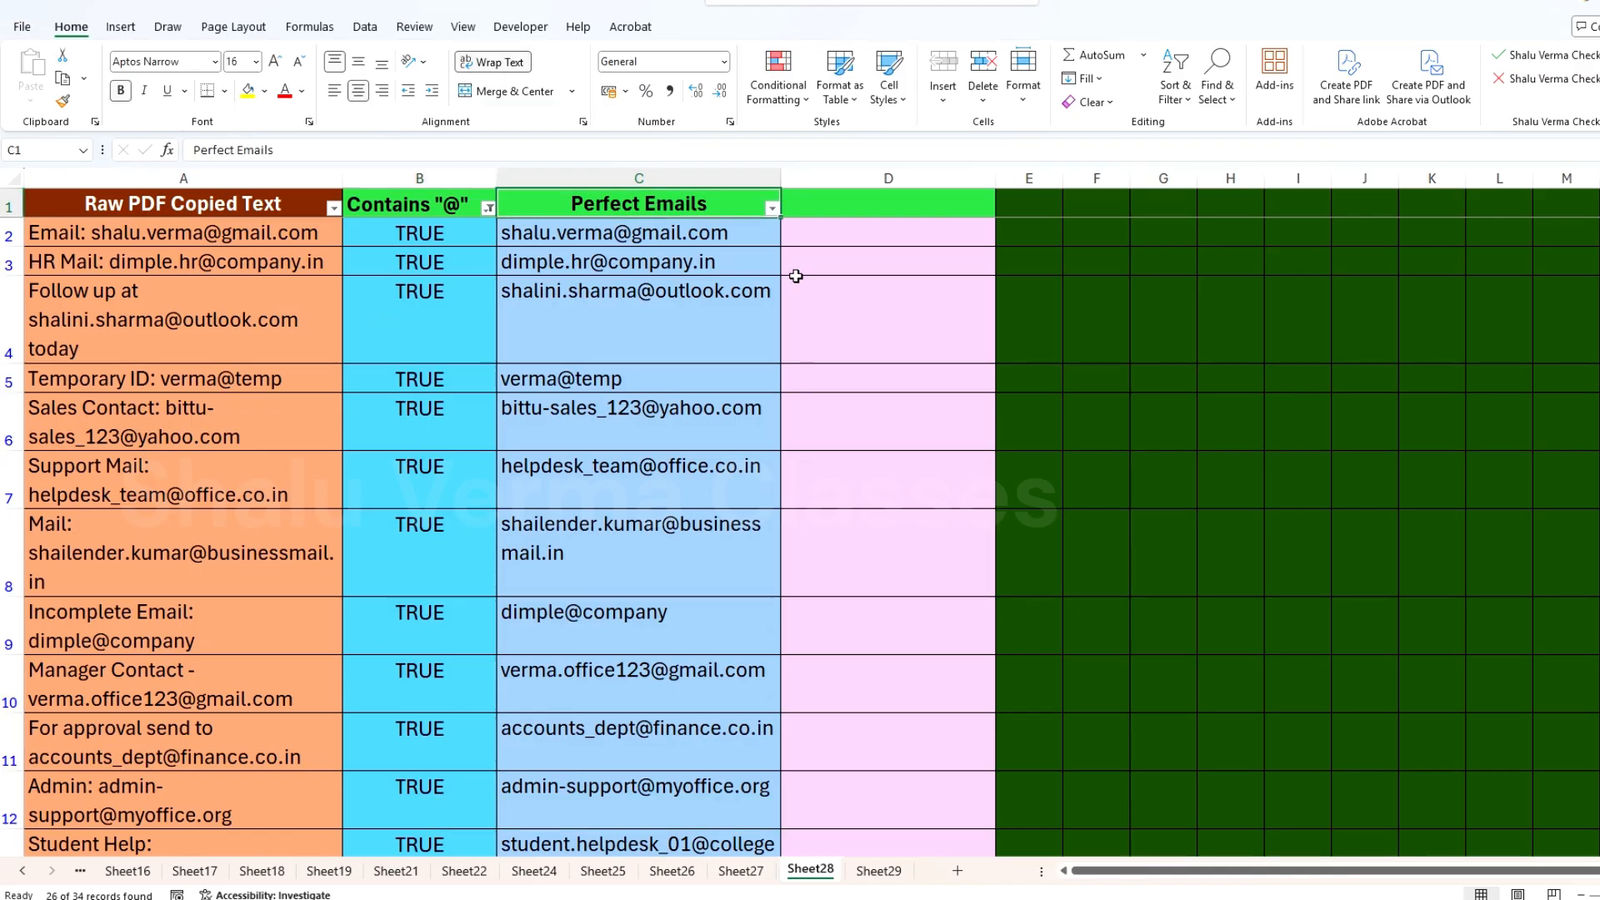
{"action": "type", "text": "Emails"}
{"action": "key", "text": "Tab"}
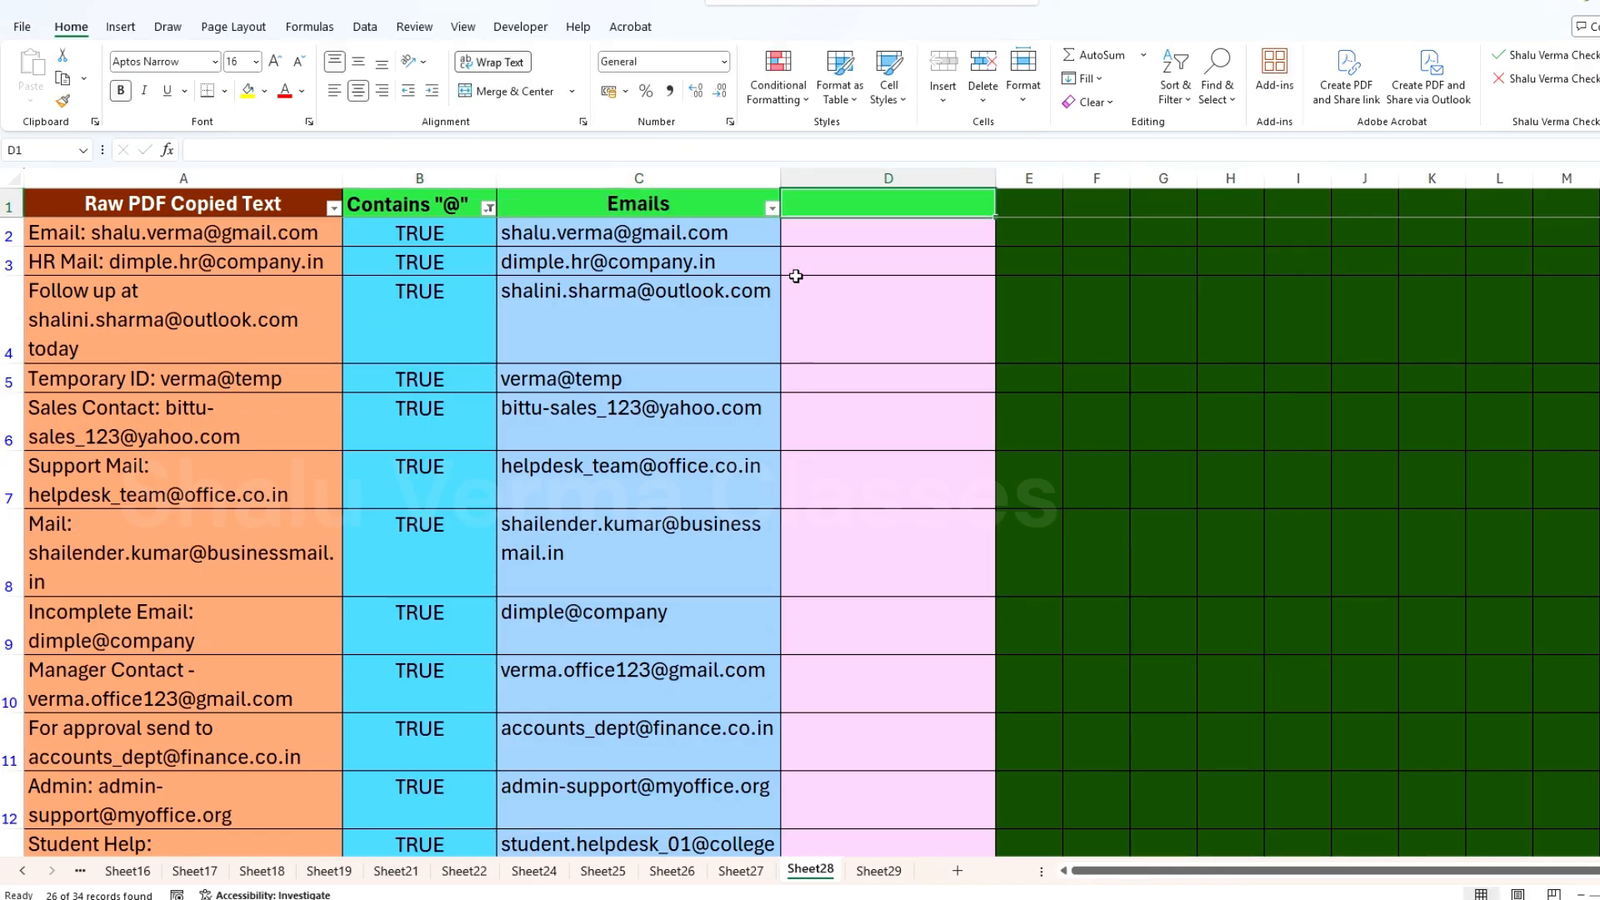
Step: Enter Perfect Emails as the header in D1
{"action": "type", "text": "Perfect"}
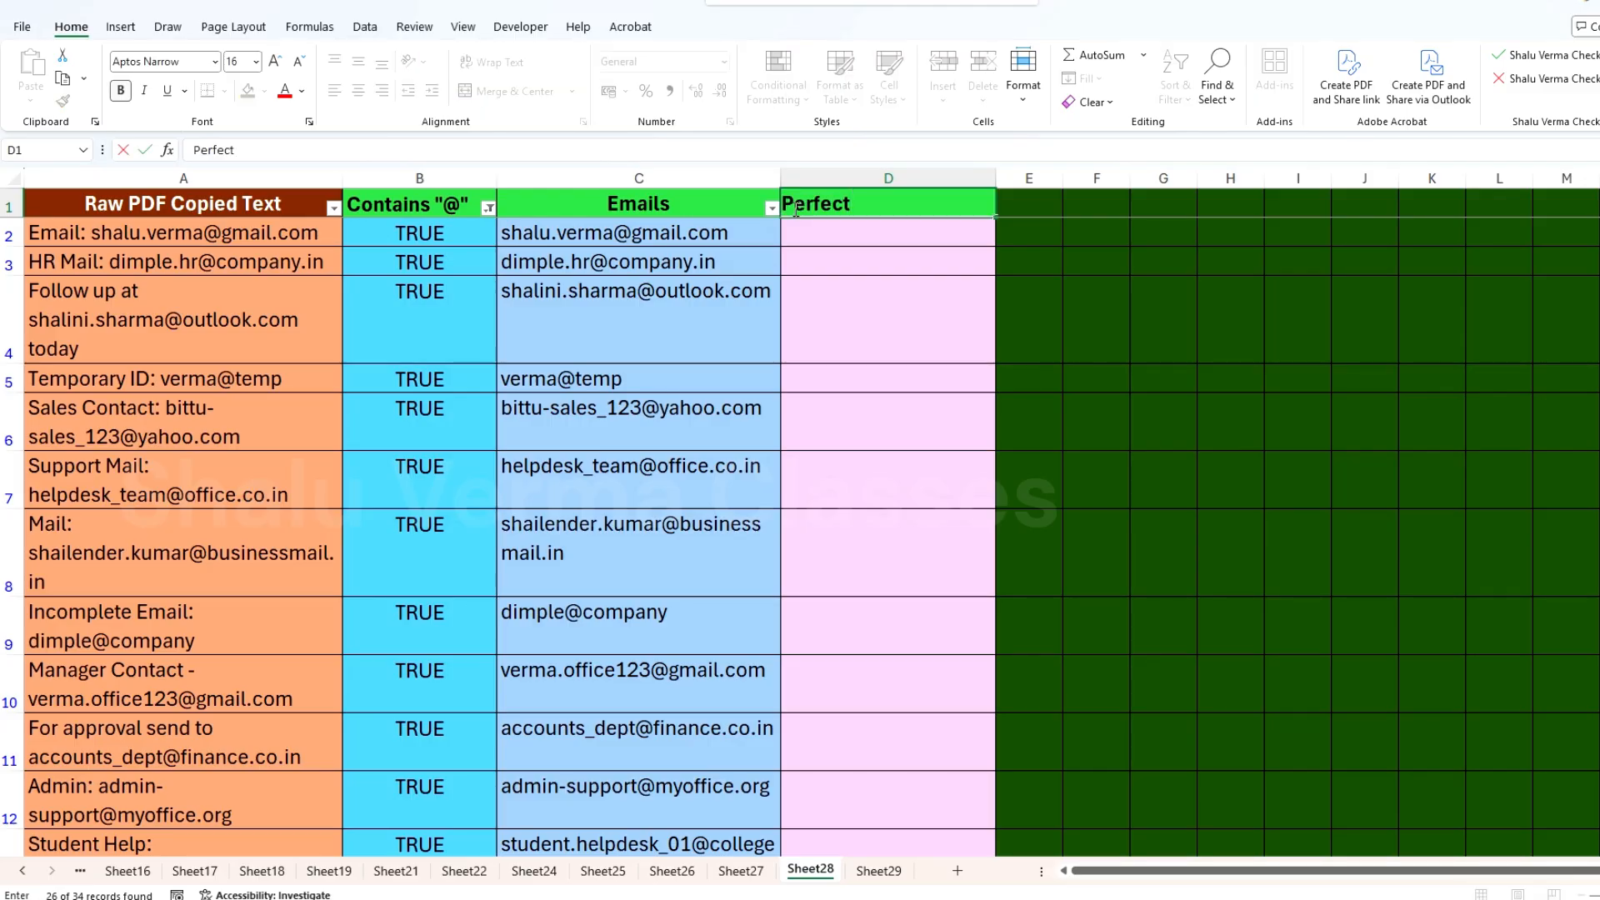
{"action": "type", "text": " Emails"}
{"action": "key", "text": "Return"}
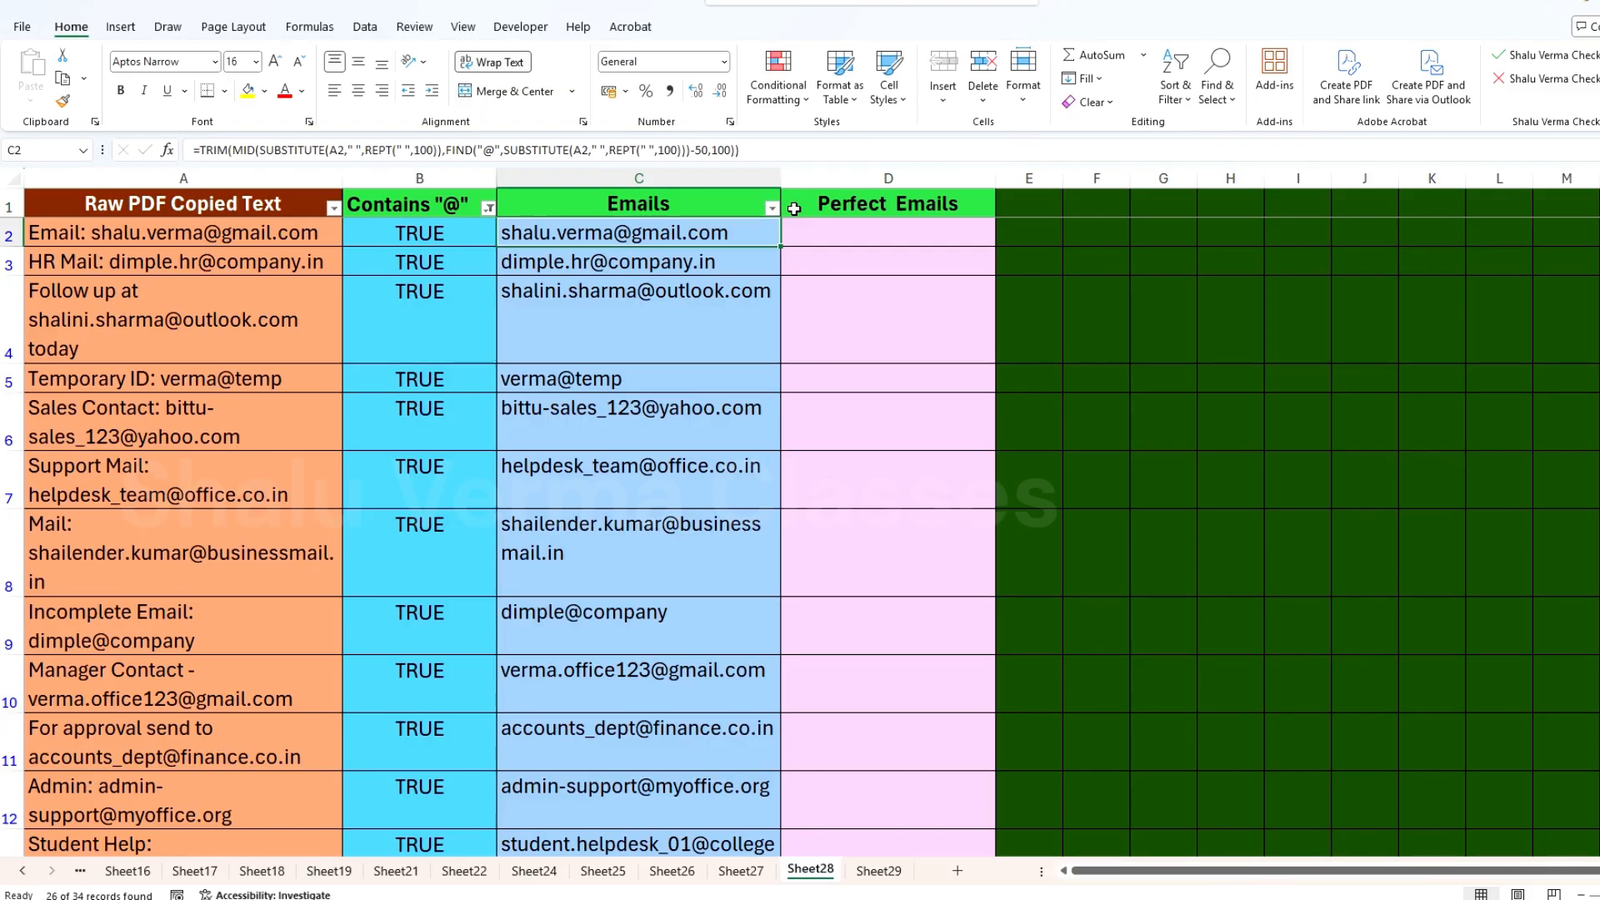
Step: Start an IF formula in D2 with an AND test whose first condition is ISNUMBER(SEARCH("@",C2))
{"action": "left_click", "coordinate": [842, 231]}
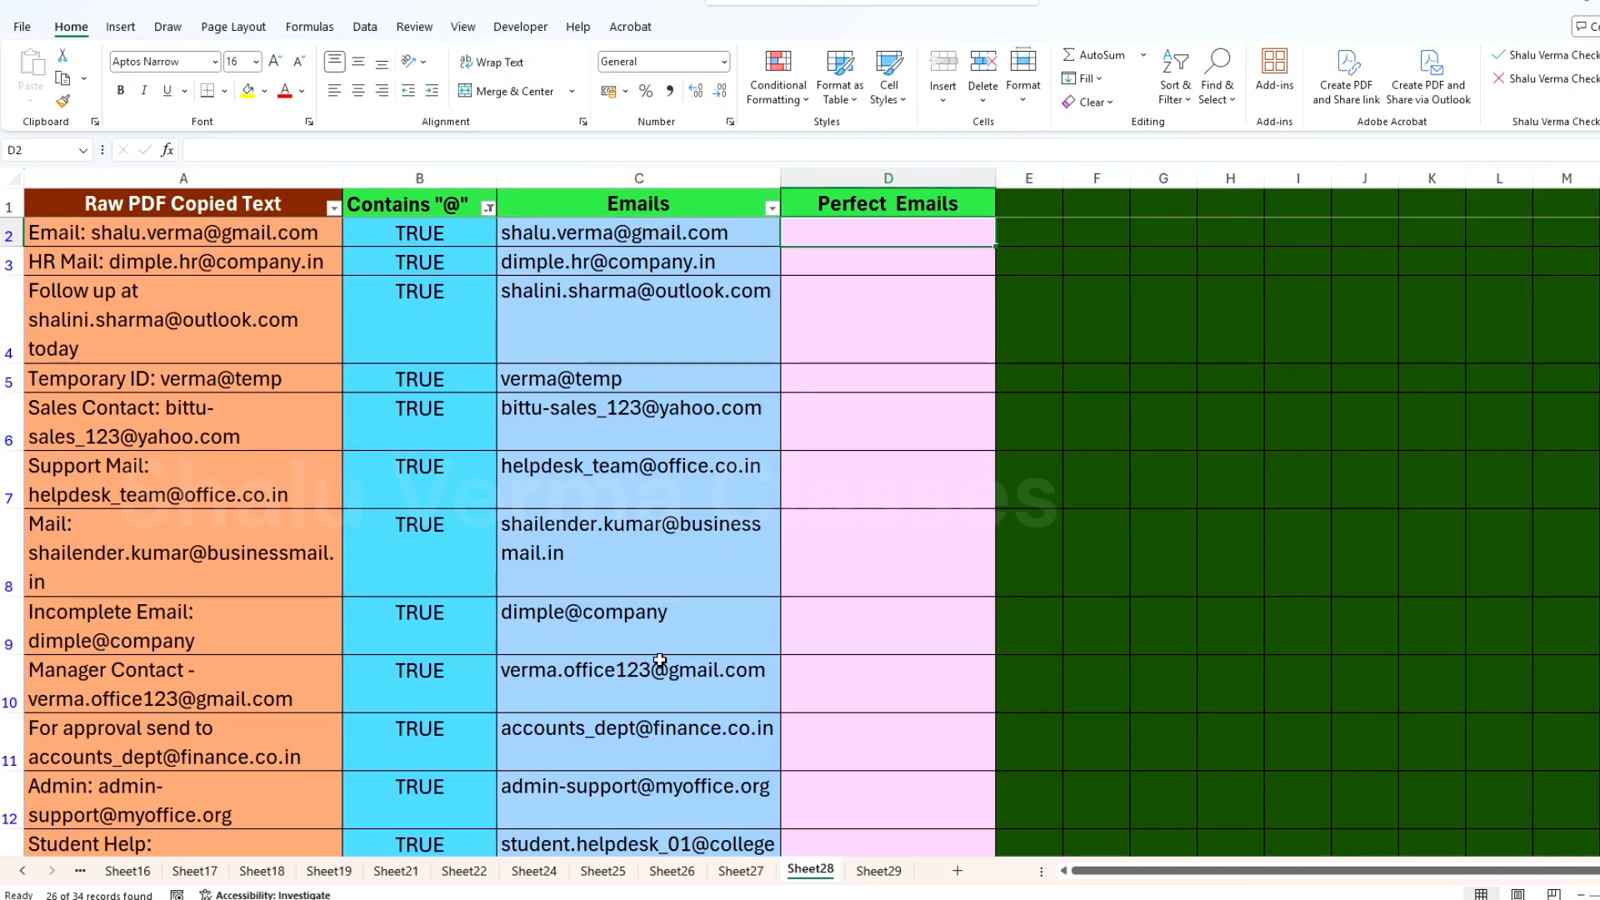
{"action": "type", "text": "=if"}
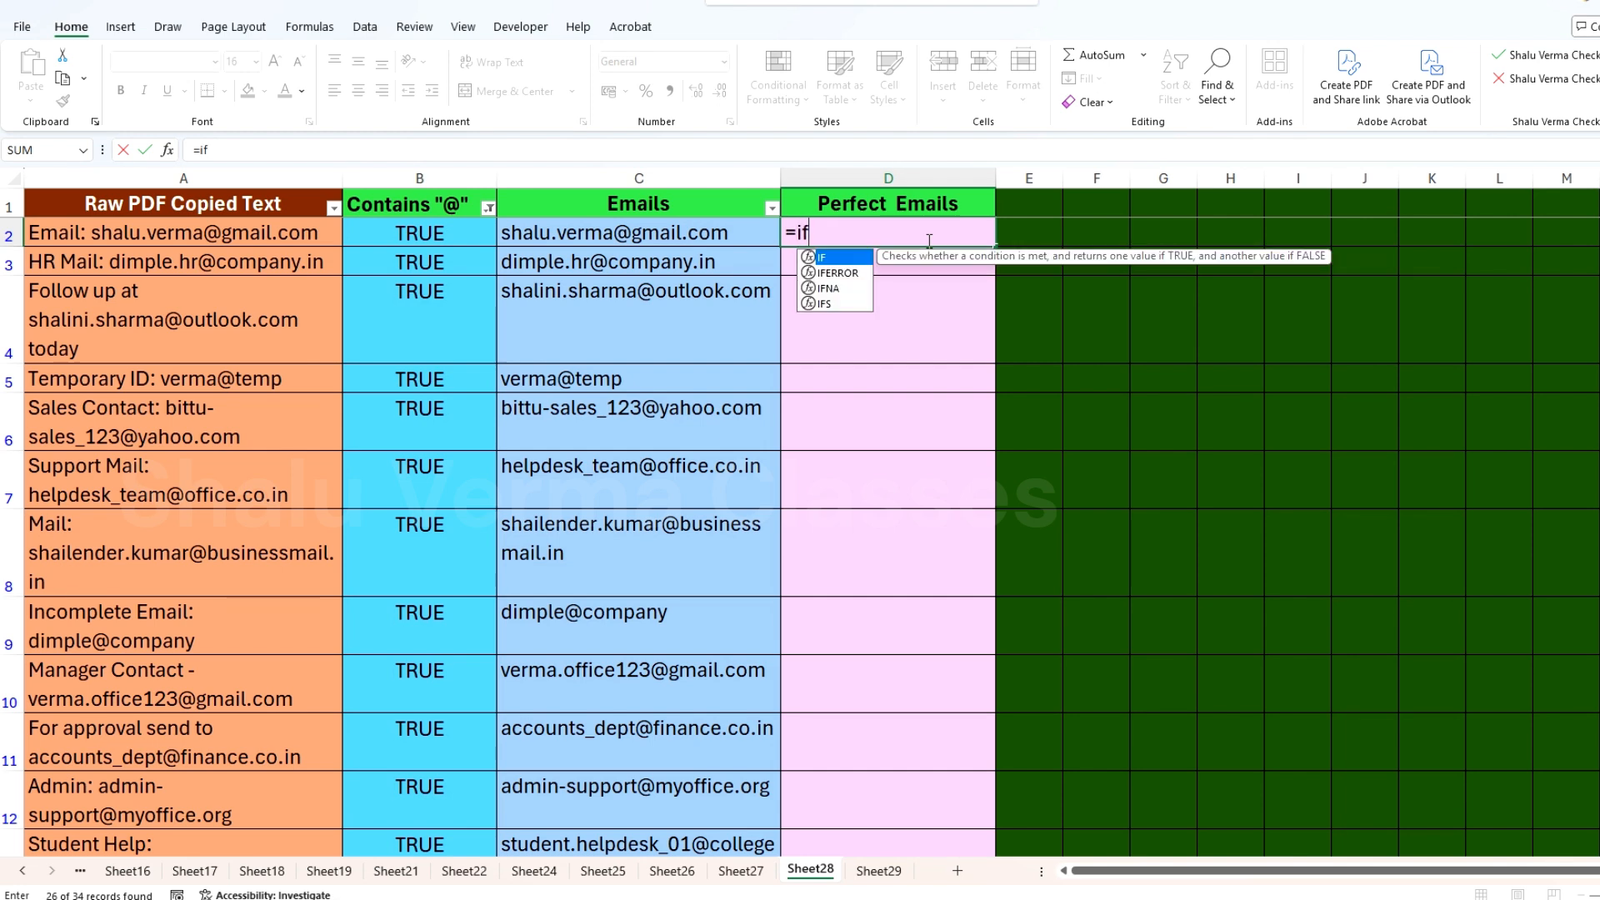
{"action": "key", "text": "Tab"}
{"action": "type", "text": "and"}
{"action": "key", "text": "Tab"}
{"action": "type", "text": "isnu"}
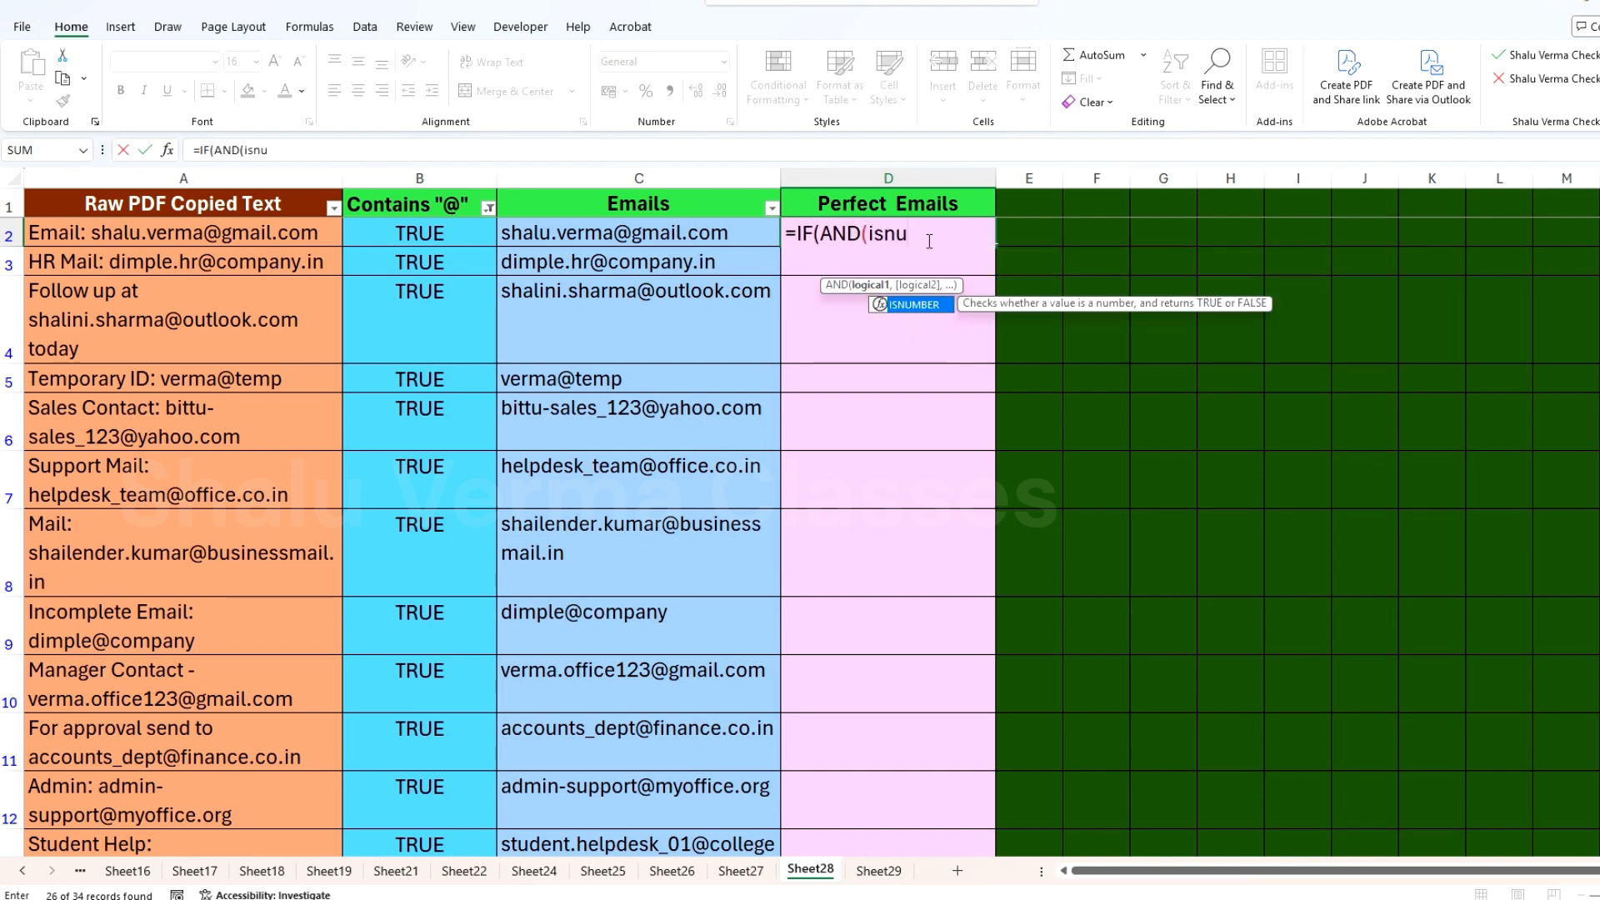
{"action": "key", "text": "Tab"}
{"action": "type", "text": "sear"}
{"action": "key", "text": "Tab"}
{"action": "type", "text": "\"@\","}
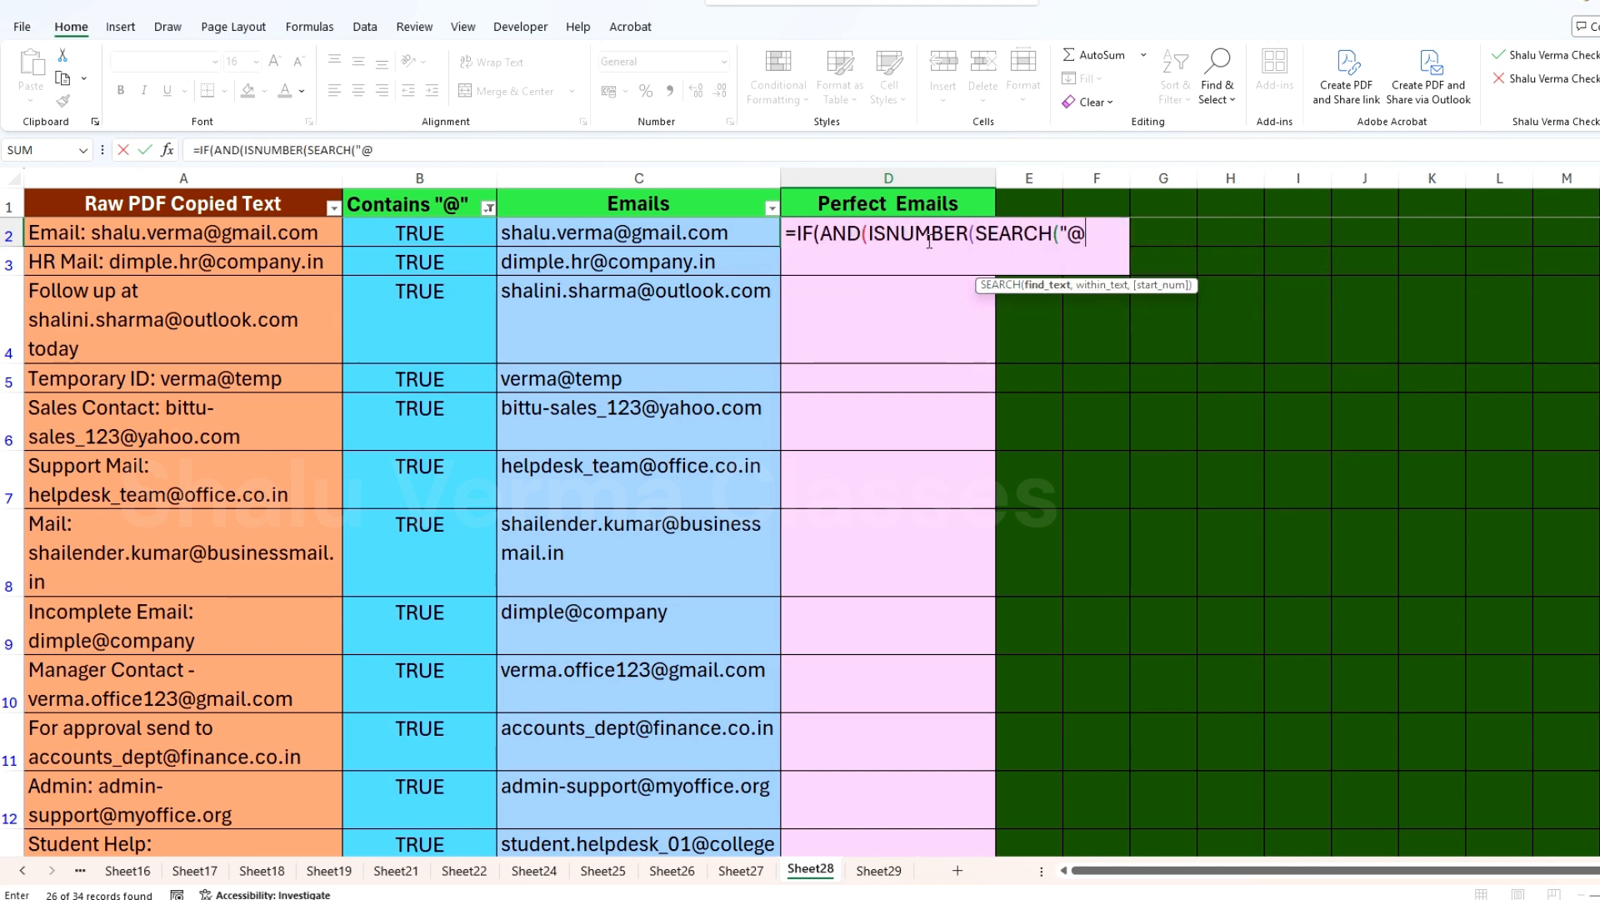
{"action": "left_click", "coordinate": [675, 227]}
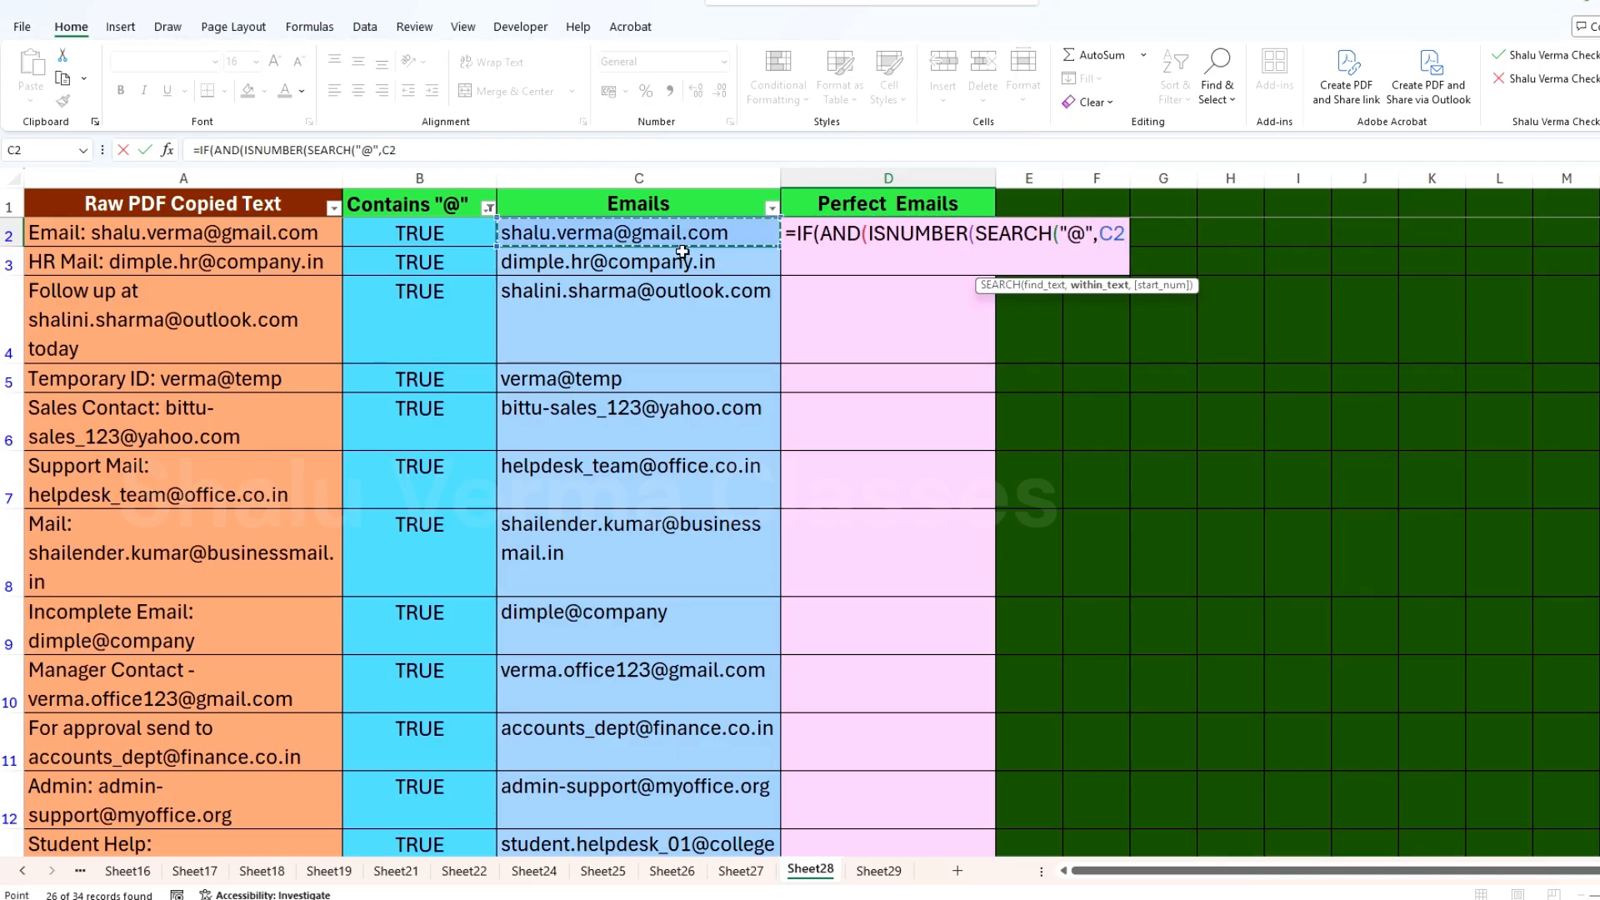
{"action": "type", "text": ")),"}
{"action": "type", "text": "isnu"}
Step: Add a second ISNUMBER condition to the D2 formula that searches for "." in C2
{"action": "key", "text": "Tab"}
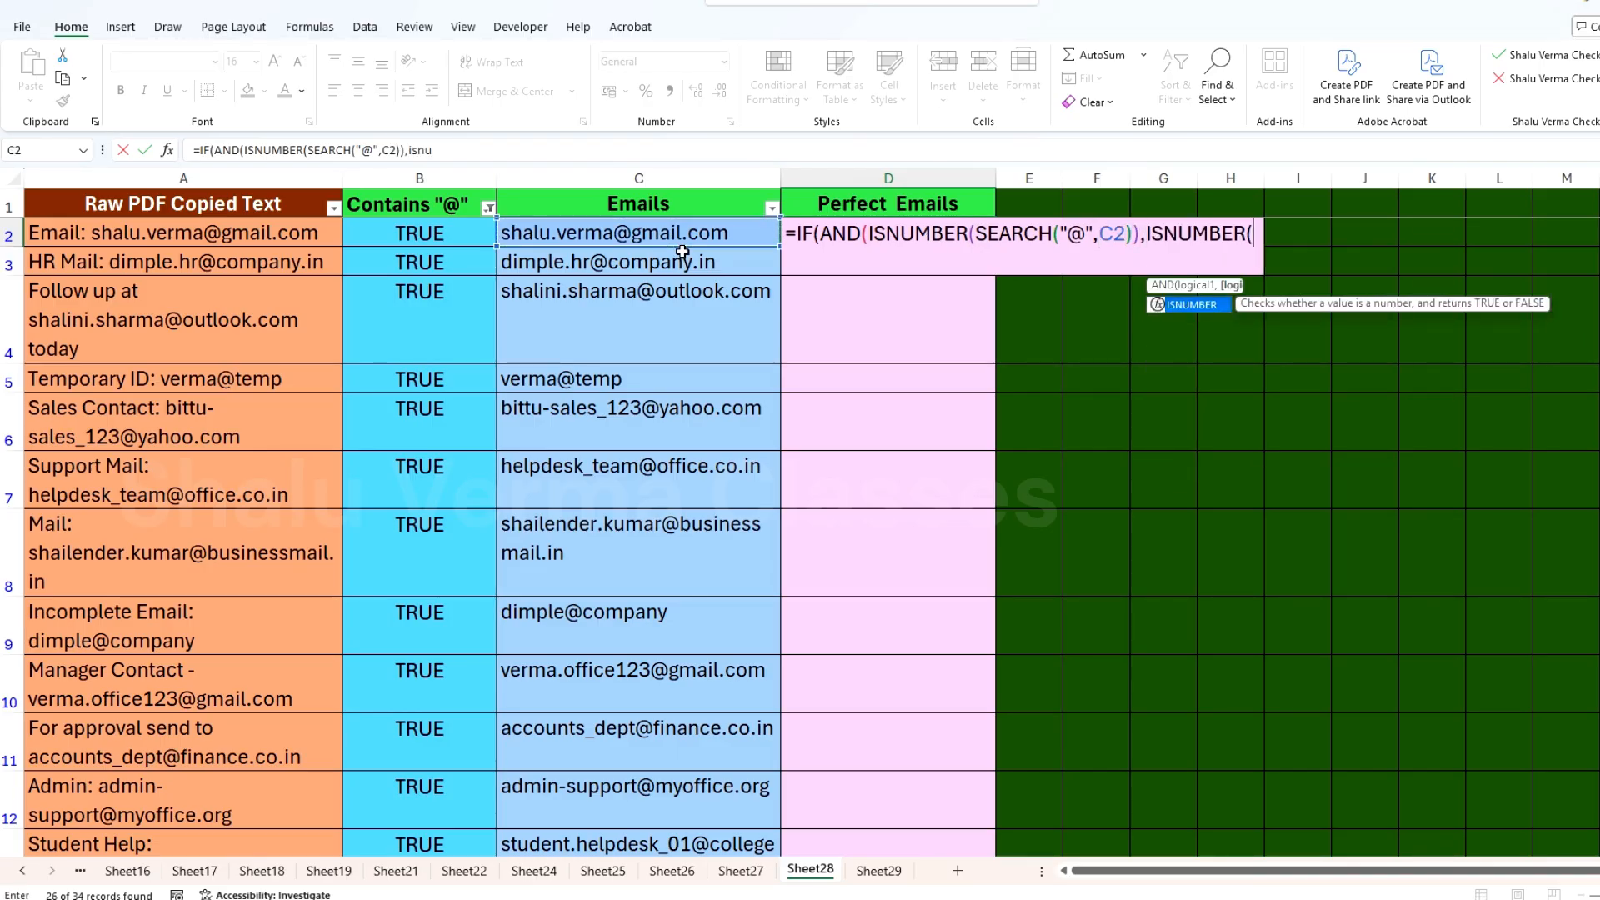
{"action": "type", "text": "sear"}
{"action": "key", "text": "Tab"}
{"action": "type", "text": "\","}
{"action": "key", "text": "BackSpace"}
{"action": "type", "text": ".\","}
{"action": "left_click", "coordinate": [676, 233]}
{"action": "type", "text": ","}
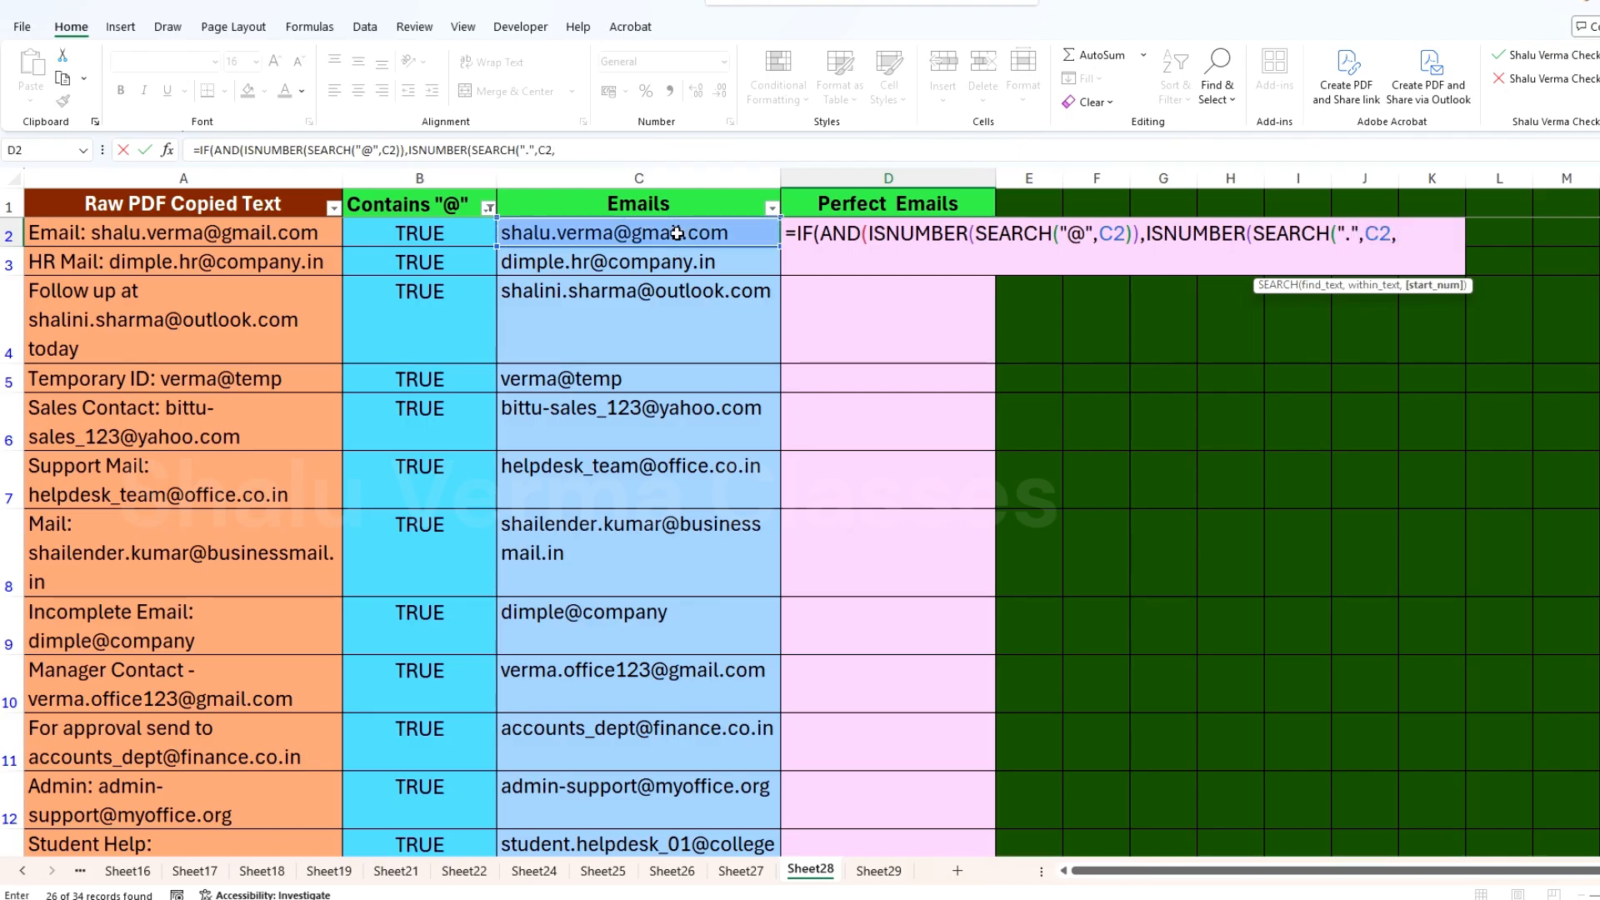
{"action": "type", "text": "fin"}
Step: Set the dot search's start position to FIND("@",C2)+2 and close the AND test
{"action": "key", "text": "Tab"}
{"action": "type", "text": "\"@\","}
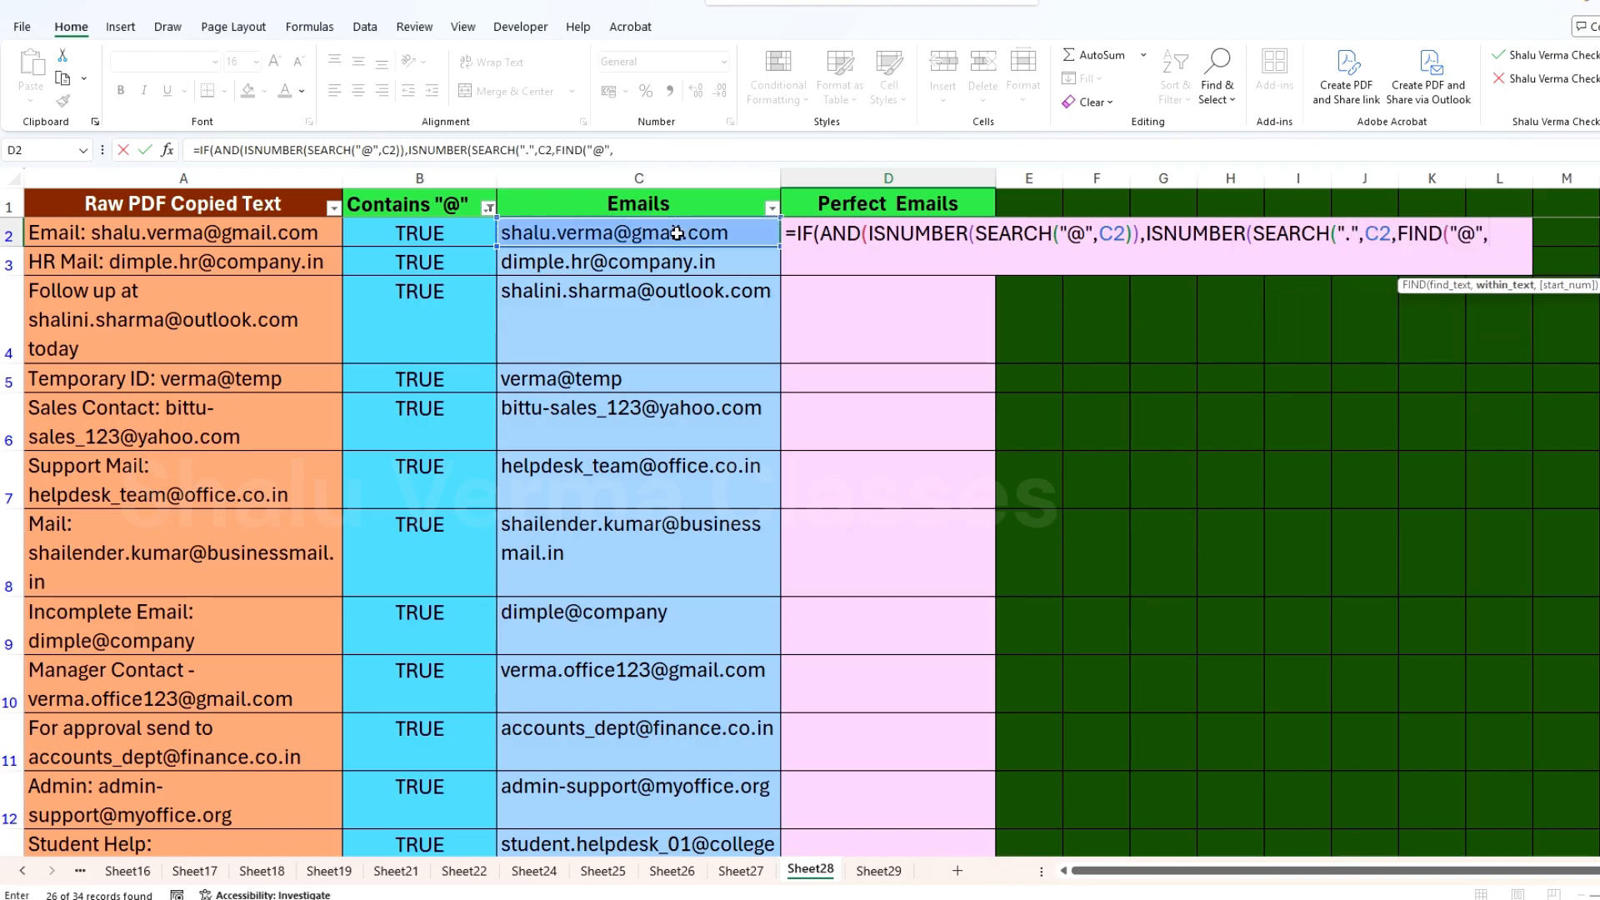
{"action": "left_click", "coordinate": [599, 235]}
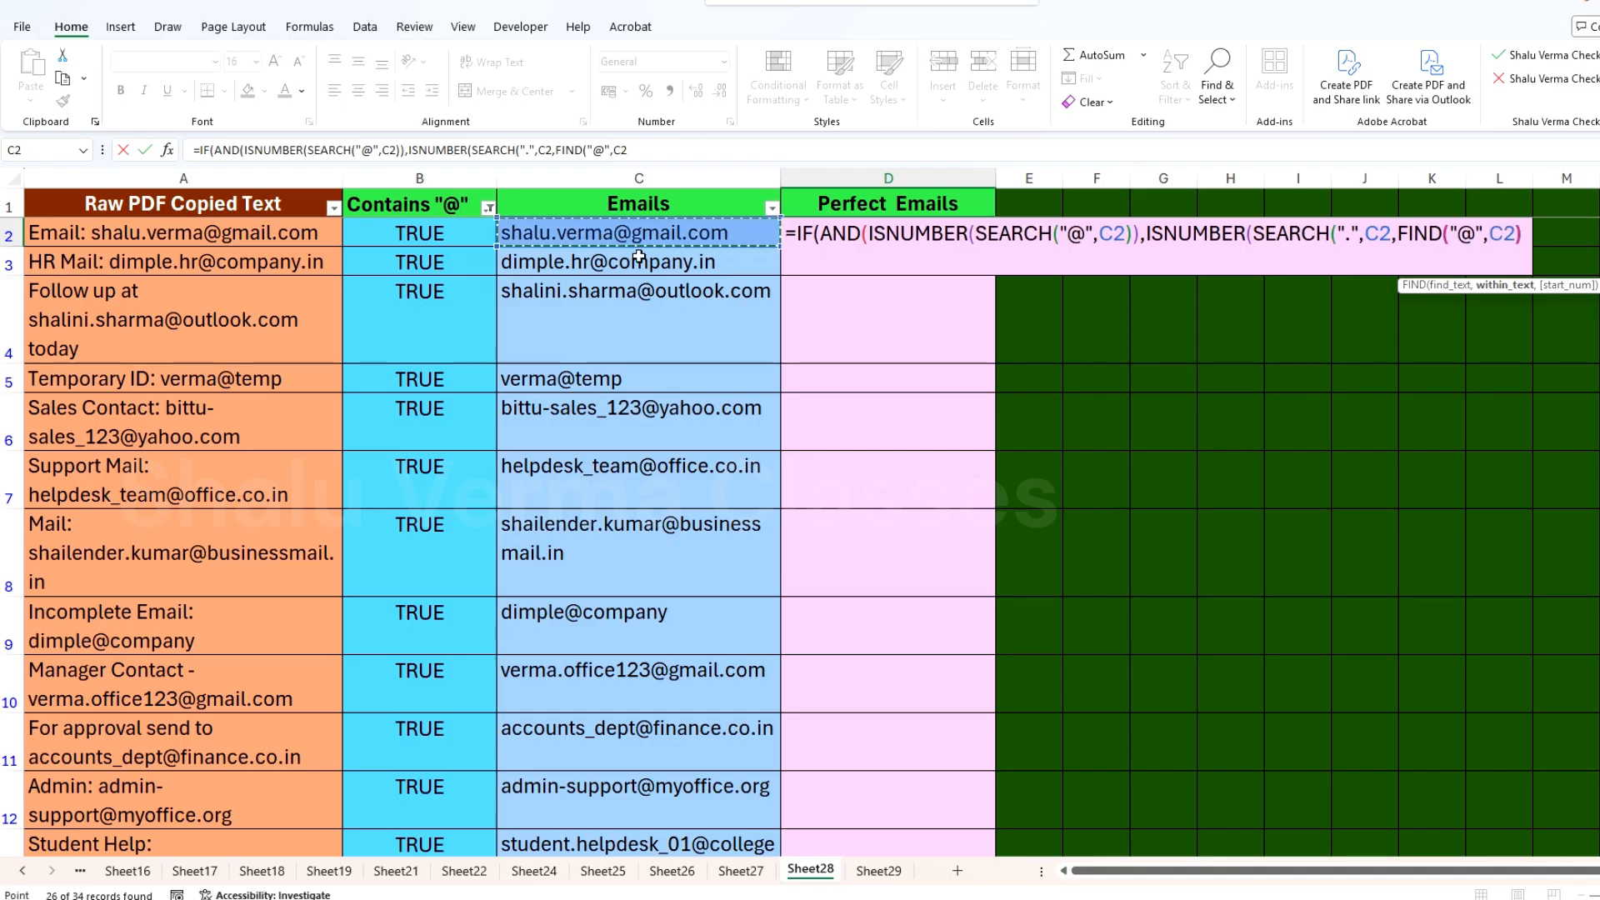
{"action": "type", "text": ")+2"}
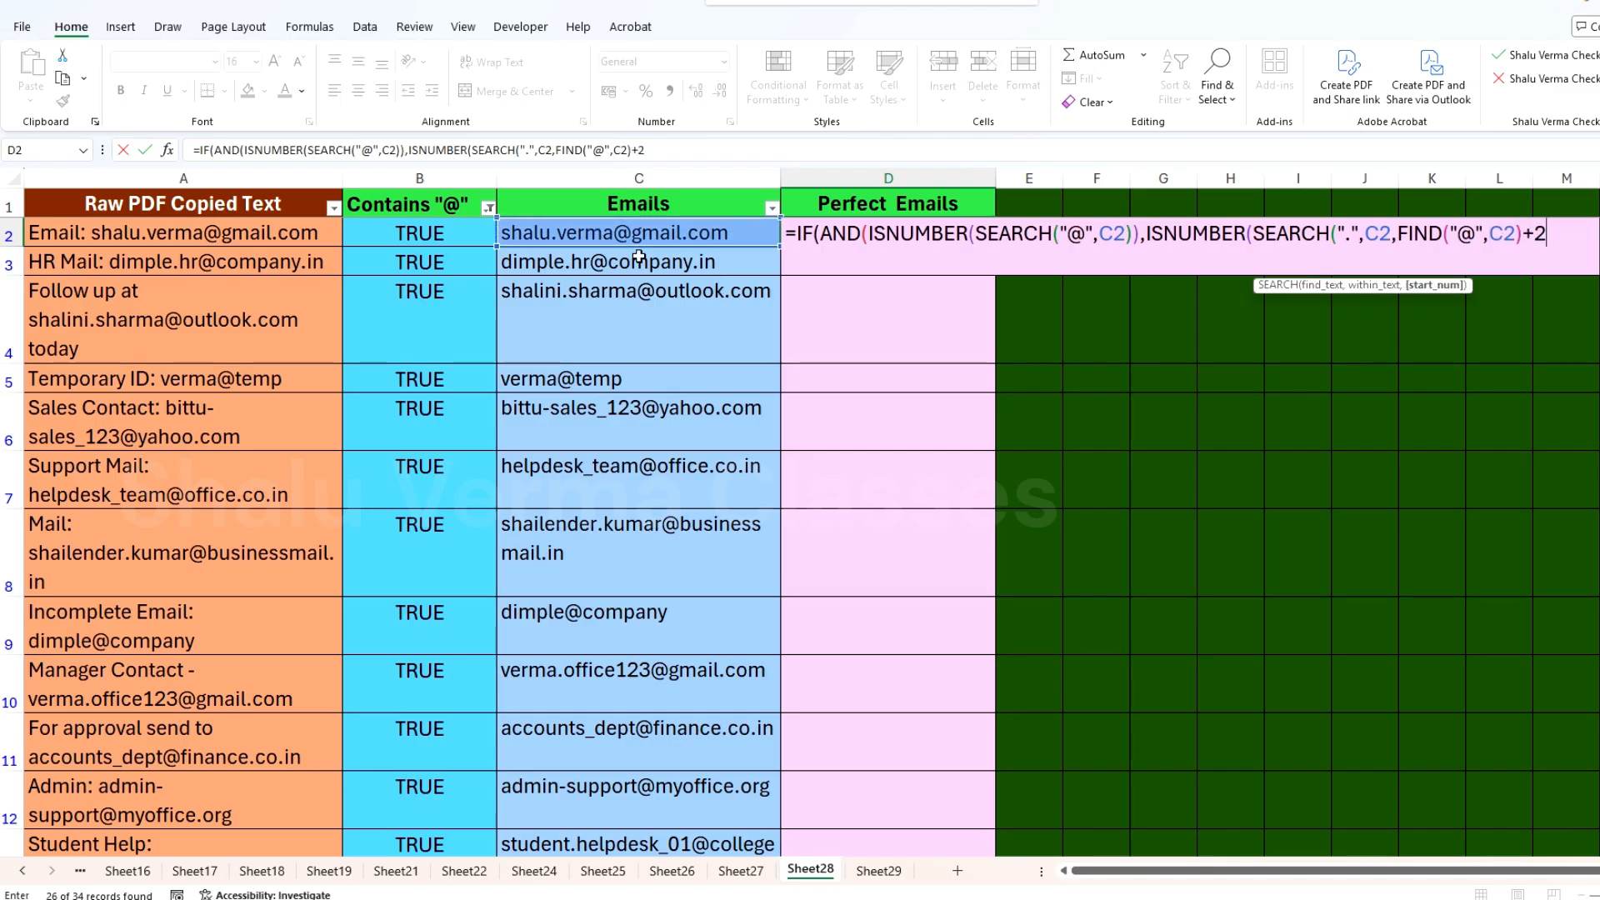
{"action": "type", "text": "))),\"Valid\",\"Inval"}
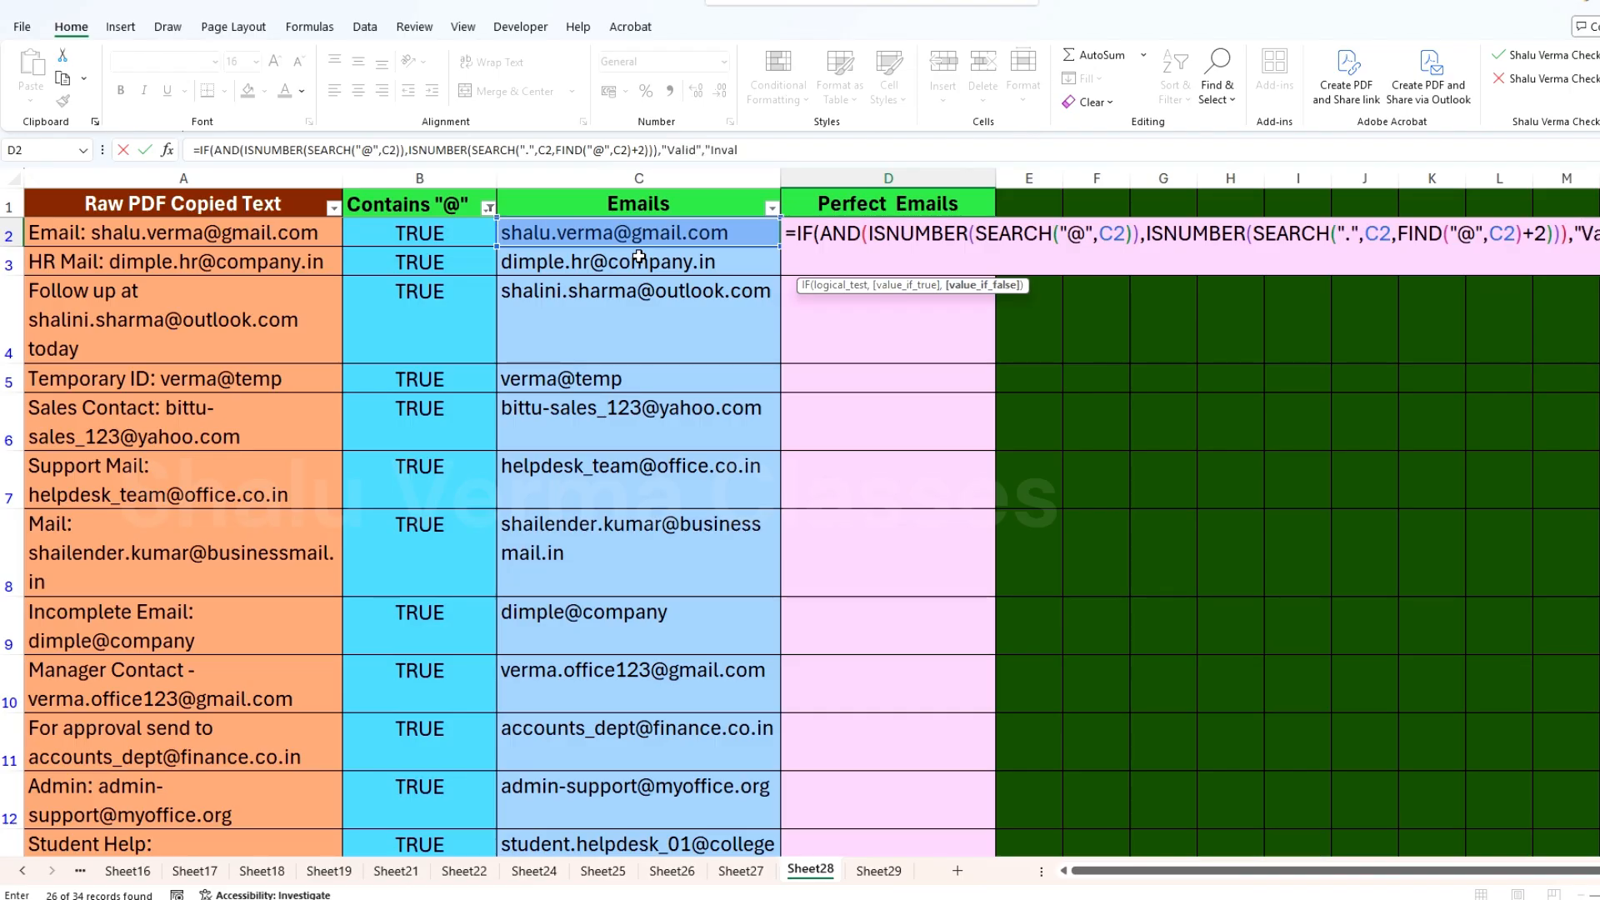
{"action": "type", "text": "id\""}
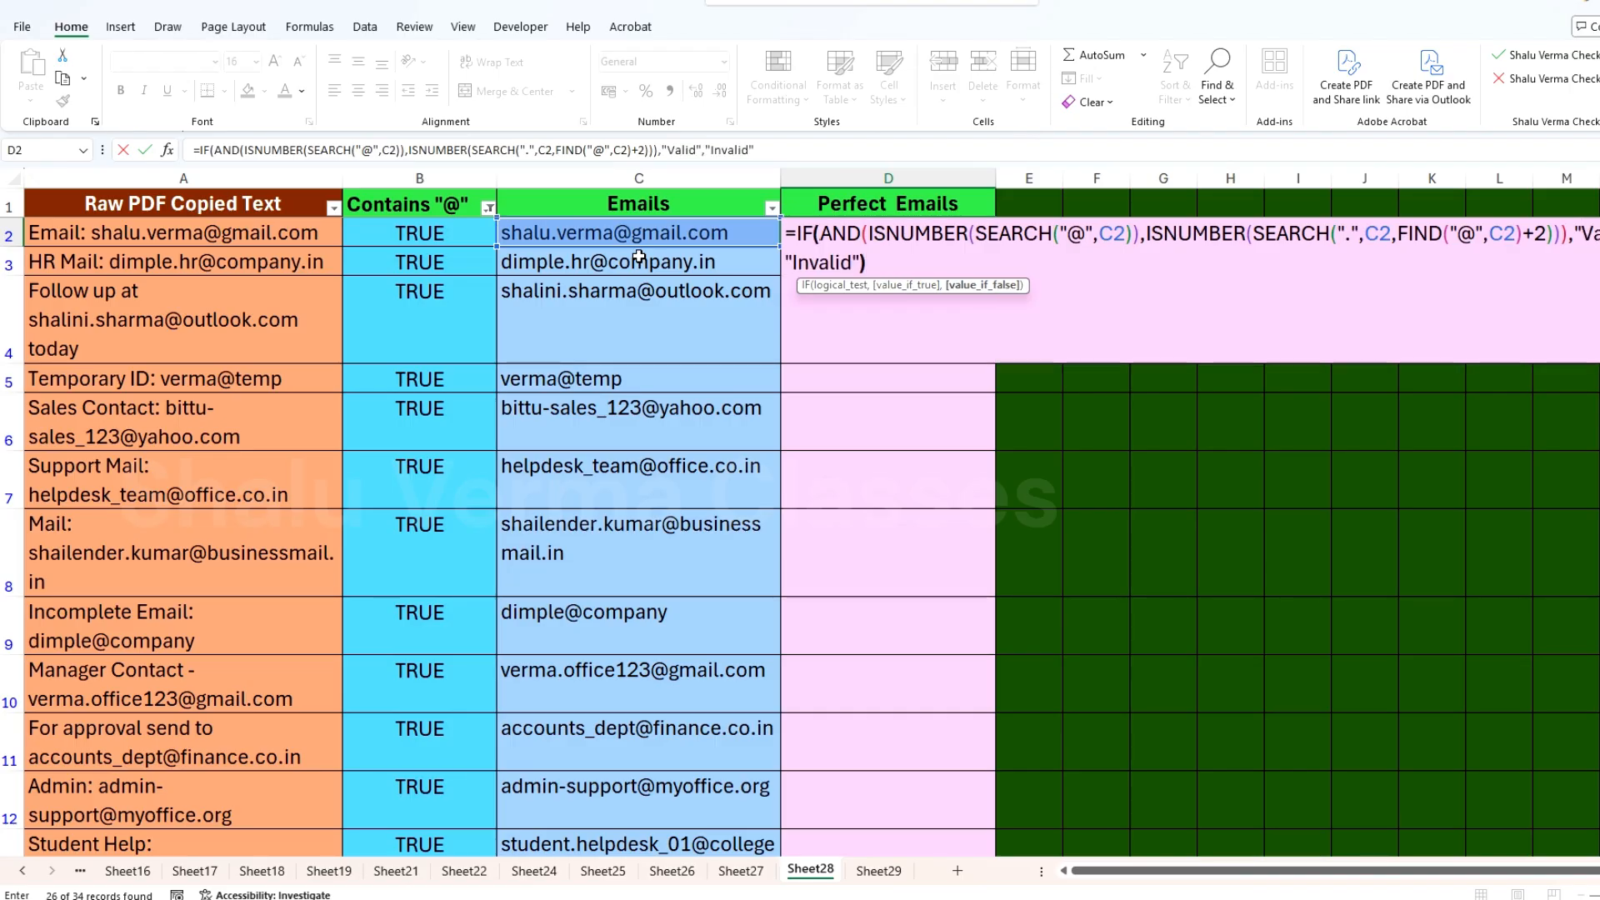
{"action": "type", "text": ")"}
Step: Finish the D2 formula so it returns "Valid" when both conditions hold and "Invalid" otherwise
{"action": "key", "text": "Return"}
Step: Fill the D2 validation formula down column D through the rest of the email list
{"action": "left_click", "coordinate": [695, 238]}
{"action": "left_click", "coordinate": [985, 241]}
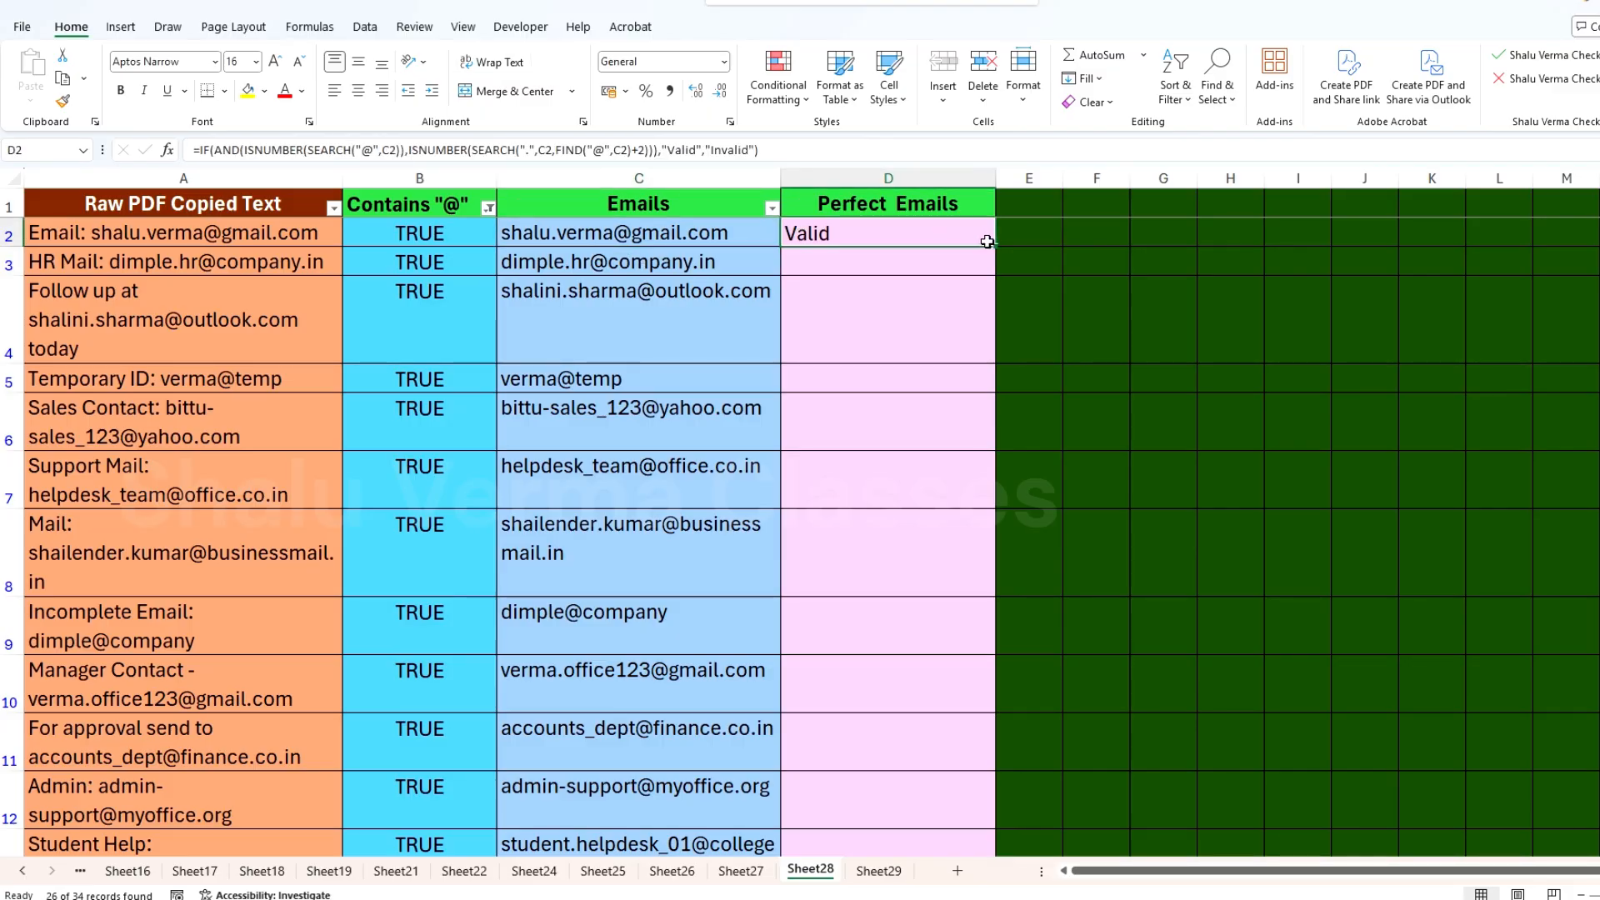
{"action": "double_click", "coordinate": [997, 247]}
{"action": "left_click", "coordinate": [628, 377]}
{"action": "scroll", "coordinate": [914, 593], "scroll_direction": "down", "scroll_amount": 2}
{"action": "left_click", "coordinate": [942, 392]}
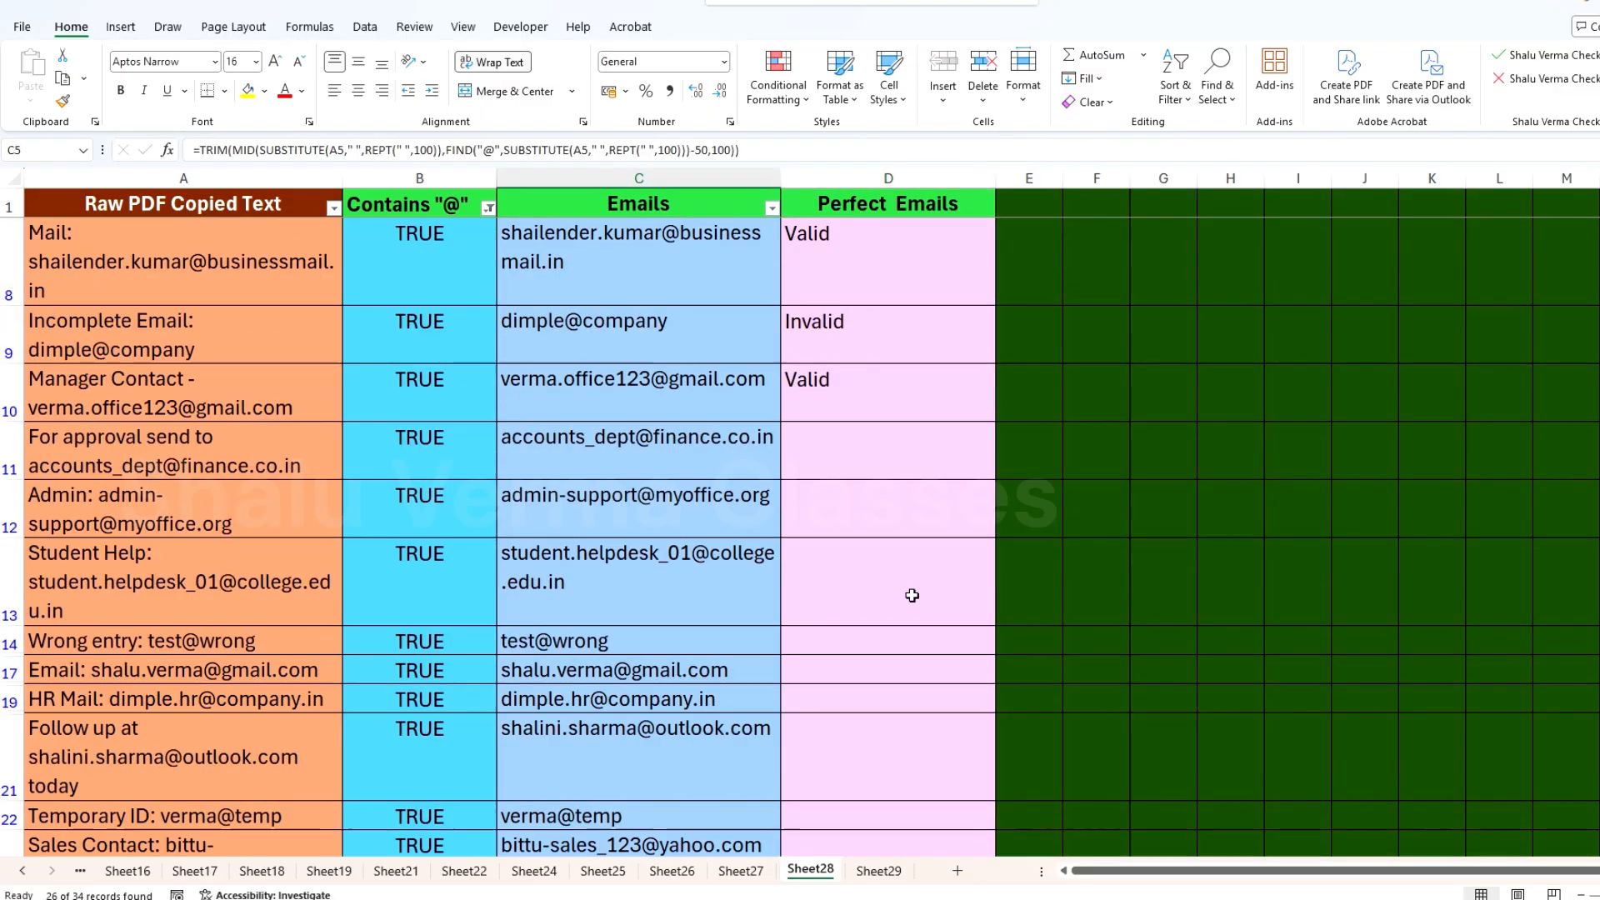
{"action": "mouse_move", "coordinate": [998, 420]}
{"action": "left_mouse_down"}
{"action": "mouse_move", "coordinate": [962, 405]}
{"action": "mouse_move", "coordinate": [1015, 421]}
{"action": "mouse_move", "coordinate": [997, 420]}
{"action": "mouse_move", "coordinate": [970, 834]}
{"action": "mouse_move", "coordinate": [968, 802]}
{"action": "left_mouse_up"}
Step: Check the Valid and Invalid results in column D against the matching emails in column C, including row 9
{"action": "left_click", "coordinate": [921, 787]}
{"action": "left_click", "coordinate": [750, 785]}
{"action": "scroll", "coordinate": [808, 785], "scroll_direction": "up", "scroll_amount": 6}
{"action": "left_click", "coordinate": [686, 382]}
{"action": "scroll", "coordinate": [686, 383], "scroll_direction": "up", "scroll_amount": 1}
{"action": "left_click", "coordinate": [993, 407]}
{"action": "left_click", "coordinate": [744, 467]}
{"action": "left_click", "coordinate": [920, 462]}
{"action": "left_click_drag", "start_coordinate": [940, 675], "coordinate": [541, 673]}
{"action": "left_click", "coordinate": [639, 665]}
{"action": "left_click", "coordinate": [938, 677]}
Step: Rename the header in D1 as Validation and fit column D's width to its contents
{"action": "left_click_drag", "start_coordinate": [1124, 179], "coordinate": [1087, 179]}
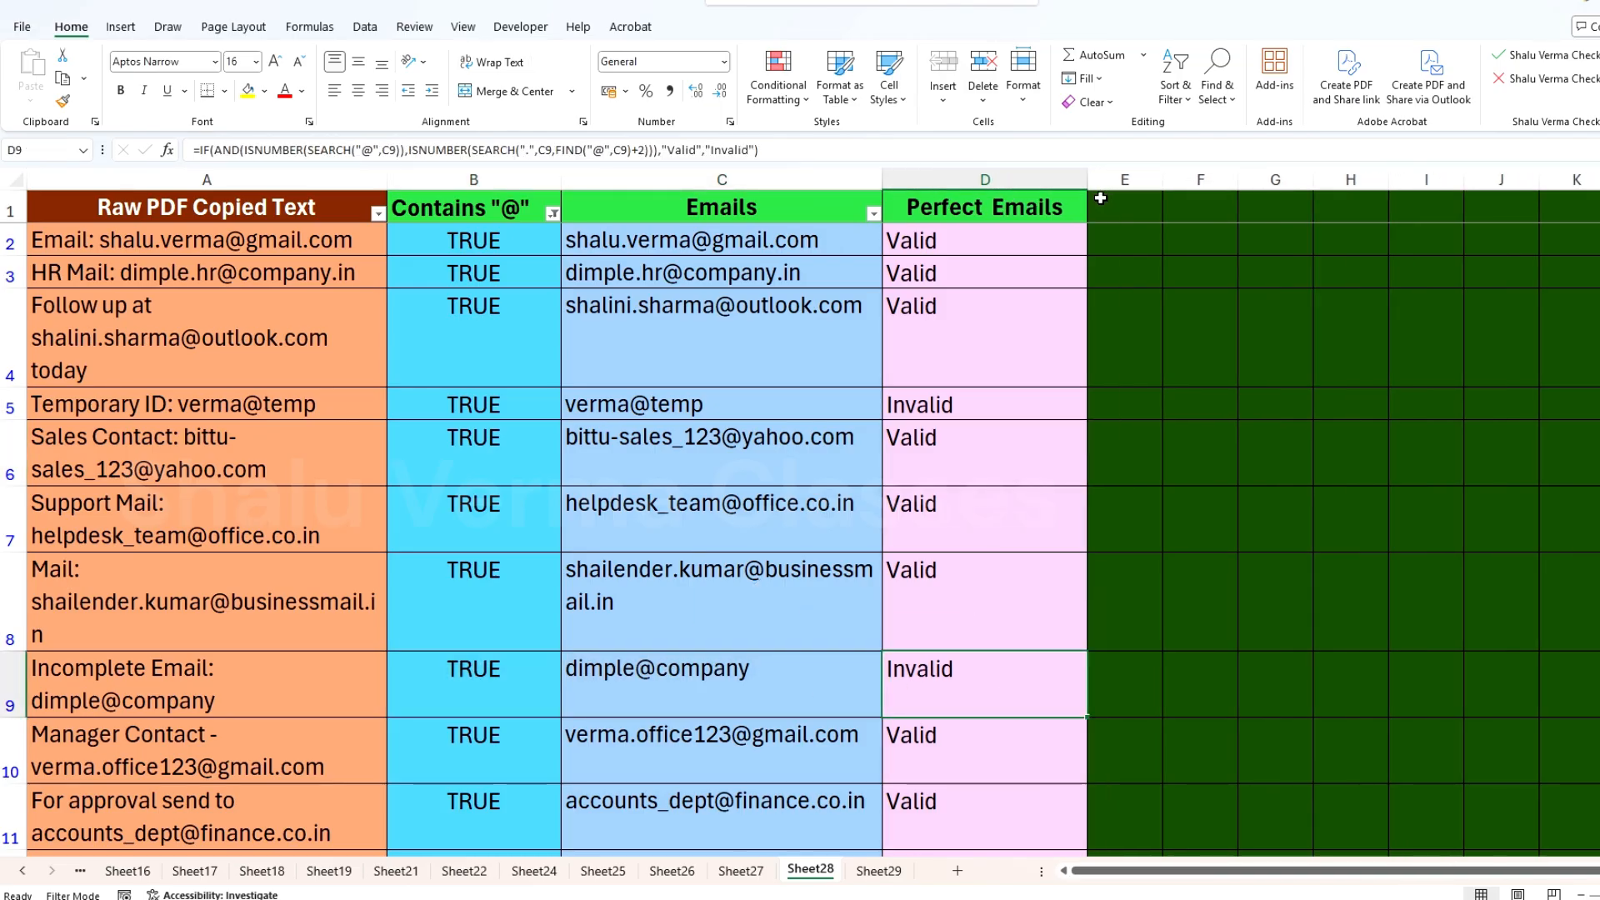
{"action": "left_click", "coordinate": [996, 207]}
{"action": "type", "text": "Calidation"}
{"action": "key", "text": "Return"}
{"action": "left_click", "coordinate": [997, 205]}
{"action": "type", "text": "Validation"}
{"action": "key", "text": "Return"}
{"action": "double_click", "coordinate": [1087, 179]}
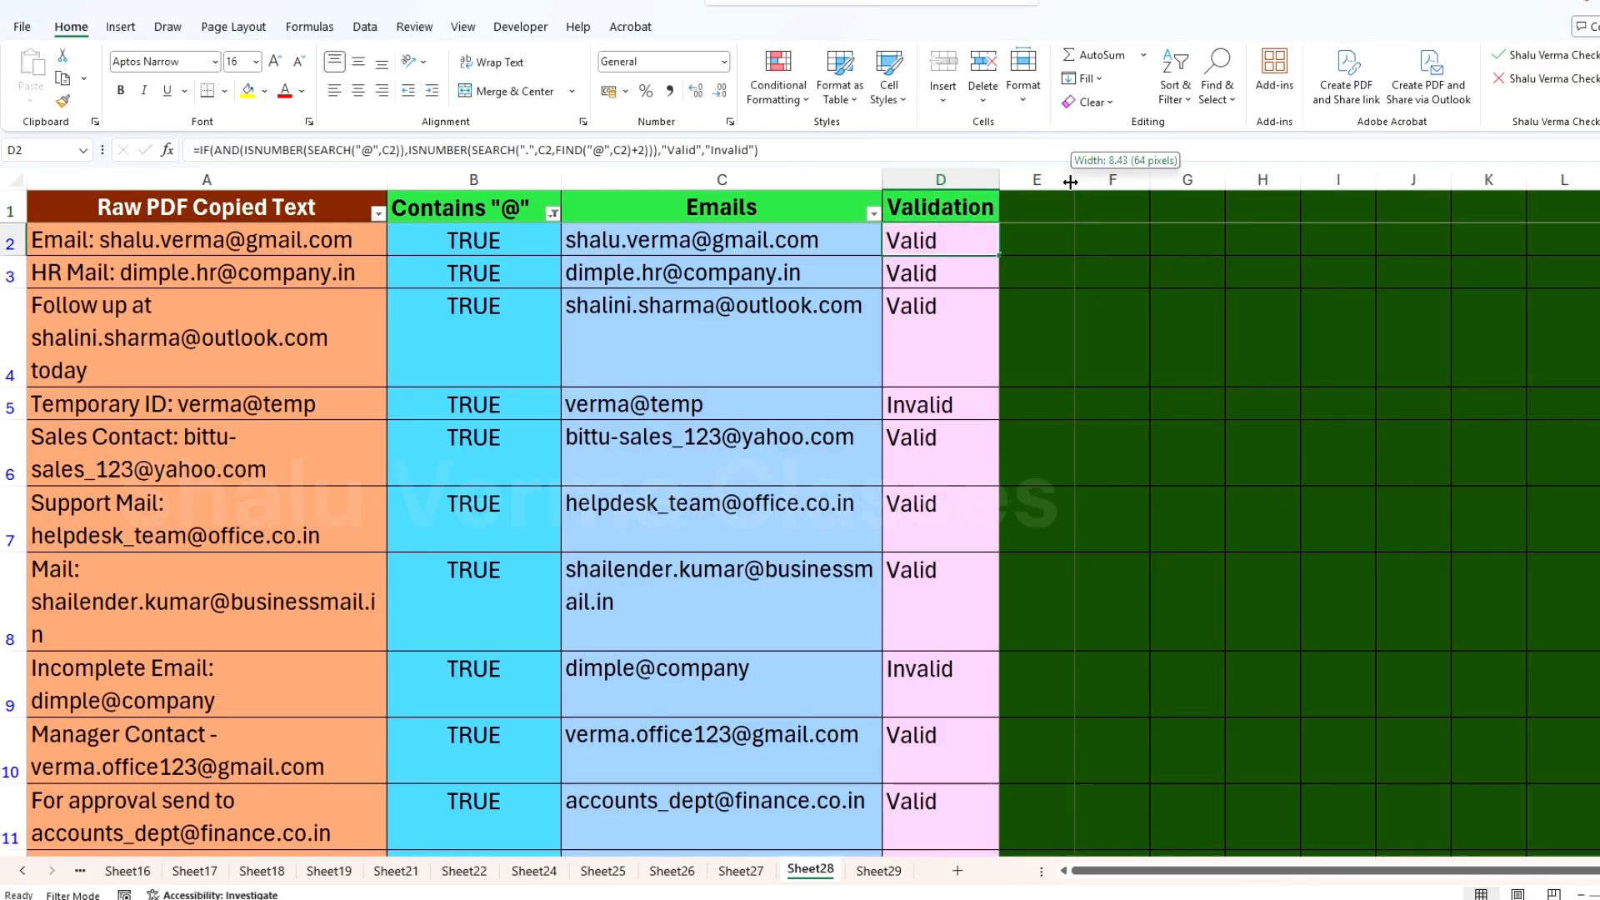
Step: Widen the empty column E and the Validation column D
{"action": "left_click_drag", "start_coordinate": [1074, 179], "coordinate": [1210, 179]}
{"action": "left_click", "coordinate": [940, 207]}
{"action": "left_click", "coordinate": [63, 101]}
{"action": "key", "text": "Escape"}
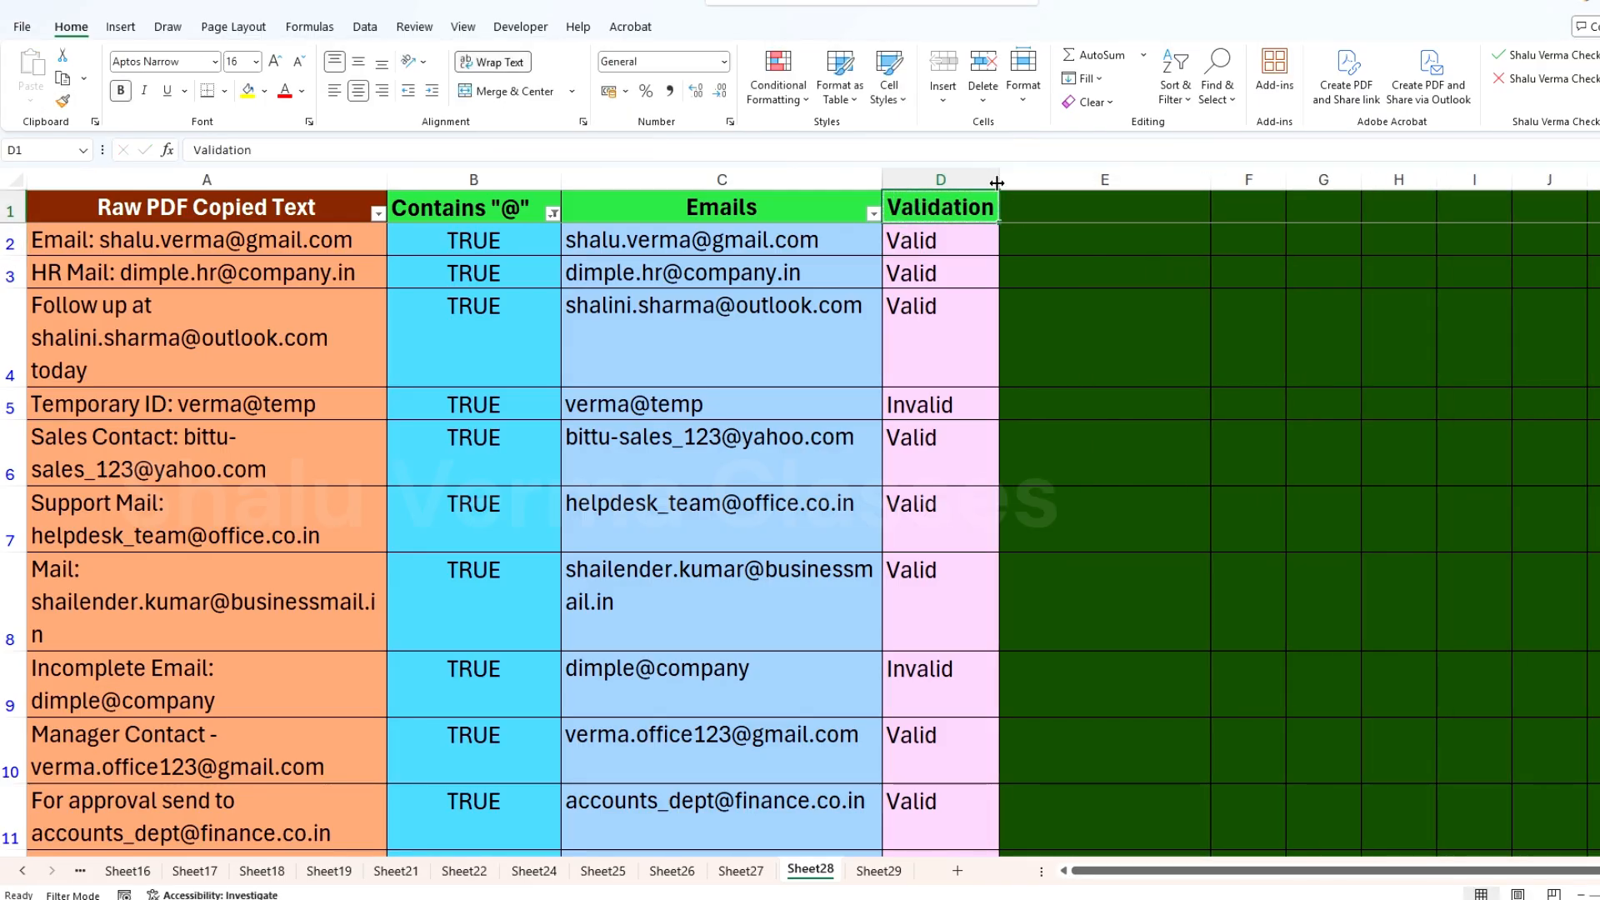
{"action": "left_click_drag", "start_coordinate": [999, 179], "coordinate": [1073, 179]}
Step: Remove the filter and reapply it so that the Validation column is included
{"action": "left_click", "coordinate": [1223, 105]}
{"action": "left_click", "coordinate": [1177, 104]}
{"action": "left_click", "coordinate": [1178, 208]}
{"action": "left_click", "coordinate": [1174, 102]}
{"action": "left_click", "coordinate": [1178, 209]}
{"action": "left_click", "coordinate": [927, 242]}
Step: Filter the Validation column to show only the Valid rows and look through the filtered list
{"action": "left_click", "coordinate": [1065, 214]}
{"action": "left_click", "coordinate": [912, 450]}
{"action": "left_click", "coordinate": [885, 484]}
{"action": "left_click", "coordinate": [994, 617]}
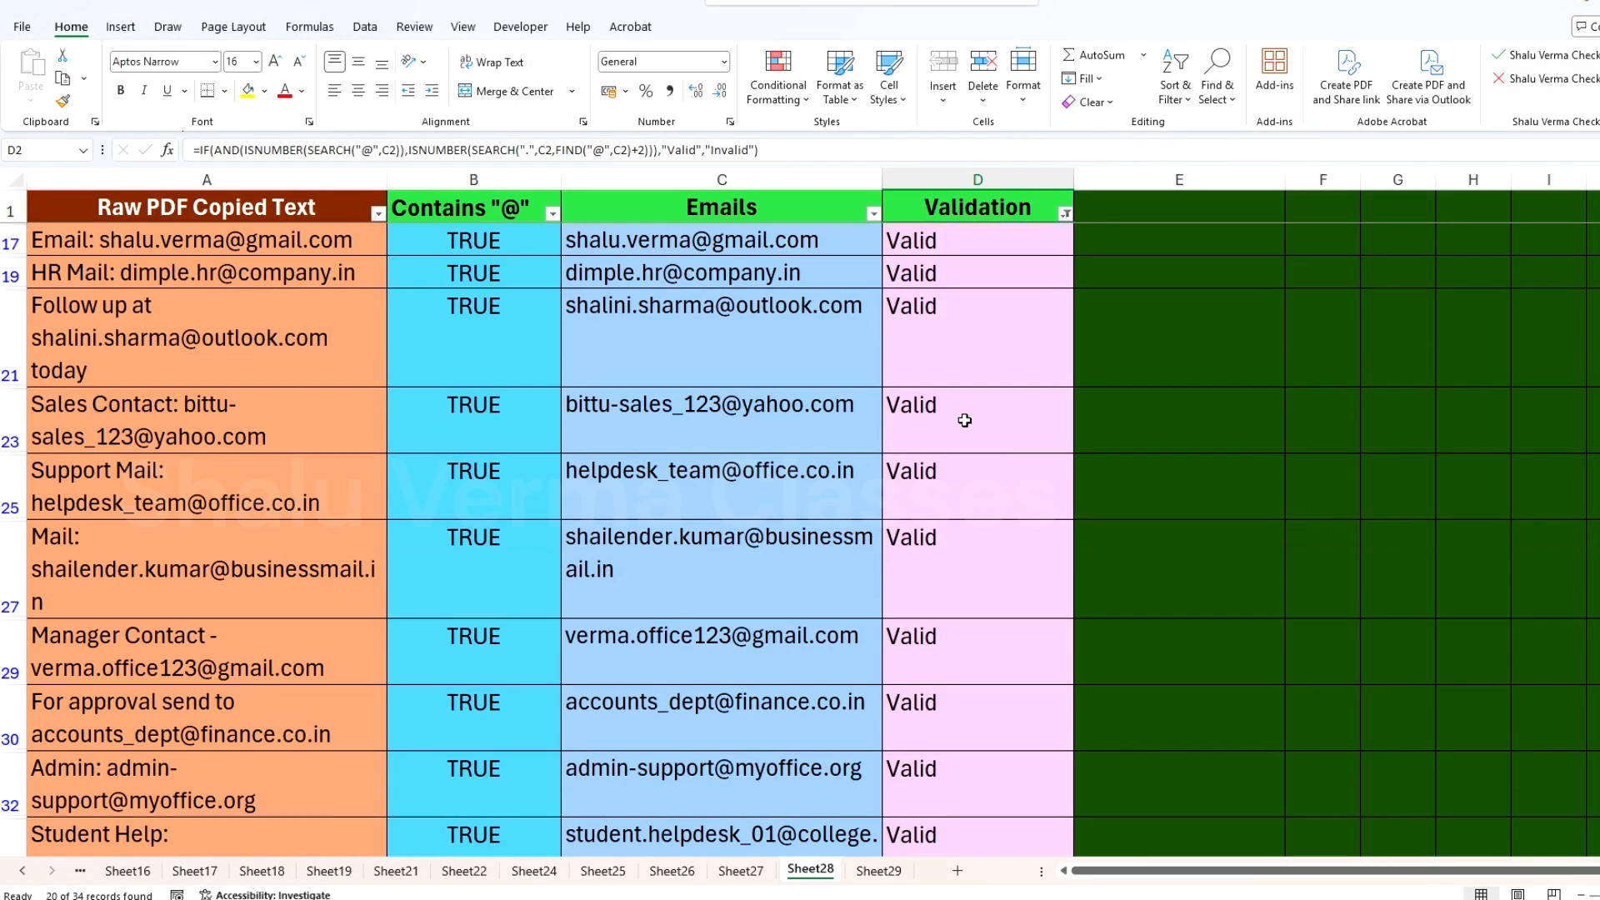
{"action": "scroll", "coordinate": [964, 421], "scroll_direction": "down", "scroll_amount": 5}
{"action": "scroll", "coordinate": [964, 421], "scroll_direction": "up", "scroll_amount": 5}
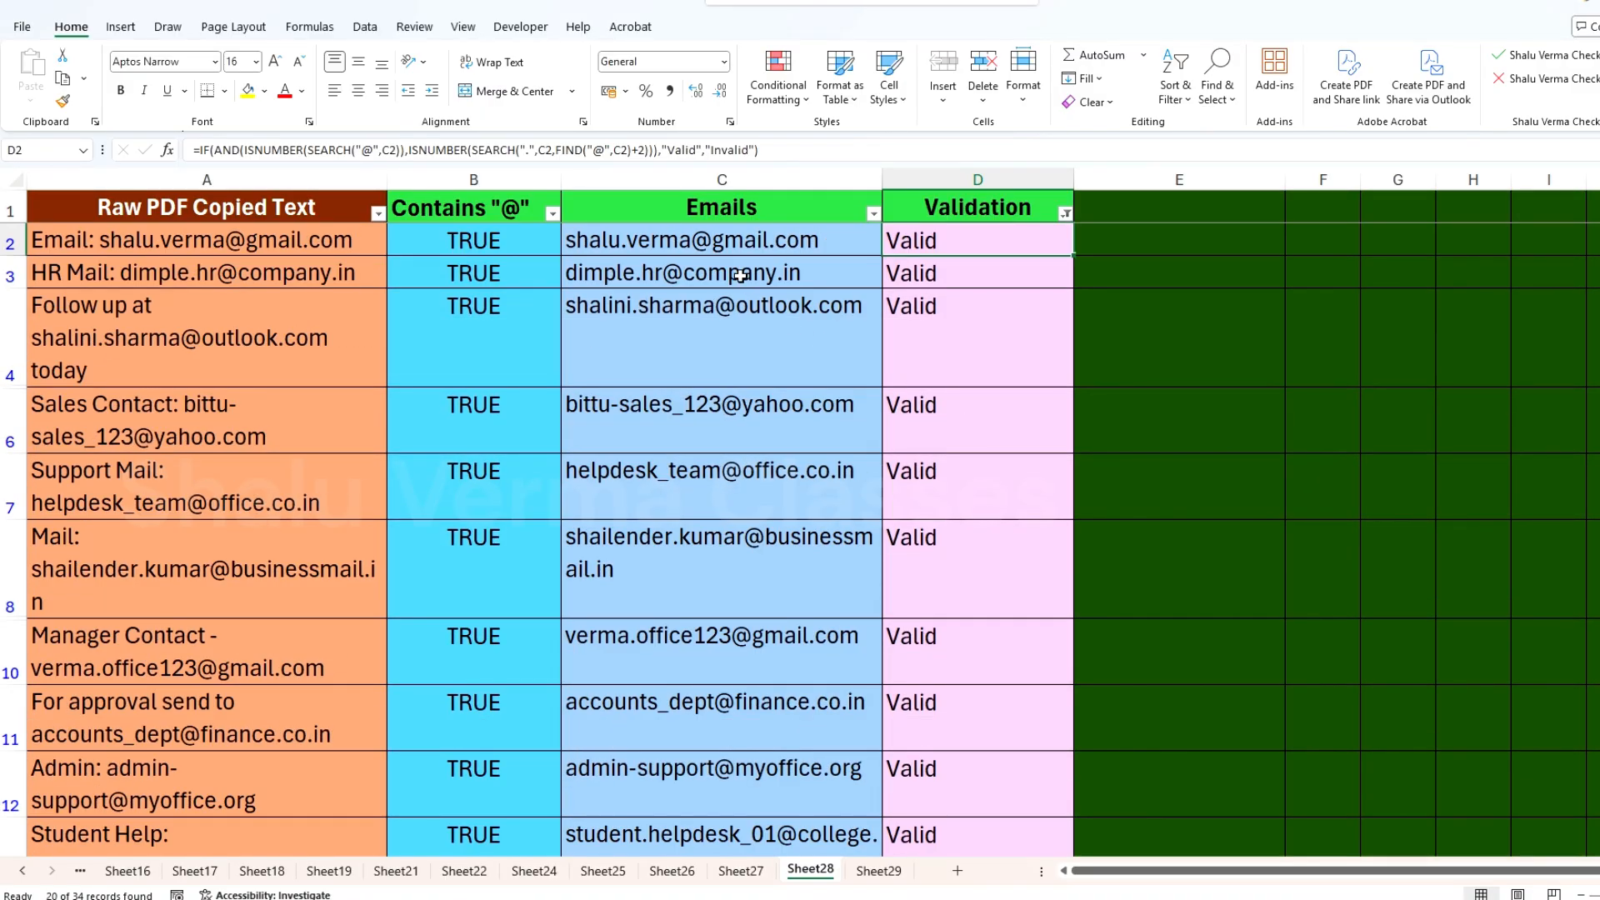
Step: Copy the filtered valid emails from C2 down to C34
{"action": "left_click", "coordinate": [731, 243]}
{"action": "scroll", "coordinate": [749, 447], "scroll_direction": "down", "scroll_amount": 5}
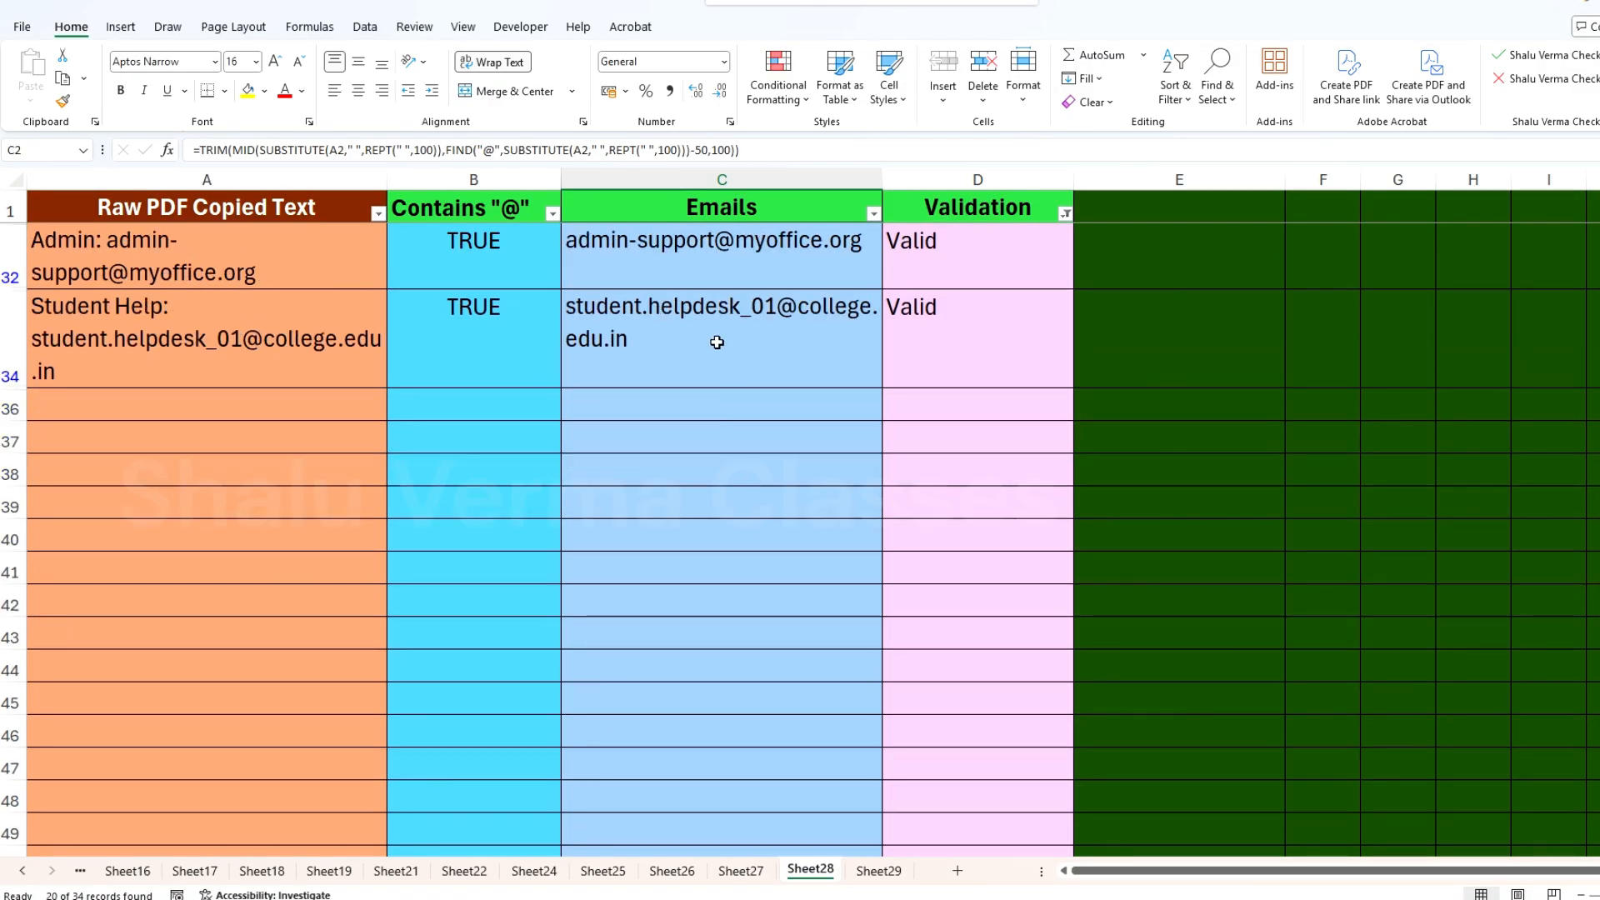
{"action": "left_click", "coordinate": [714, 329], "text": "shift"}
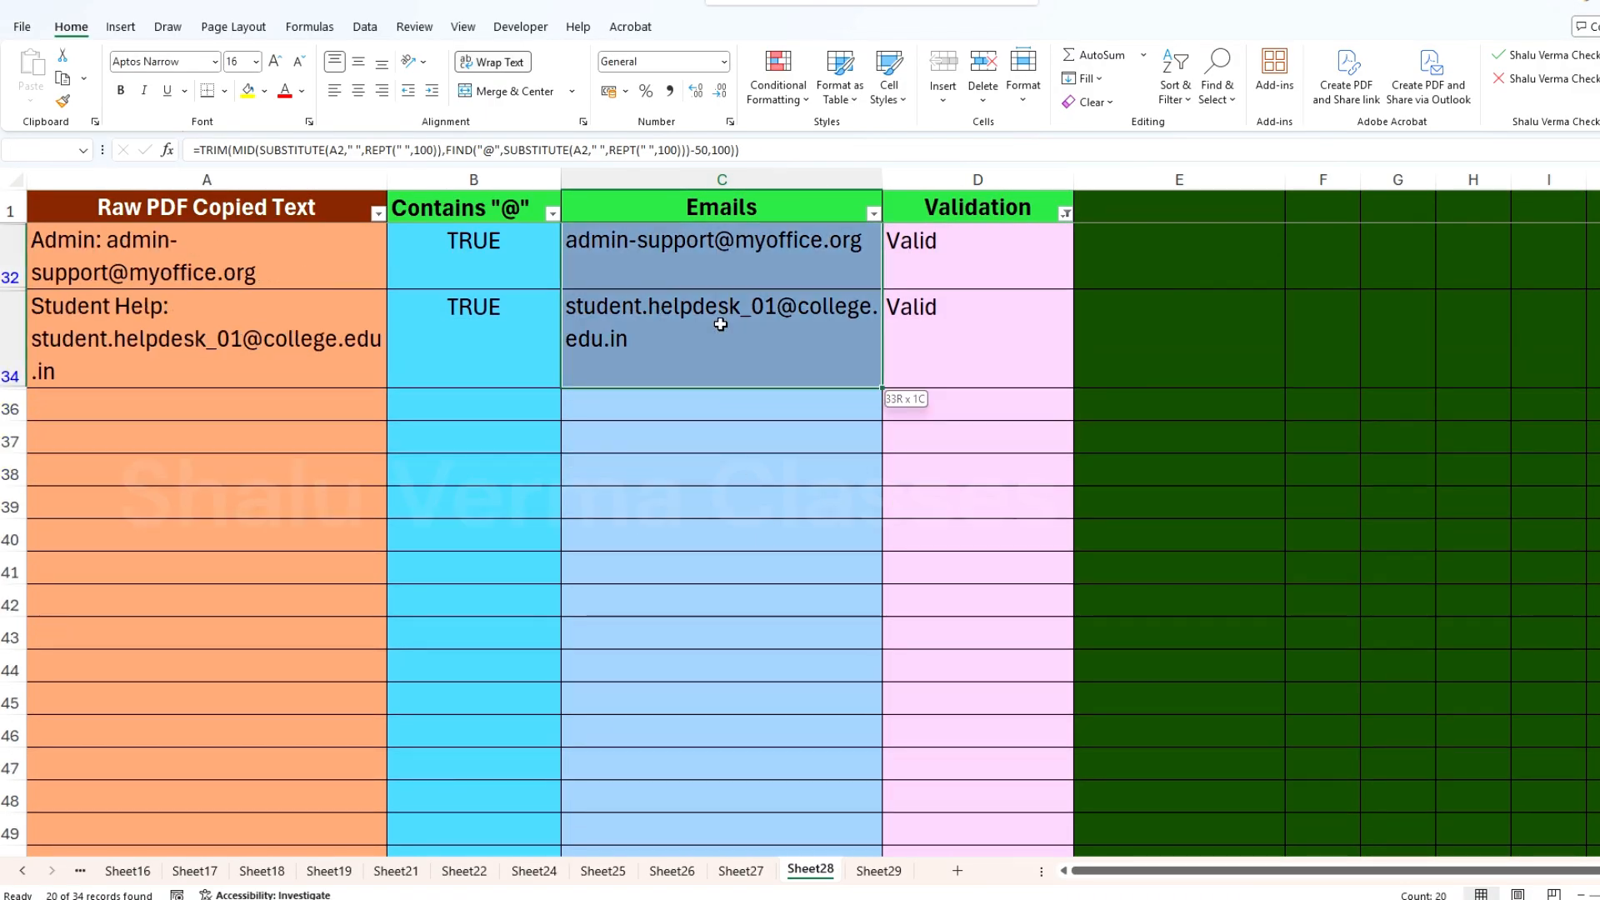
{"action": "left_click", "coordinate": [62, 79]}
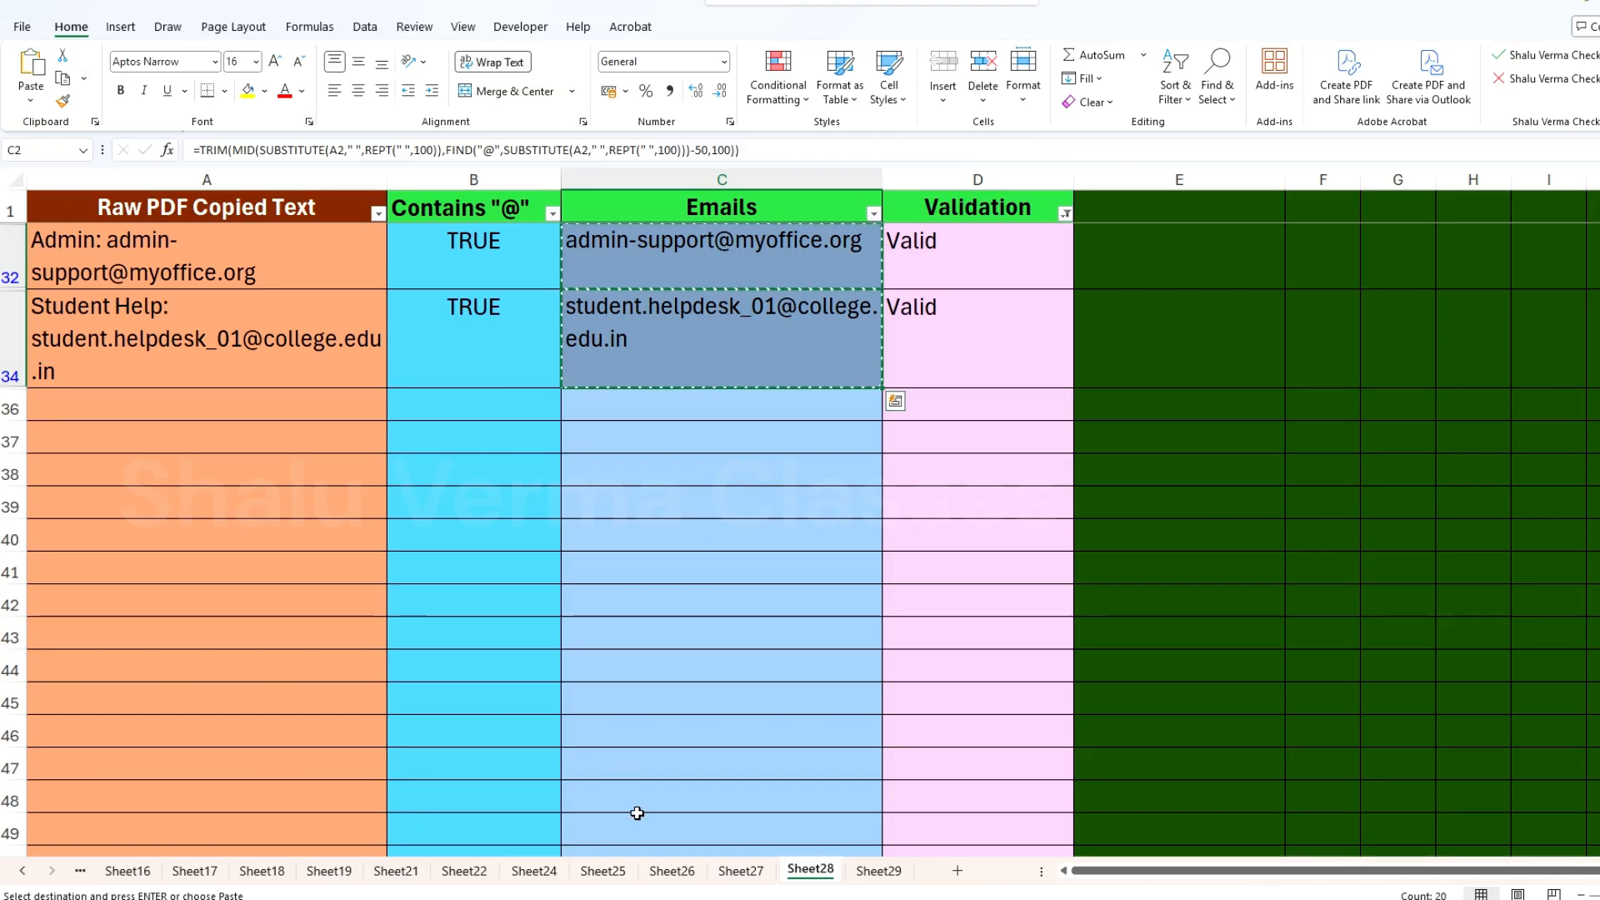
Step: Paste the copied emails into Sheet29 under the Perfect Emails header, starting at A2
{"action": "left_click", "coordinate": [878, 871]}
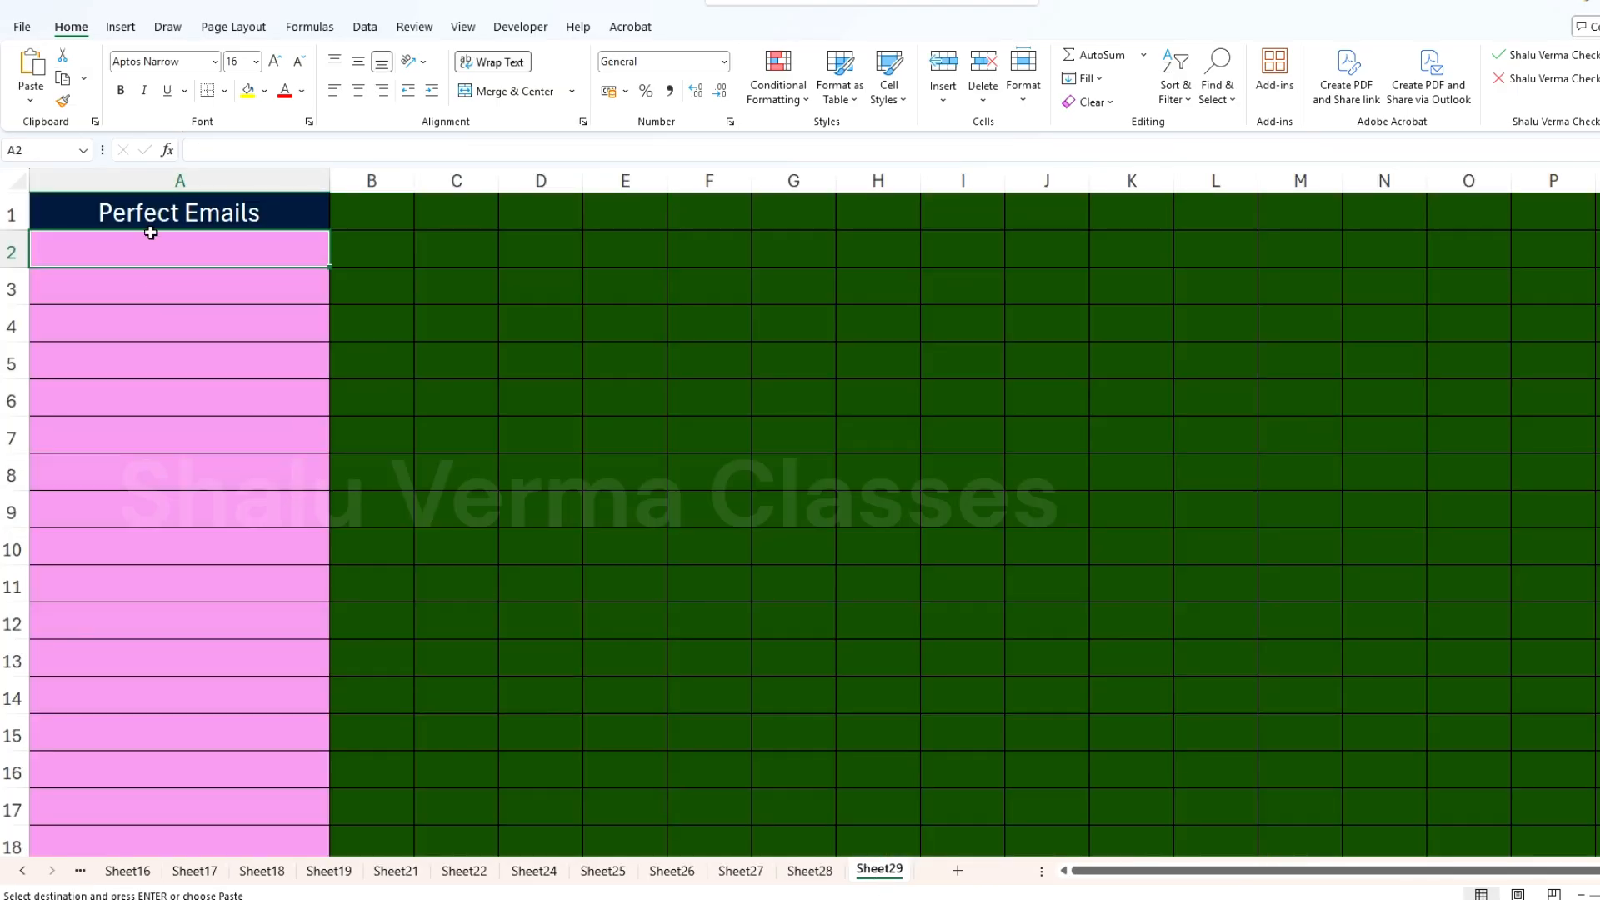
{"action": "left_click", "coordinate": [34, 100]}
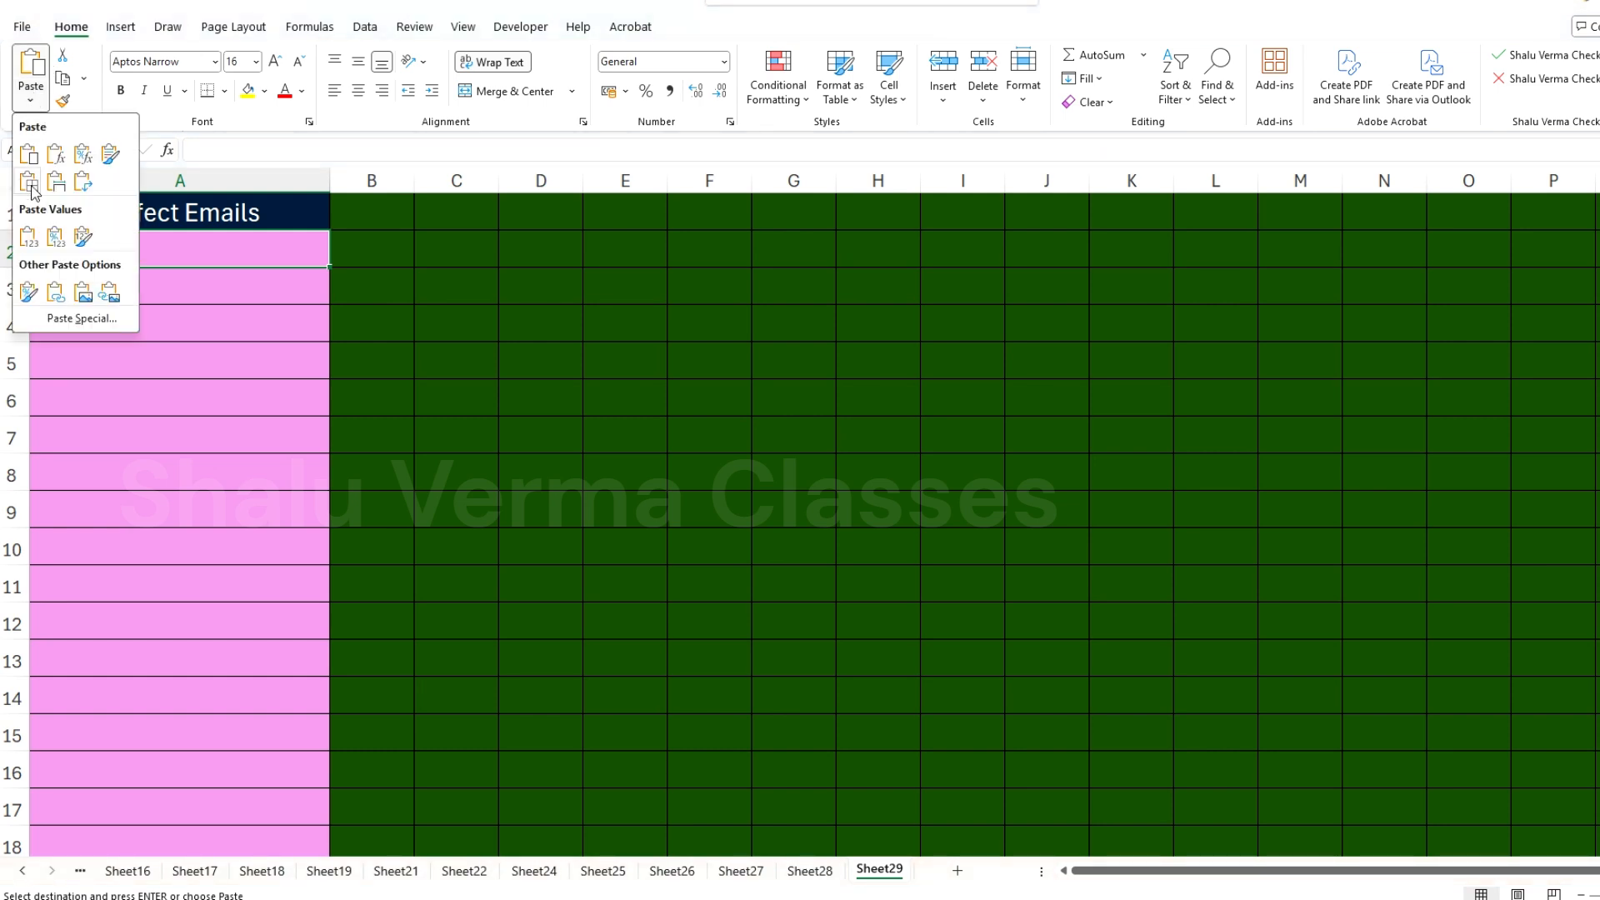
{"action": "left_click", "coordinate": [350, 3]}
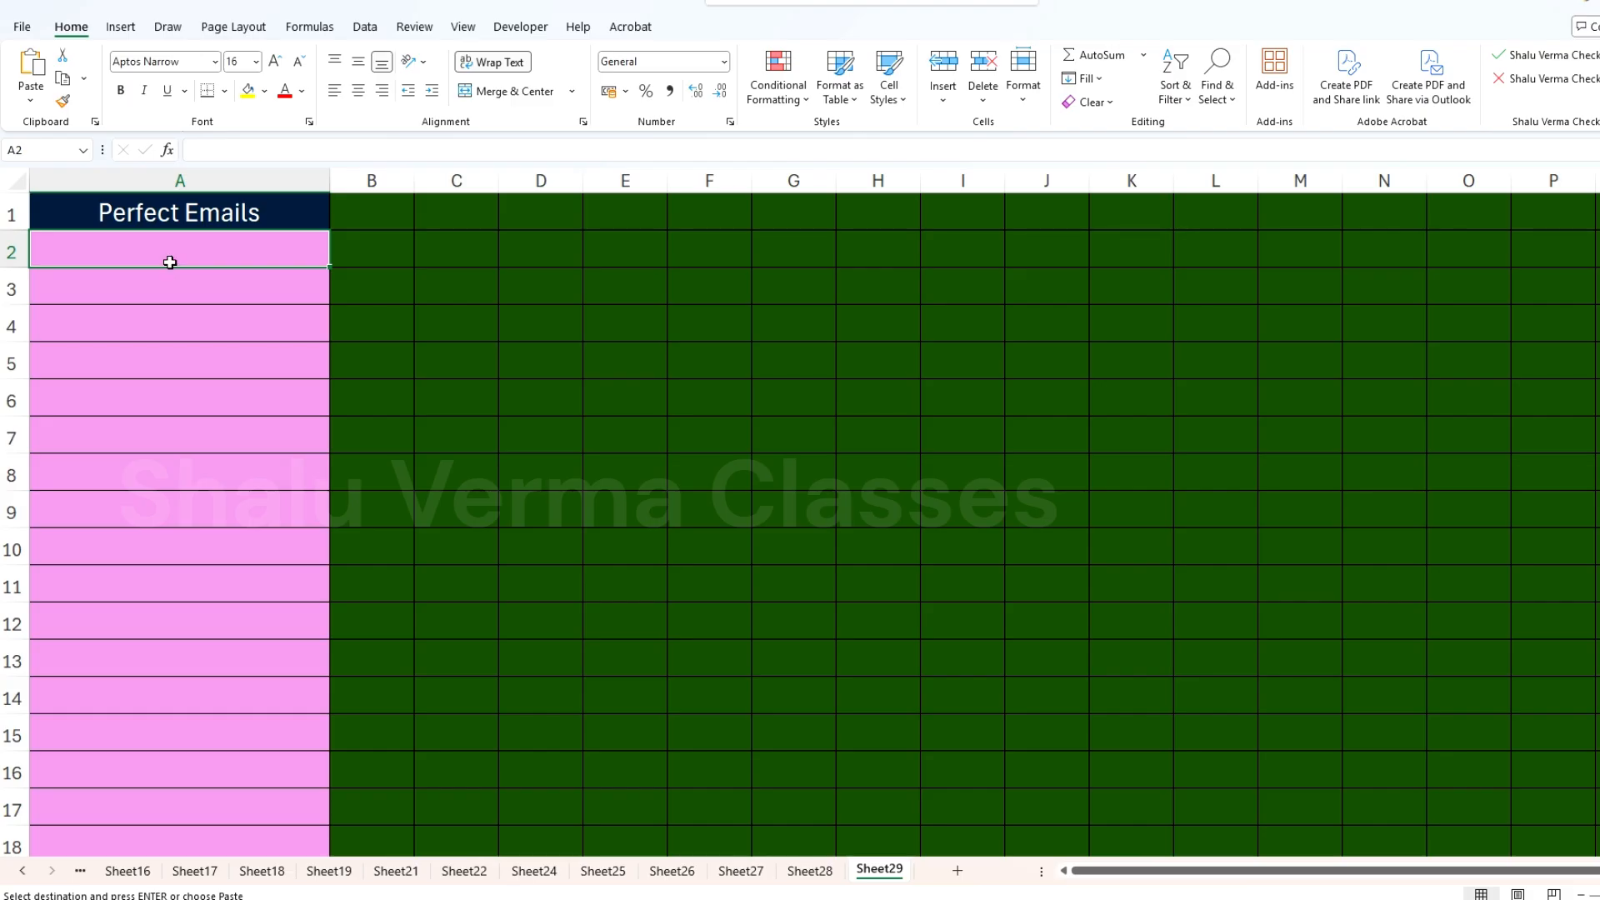
{"action": "key", "text": "ctrl+shift+Down"}
{"action": "key", "text": "ctrl+v"}
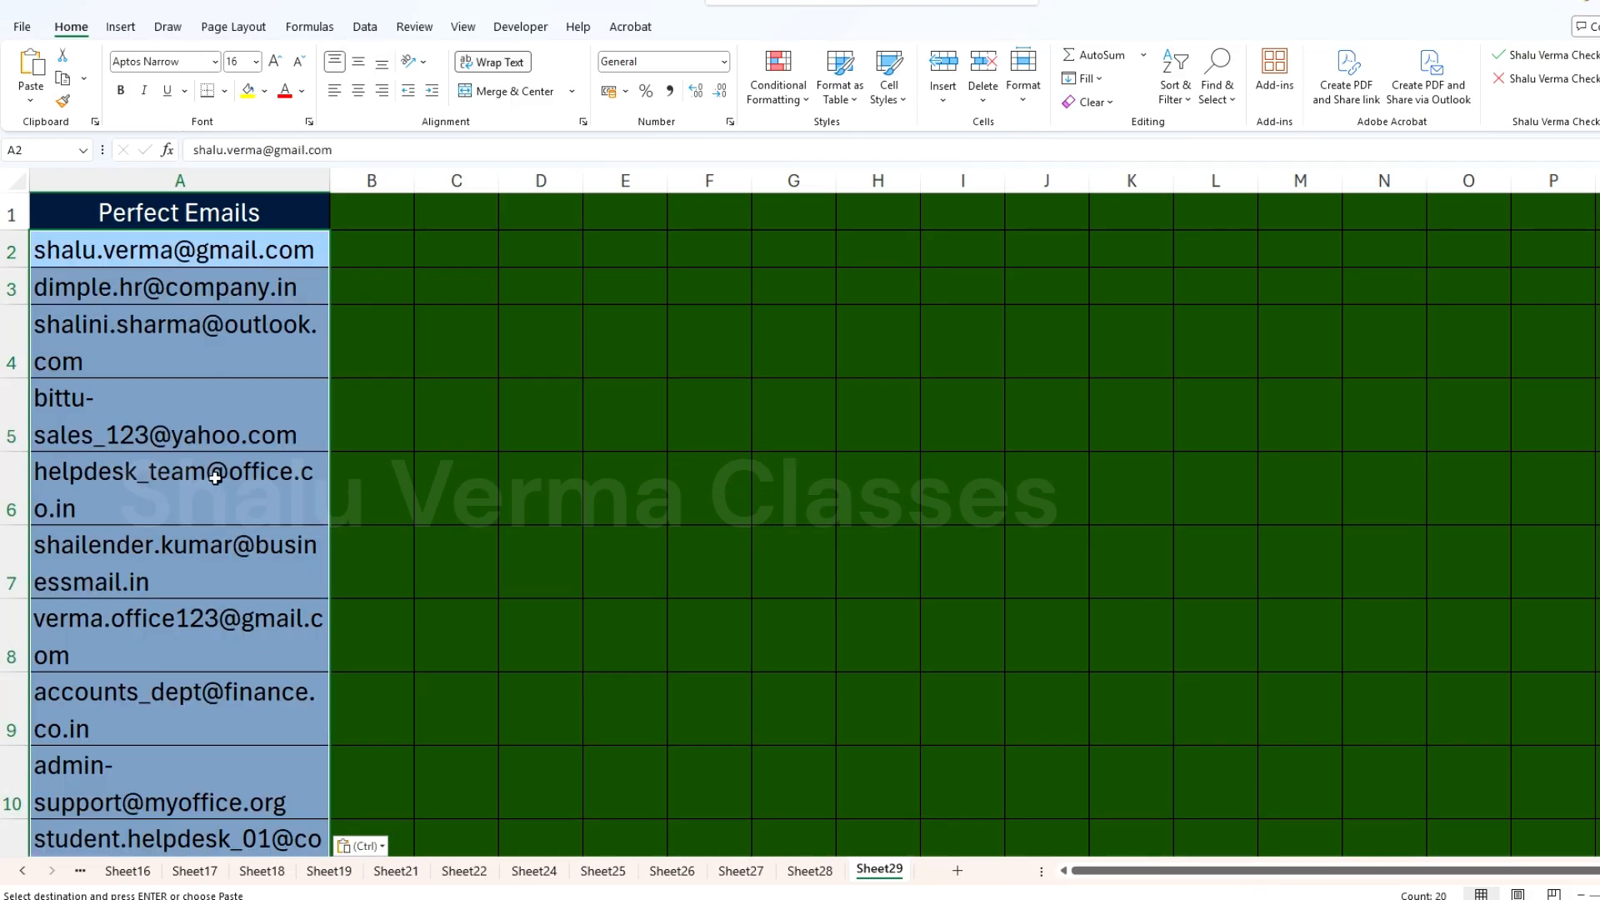
Step: Look through the pasted emails on Sheet29 and widen column A so the addresses fit better
{"action": "left_click", "coordinate": [240, 504]}
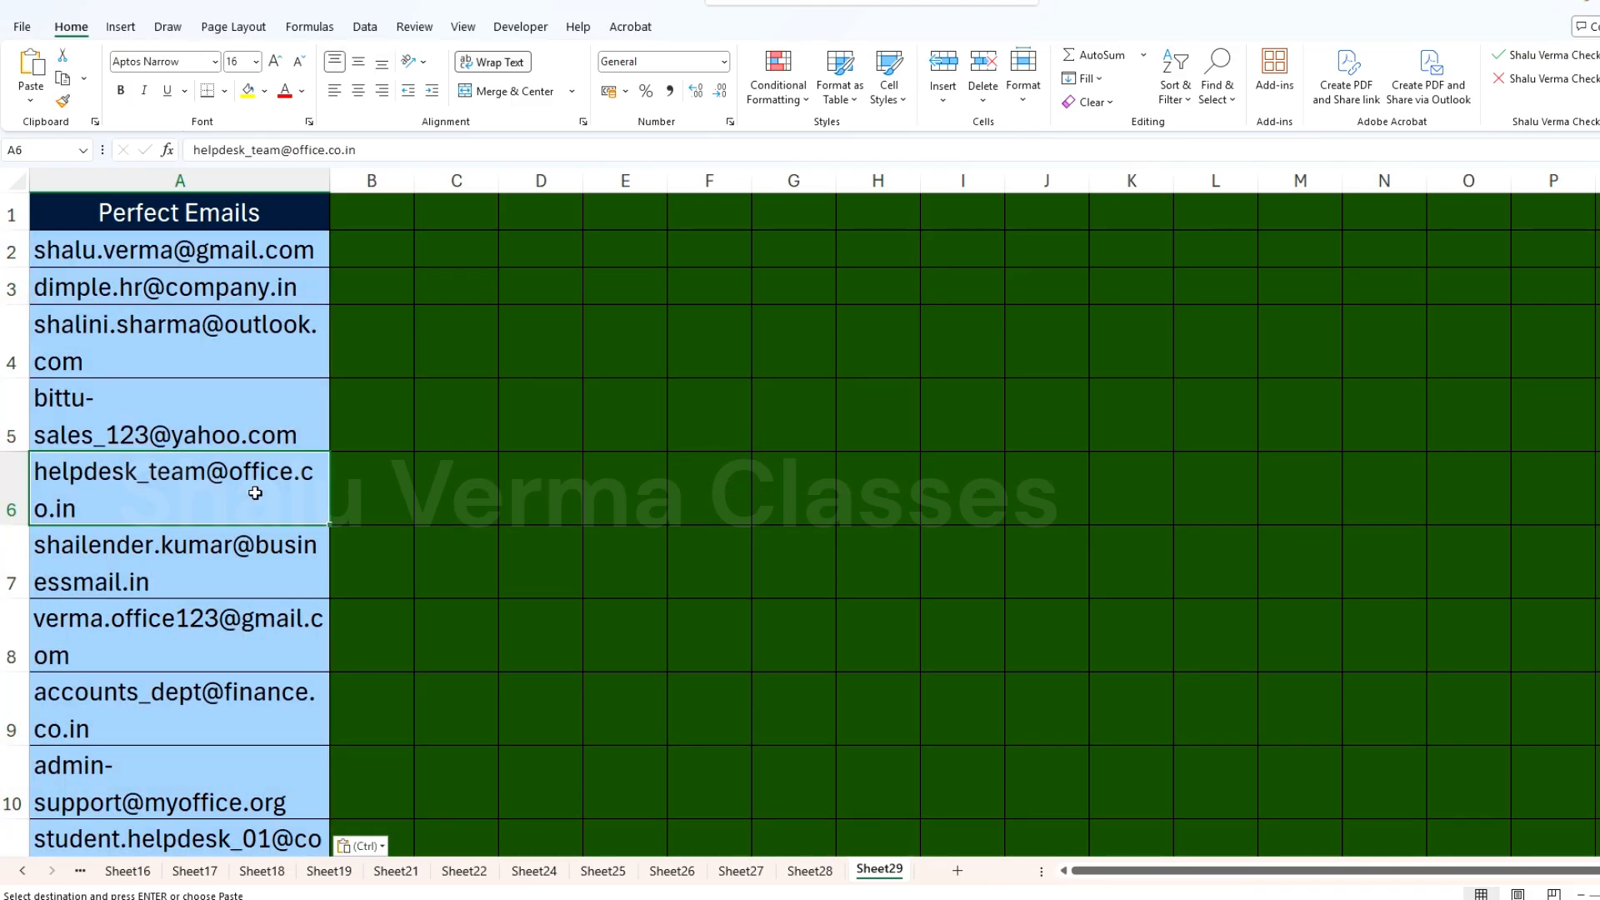
{"action": "scroll", "coordinate": [284, 458], "scroll_direction": "down", "scroll_amount": 6}
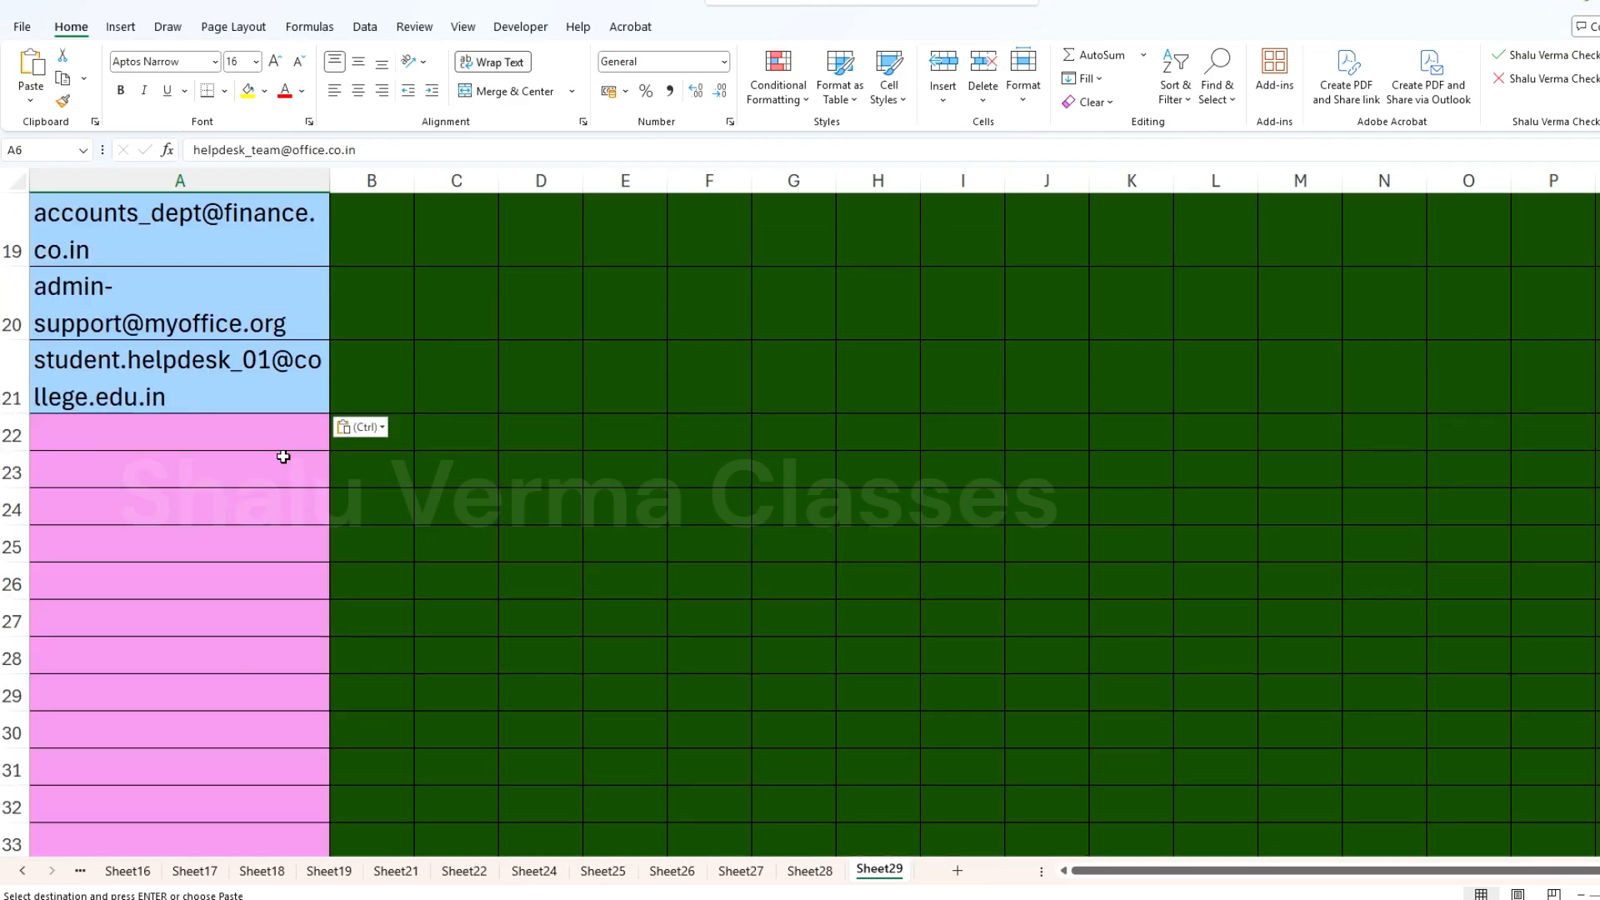
{"action": "scroll", "coordinate": [283, 457], "scroll_direction": "up", "scroll_amount": 4}
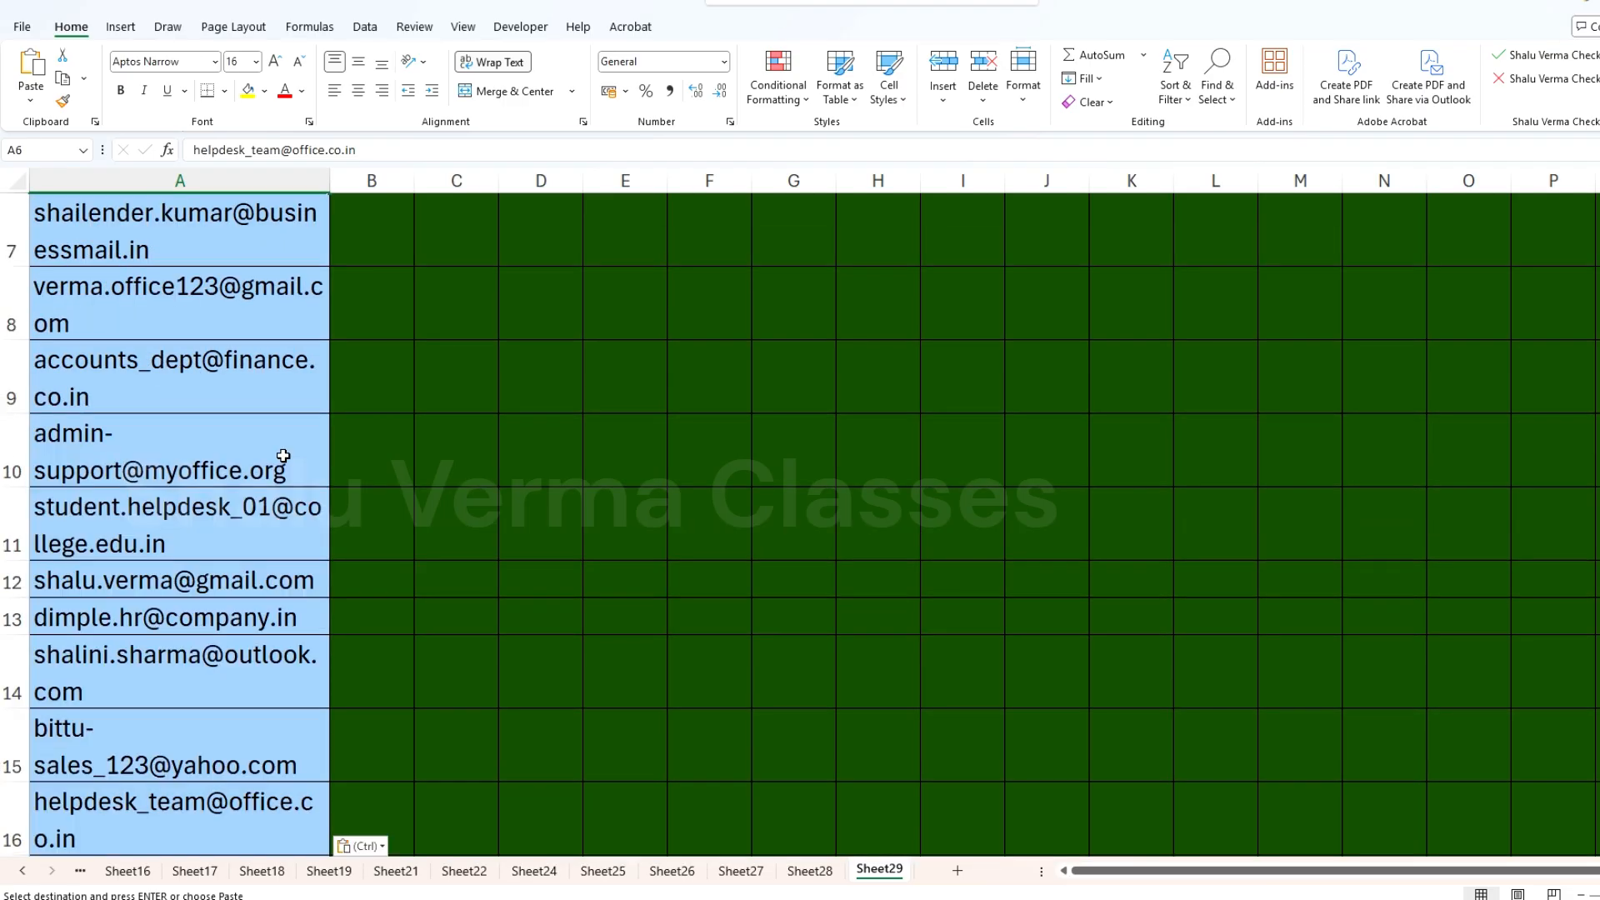
{"action": "scroll", "coordinate": [283, 455], "scroll_direction": "up", "scroll_amount": 2}
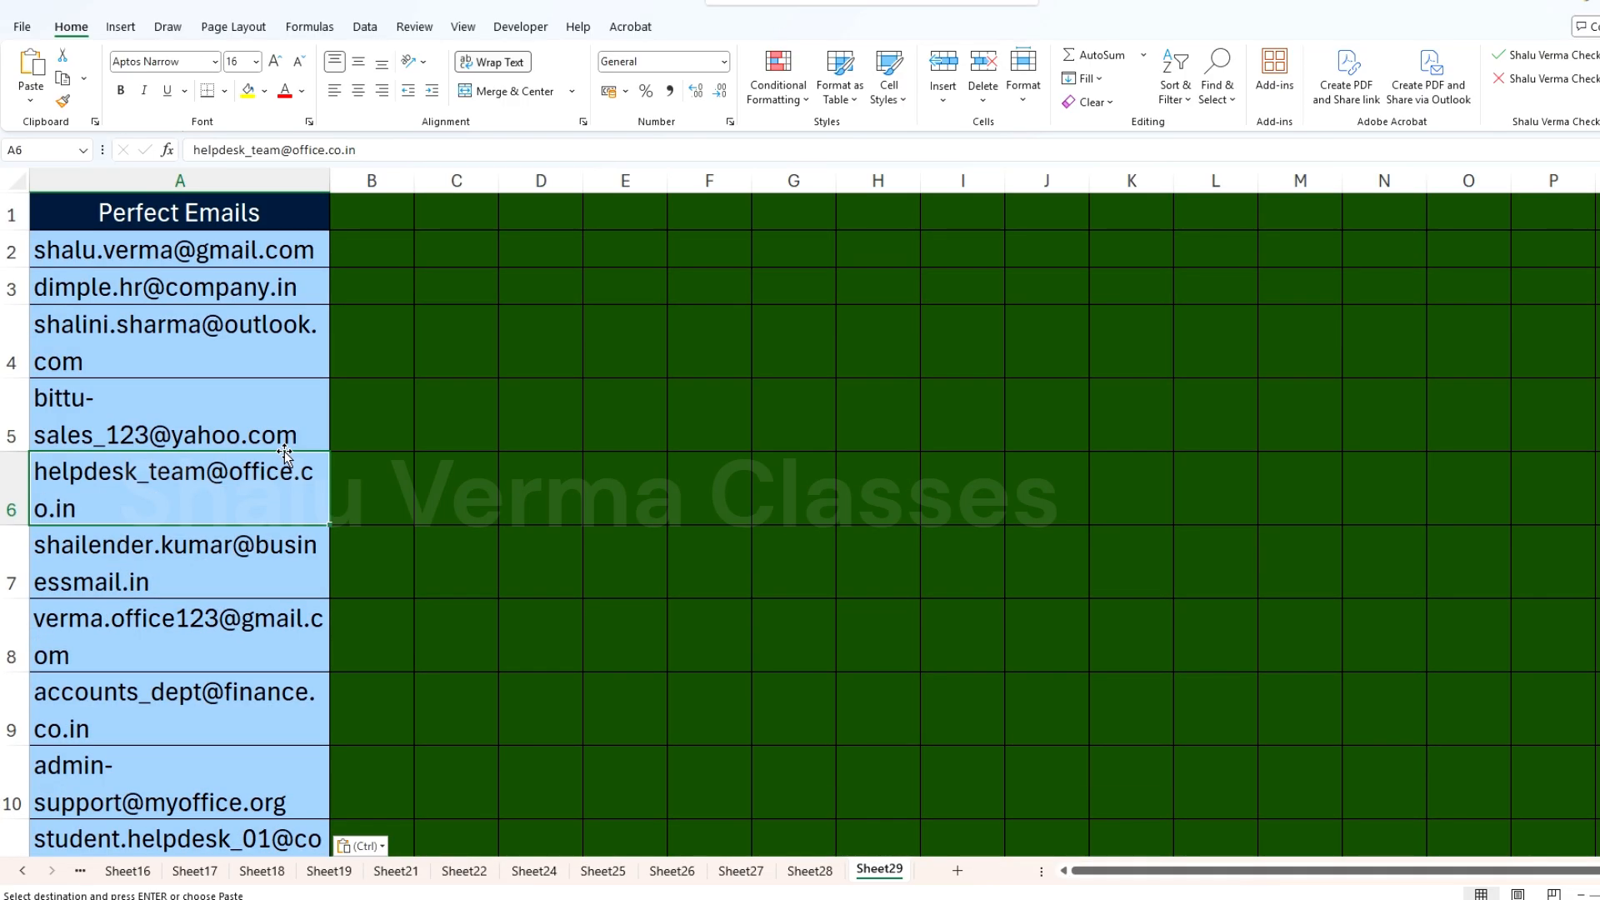
{"action": "left_click_drag", "start_coordinate": [329, 190], "coordinate": [383, 252]}
{"action": "left_click", "coordinate": [269, 255]}
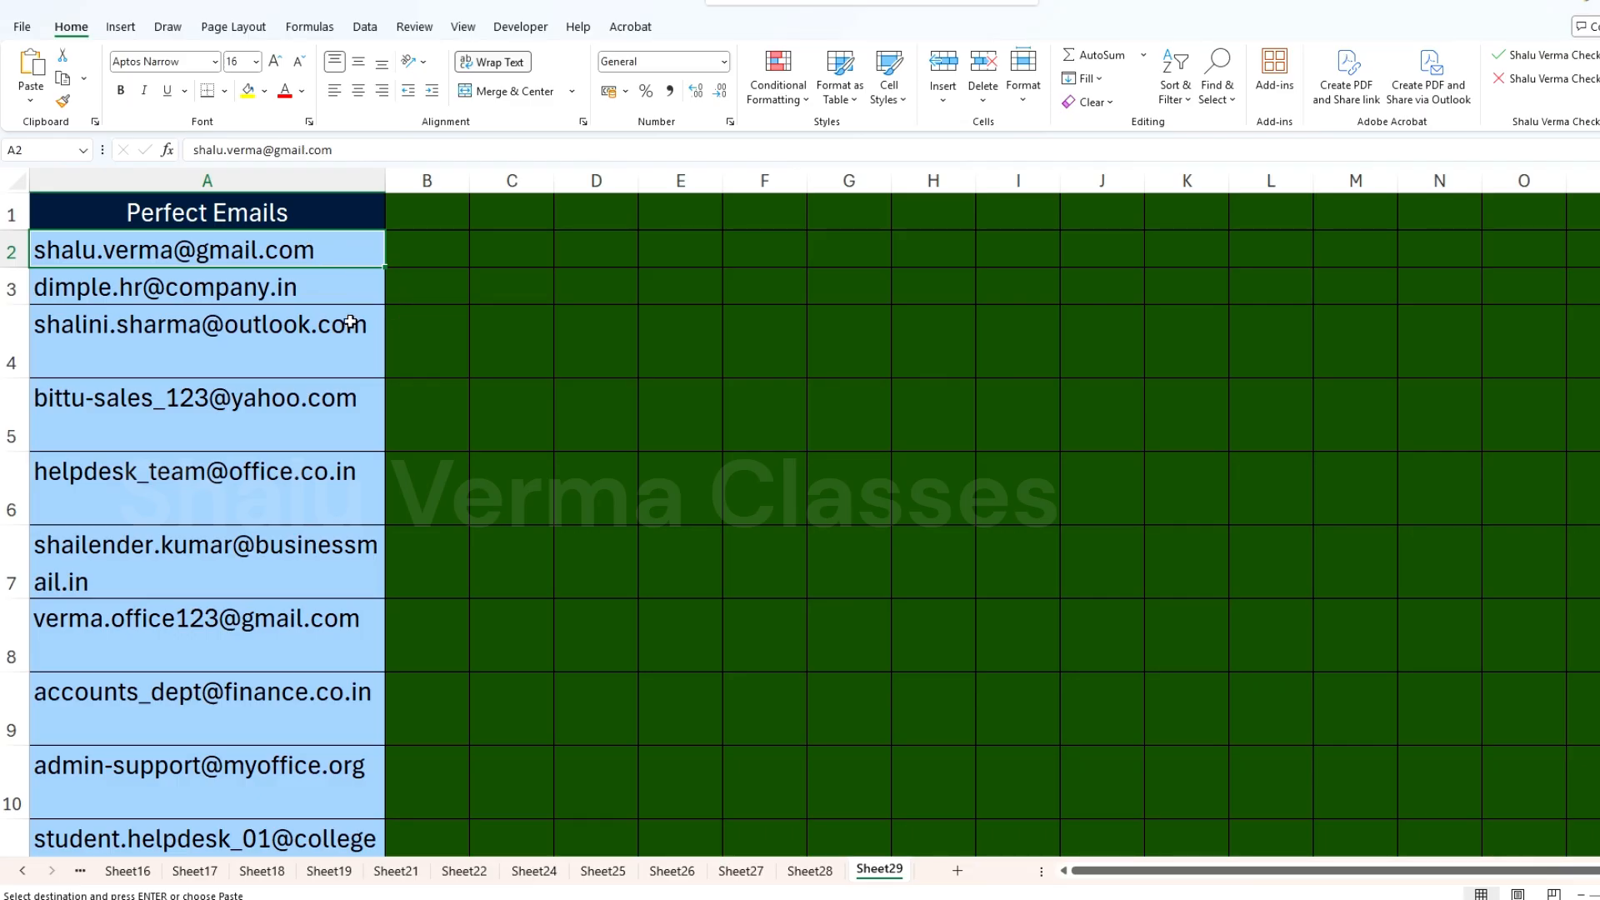
Step: Return to Sheet28 and select the last filtered email in C34
{"action": "left_click", "coordinate": [810, 871]}
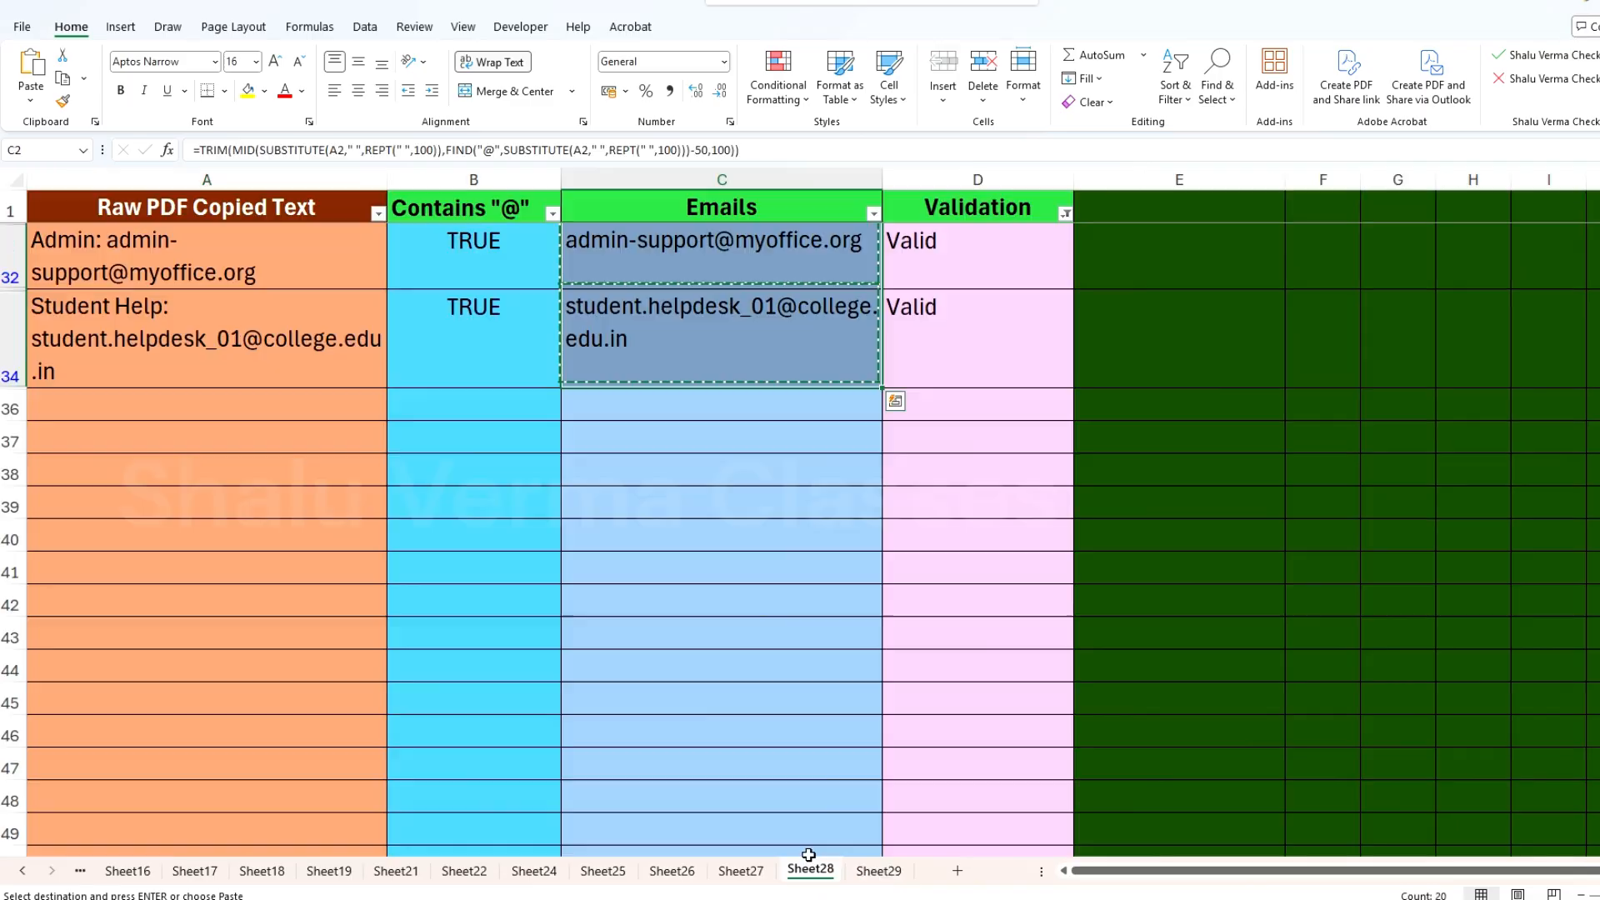
{"action": "left_click", "coordinate": [767, 327]}
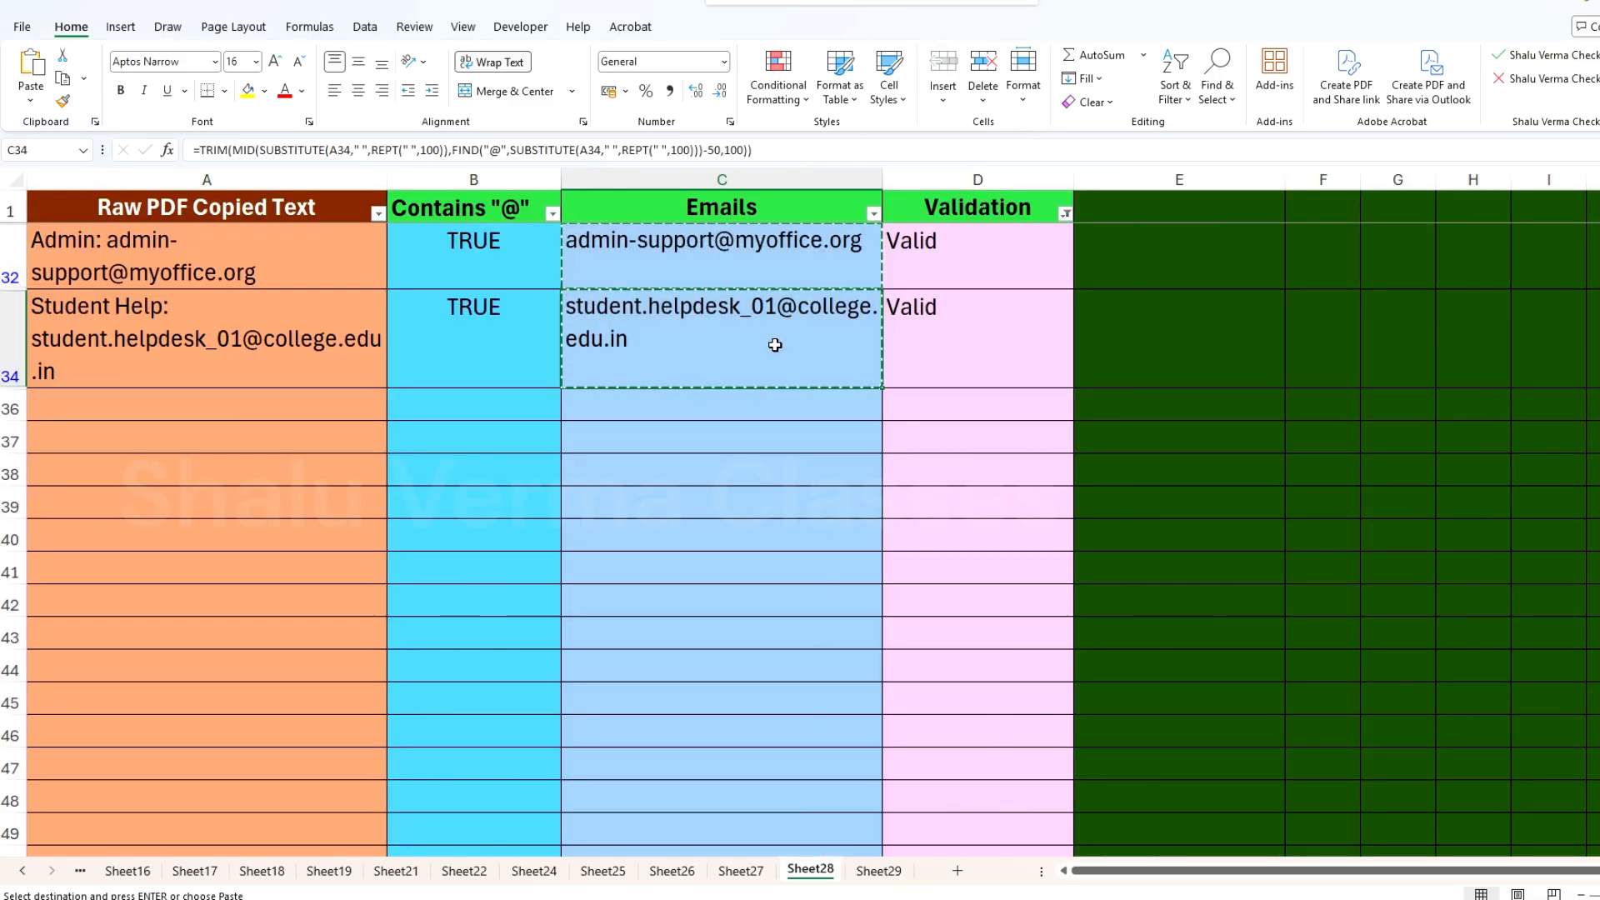
Step: Cancel the pending copy on Sheet28 and examine the full list of pasted addresses under Perfect Emails on Sheet29
{"action": "key", "text": "Escape"}
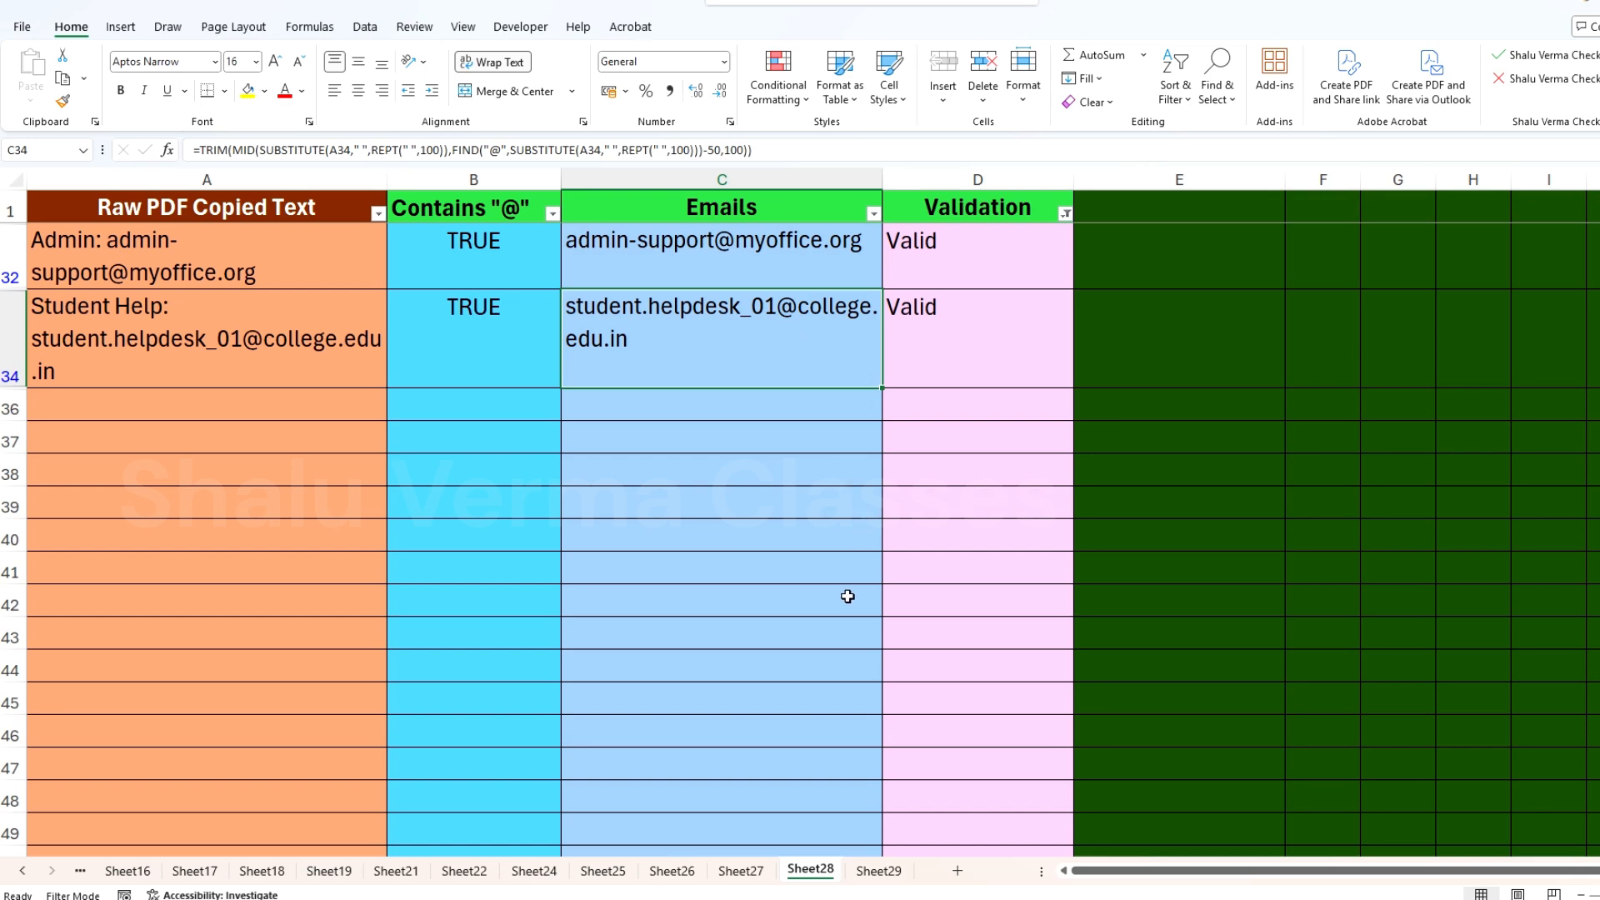
{"action": "scroll", "coordinate": [848, 595], "scroll_direction": "up", "scroll_amount": 10}
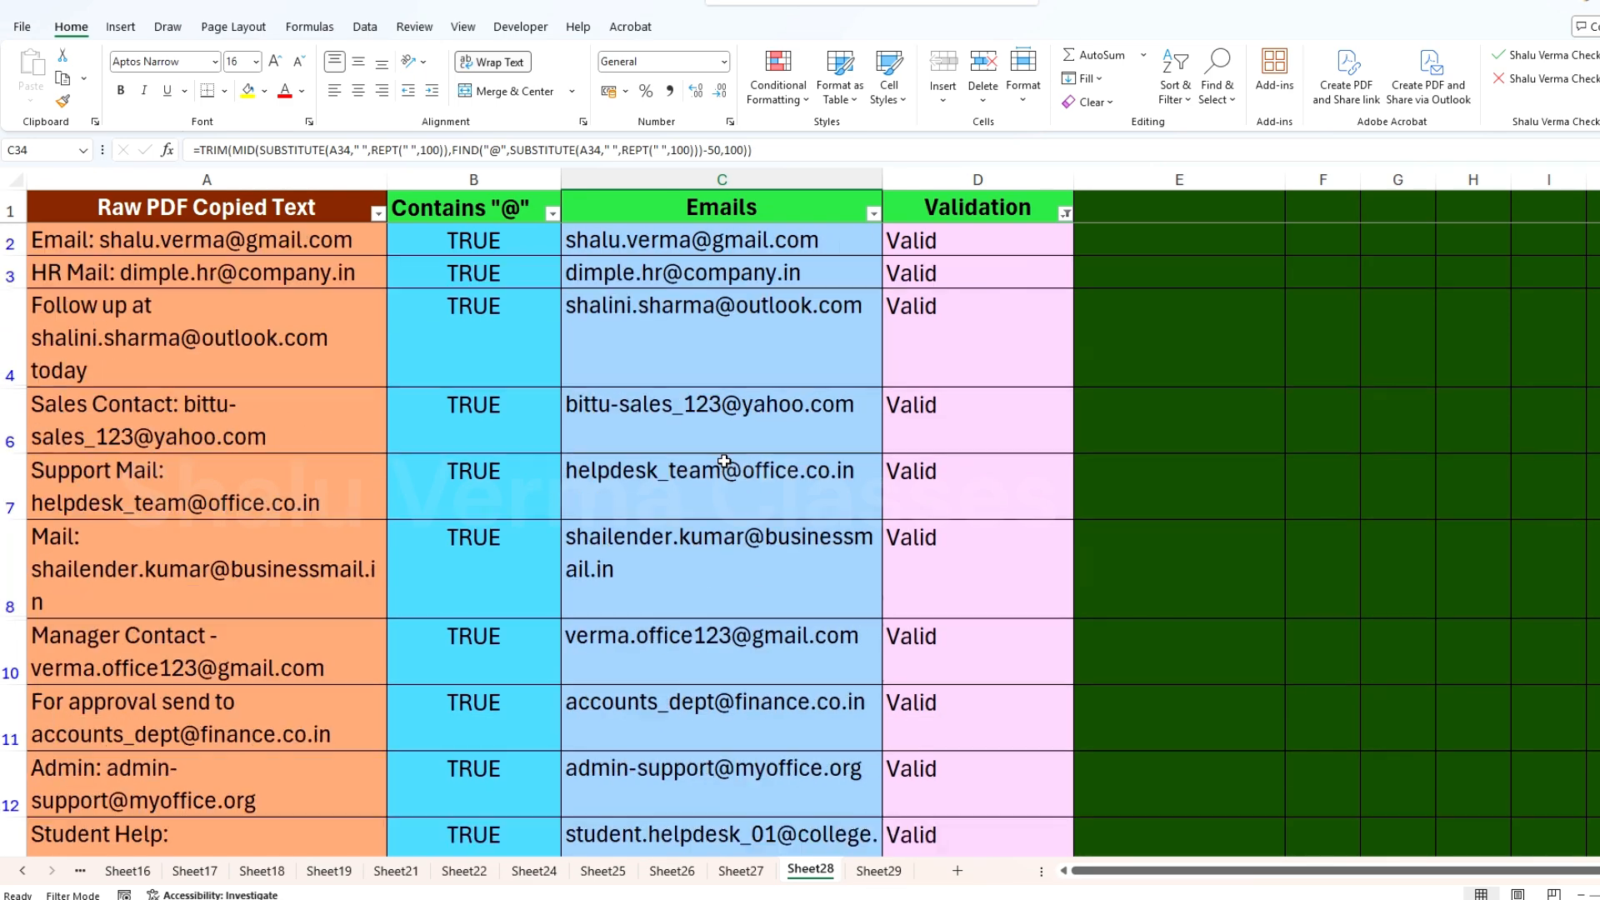
{"action": "left_click", "coordinate": [879, 871]}
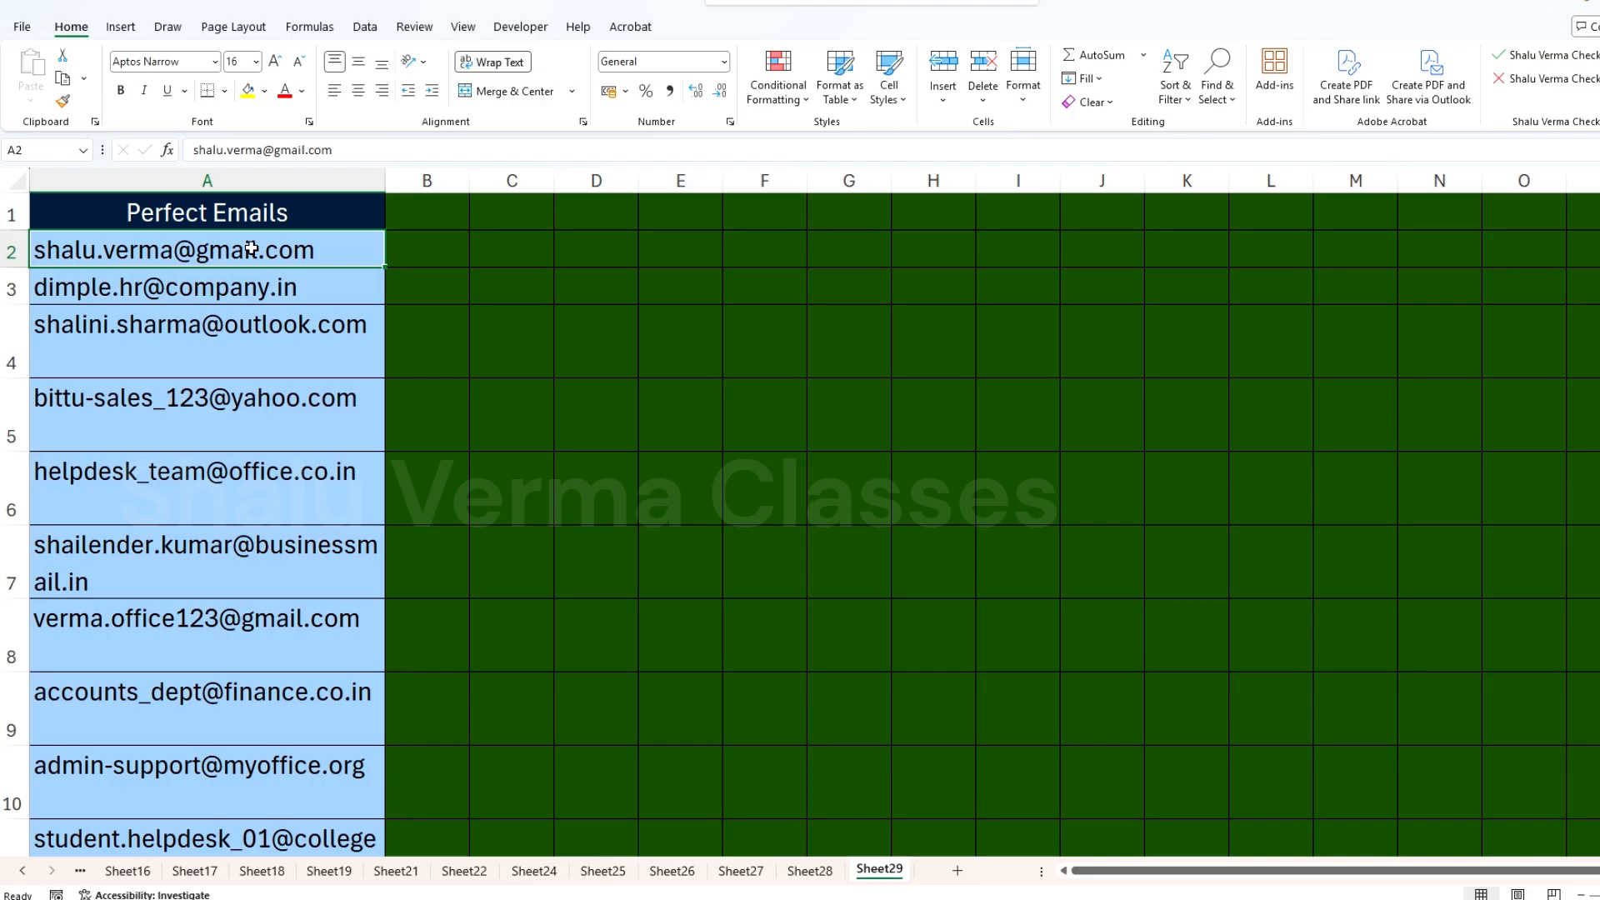
{"action": "left_click_drag", "start_coordinate": [257, 250], "coordinate": [265, 673]}
{"action": "scroll", "coordinate": [278, 633], "scroll_direction": "down", "scroll_amount": 8}
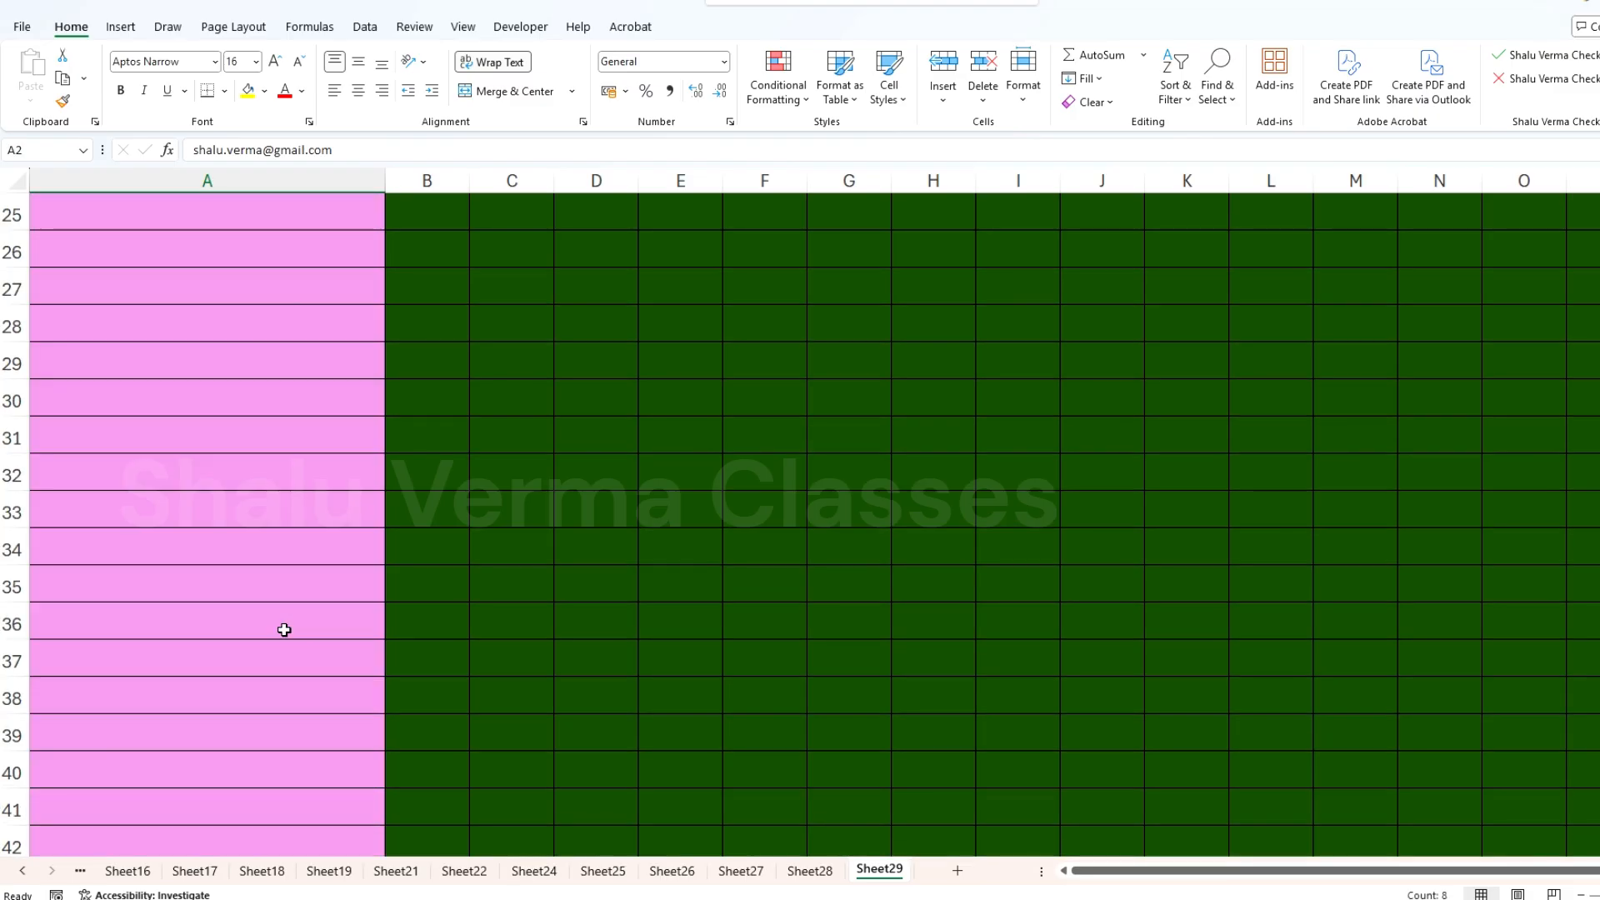
{"action": "scroll", "coordinate": [285, 626], "scroll_direction": "up", "scroll_amount": 5}
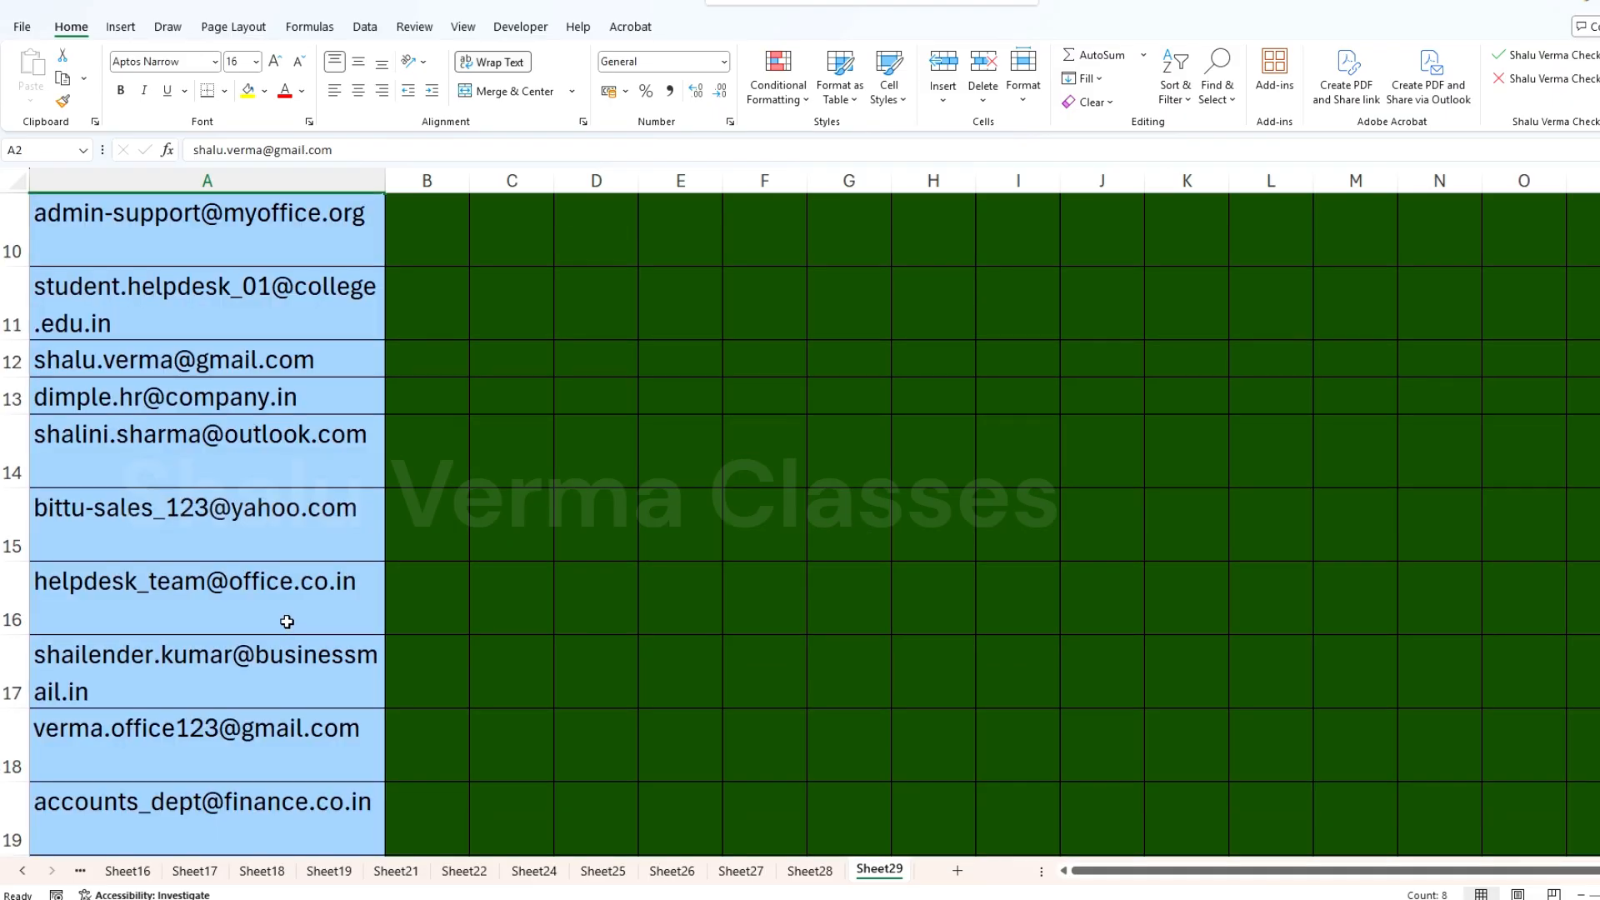
{"action": "scroll", "coordinate": [287, 621], "scroll_direction": "up", "scroll_amount": 3}
{"action": "left_click", "coordinate": [237, 419]}
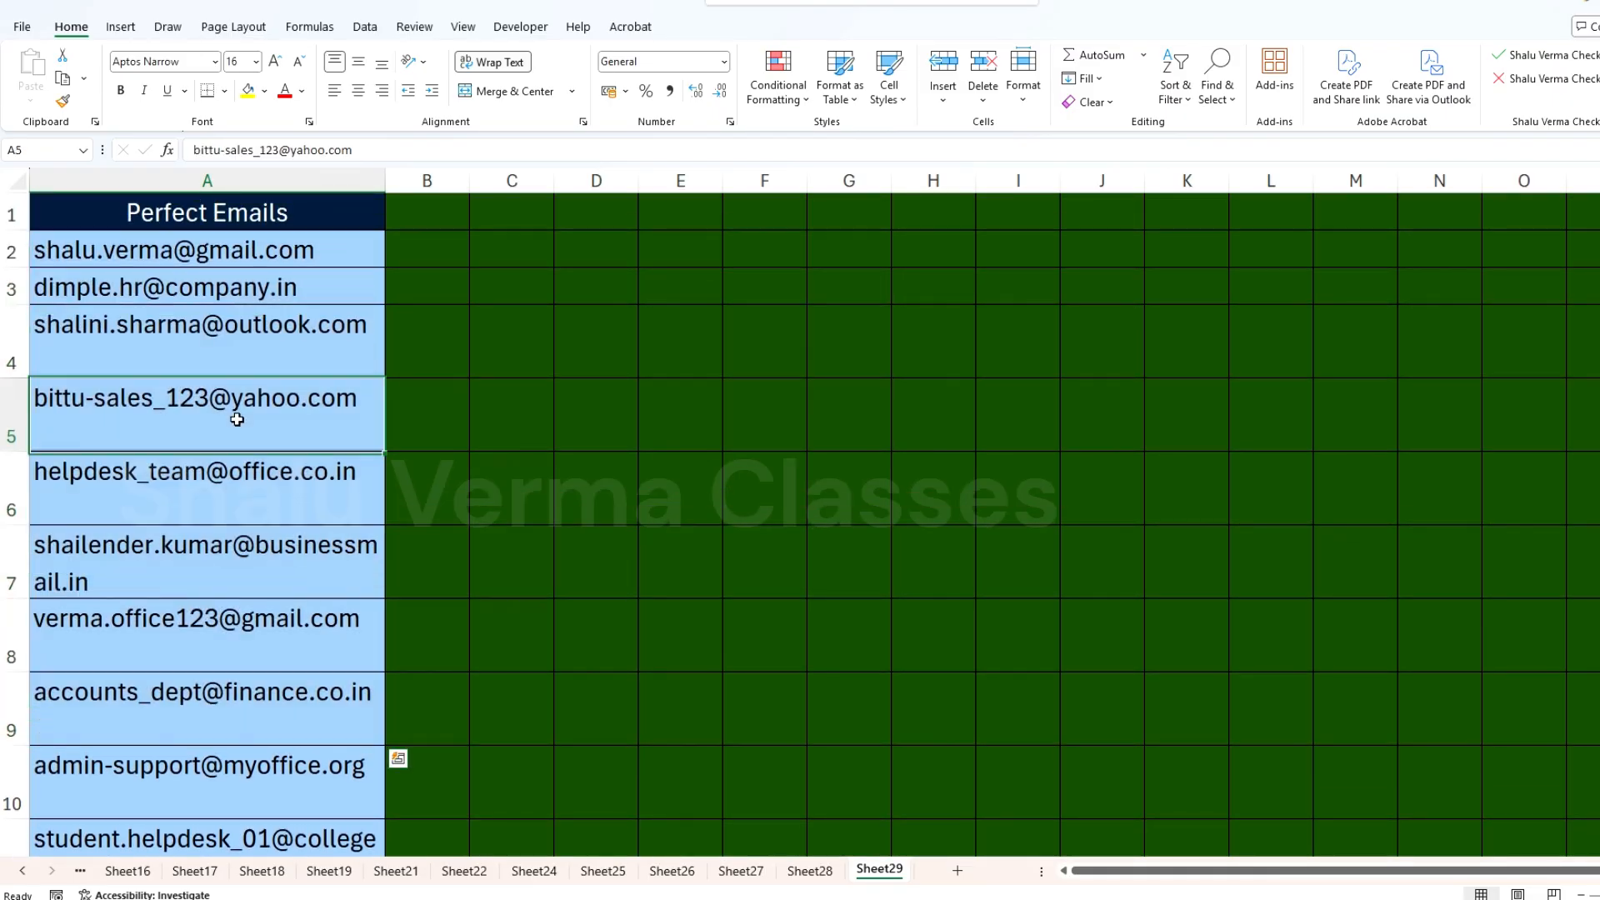
{"action": "scroll", "coordinate": [214, 633], "scroll_direction": "down", "scroll_amount": 6}
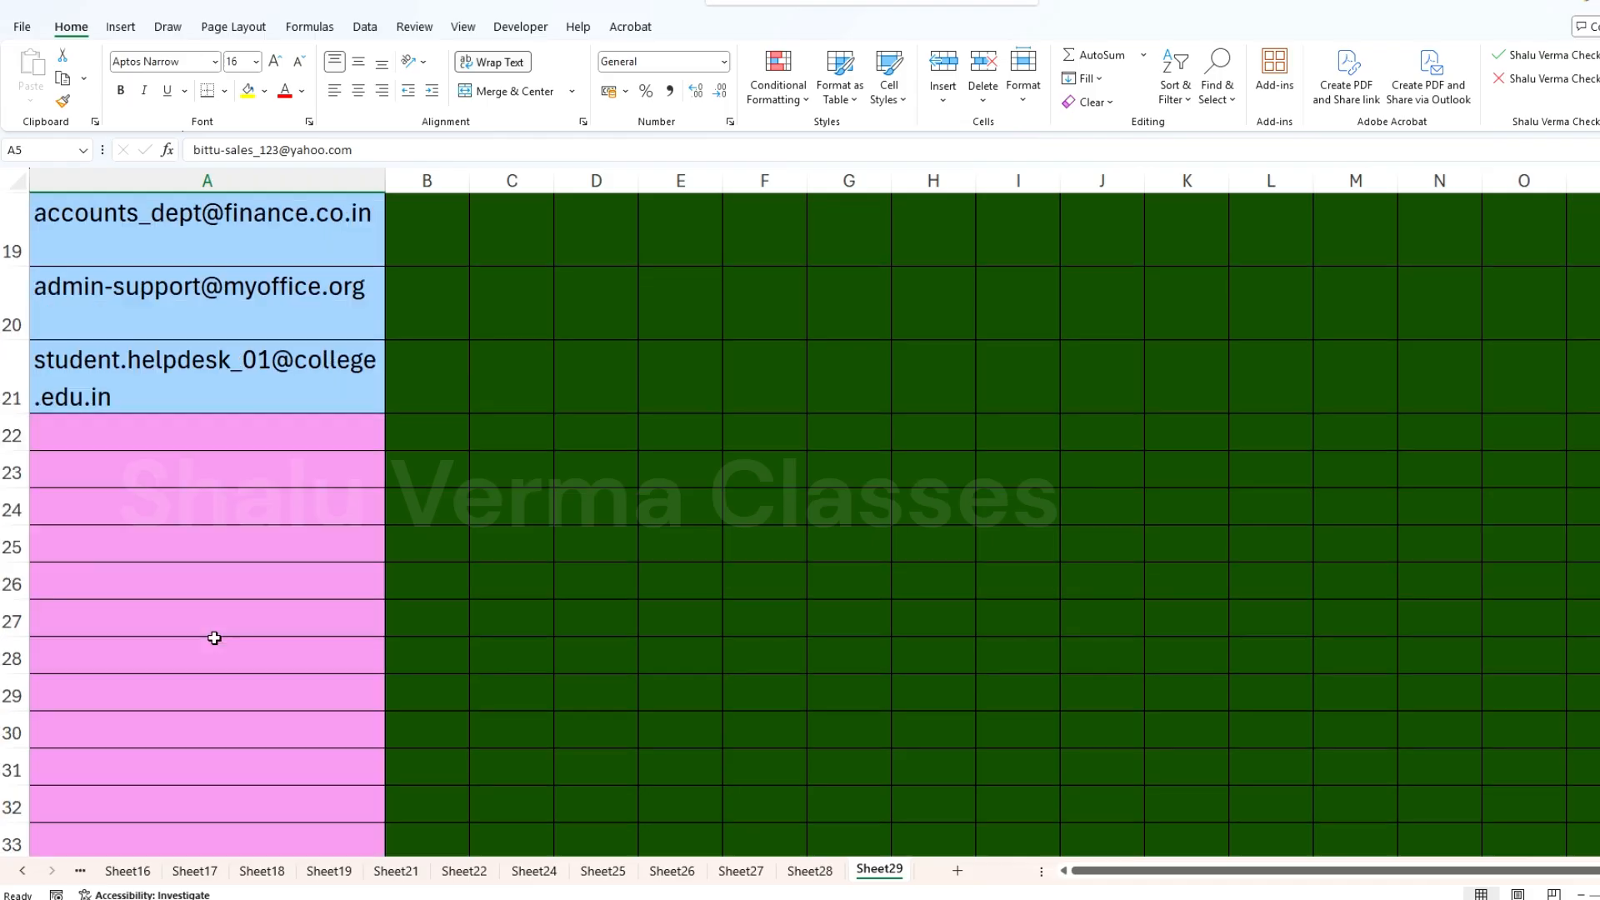
{"action": "scroll", "coordinate": [222, 616], "scroll_direction": "up", "scroll_amount": 6}
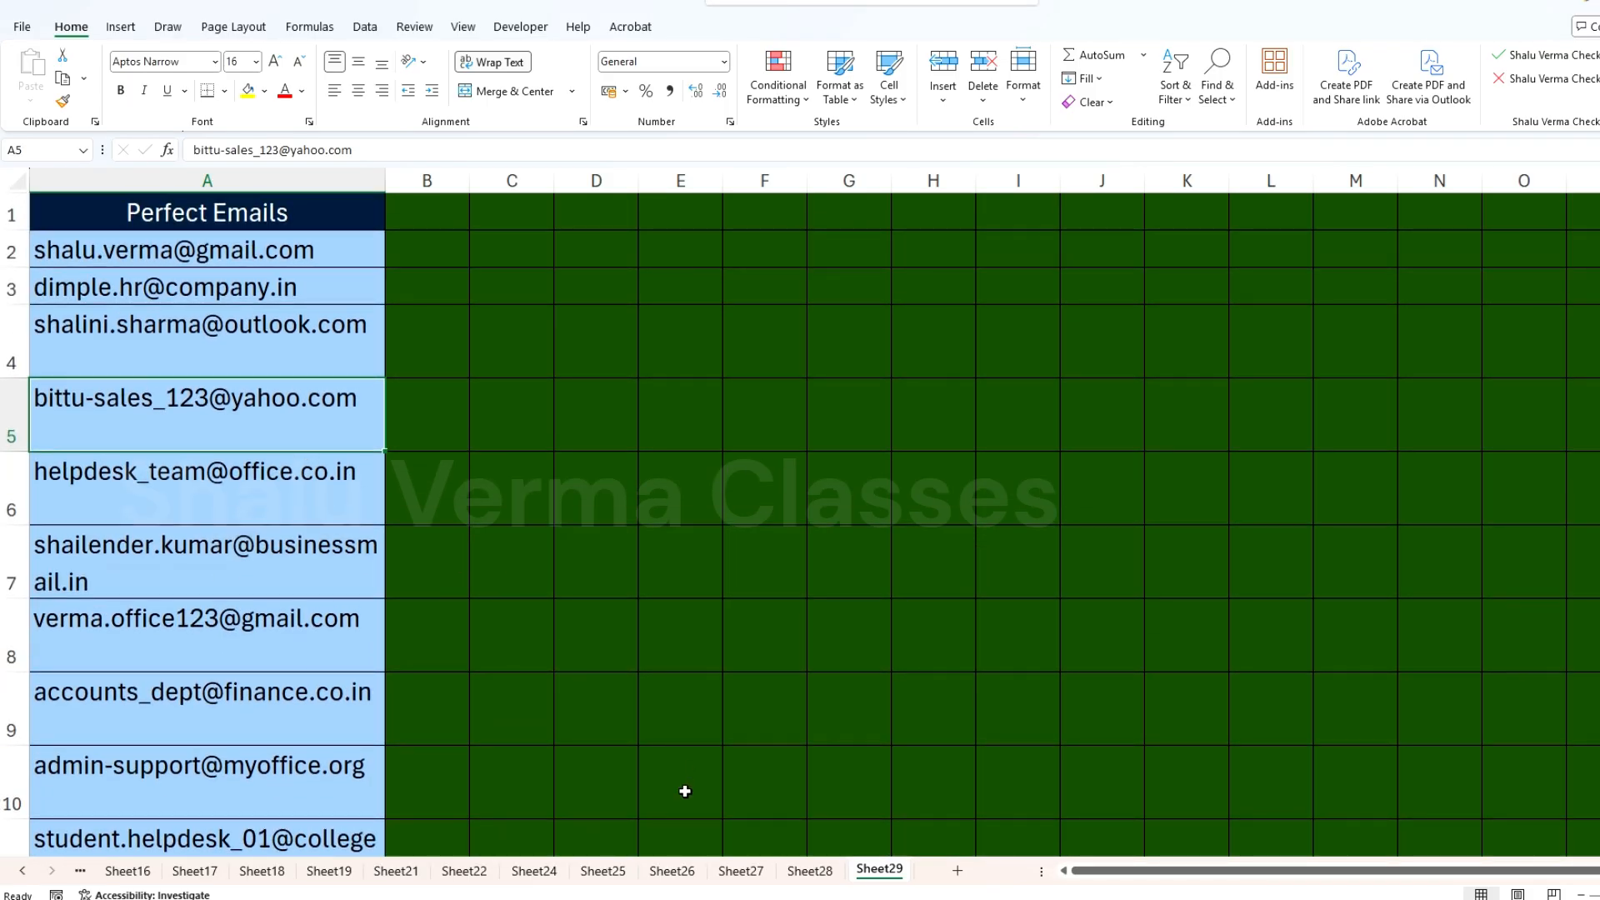
Step: On Sheet28, fill the whole of column E with light gray
{"action": "left_click", "coordinate": [809, 871]}
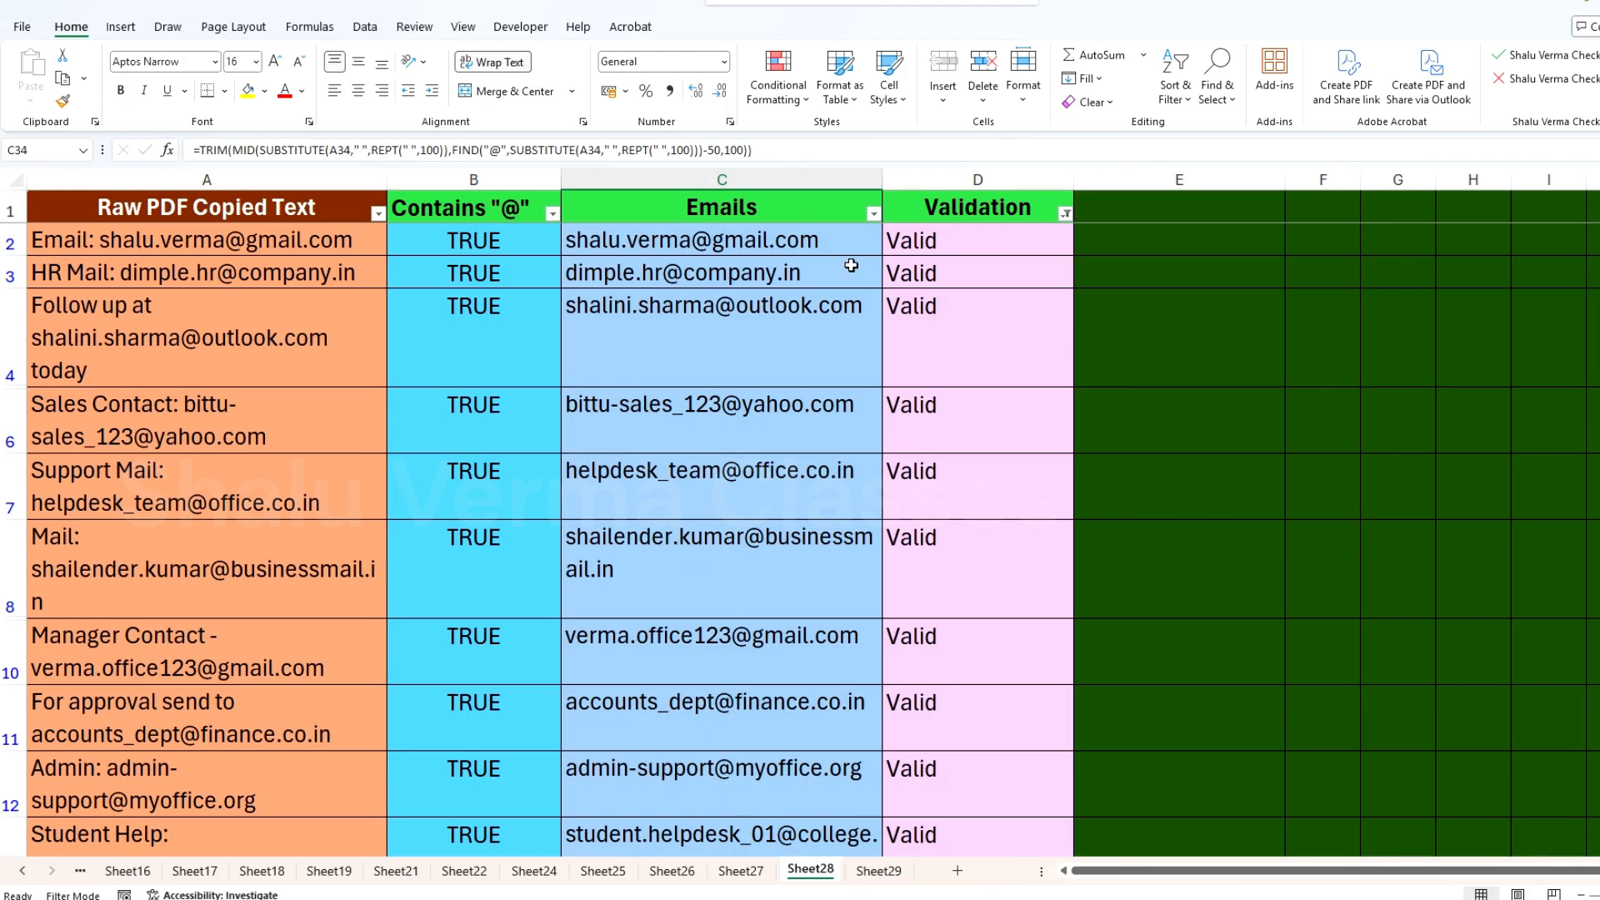
{"action": "left_click", "coordinate": [1151, 210]}
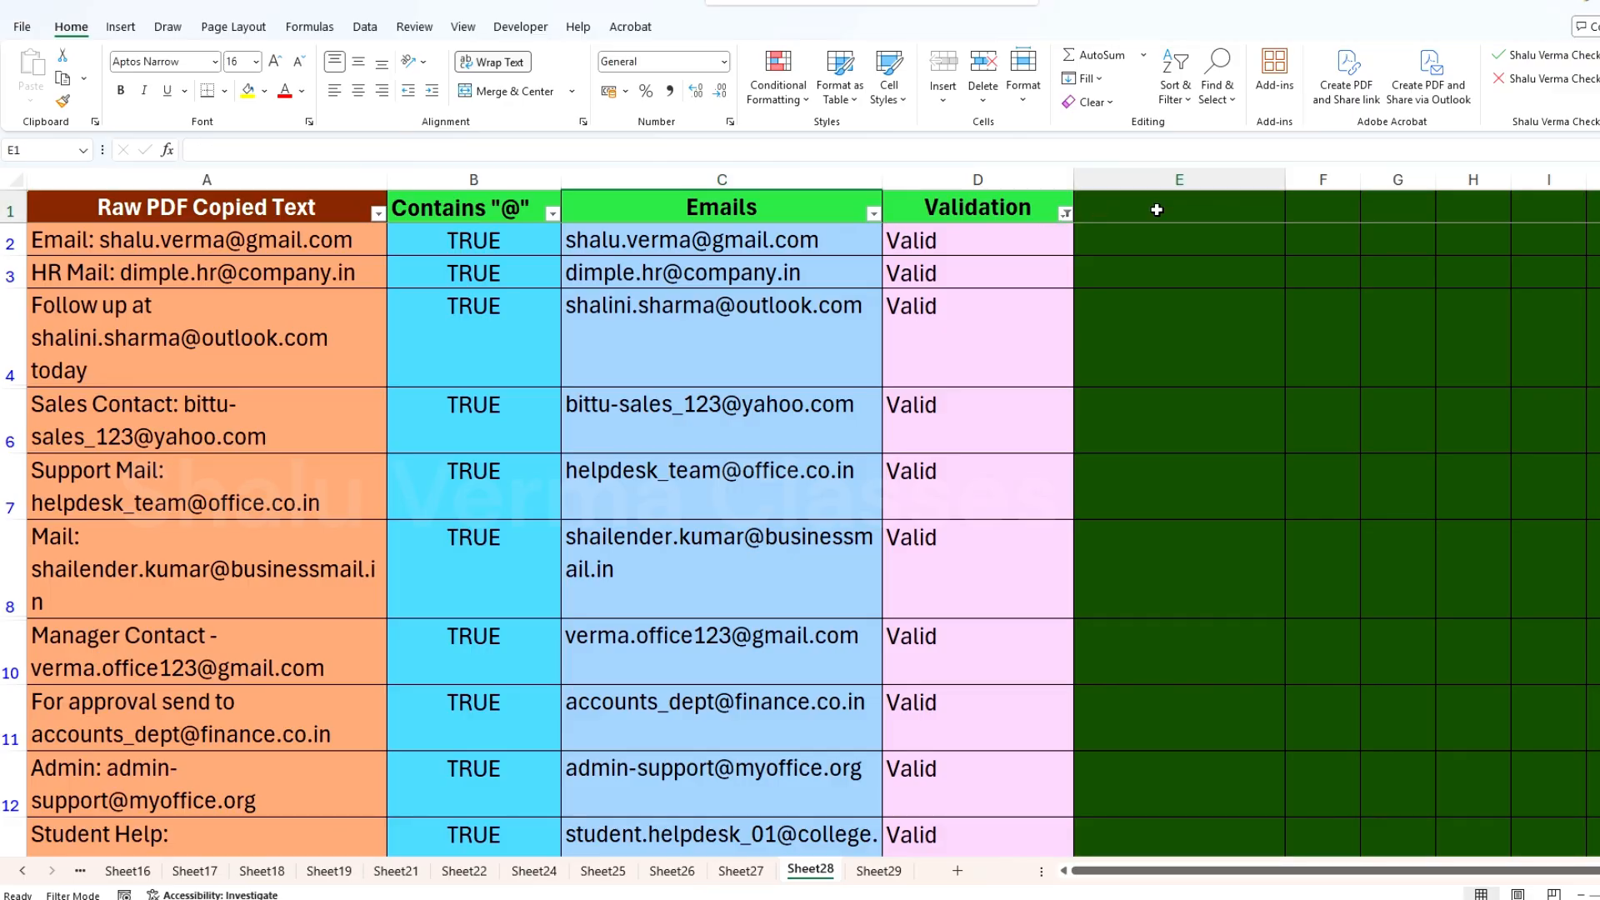
{"action": "left_click", "coordinate": [1163, 178]}
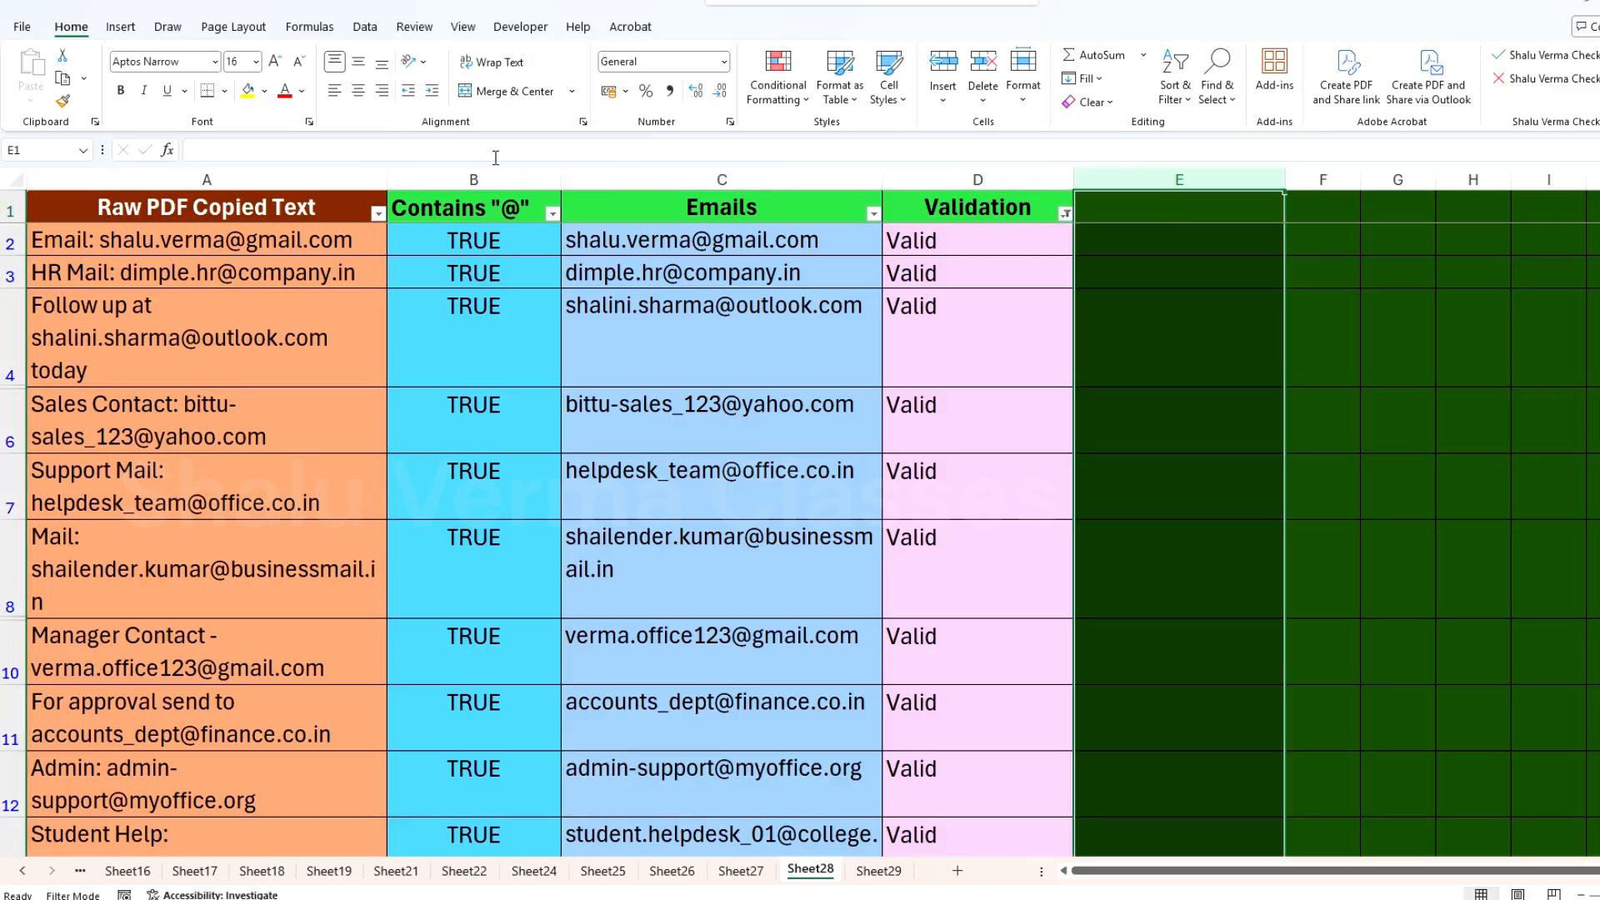
{"action": "left_click", "coordinate": [264, 91]}
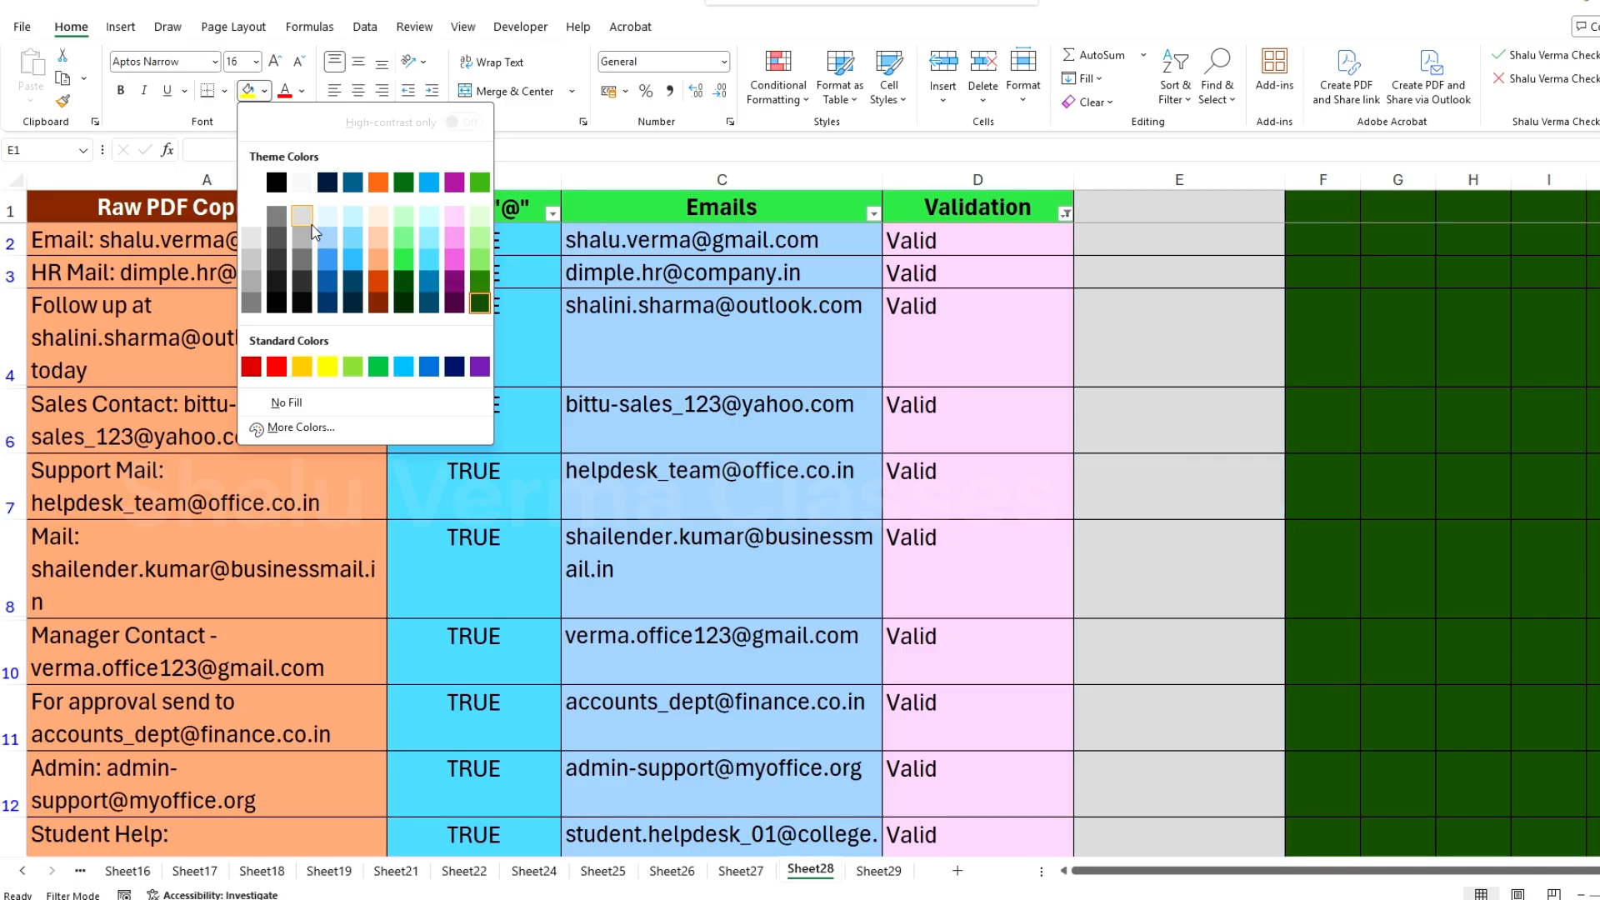
{"action": "left_click", "coordinate": [307, 218]}
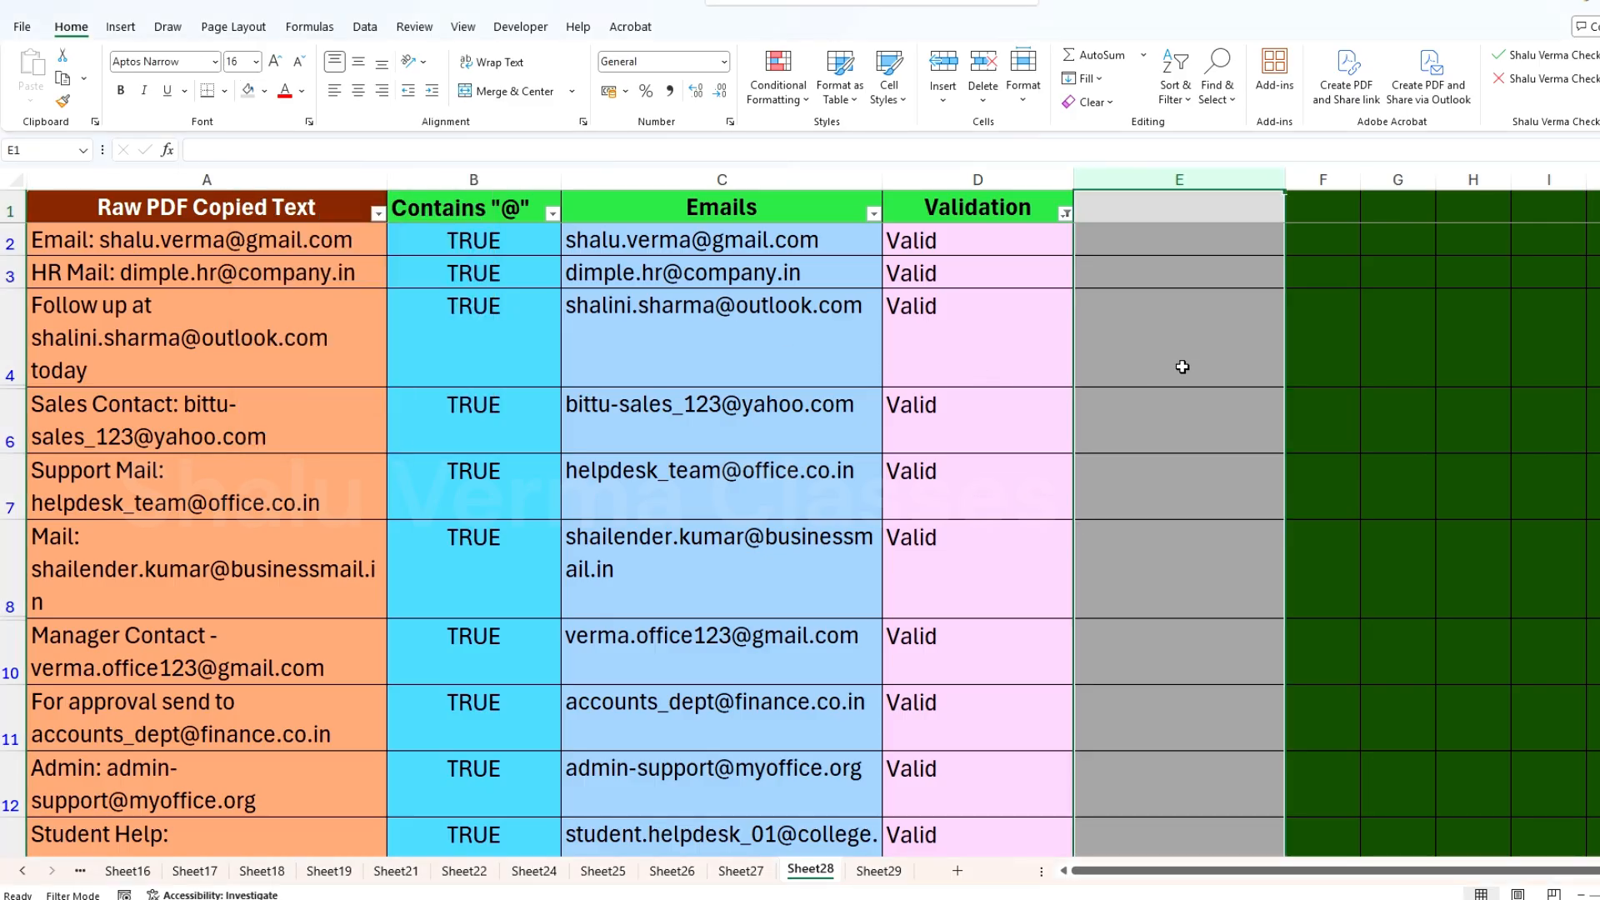
{"action": "left_click", "coordinate": [1212, 250]}
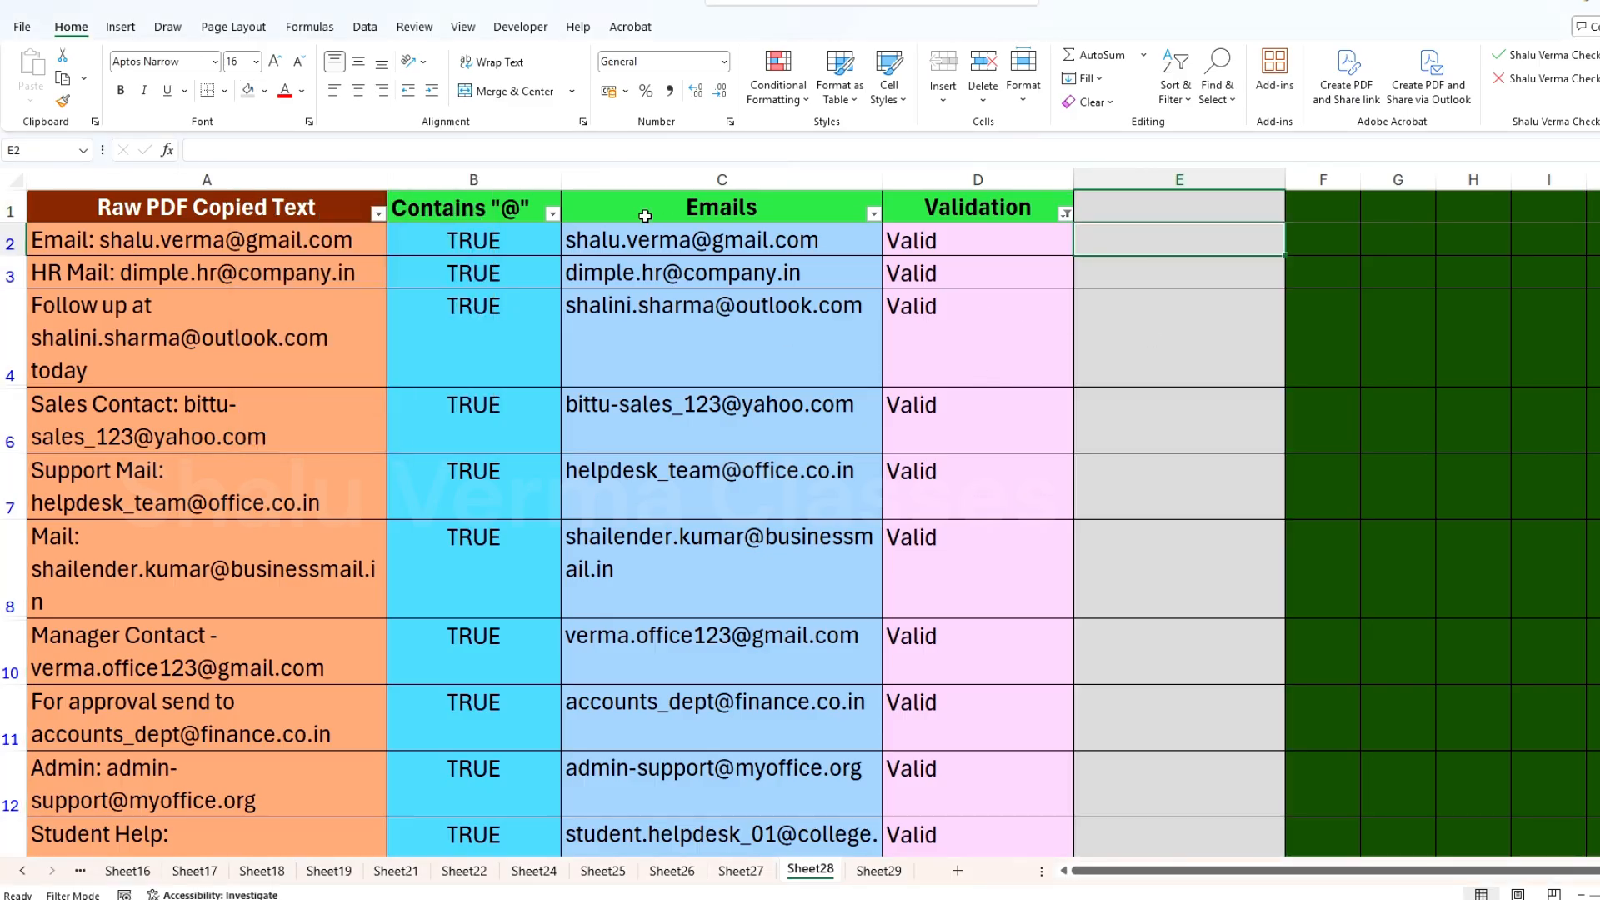
Step: Try to copy the filtered emails in C2:C34 into column E from E2, and undo the paste
{"action": "mouse_move", "coordinate": [661, 252]}
{"action": "left_mouse_down"}
{"action": "mouse_move", "coordinate": [664, 537]}
{"action": "mouse_move", "coordinate": [678, 561]}
{"action": "mouse_move", "coordinate": [710, 466]}
{"action": "mouse_move", "coordinate": [783, 469]}
{"action": "left_mouse_up"}
{"action": "scroll", "coordinate": [669, 542], "scroll_direction": "down", "scroll_amount": 2}
{"action": "scroll", "coordinate": [673, 554], "scroll_direction": "down", "scroll_amount": 5}
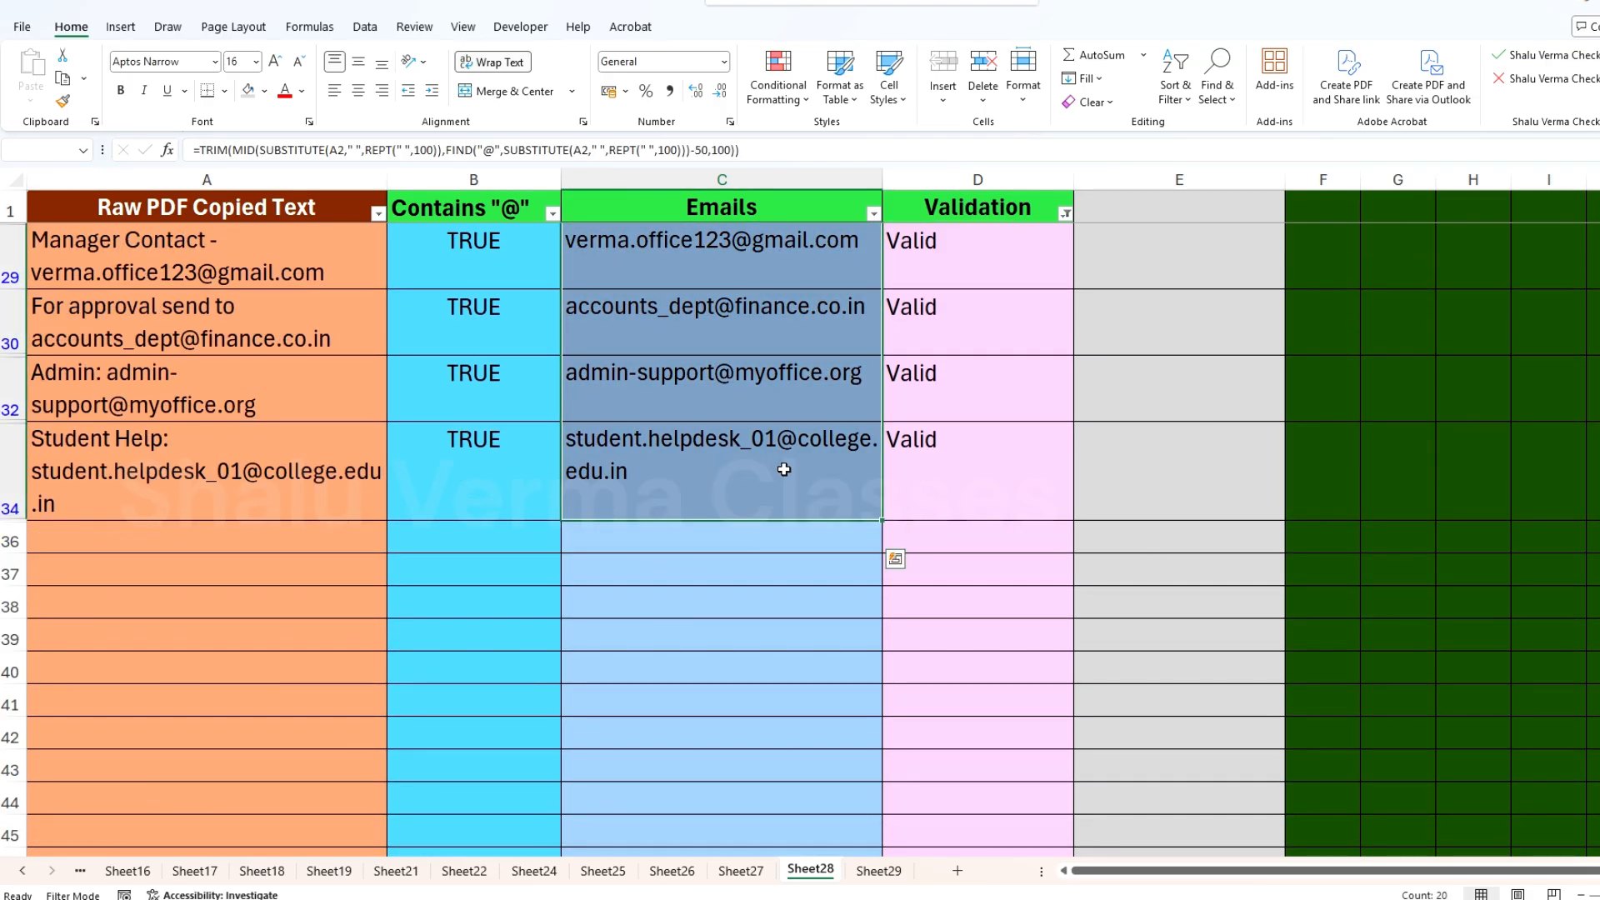
{"action": "key", "text": "ctrl+c"}
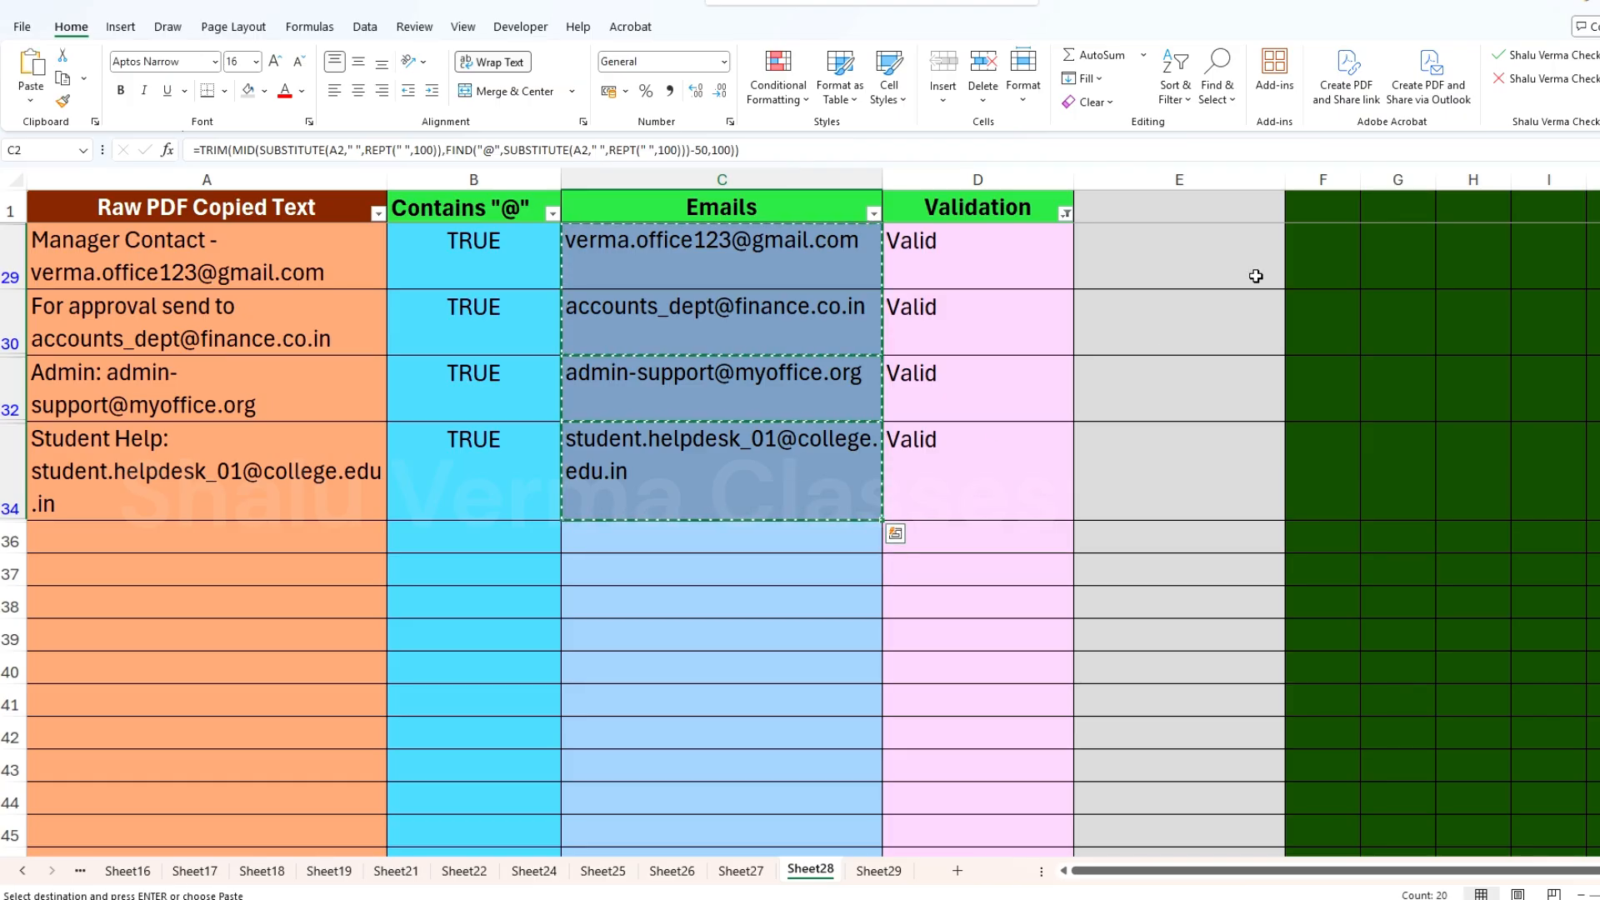
{"action": "scroll", "coordinate": [1188, 314], "scroll_direction": "up", "scroll_amount": 9}
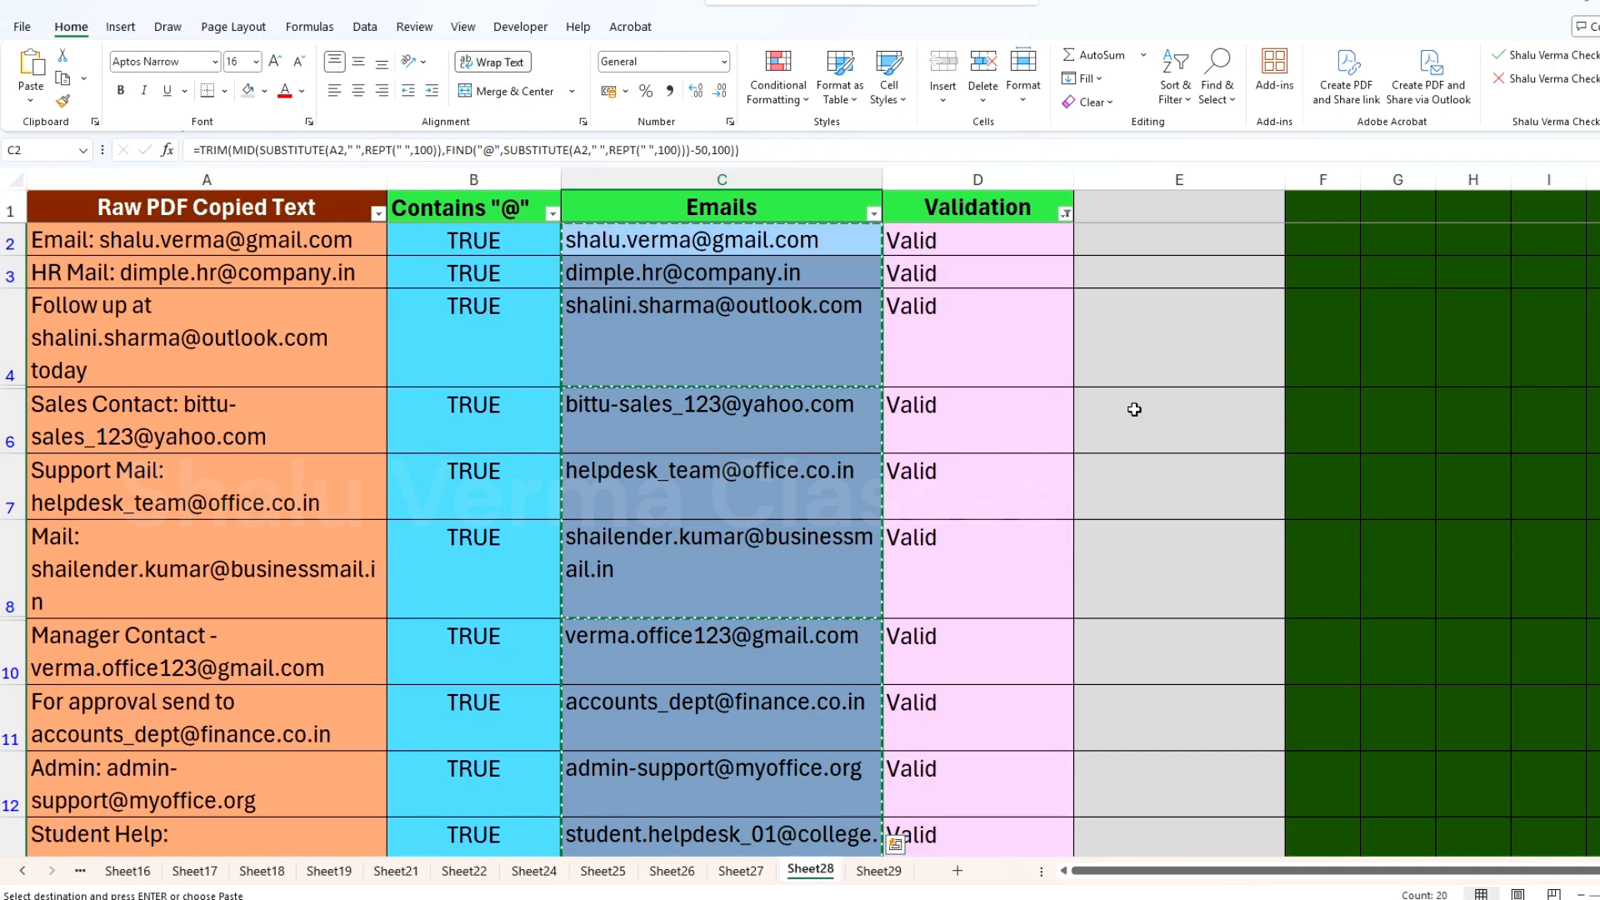
{"action": "left_click", "coordinate": [1177, 239]}
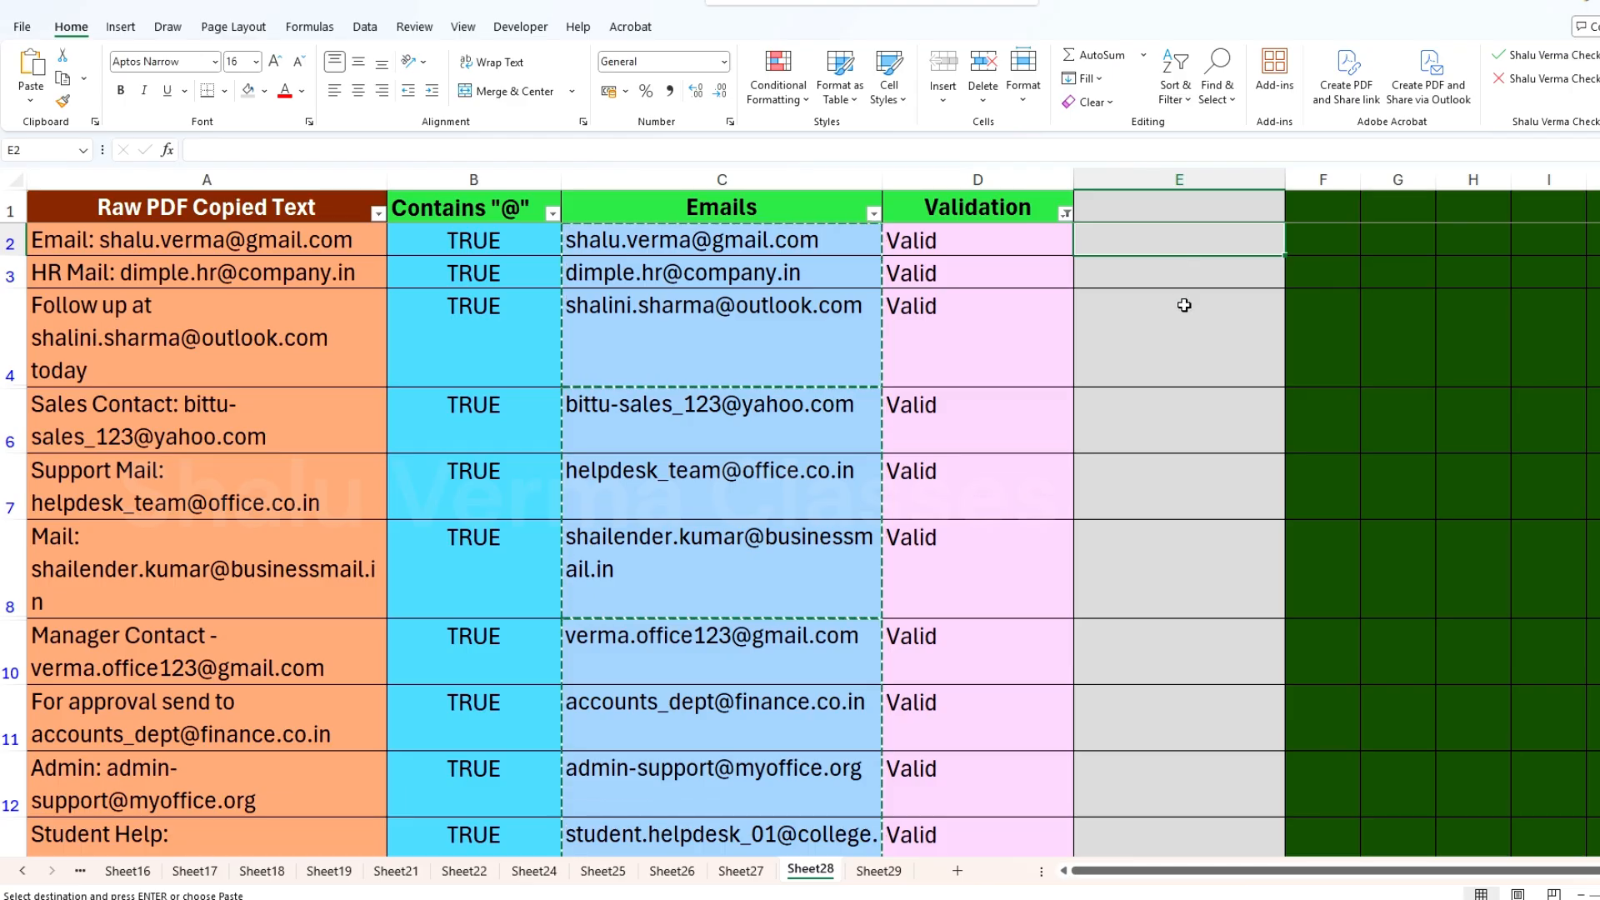
{"action": "key", "text": "Return"}
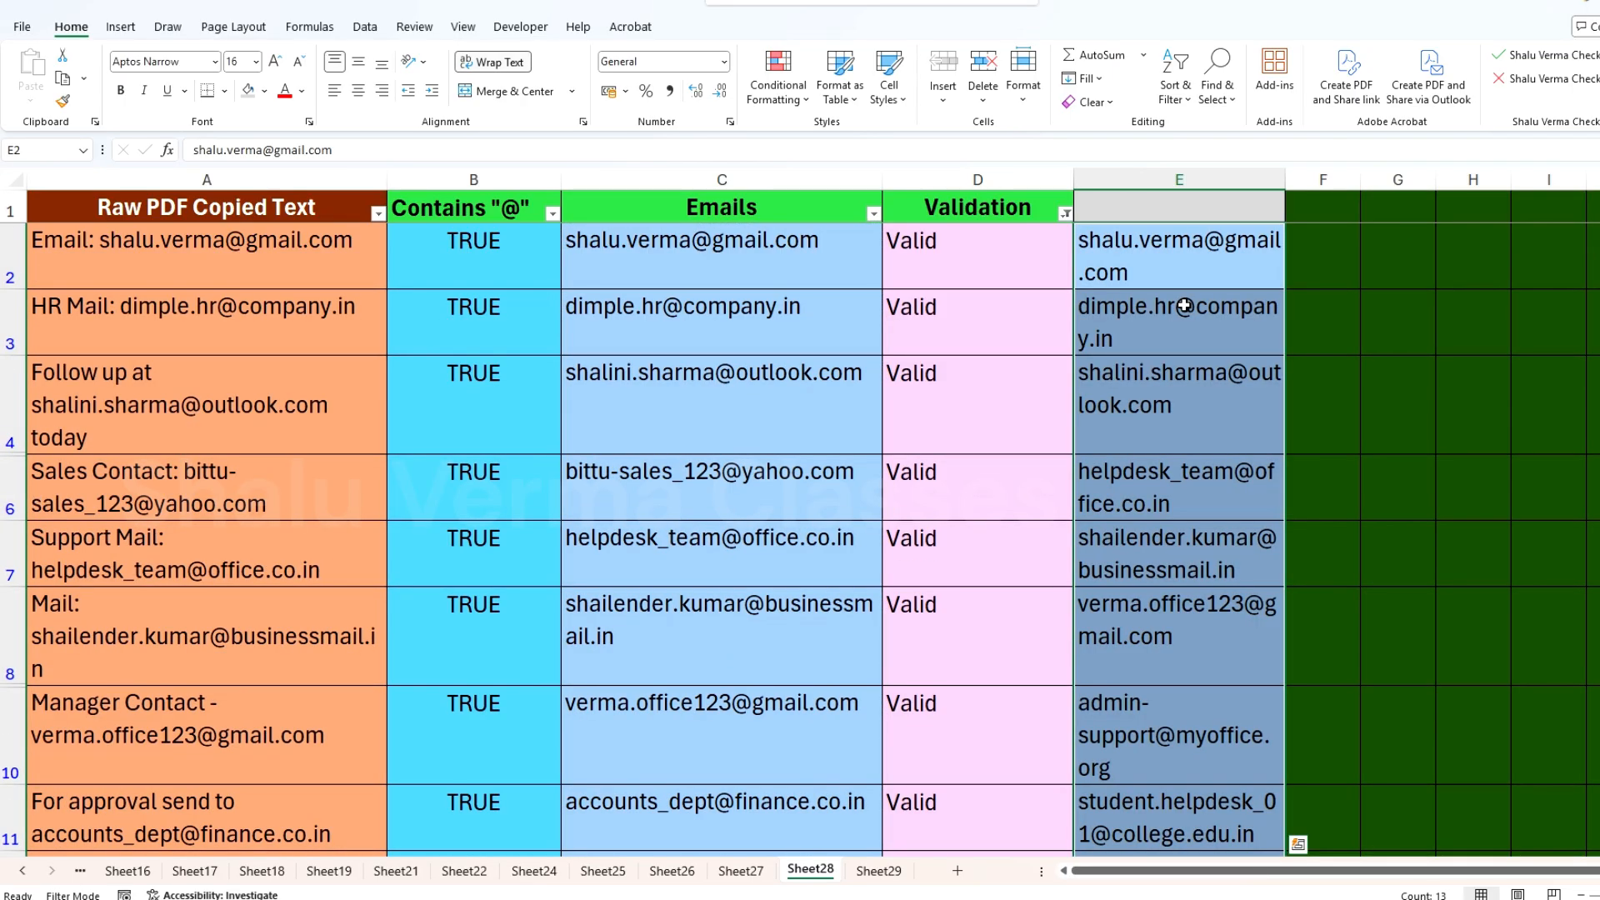
{"action": "left_click", "coordinate": [1182, 279]}
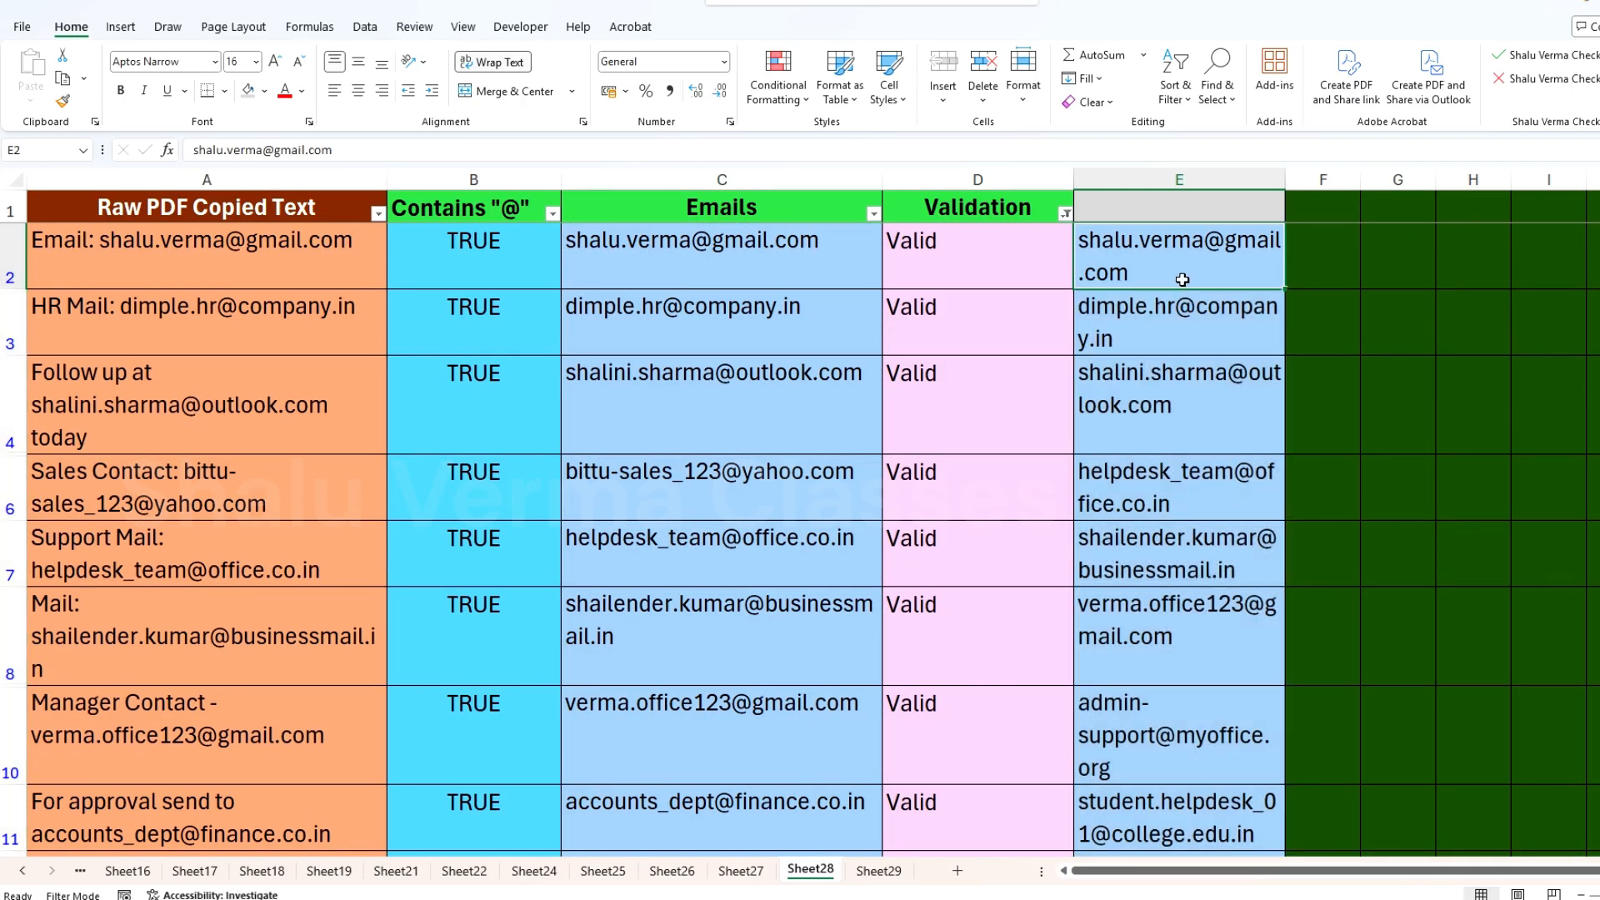
{"action": "key", "text": "ctrl+z"}
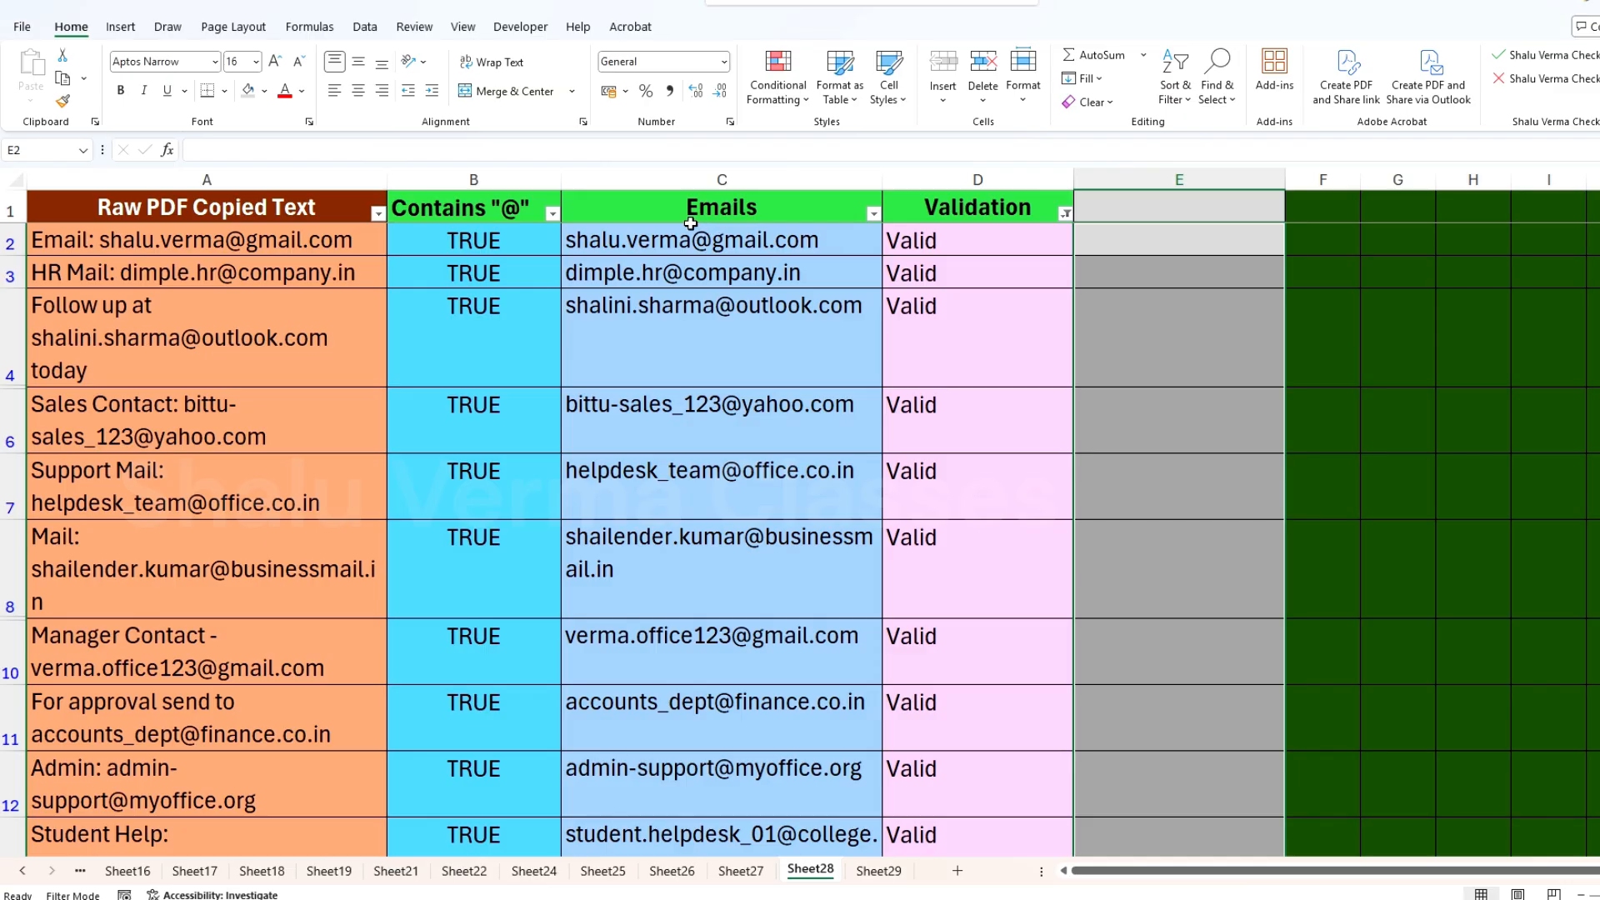
Step: Try a regular copy of the C2 email formula into E2, inspect the pasted formula, and clear E2's contents
{"action": "left_click", "coordinate": [718, 244]}
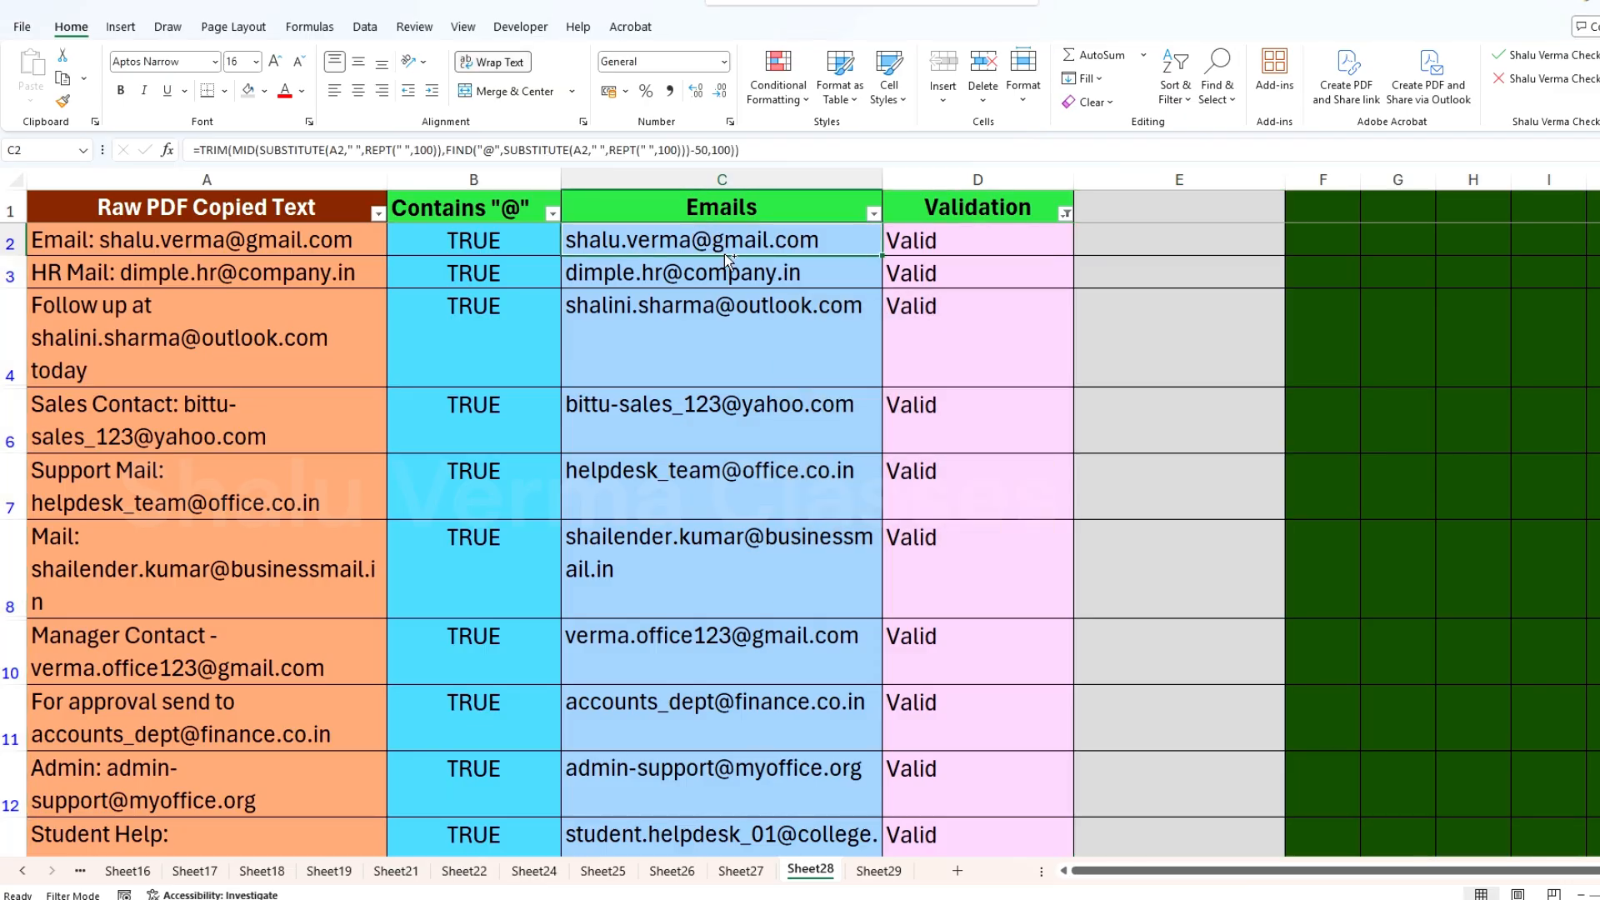
{"action": "key", "text": "ctrl+c"}
{"action": "left_click", "coordinate": [1155, 240]}
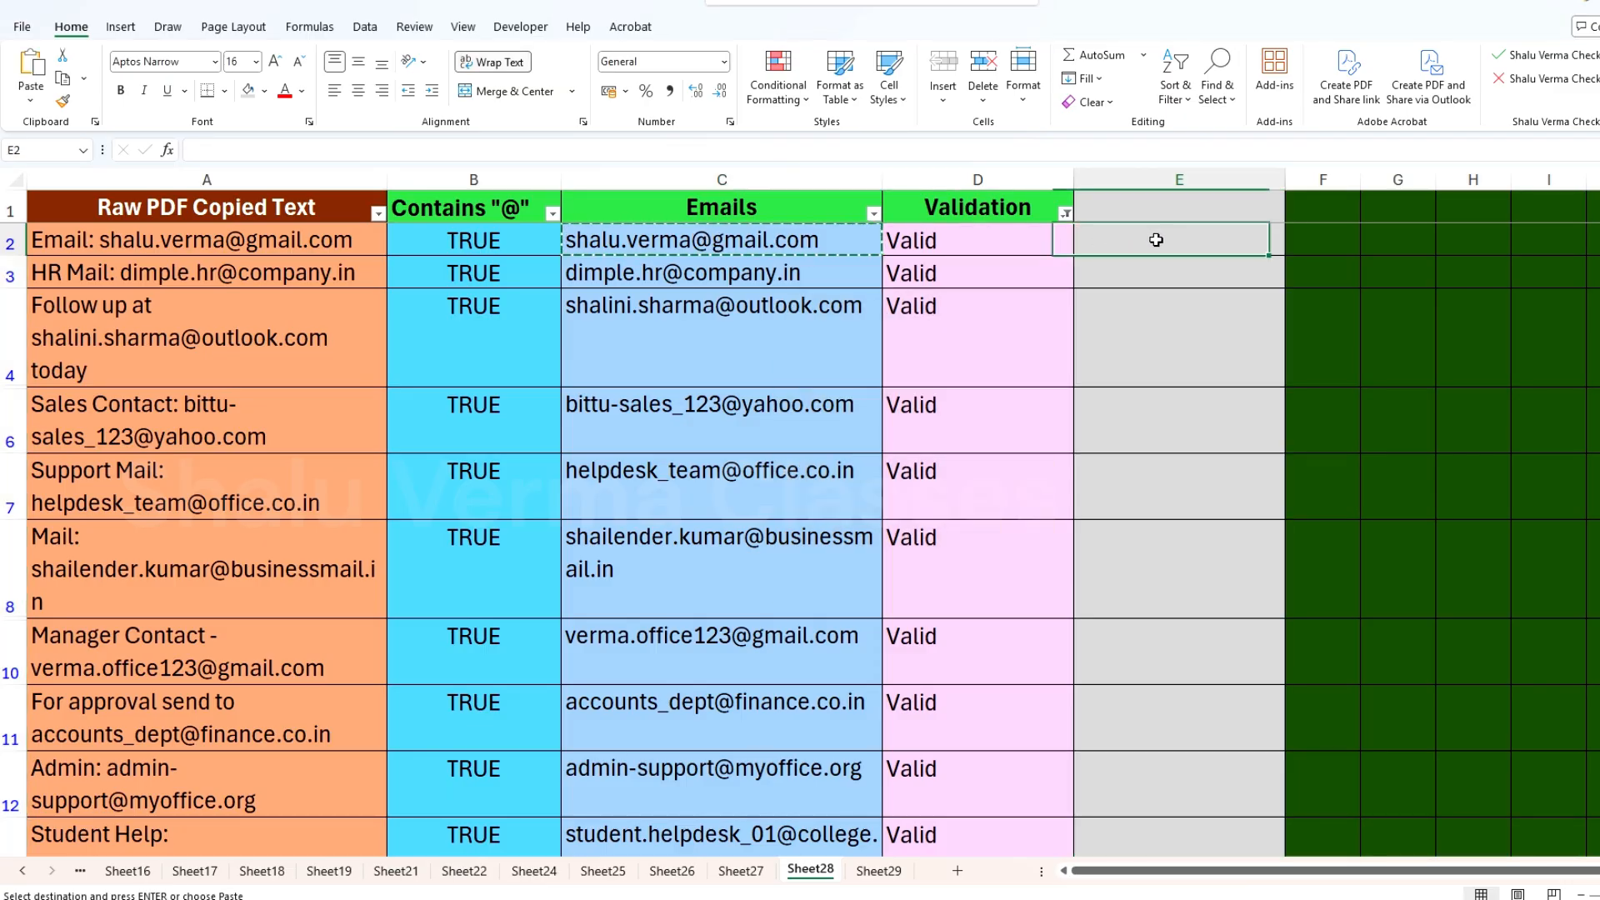
{"action": "key", "text": "Return"}
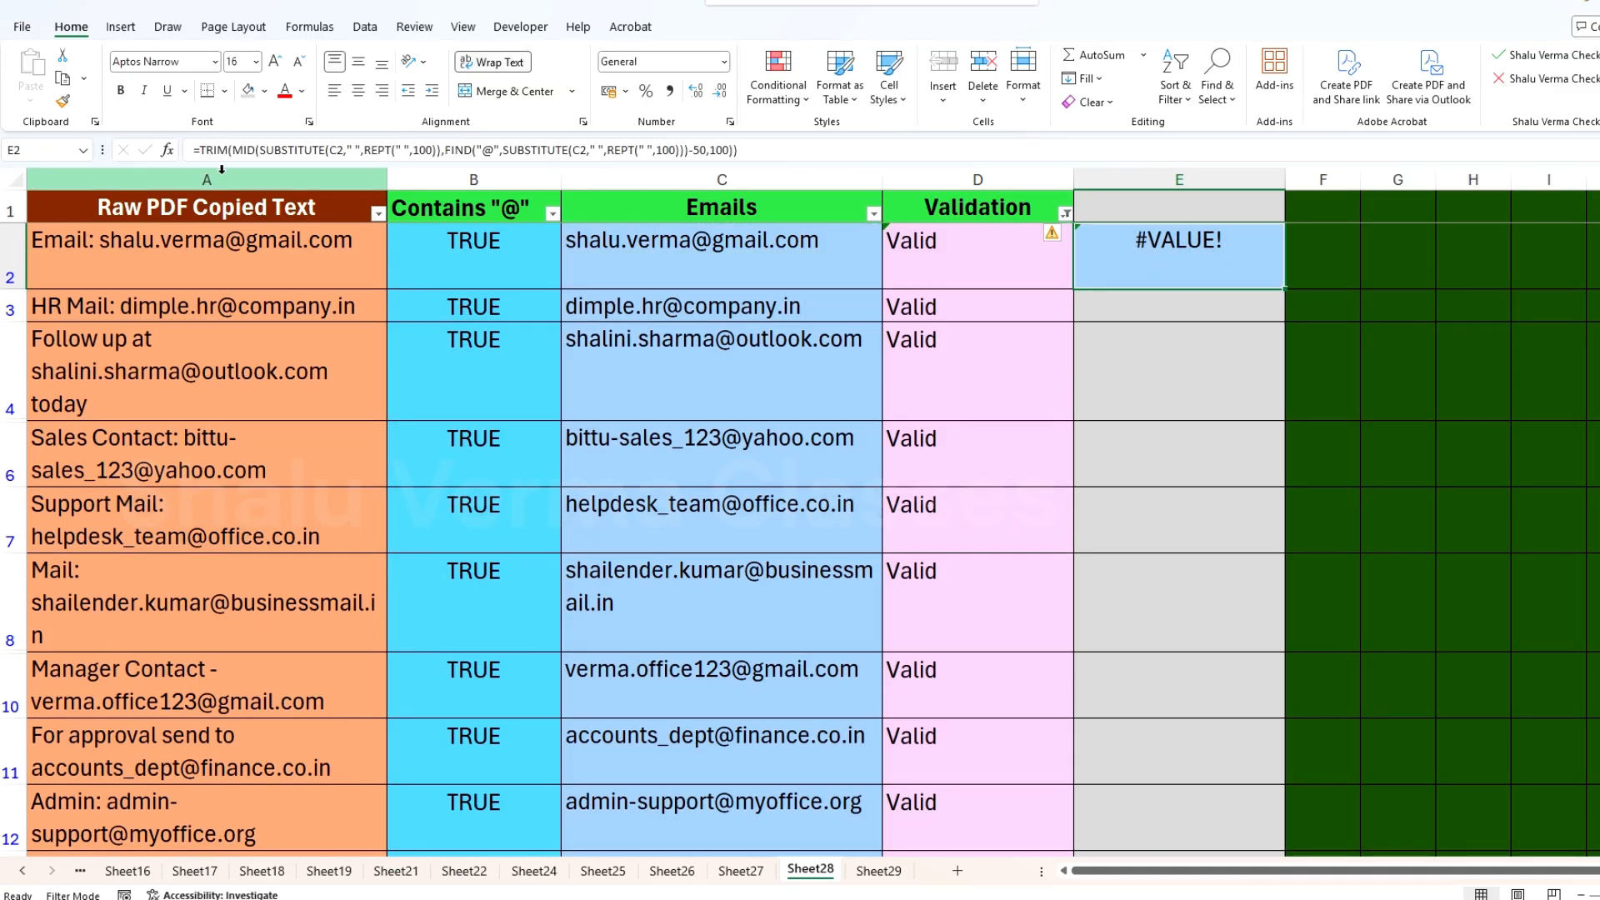
{"action": "left_click", "coordinate": [238, 150]}
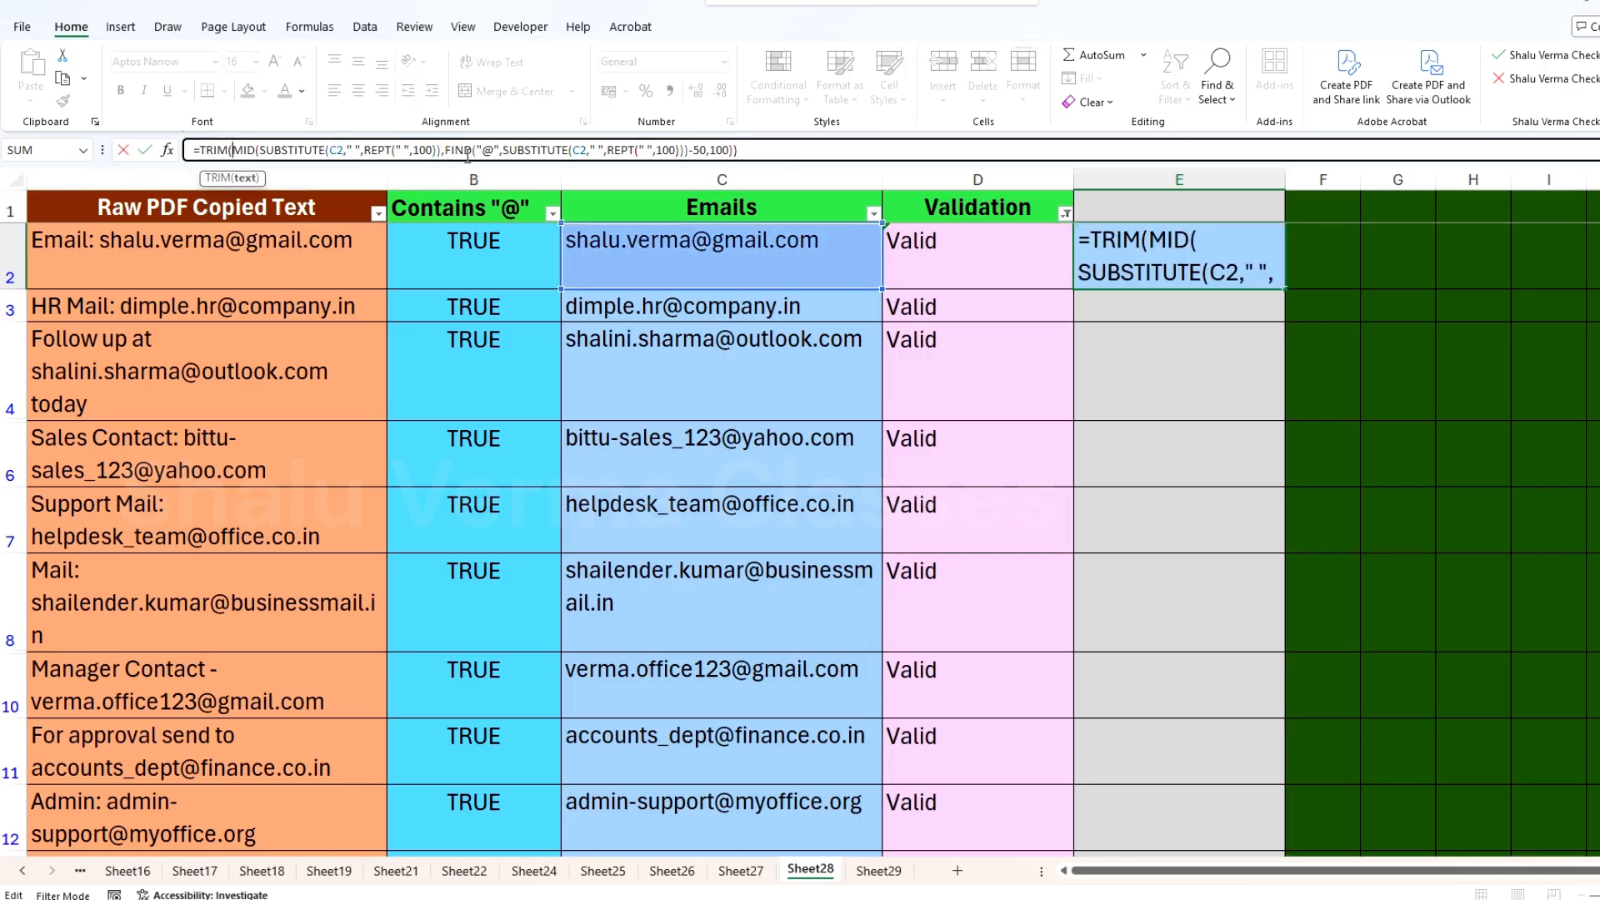
{"action": "key", "text": "Escape"}
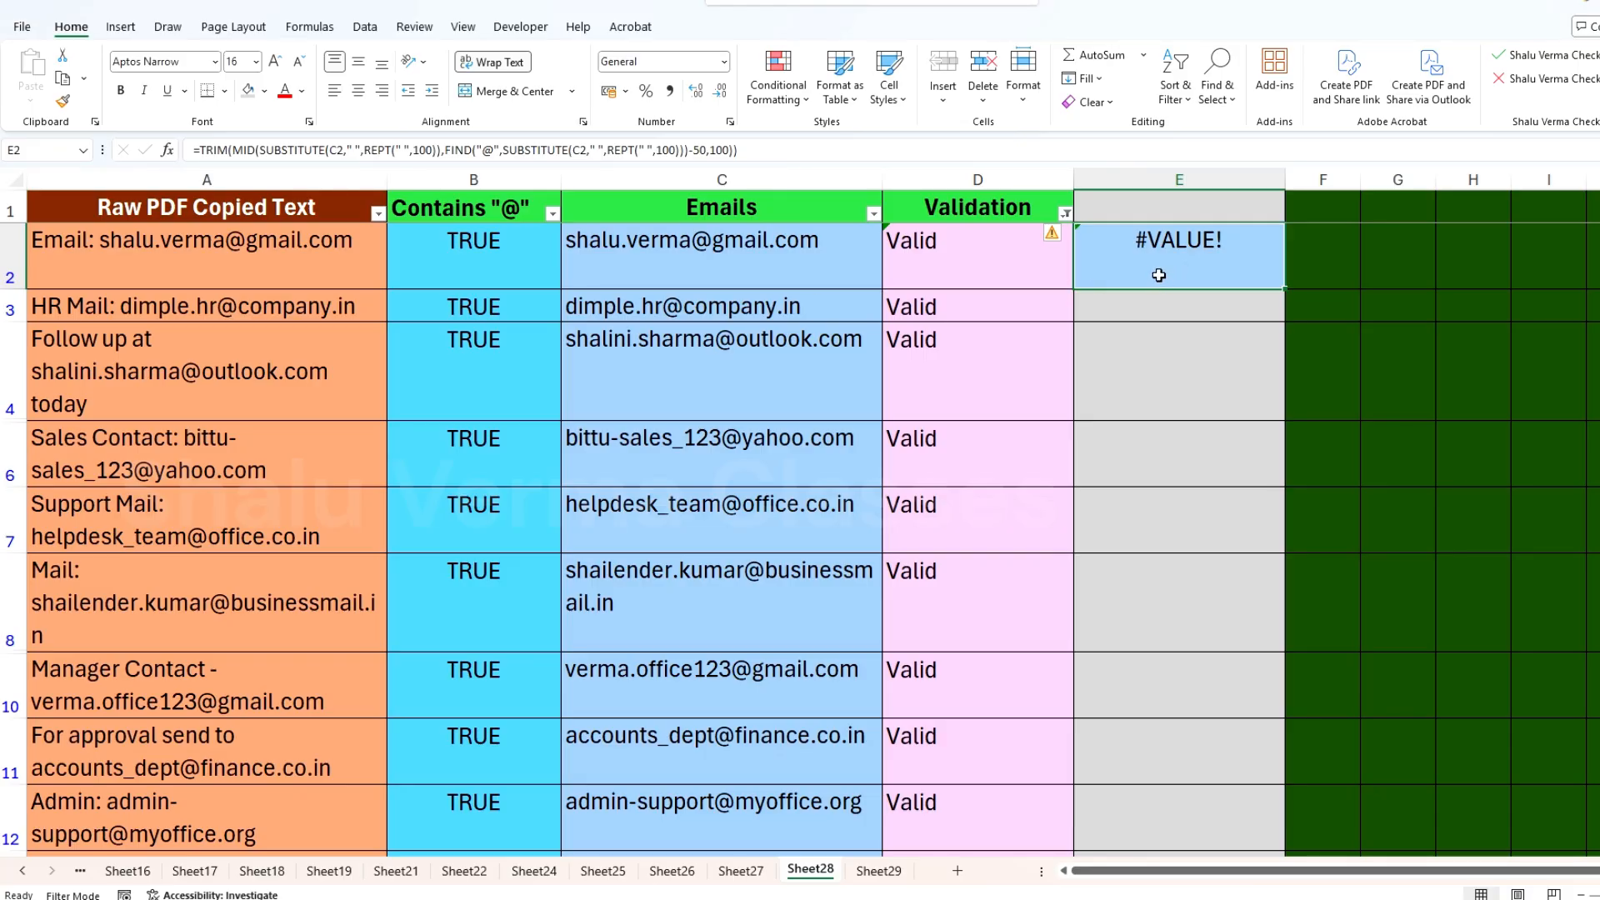
{"action": "key", "text": "Delete"}
Step: Copy the email in C2 into E2 as values only using Paste Special, and check E2's content
{"action": "left_click", "coordinate": [732, 243]}
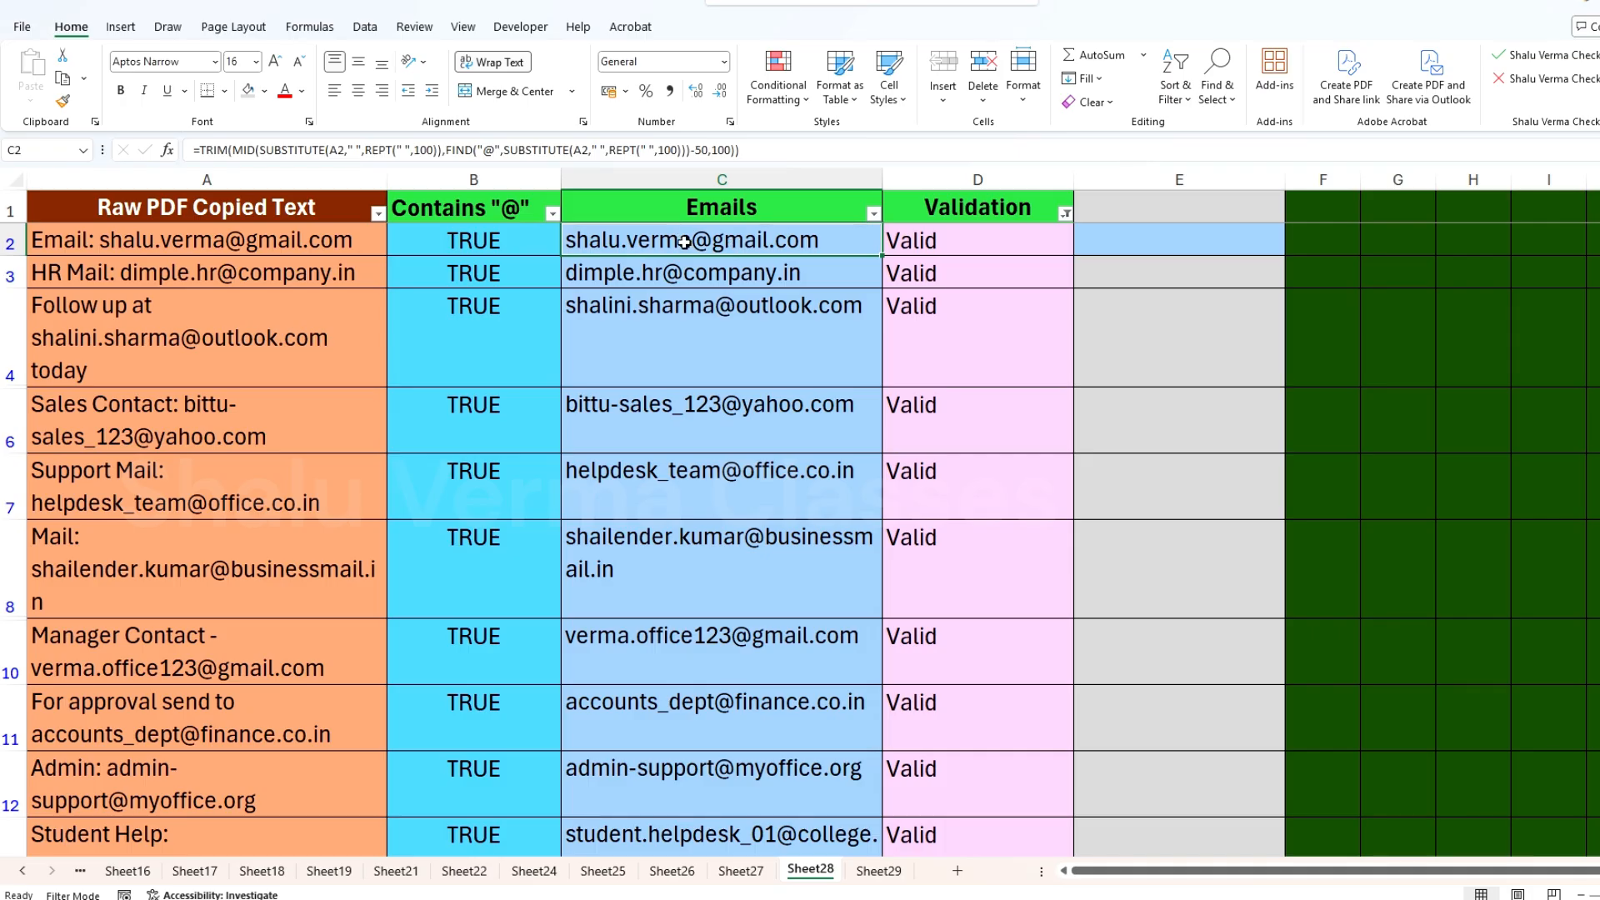
{"action": "key", "text": "ctrl+c"}
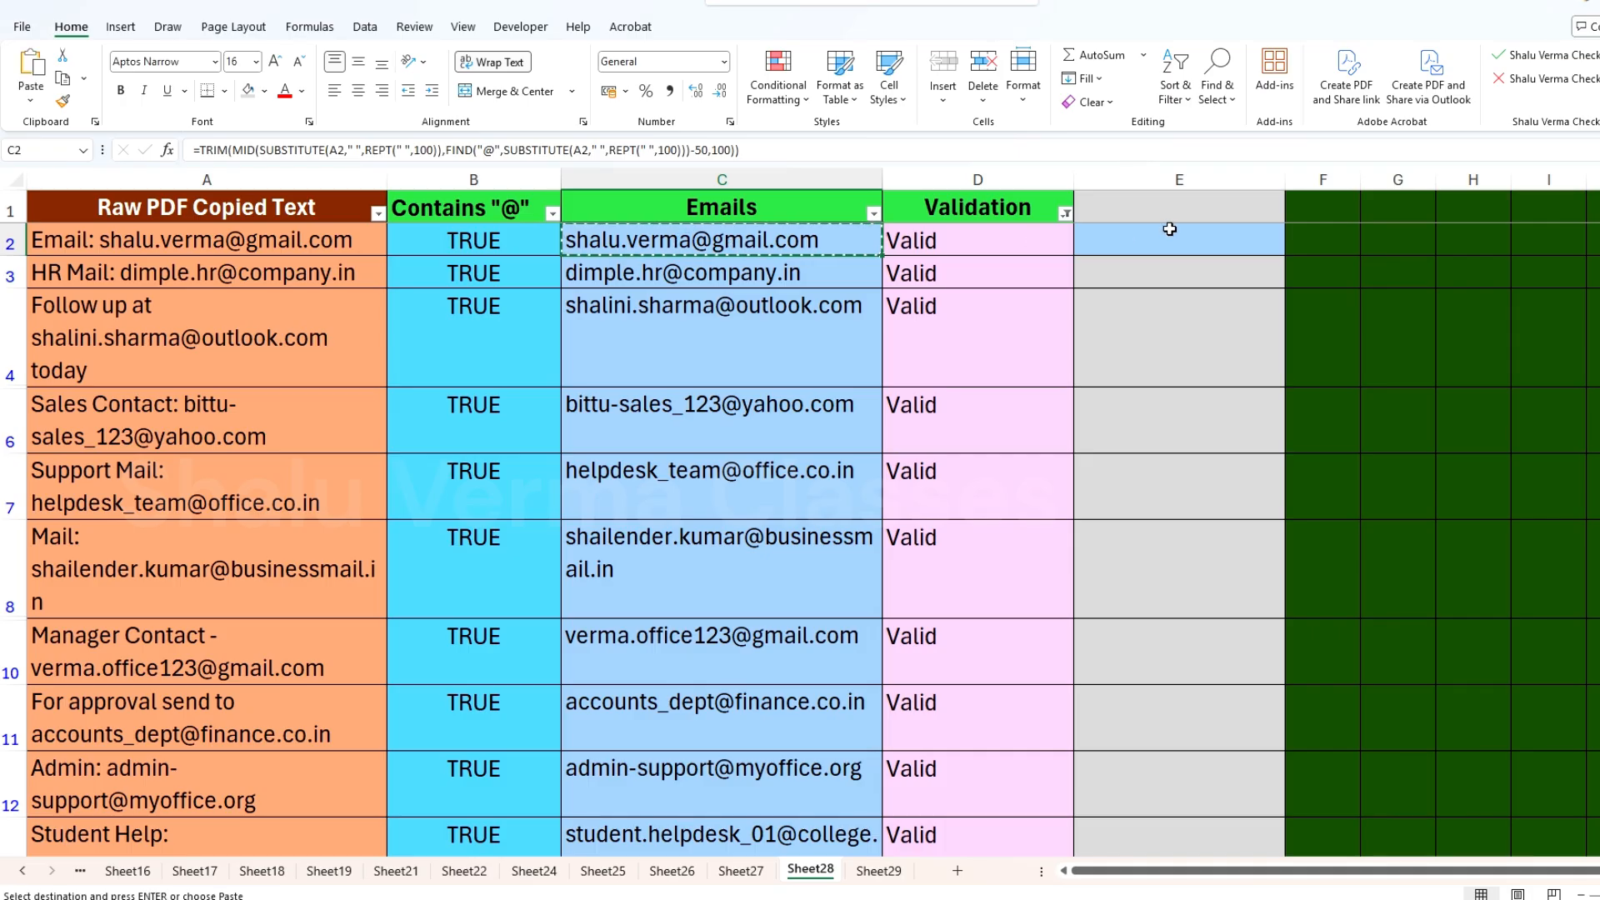
{"action": "left_click", "coordinate": [1172, 237]}
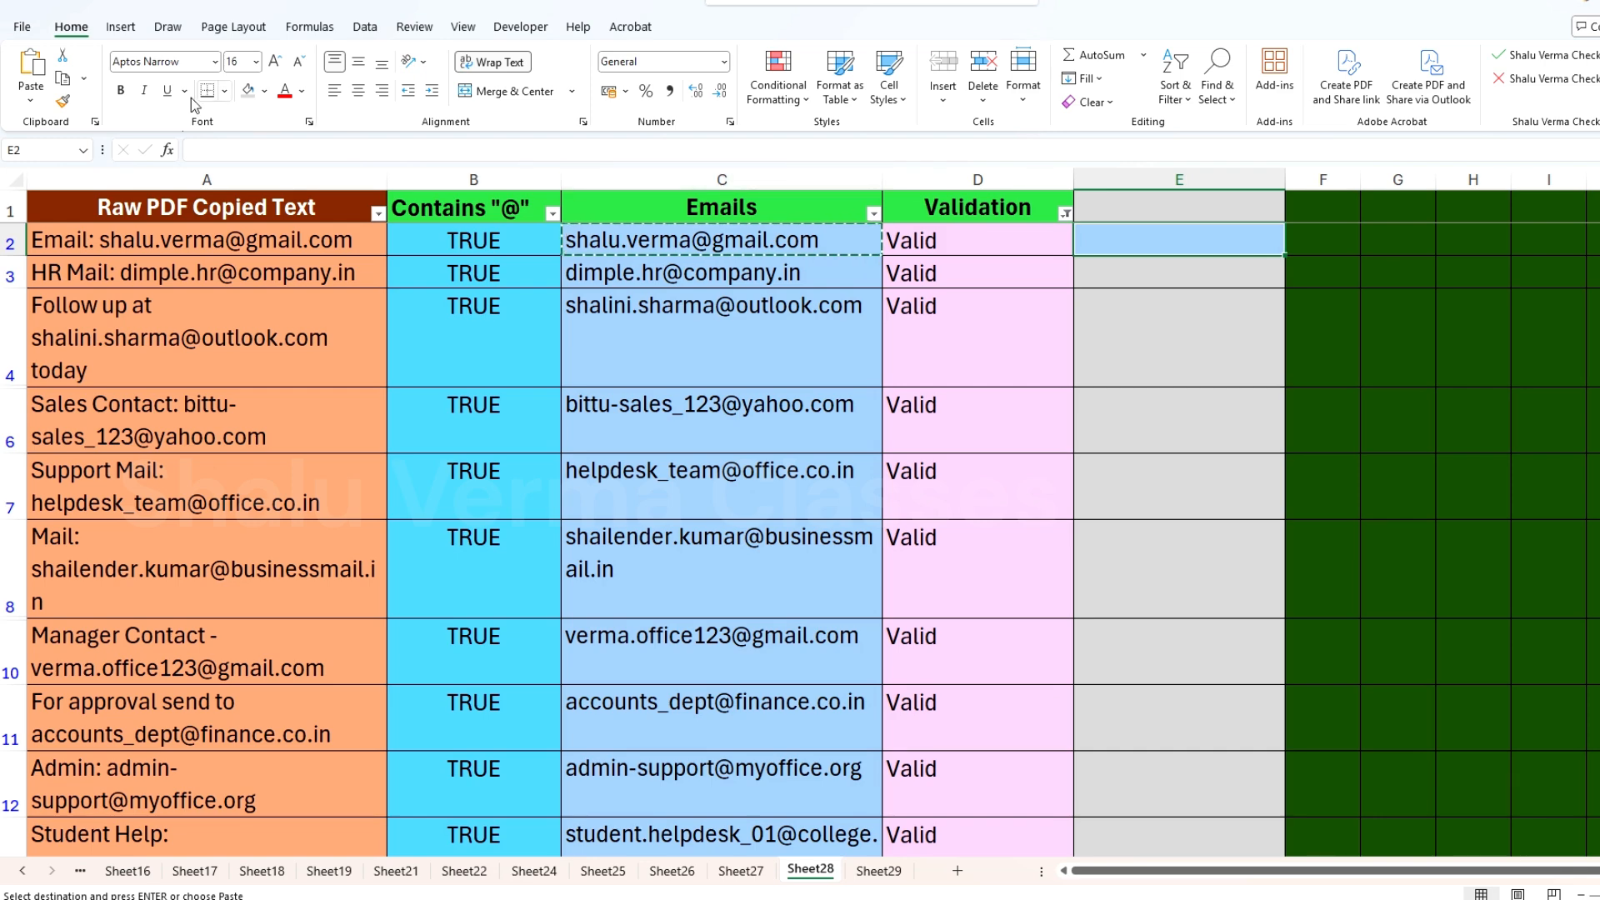
{"action": "left_click", "coordinate": [31, 100]}
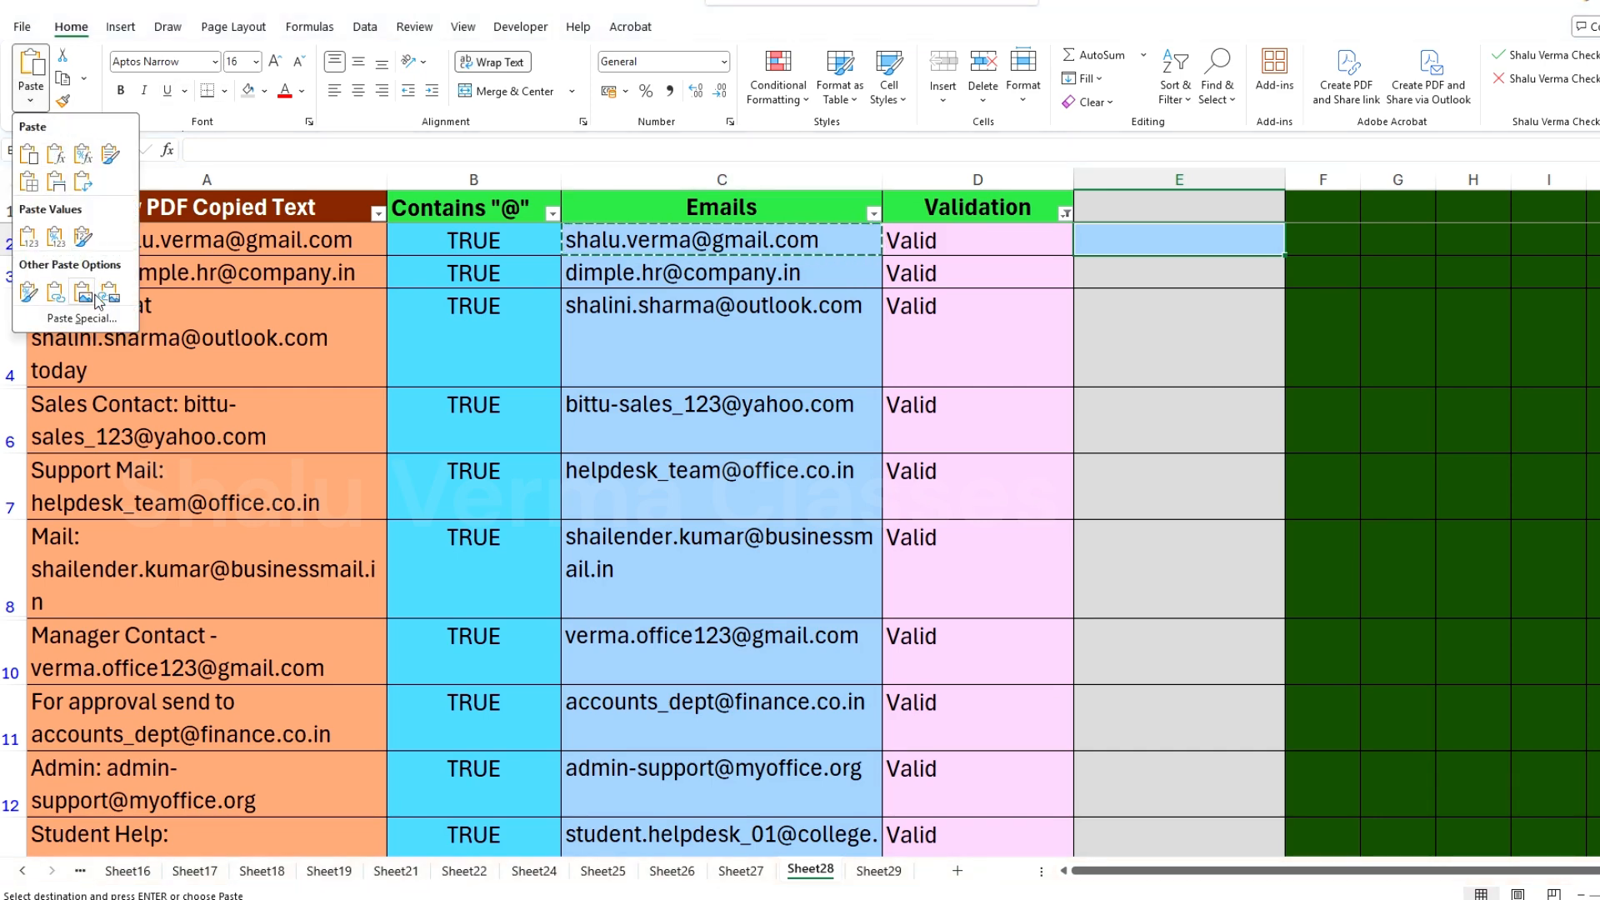
{"action": "left_click", "coordinate": [95, 316]}
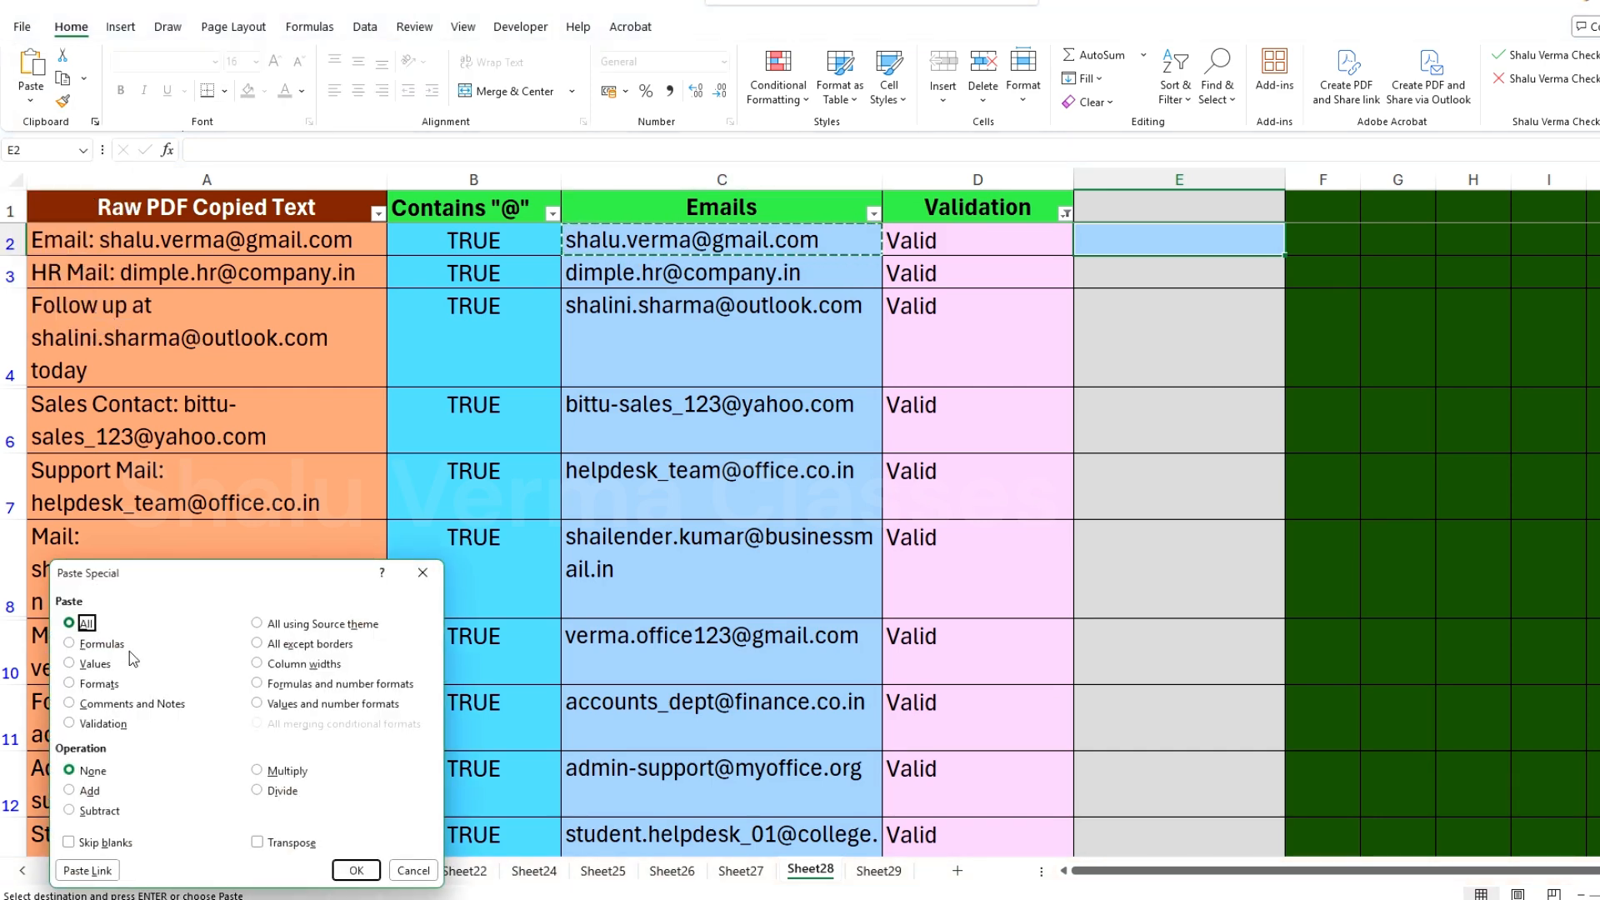
{"action": "left_click", "coordinate": [95, 664]}
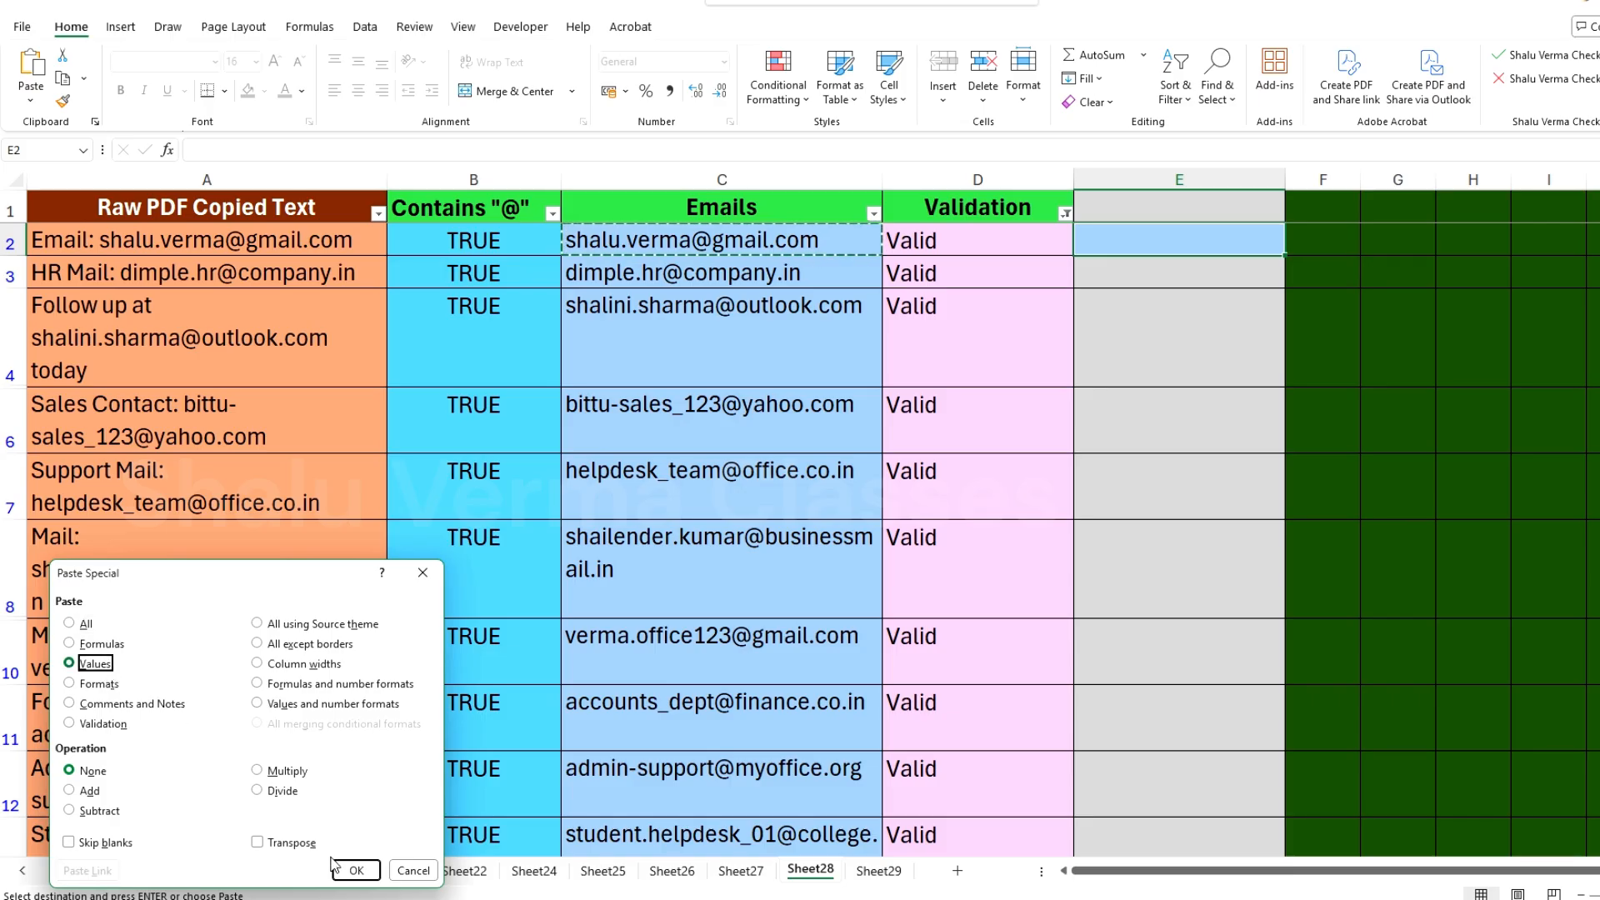
{"action": "left_click", "coordinate": [355, 870]}
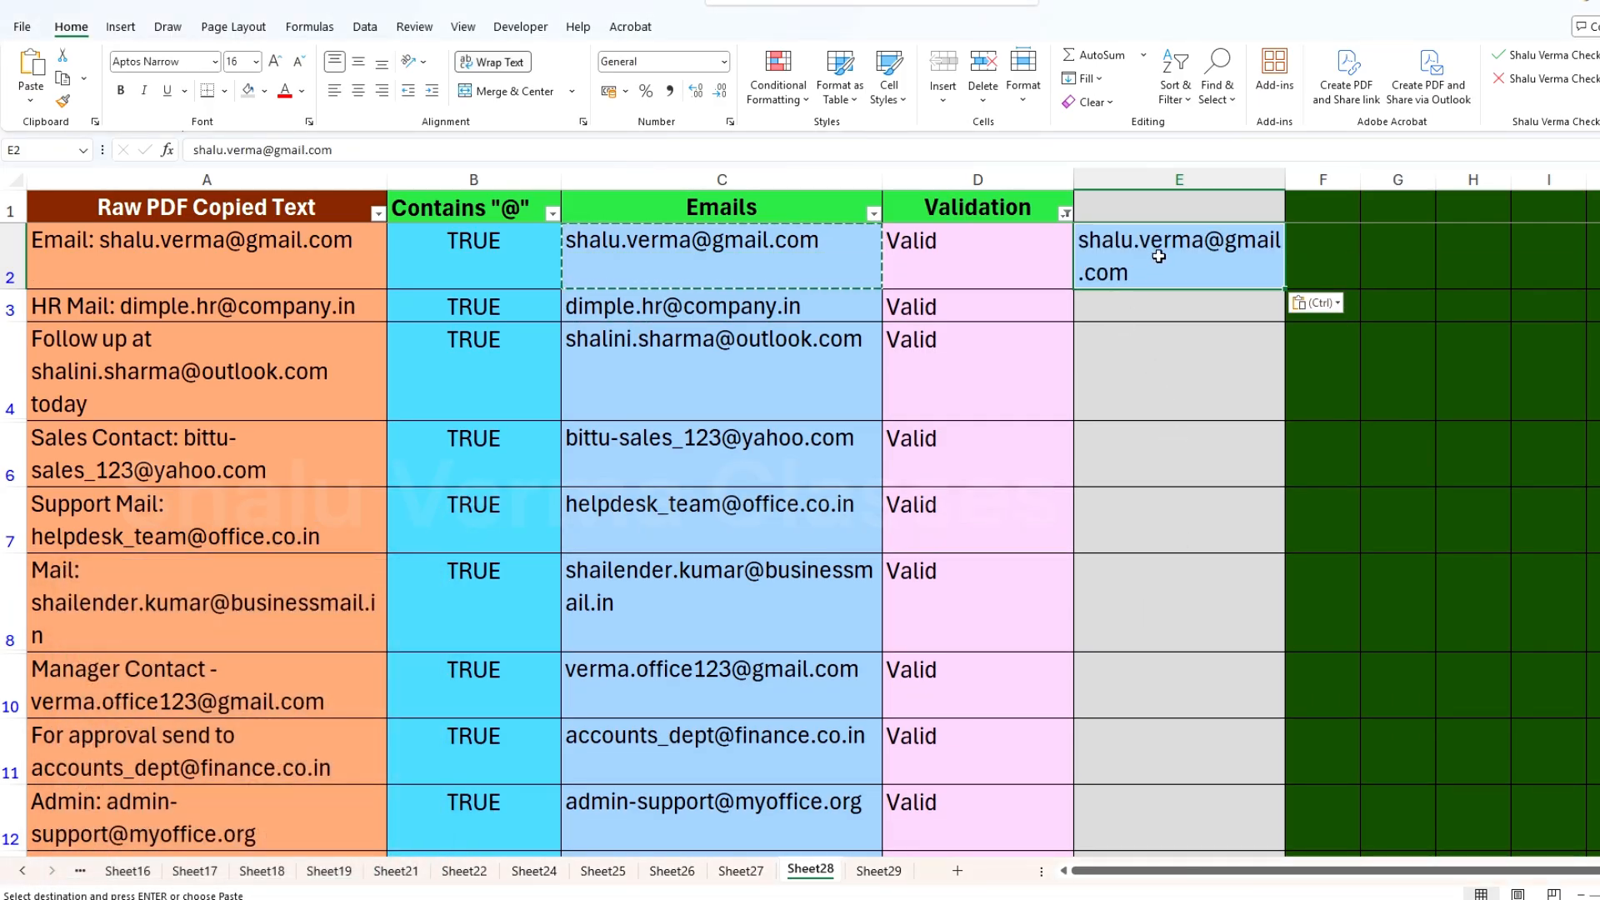
{"action": "left_click_drag", "start_coordinate": [242, 150], "coordinate": [491, 154]}
{"action": "left_click", "coordinate": [506, 158]}
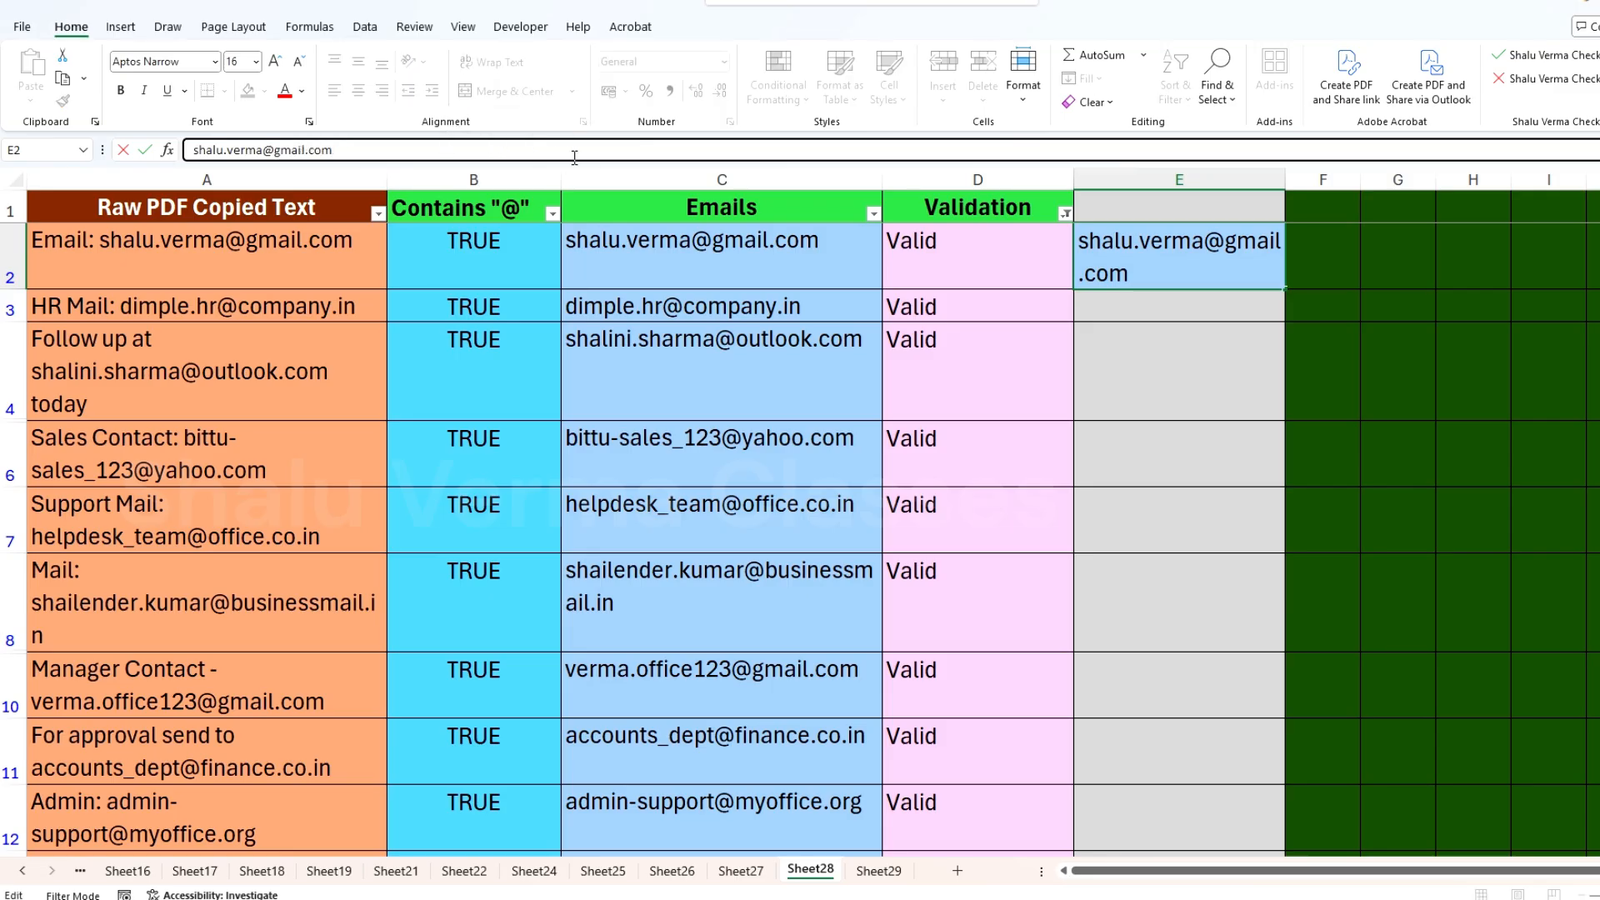
{"action": "key", "text": "Escape"}
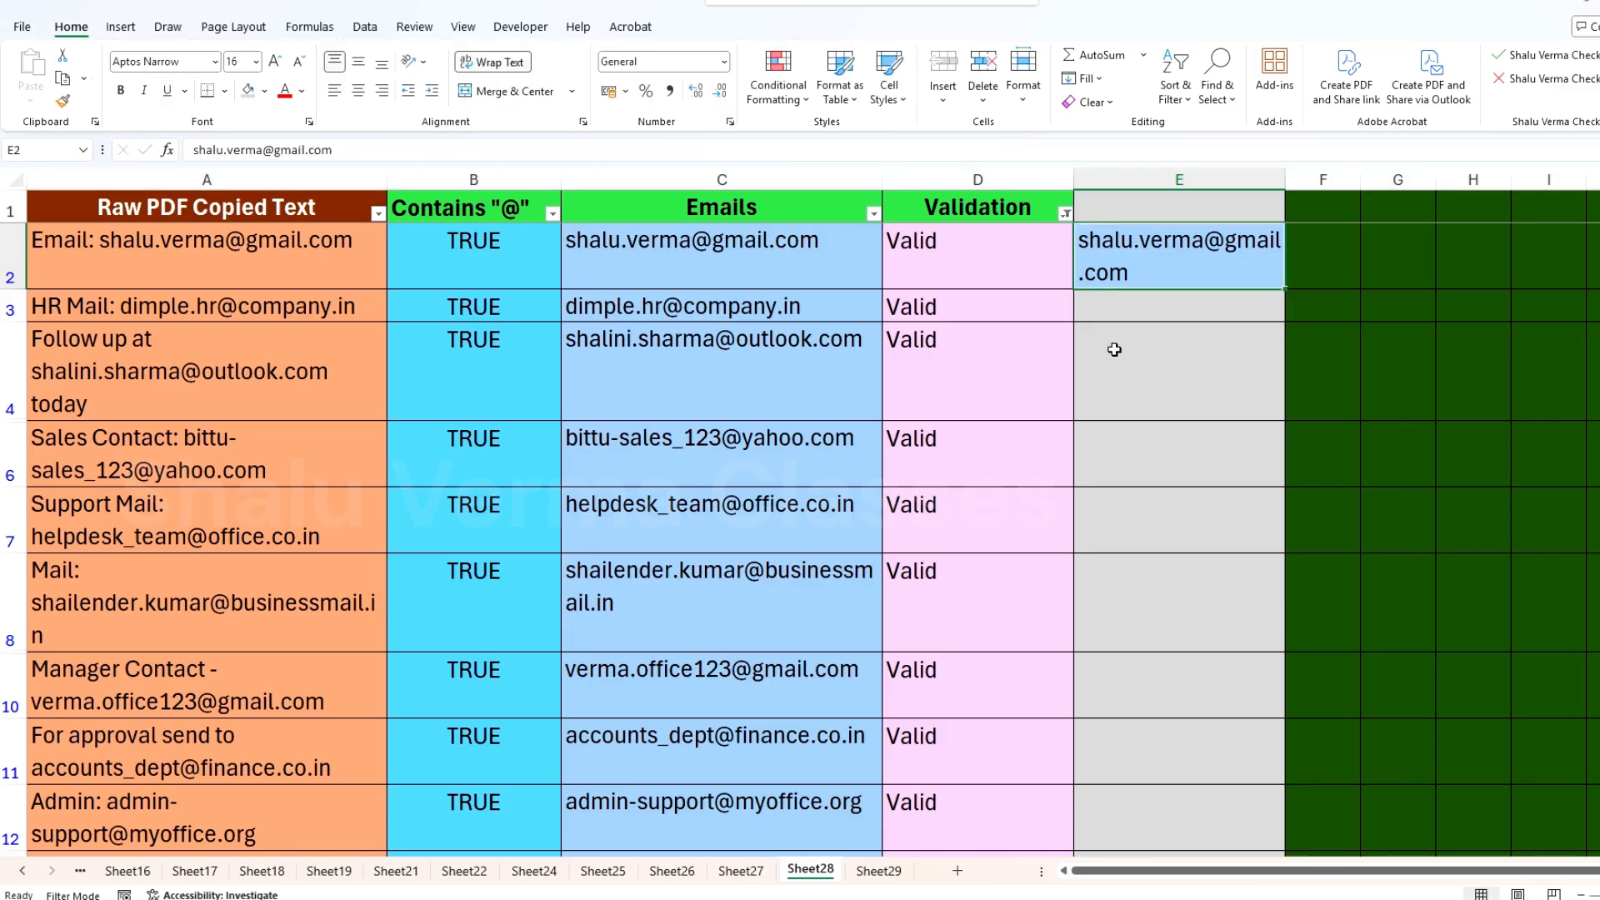
Step: Try a regular copy of the C3 email formula into E3 and inspect the pasted formula
{"action": "left_click", "coordinate": [742, 310]}
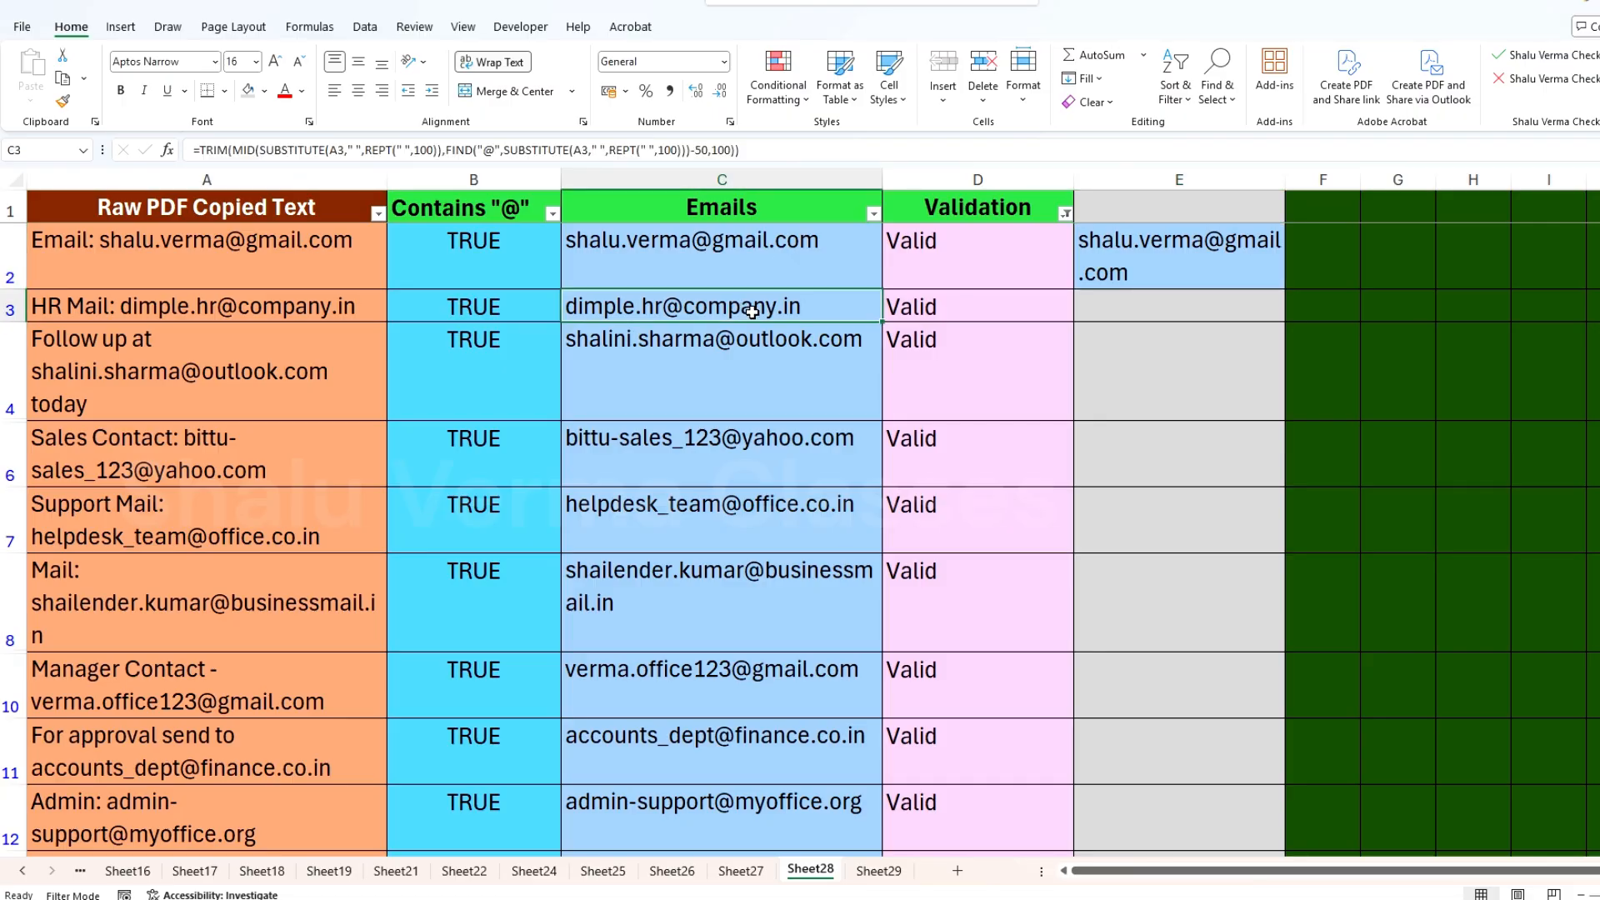
{"action": "key", "text": "ctrl+c"}
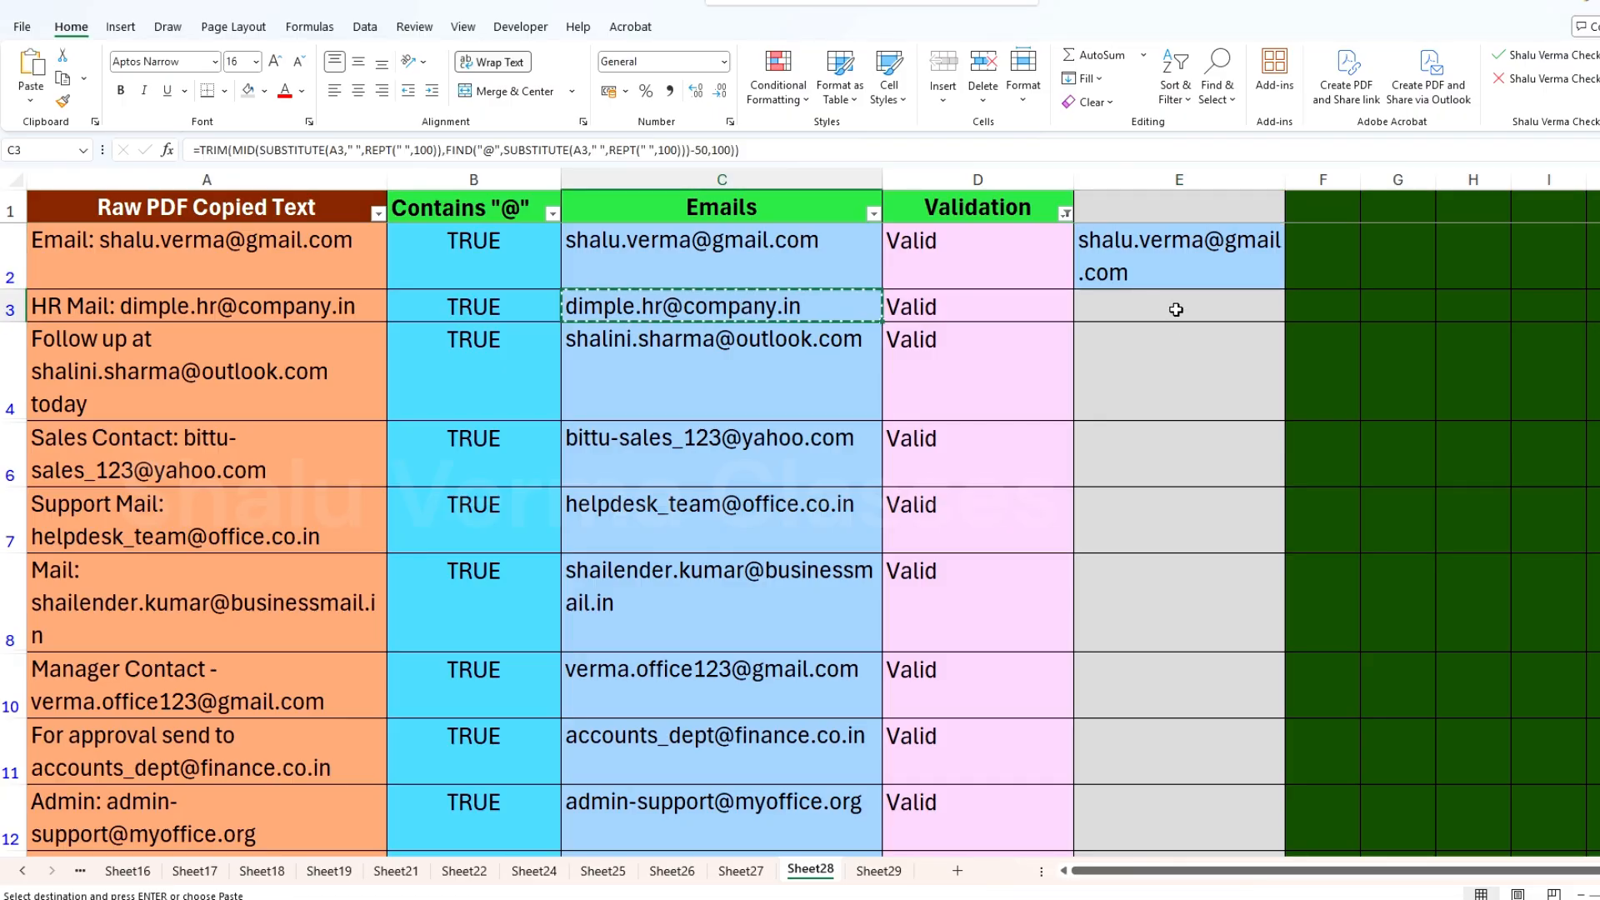
{"action": "left_click", "coordinate": [1176, 309]}
{"action": "key", "text": "Return"}
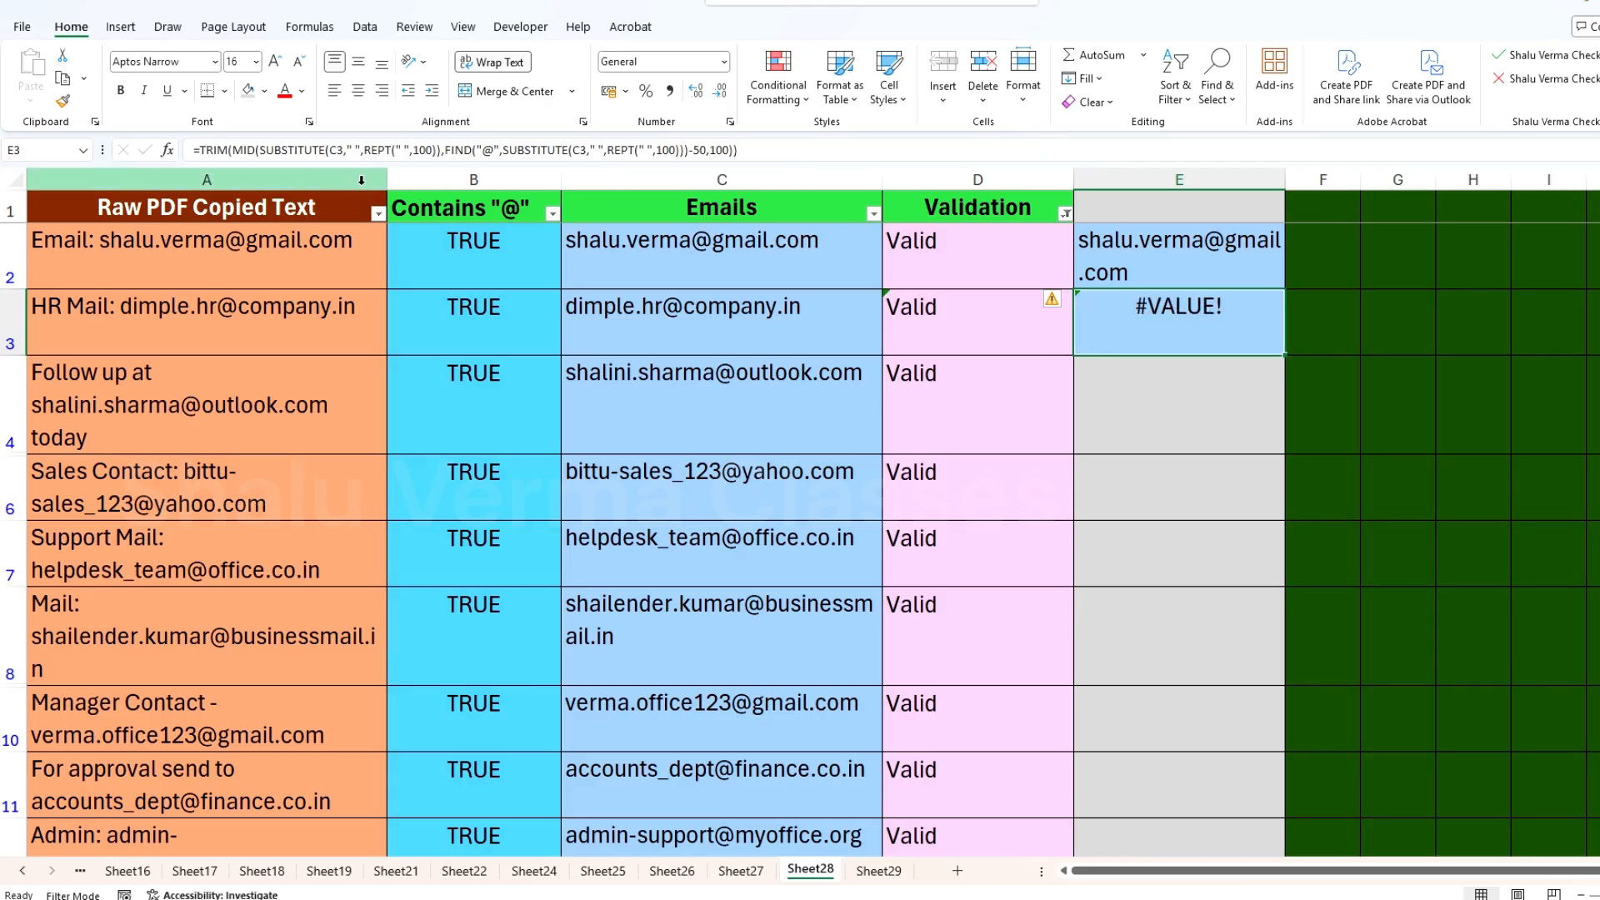
{"action": "left_click", "coordinate": [315, 151]}
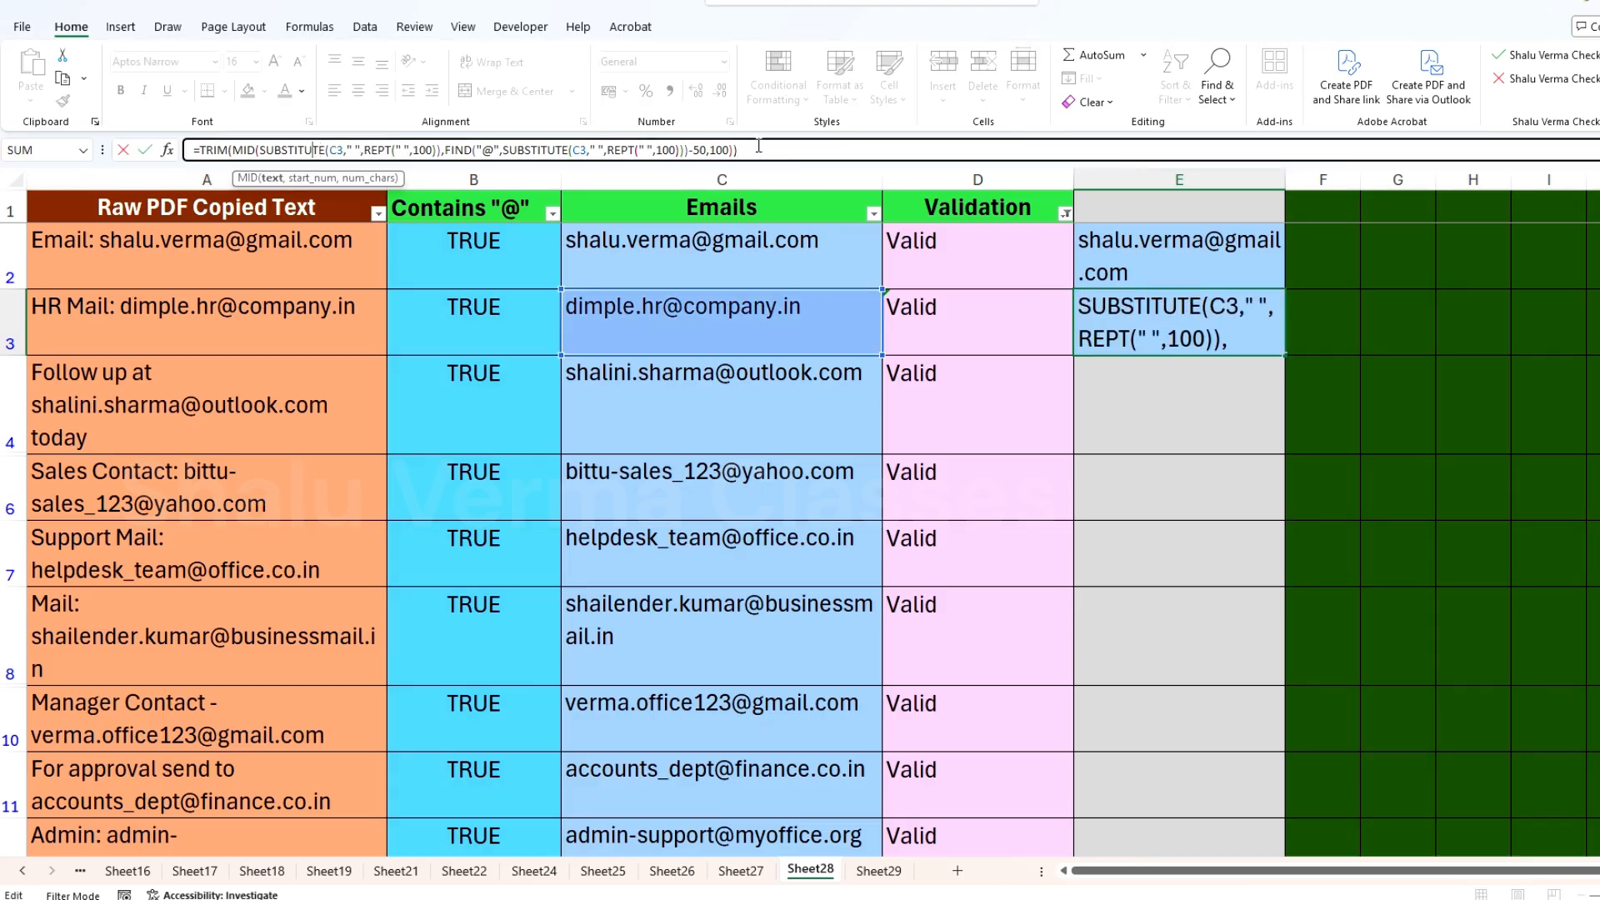
{"action": "left_click", "coordinate": [786, 146]}
{"action": "key", "text": "ctrl+Return"}
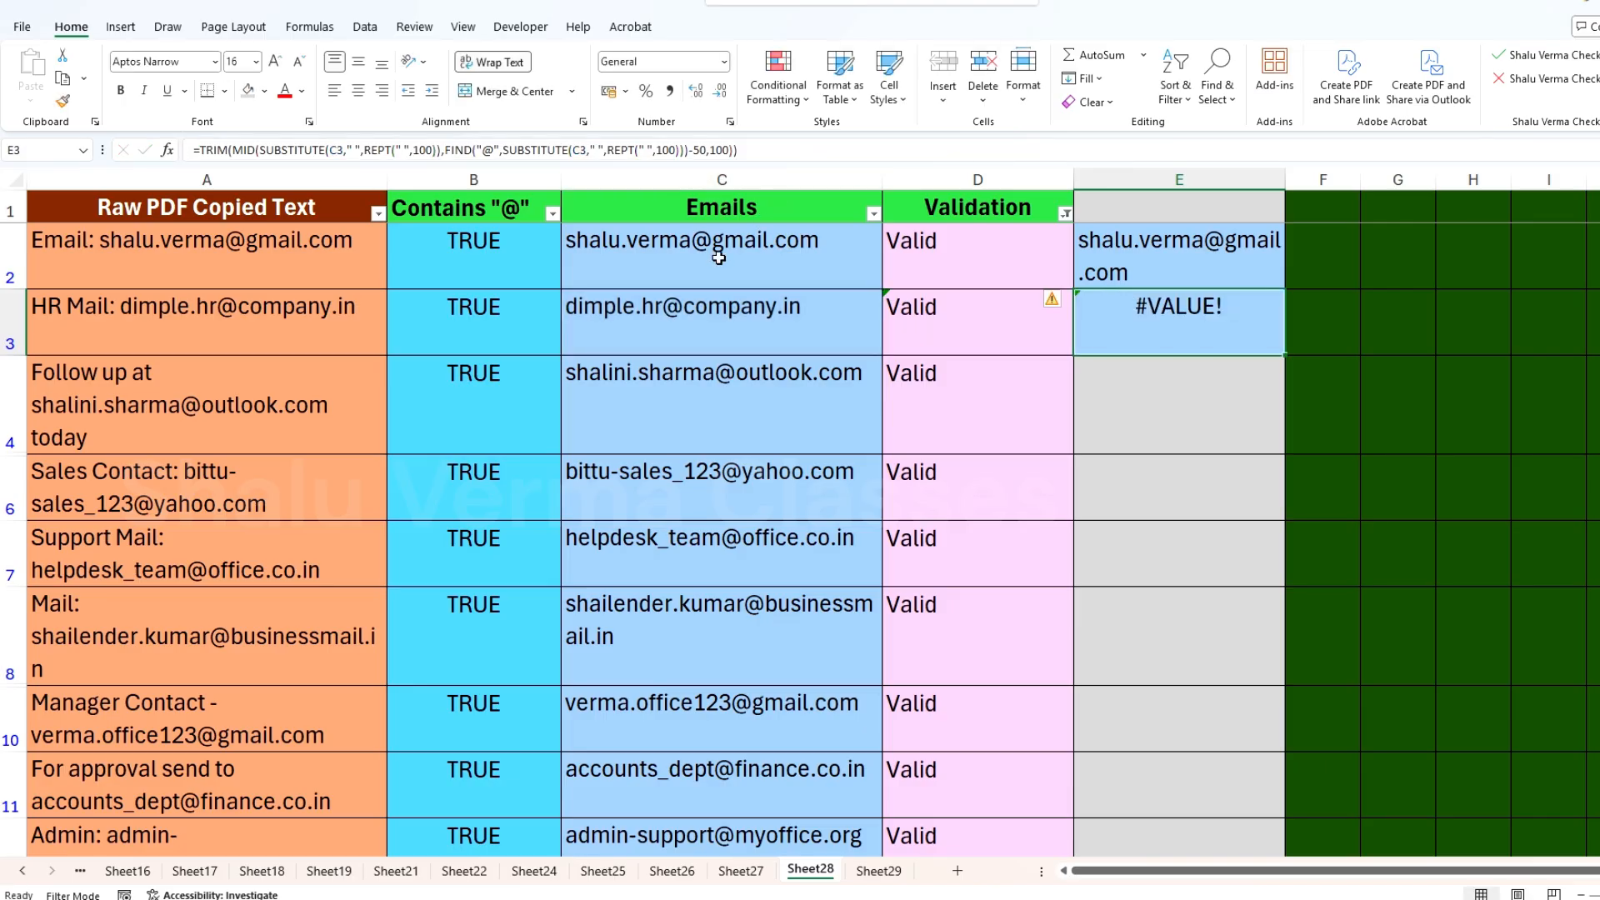
Step: Copy the email in C3 into E3 as values only using Paste Special, and end the copy mode
{"action": "left_click", "coordinate": [742, 313]}
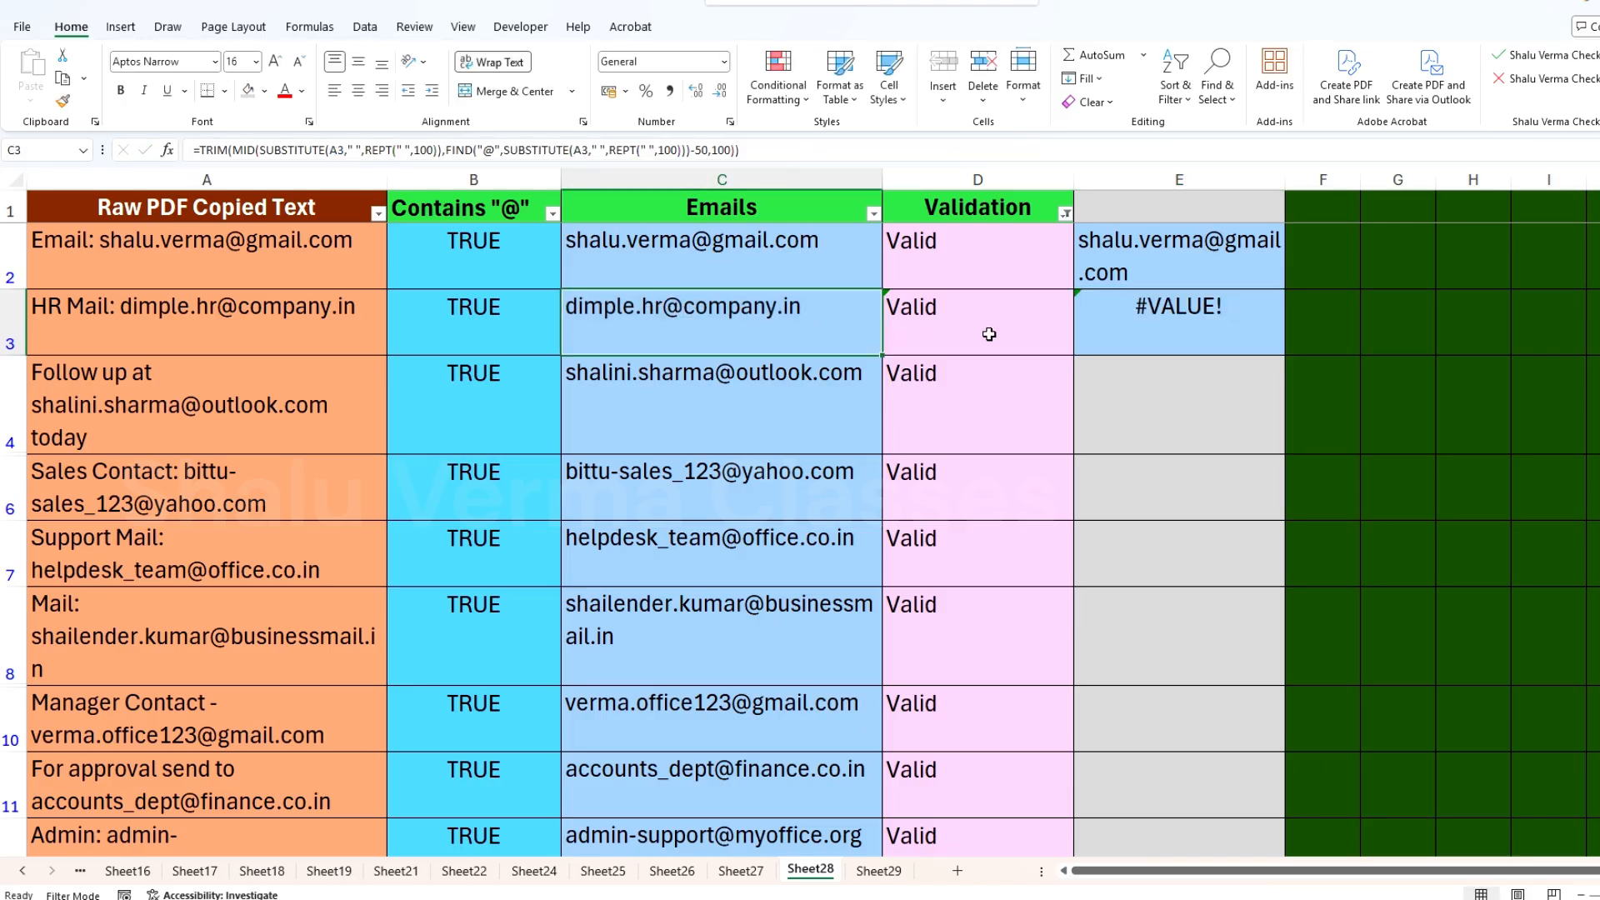
{"action": "key", "text": "ctrl+c"}
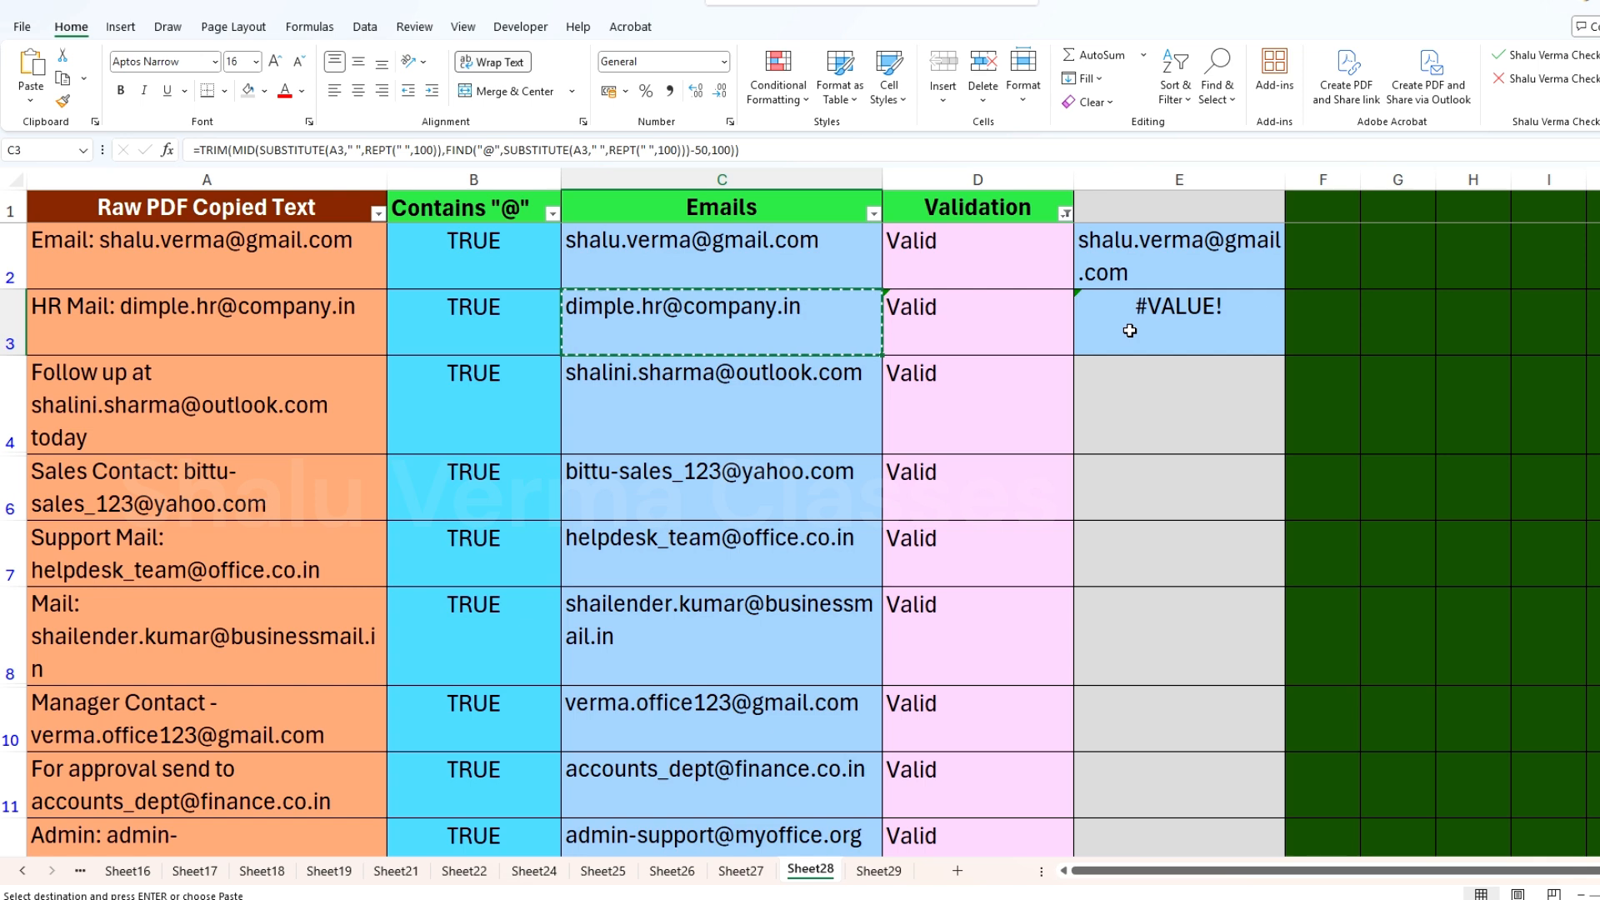
{"action": "left_click", "coordinate": [1130, 330]}
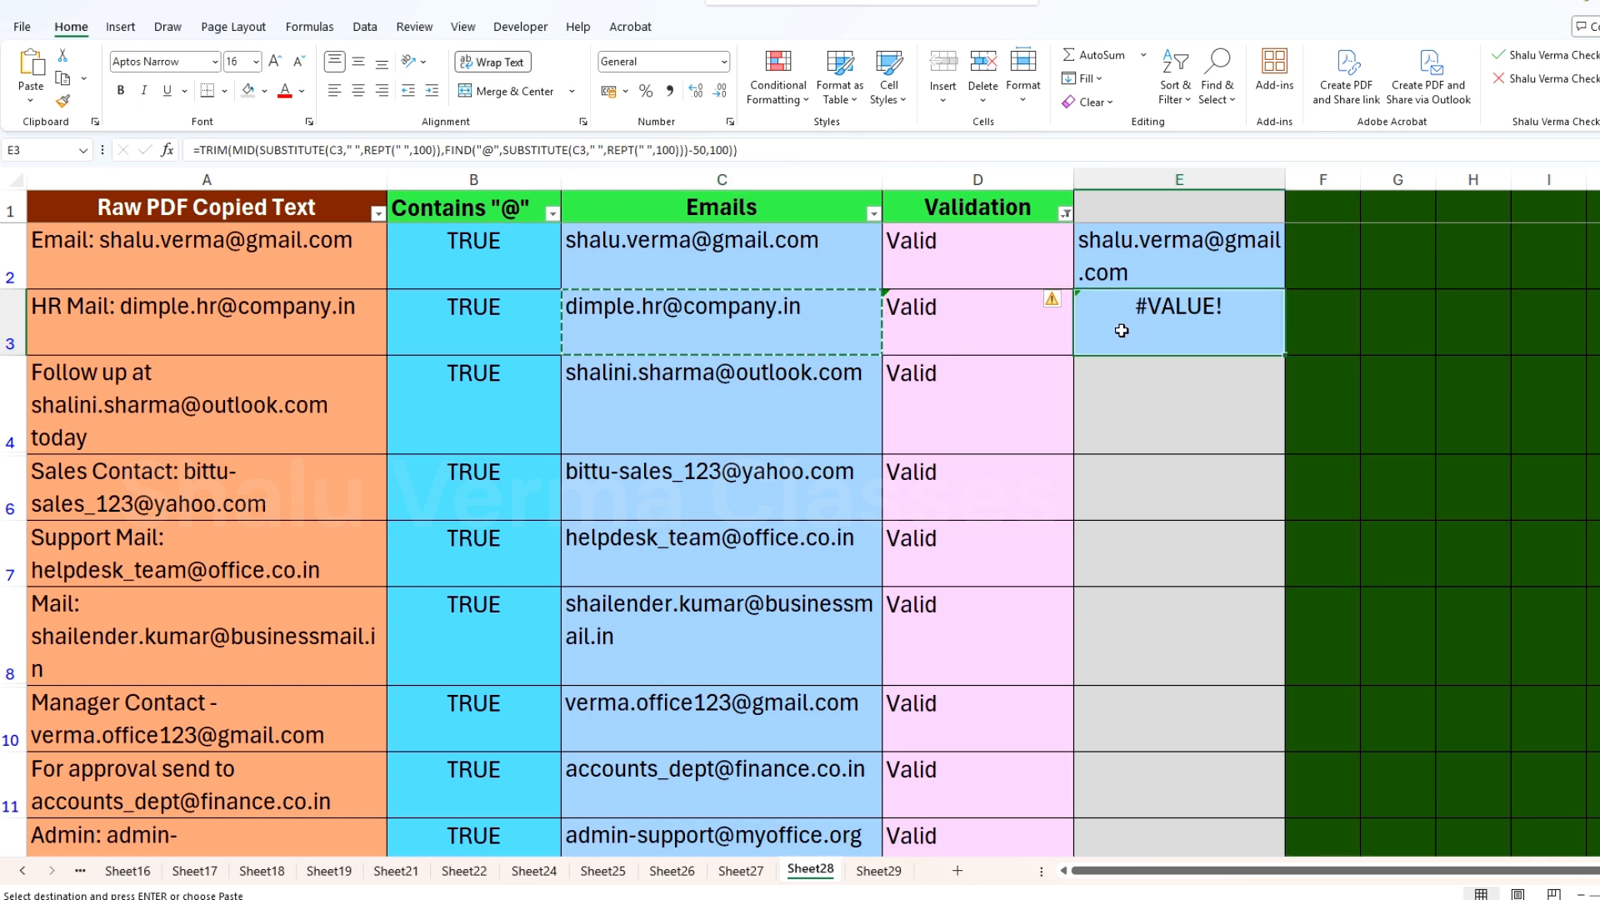
{"action": "left_click", "coordinate": [36, 107]}
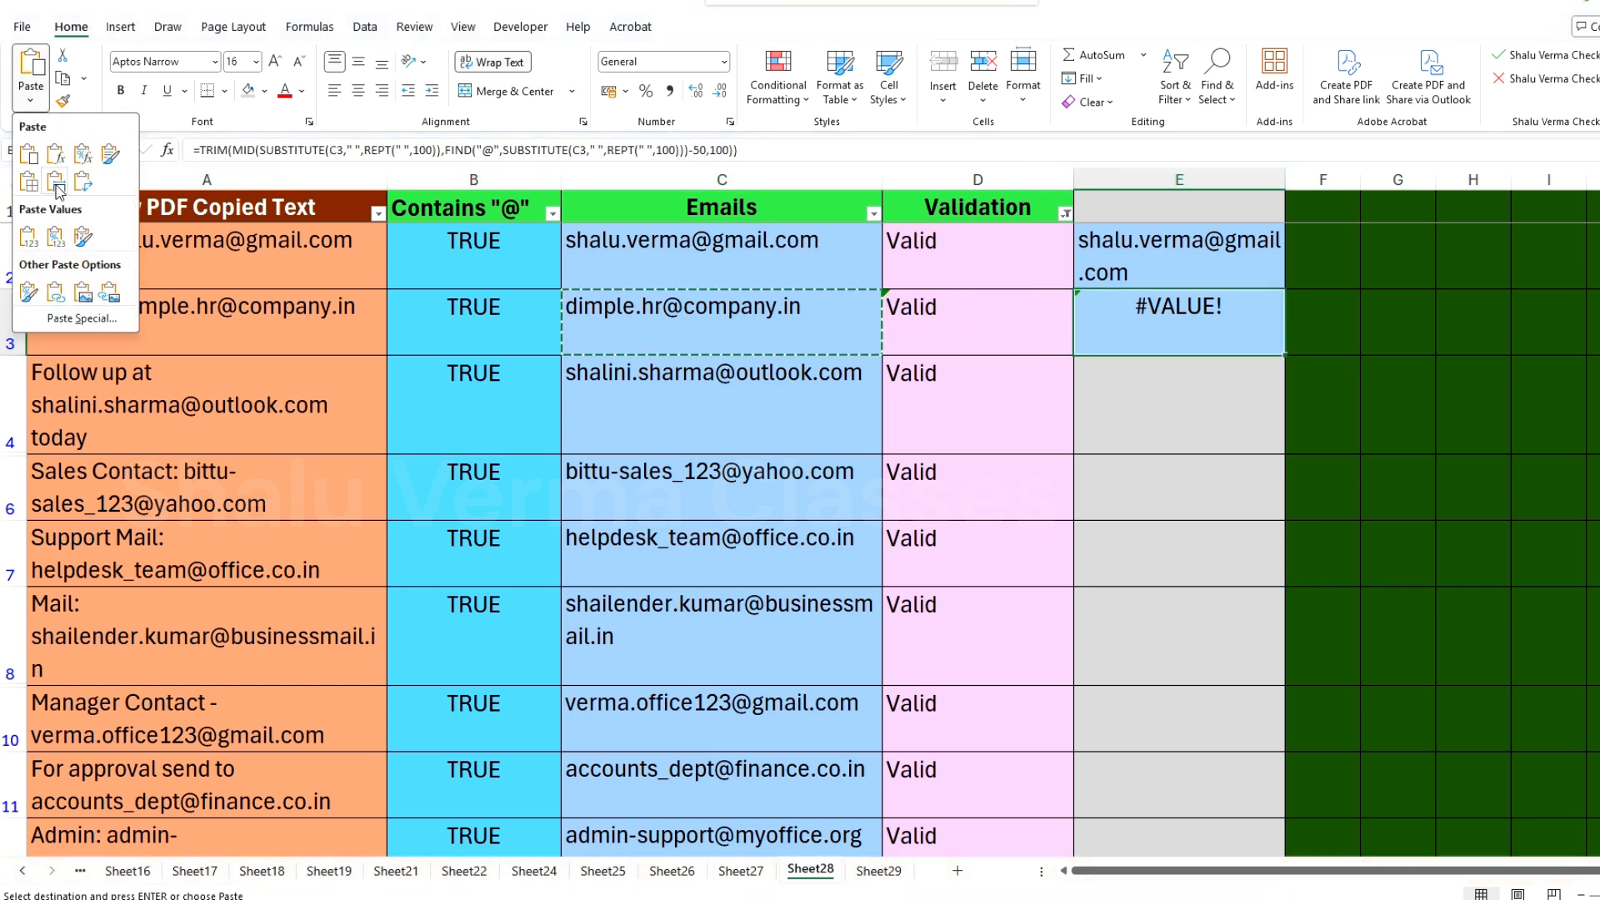
{"action": "left_click", "coordinate": [82, 318]}
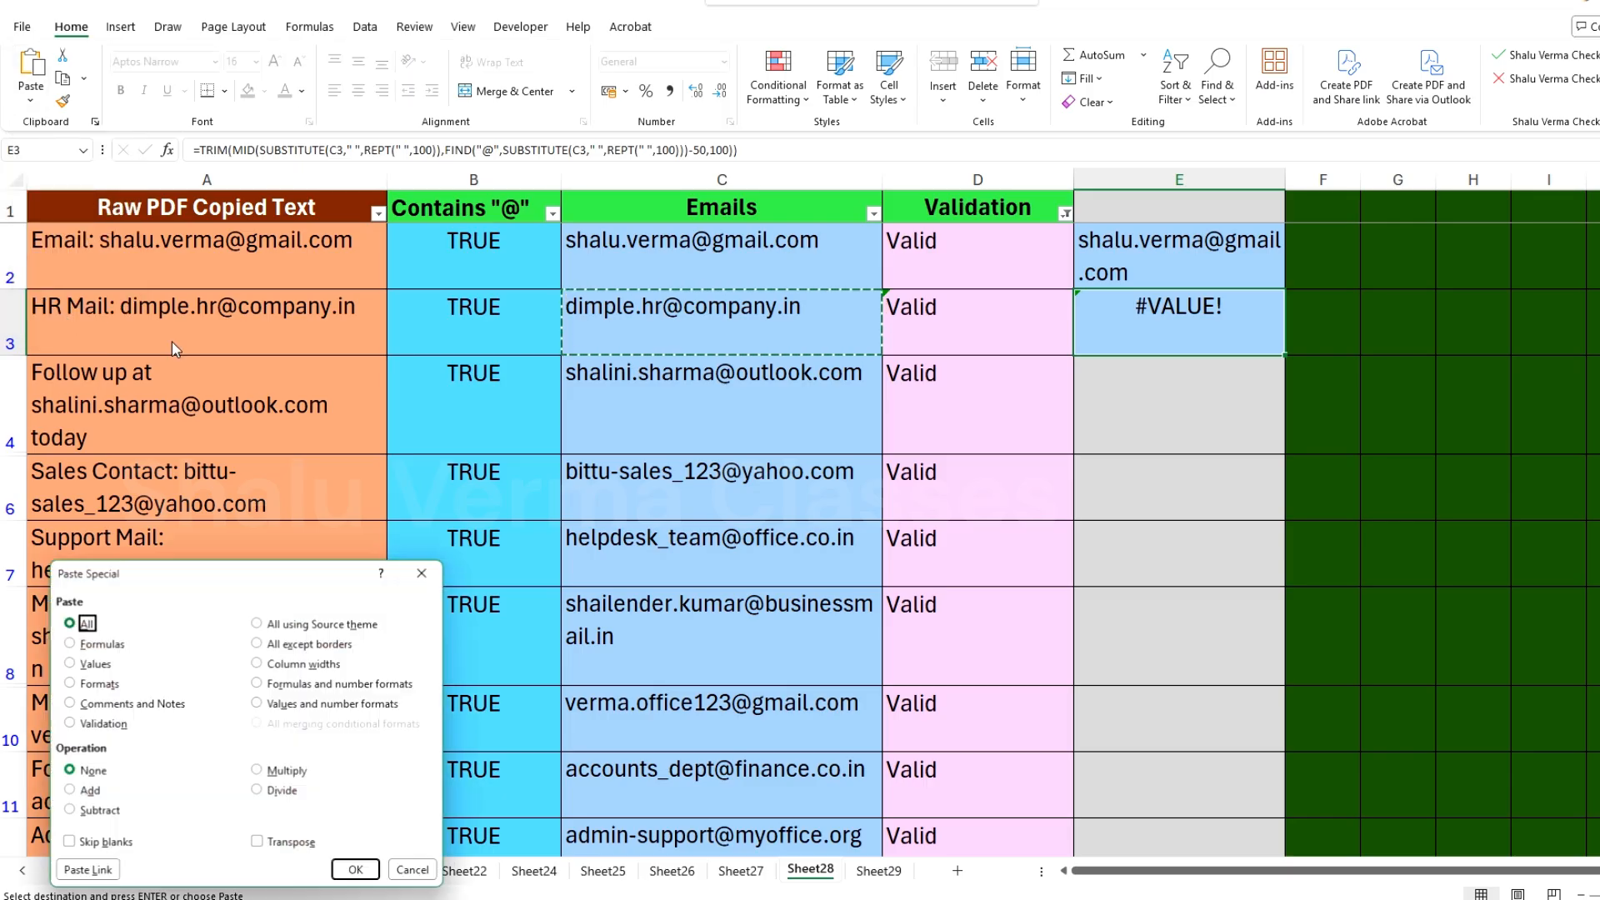
{"action": "left_click", "coordinate": [75, 666]}
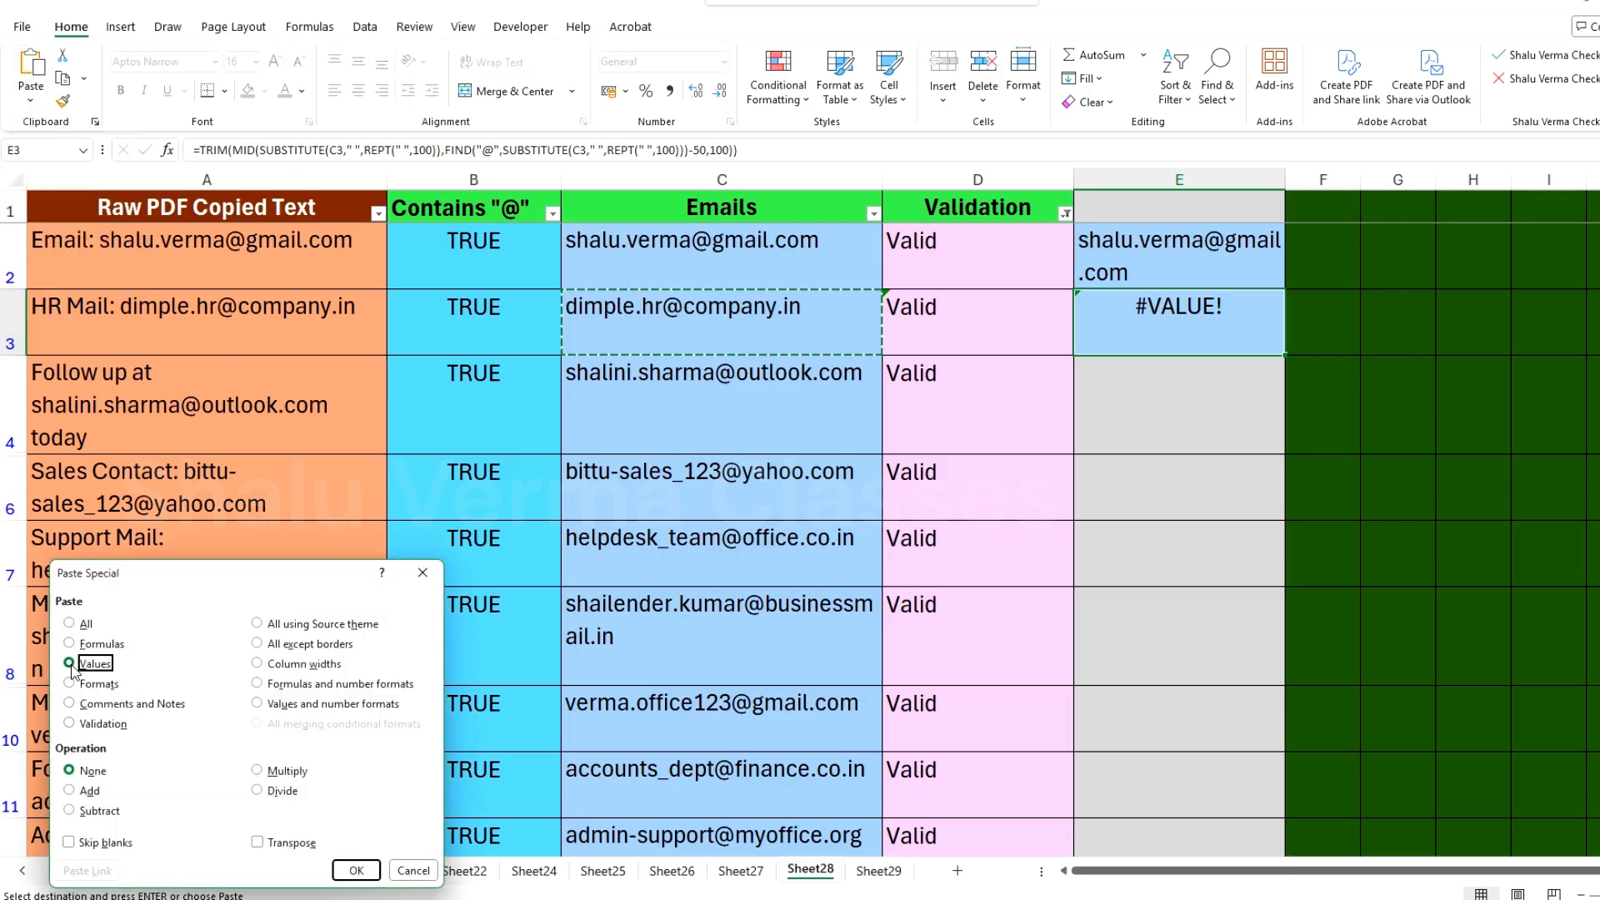
{"action": "left_click", "coordinate": [350, 870]}
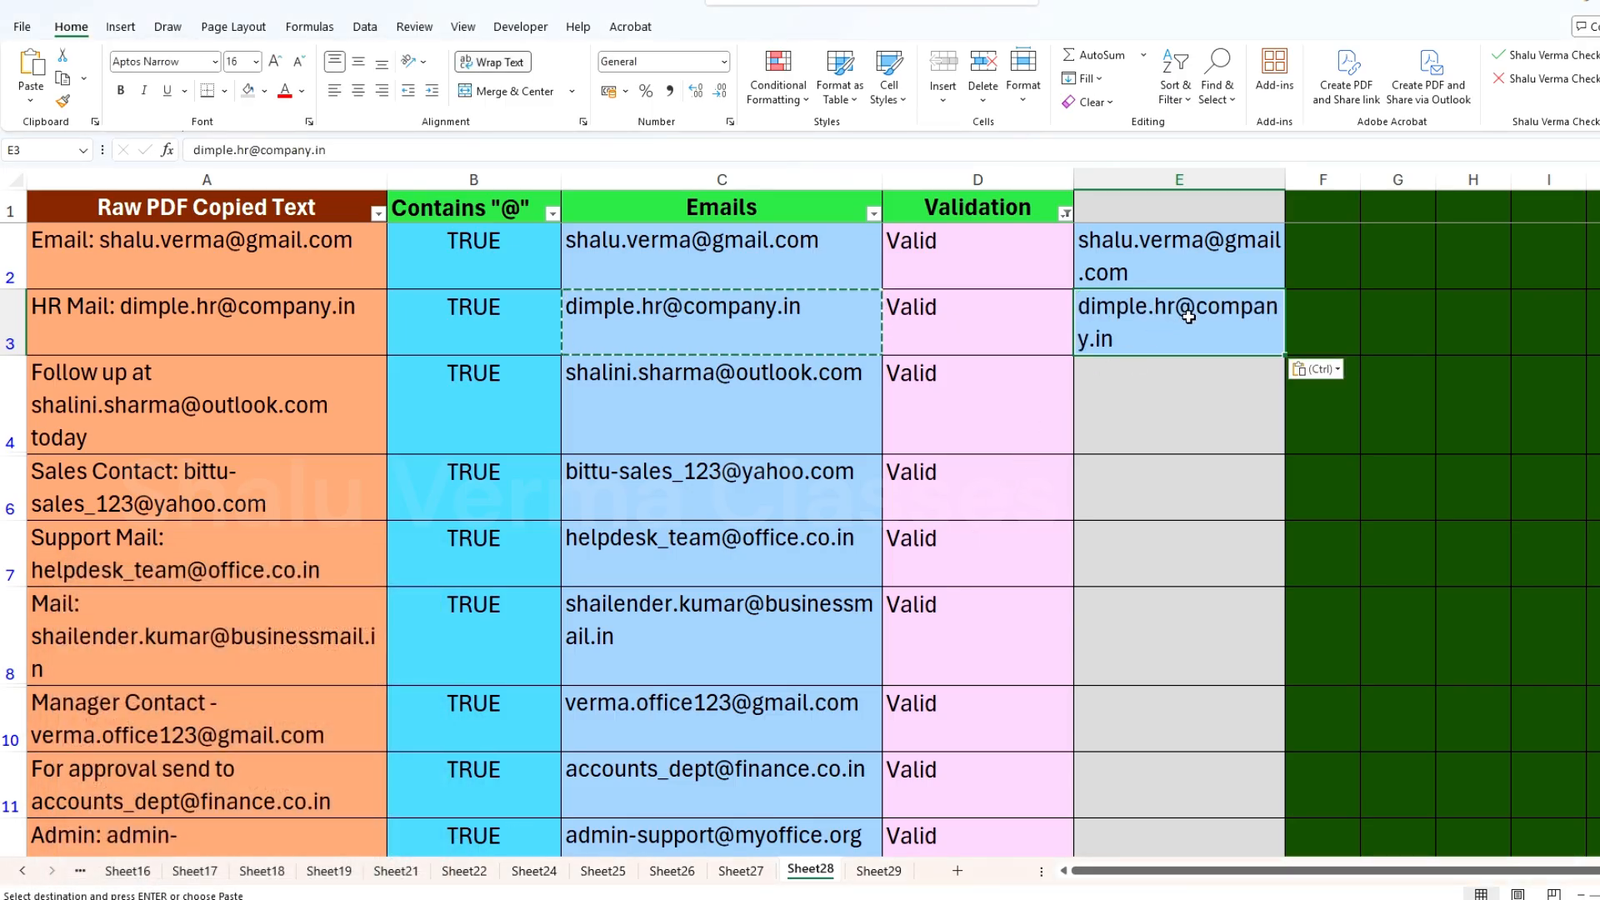
{"action": "key", "text": "Escape"}
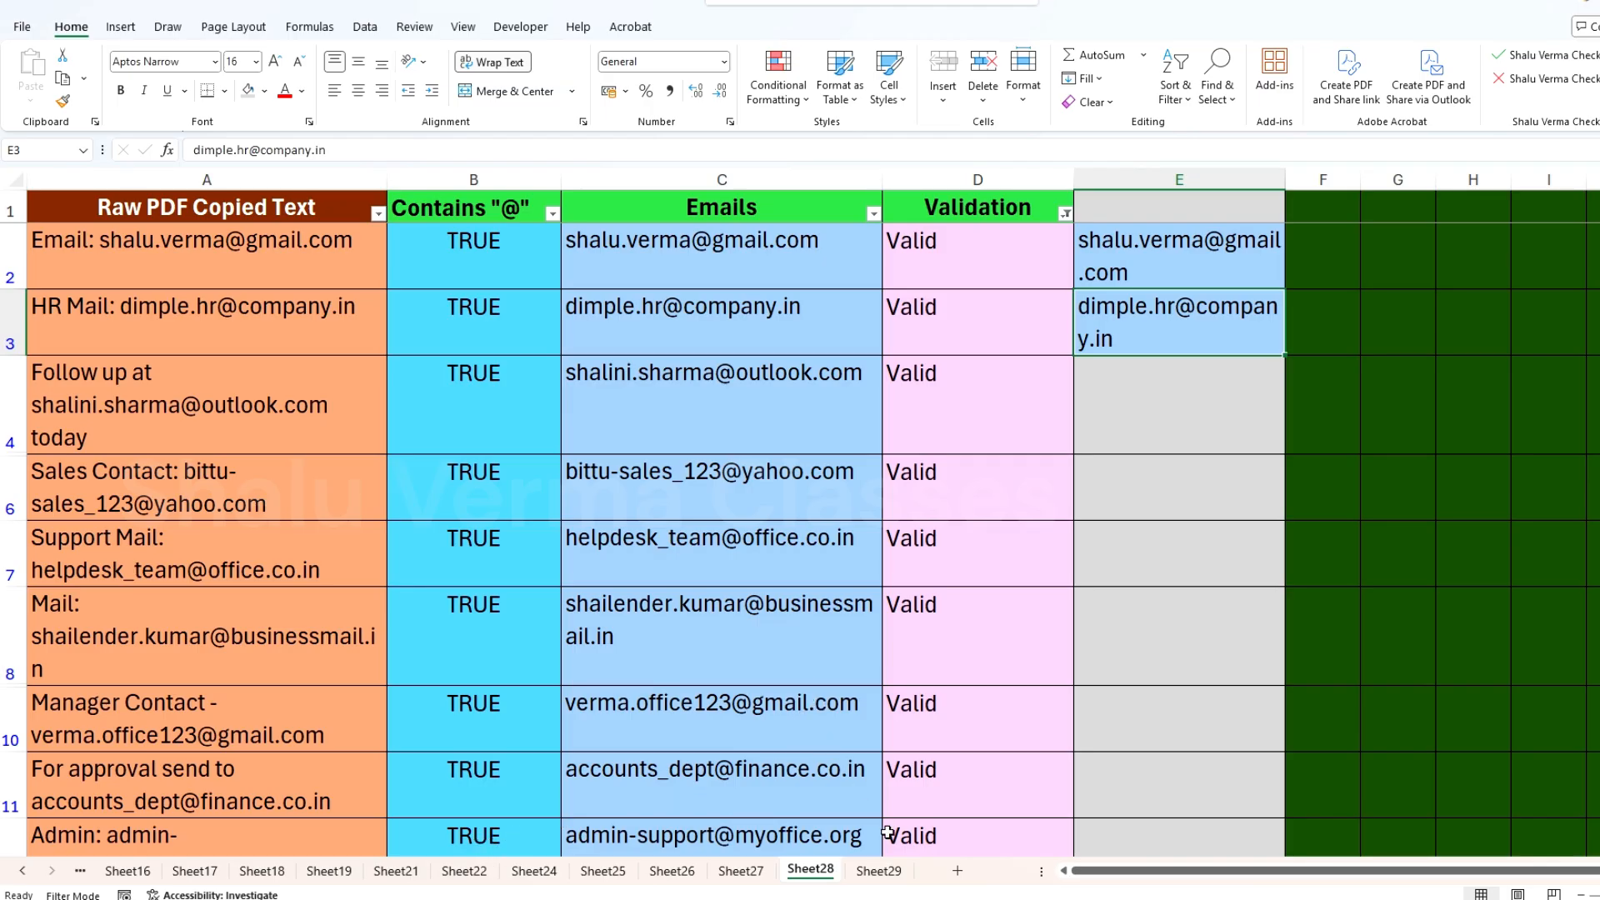
Step: Review the full Perfect Emails list in column A of Sheet29
{"action": "left_click", "coordinate": [867, 871]}
{"action": "scroll", "coordinate": [225, 457], "scroll_direction": "down", "scroll_amount": 8}
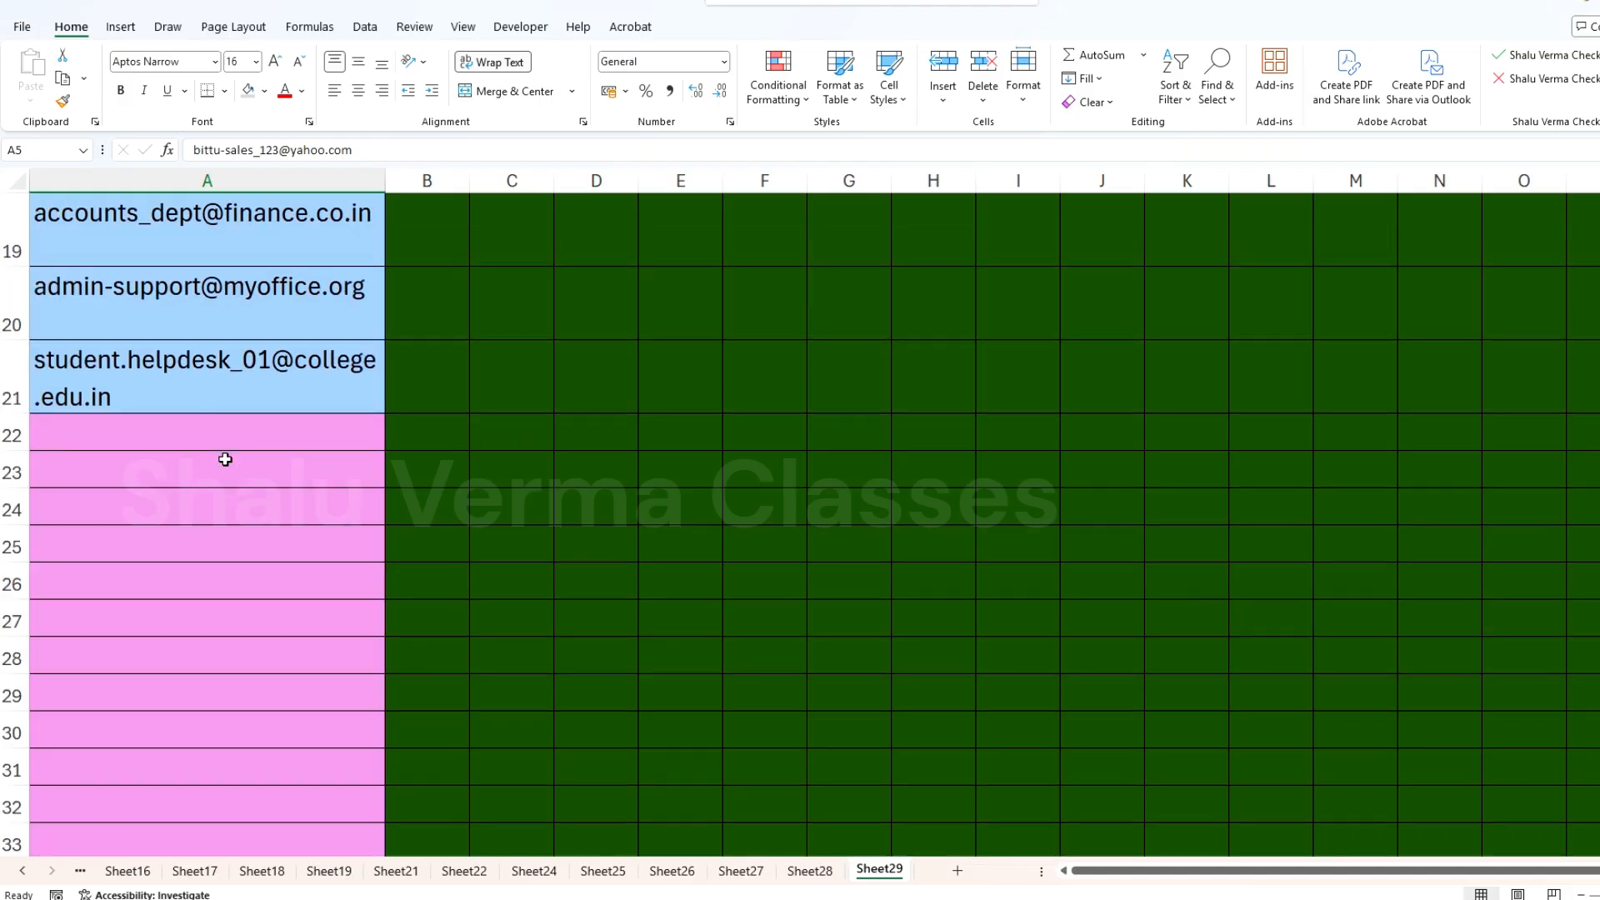
{"action": "scroll", "coordinate": [230, 455], "scroll_direction": "up", "scroll_amount": 8}
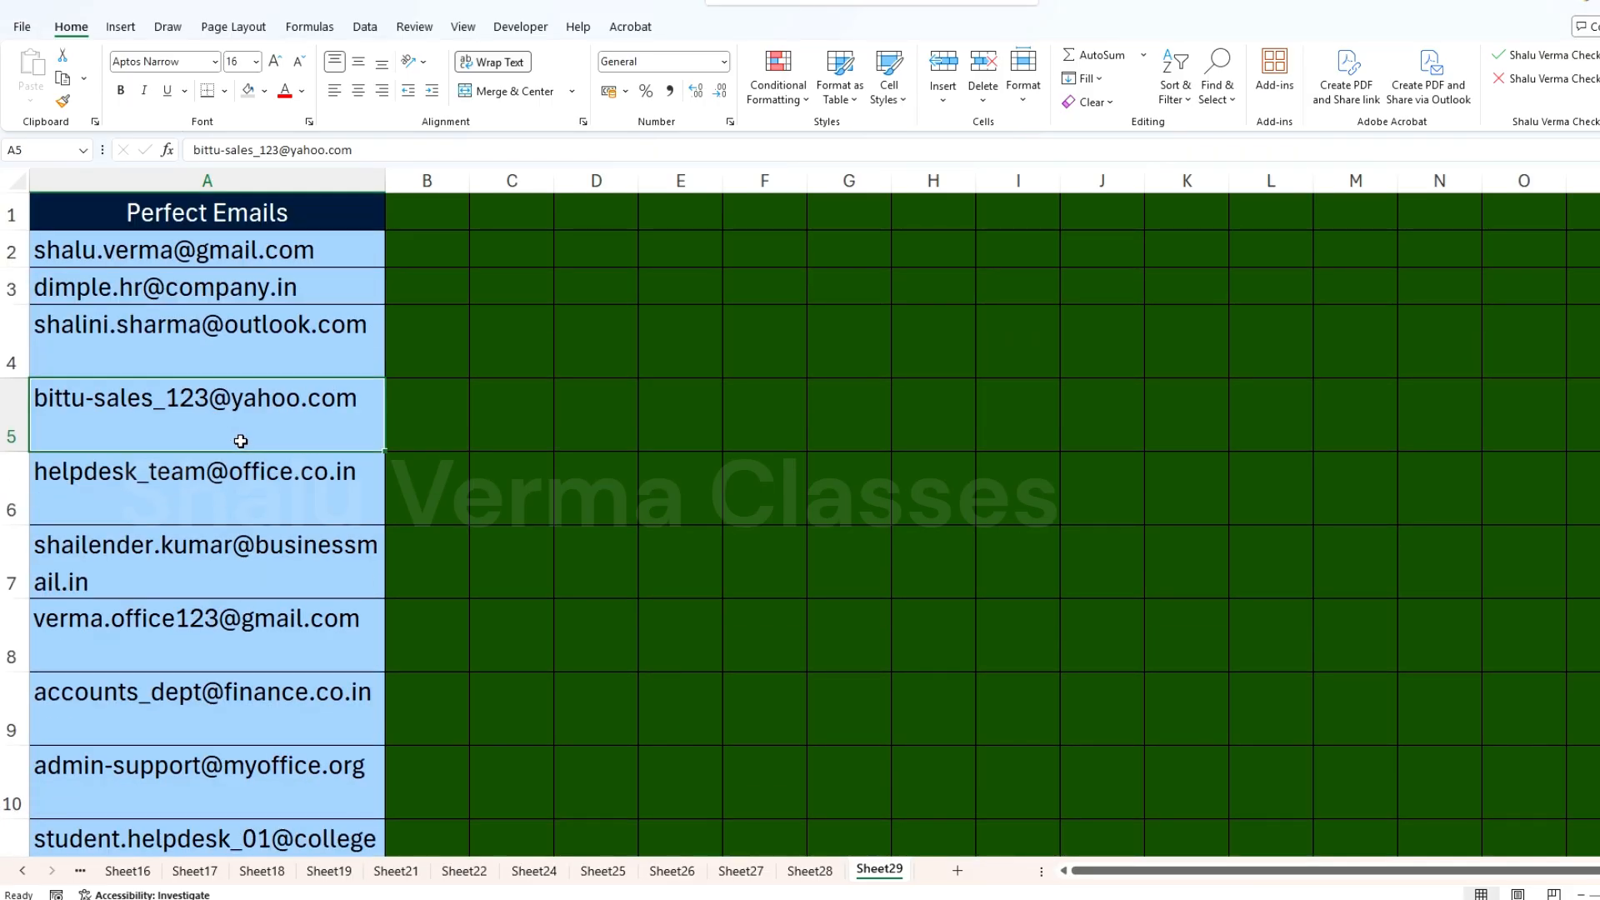